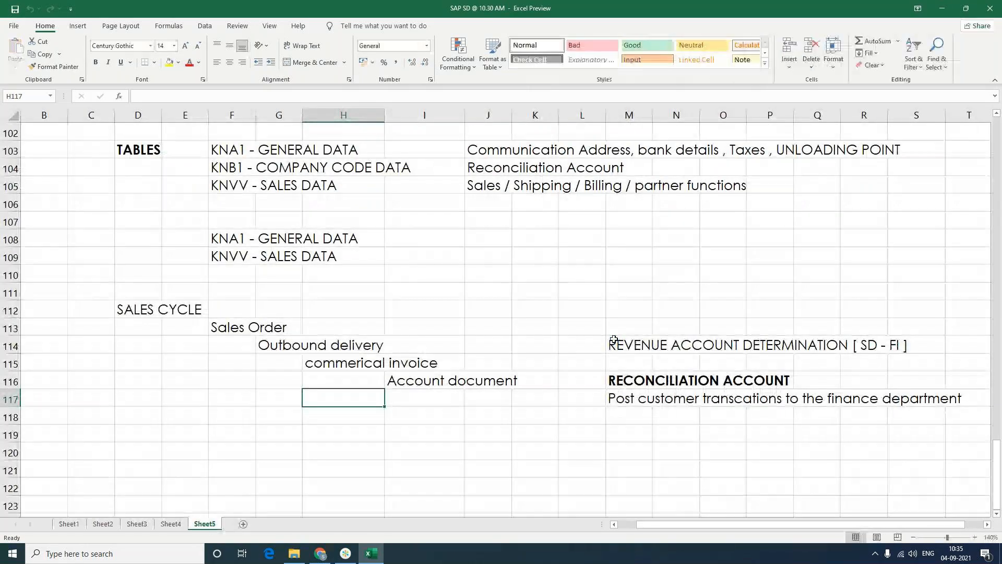
Examine the TABLES notes for customer general data KNA1, company code data KNB1 and sales data KNVV
{"action": "left_click", "coordinate": [522, 331]}
{"action": "scroll", "coordinate": [522, 331], "scroll_direction": "up", "scroll_amount": 1}
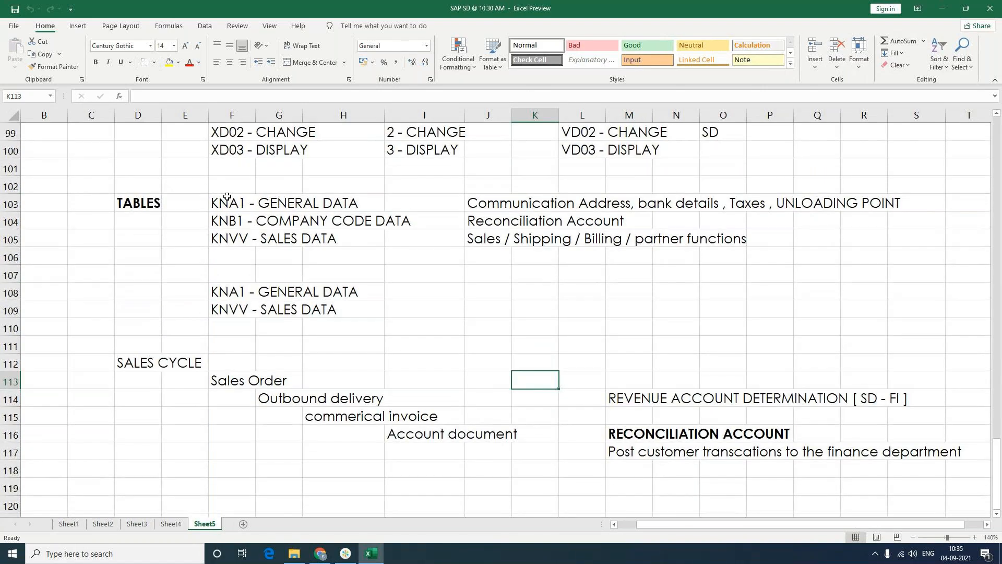
{"action": "left_click", "coordinate": [227, 197]}
{"action": "left_click", "coordinate": [229, 219]}
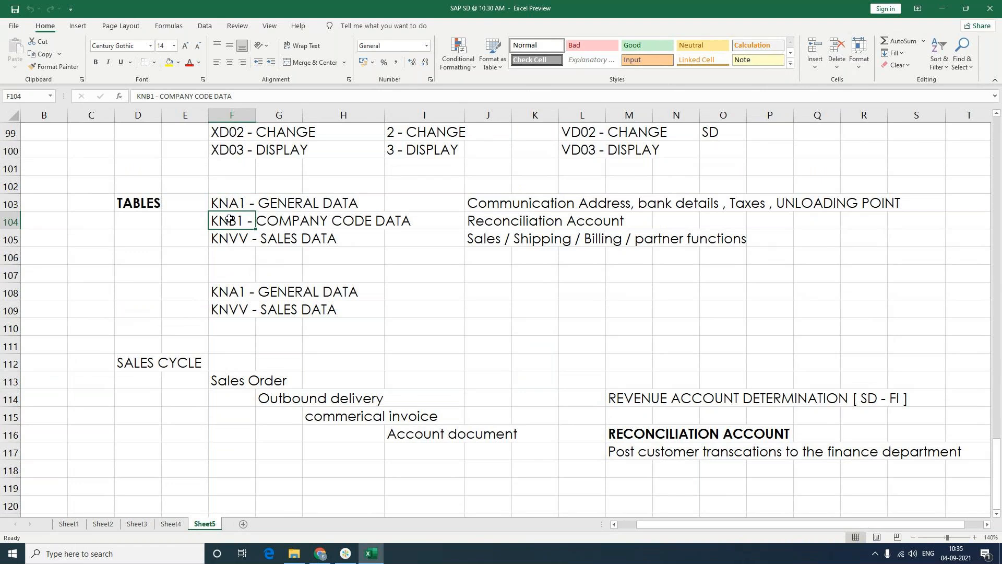
{"action": "left_click", "coordinate": [230, 238]}
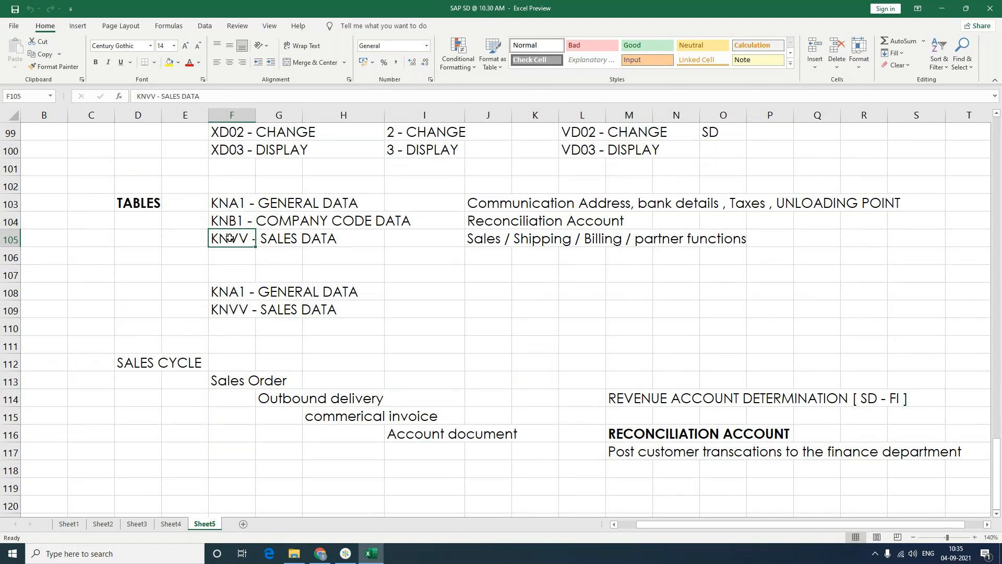
{"action": "left_click_drag", "start_coordinate": [229, 238], "coordinate": [374, 244]}
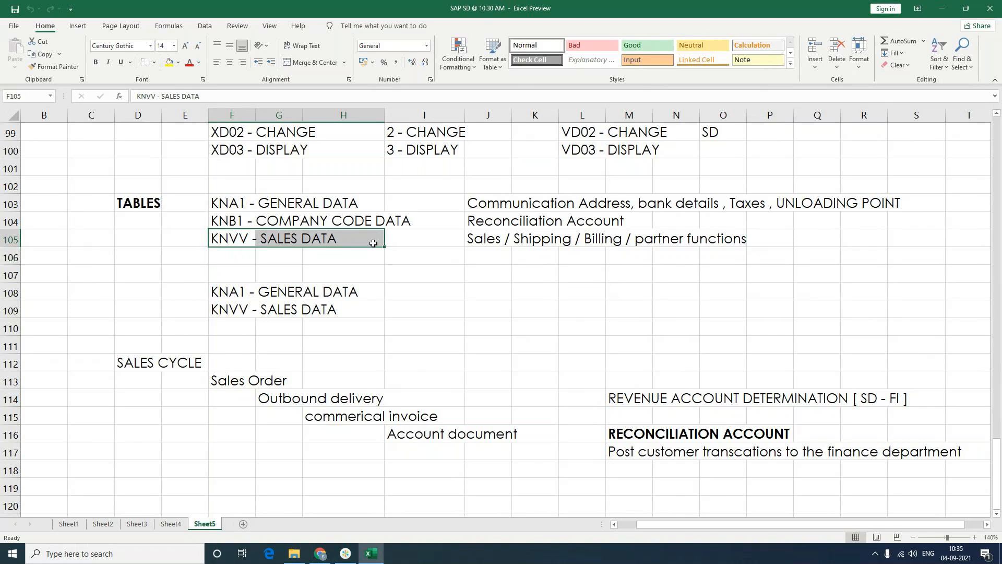
Switch to SAP Logon, open the sap connection and log on with the user ID and account password
{"action": "left_click", "coordinate": [372, 553]}
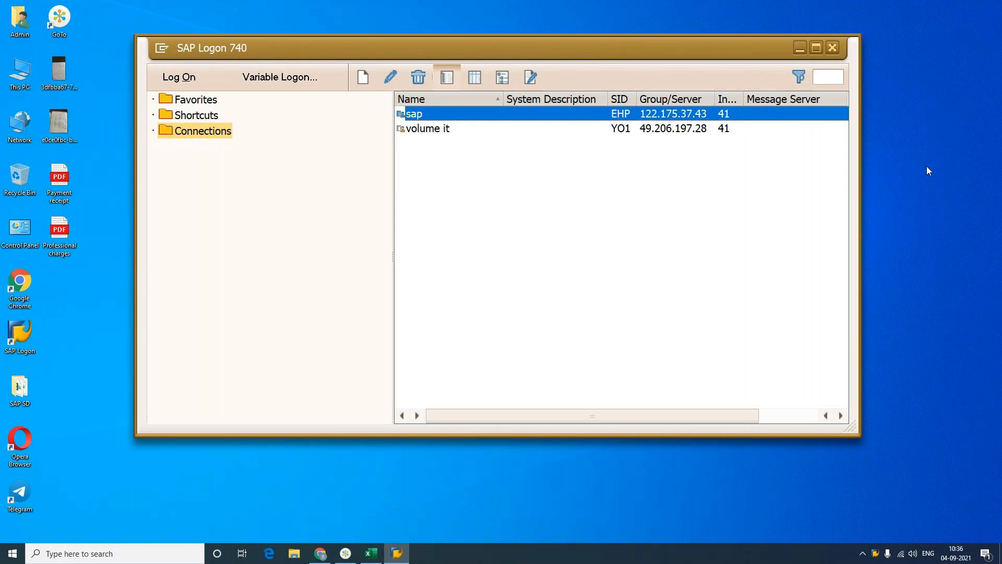
{"action": "key", "text": "Return"}
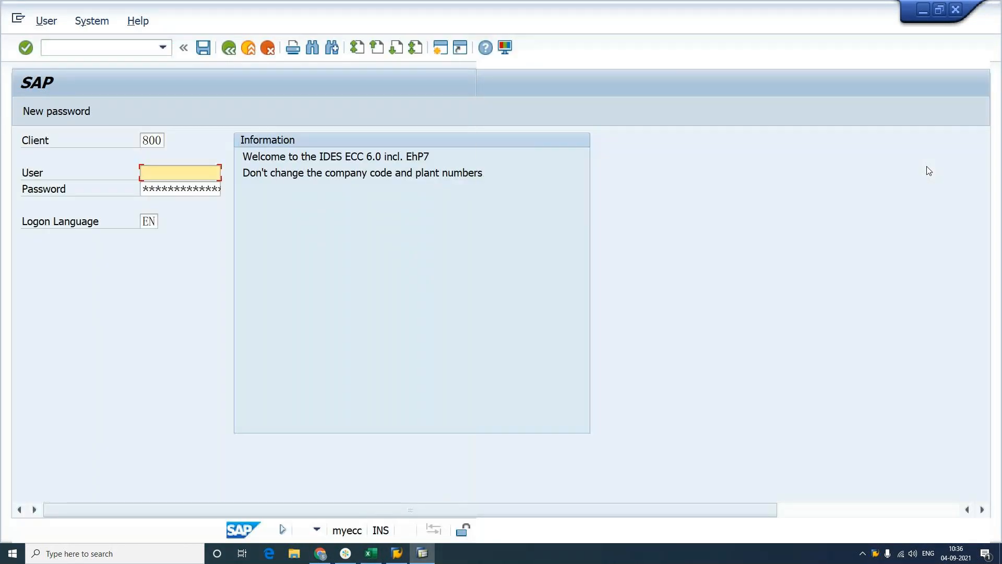
{"action": "key", "text": "Down"}
{"action": "key", "text": "Return"}
{"action": "key", "text": "Tab"}
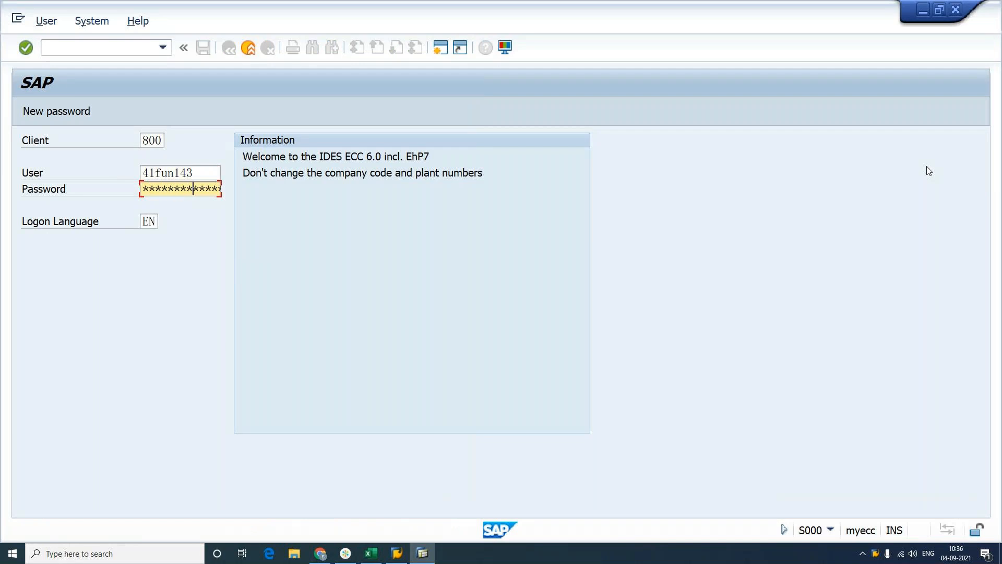
{"action": "key", "text": "Return"}
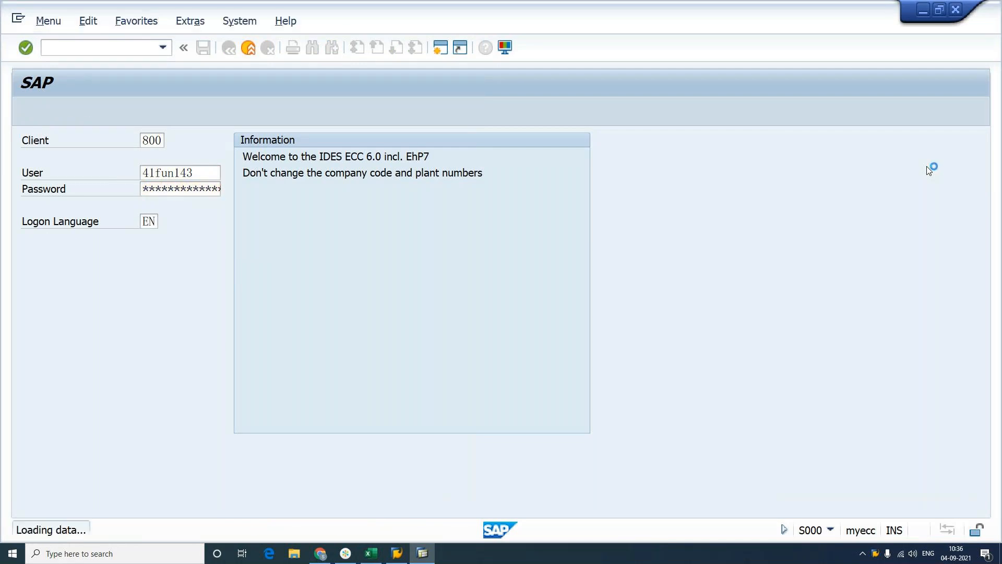
Run transaction XD01 and choose account group SSOL SAMSUNG SOLD TO PARTY for the new customer
{"action": "type", "text": "XD01"}
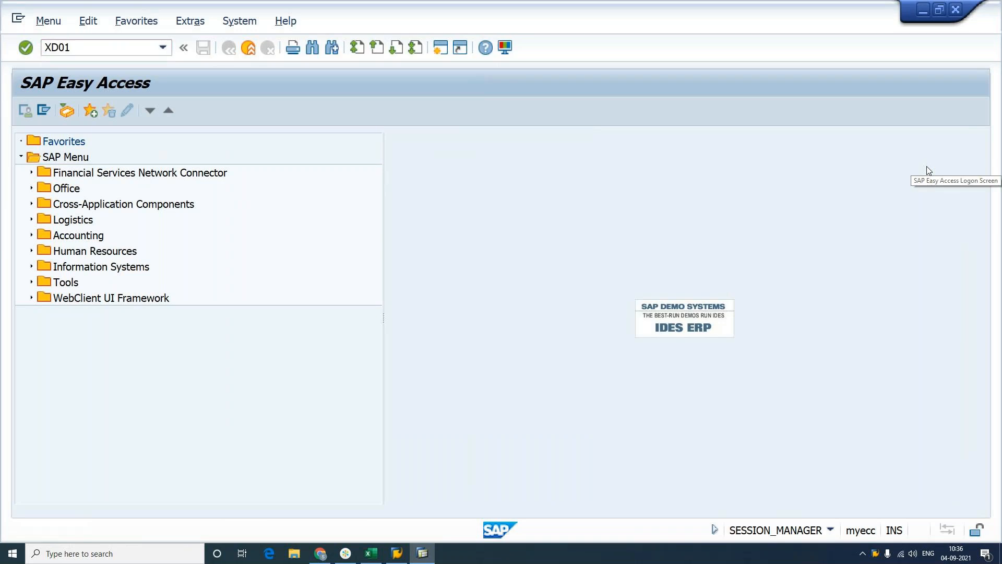
{"action": "key", "text": "Return"}
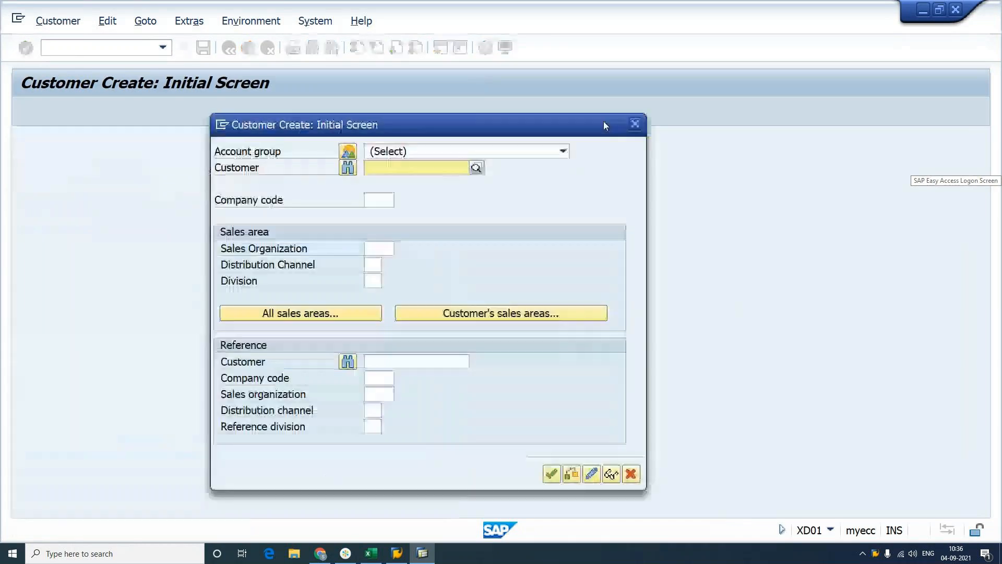
{"action": "left_click", "coordinate": [348, 151]}
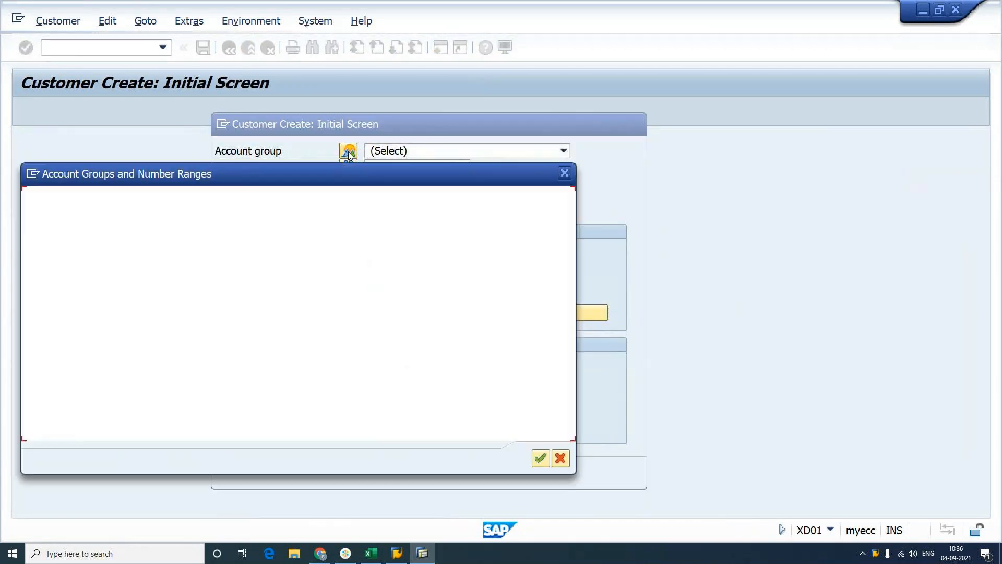
{"action": "left_click", "coordinate": [139, 427]}
{"action": "left_click", "coordinate": [140, 441]}
{"action": "key", "text": "Return"}
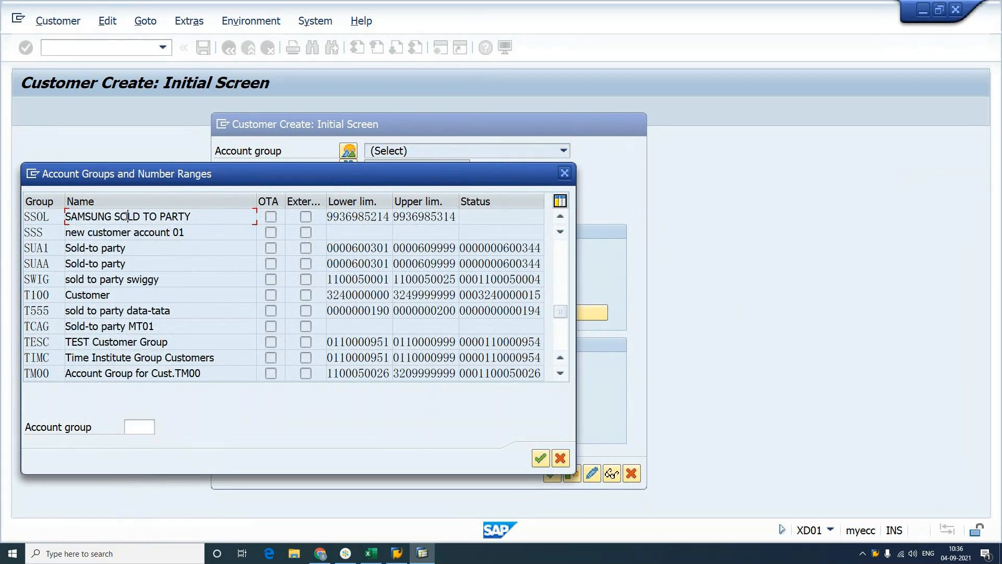
{"action": "left_click", "coordinate": [349, 217]}
{"action": "double_click", "coordinate": [195, 216]}
{"action": "key", "text": "Tab"}
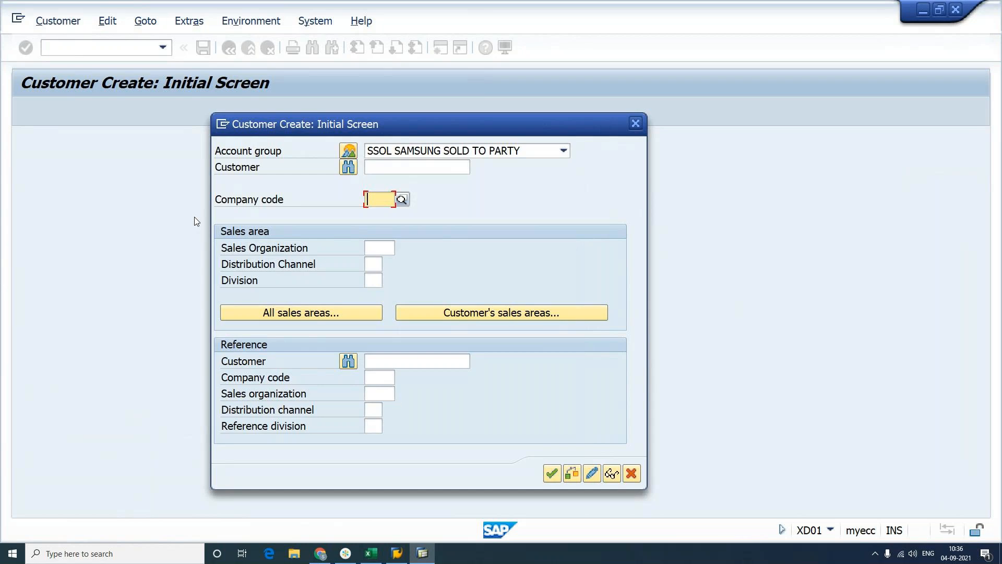
{"action": "key", "text": "Down"}
{"action": "key", "text": "Down"}
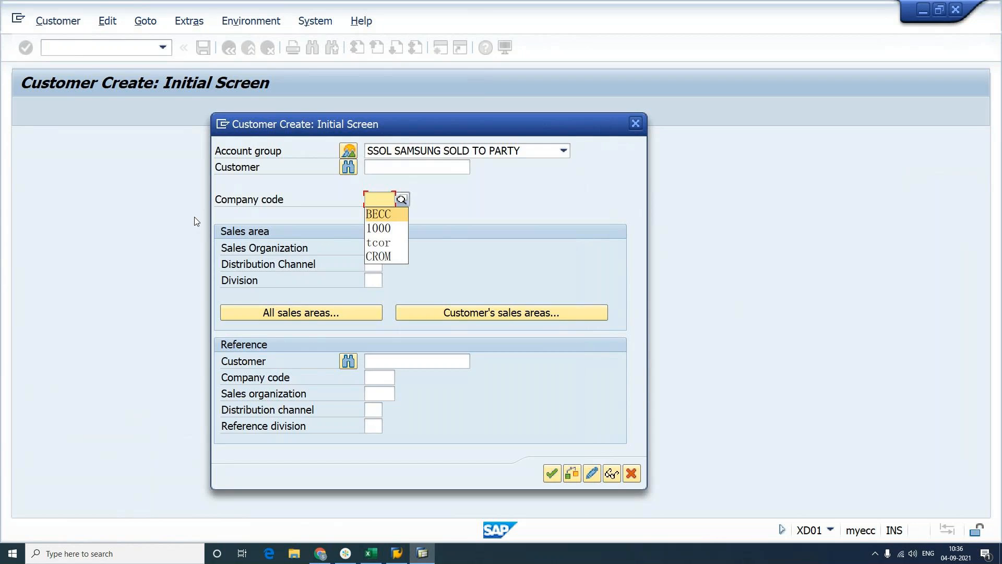
{"action": "key", "text": "Tab"}
{"action": "key", "text": "Down"}
{"action": "key", "text": "Escape"}
{"action": "key", "text": "Down"}
{"action": "key", "text": "Down"}
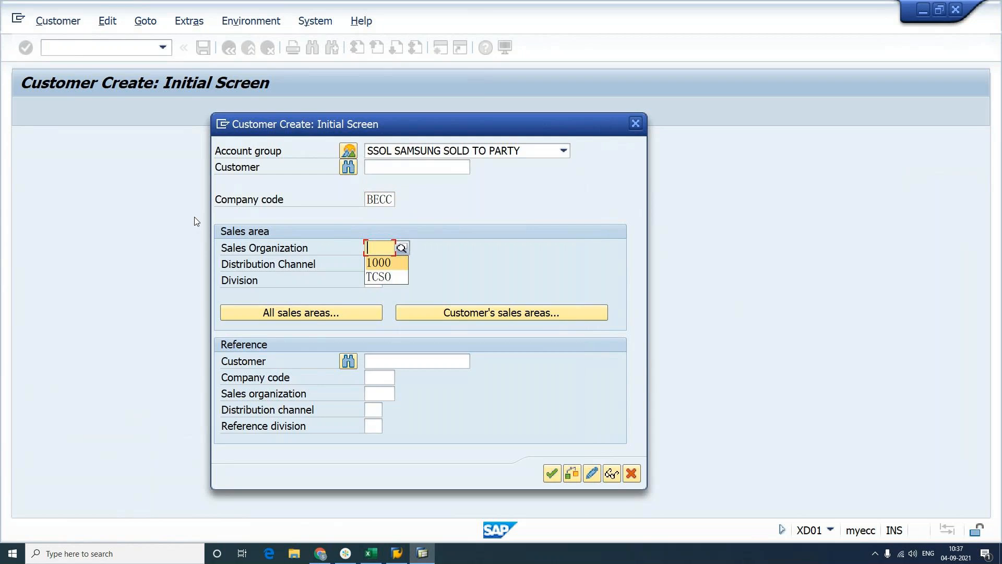
{"action": "left_click_drag", "start_coordinate": [367, 198], "coordinate": [470, 217]}
{"action": "key", "text": "BackSpace"}
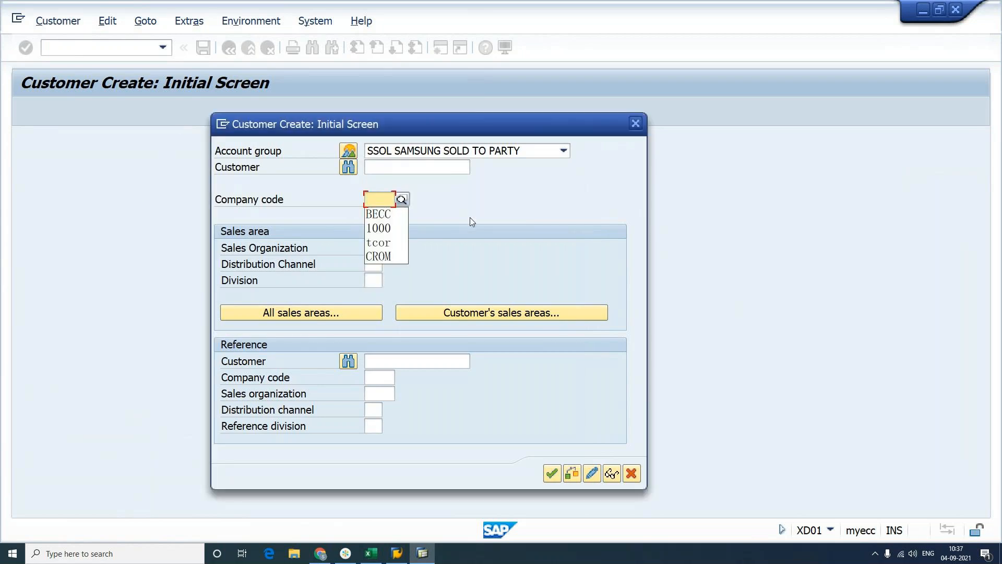
Look up the company code on Sheet4 of the Excel notes and enter SAIN as the customer's company code in SAP
{"action": "left_click", "coordinate": [374, 556]}
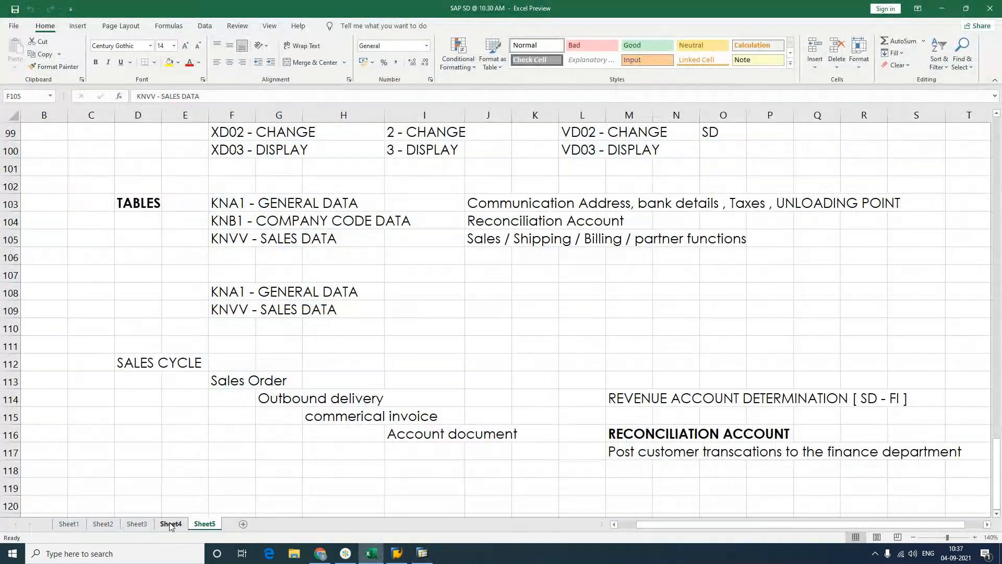
{"action": "key", "text": "ctrl+Page_Up"}
{"action": "scroll", "coordinate": [331, 387], "scroll_direction": "up", "scroll_amount": 4}
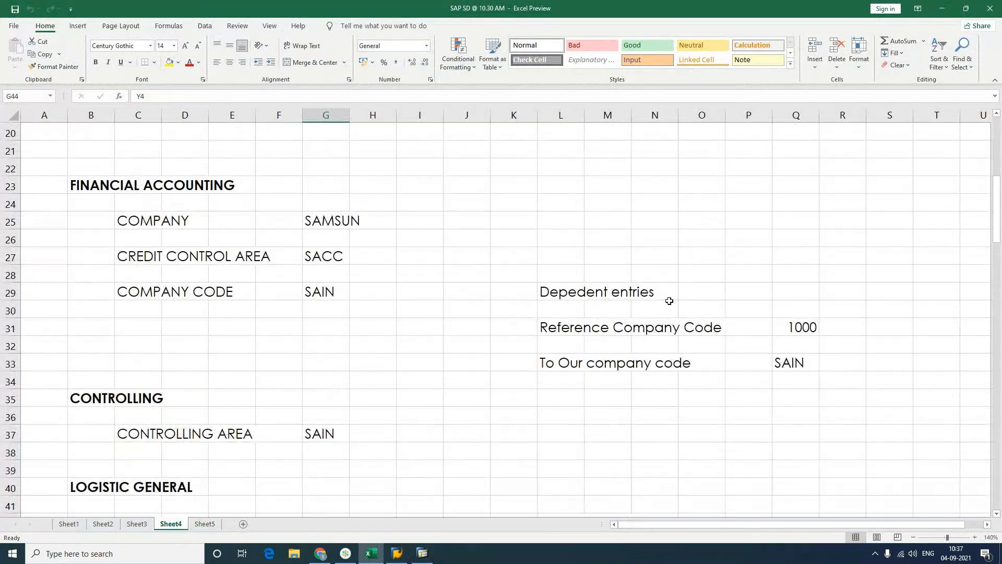
{"action": "key", "text": "alt+Tab"}
{"action": "type", "text": "SAIN"}
{"action": "key", "text": "Tab"}
Look up the sales organization in the Excel notes and enter YSAM in the customer's sales area in SAP
{"action": "key", "text": "alt+Tab"}
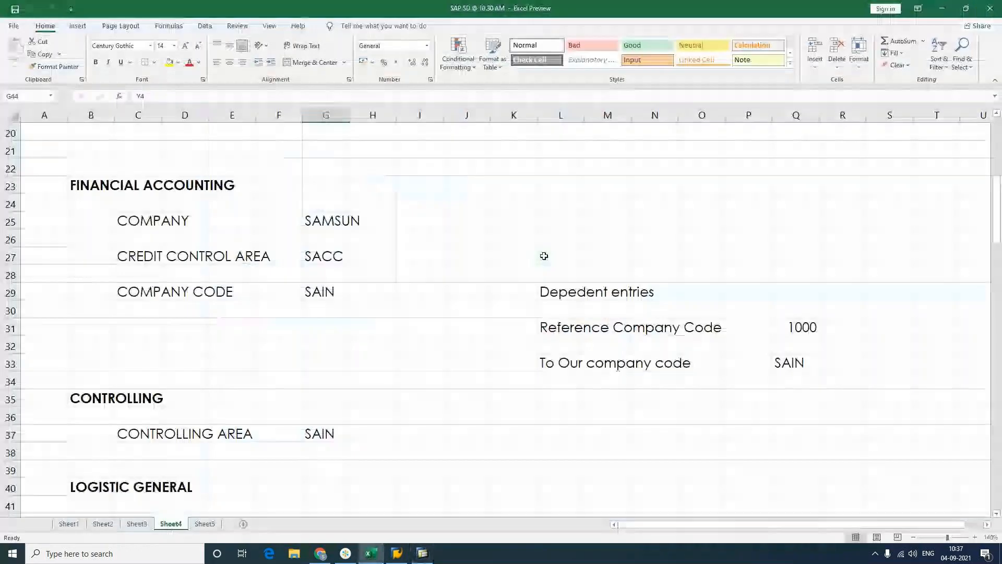
{"action": "scroll", "coordinate": [418, 352], "scroll_direction": "down", "scroll_amount": 5}
{"action": "left_click", "coordinate": [327, 398]}
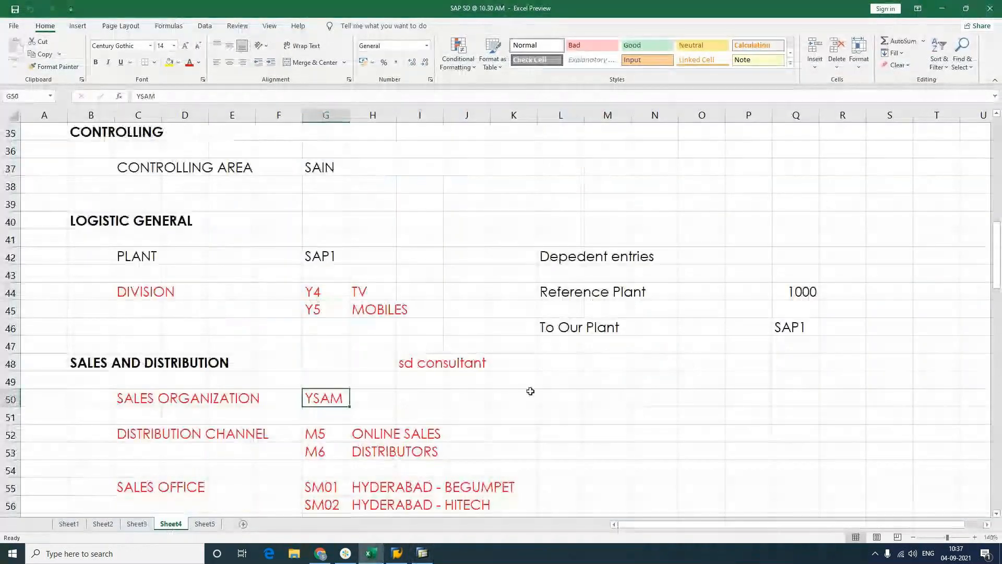
{"action": "key", "text": "alt+Tab"}
{"action": "type", "text": "YSAM"}
{"action": "key", "text": "Tab"}
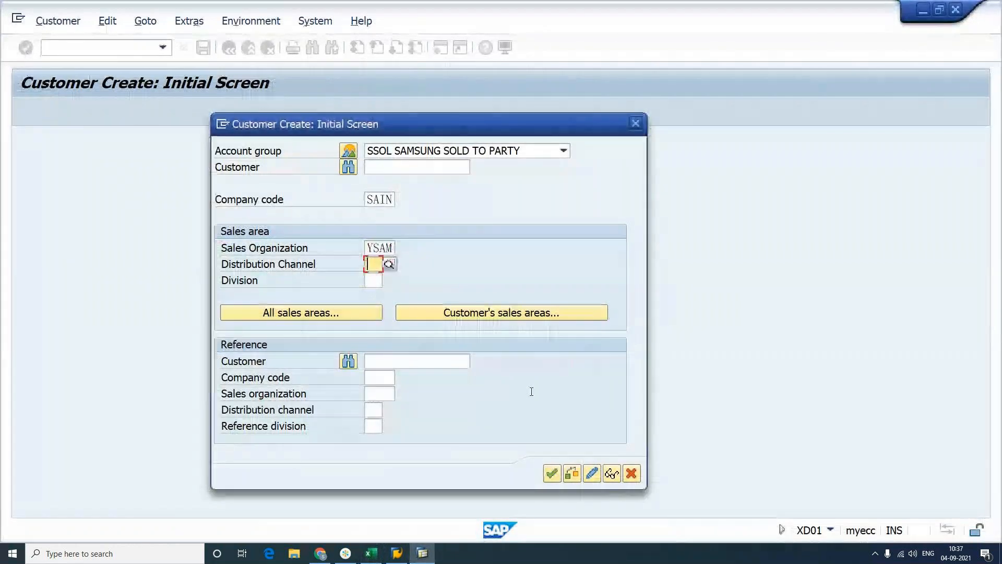
Check the Excel notes for the distributors channel and set the distribution channel to M6 in SAP
{"action": "key", "text": "alt+Tab"}
{"action": "left_click", "coordinate": [316, 448]}
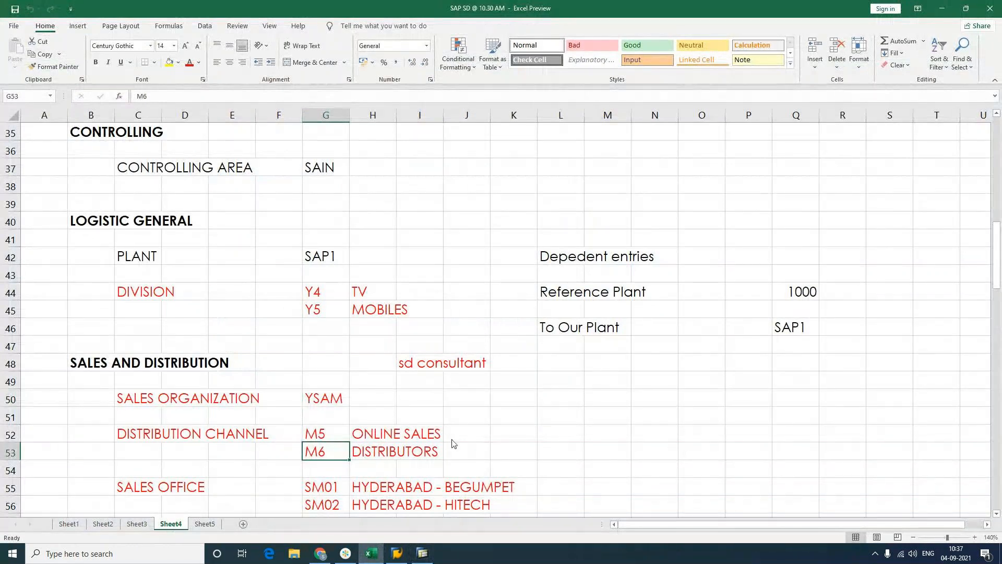
{"action": "key", "text": "alt+Tab"}
{"action": "type", "text": "M6"}
{"action": "key", "text": "Tab"}
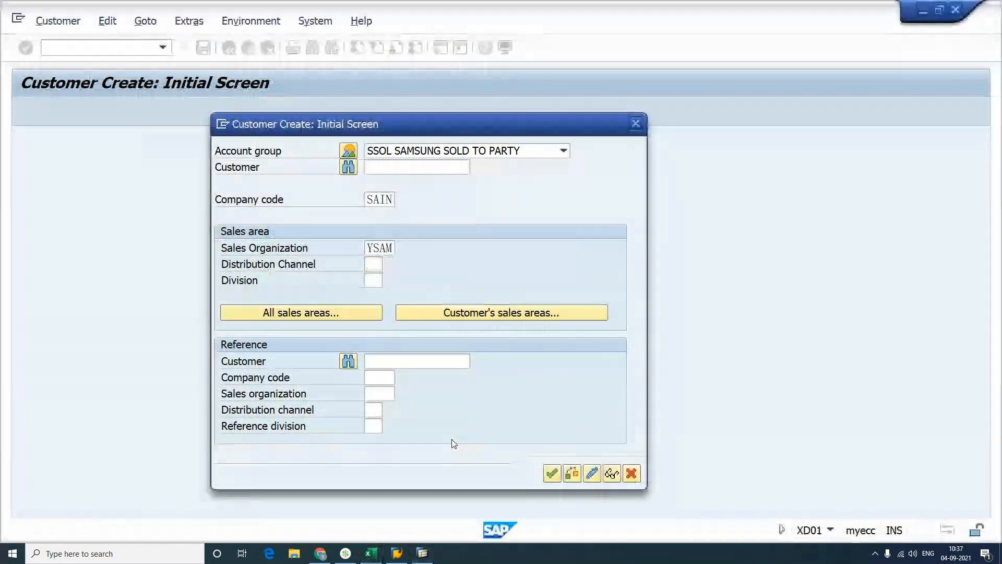
Check the Excel notes for the TV division and set the division to Y4 in SAP
{"action": "key", "text": "alt+Tab"}
{"action": "left_click", "coordinate": [325, 292]}
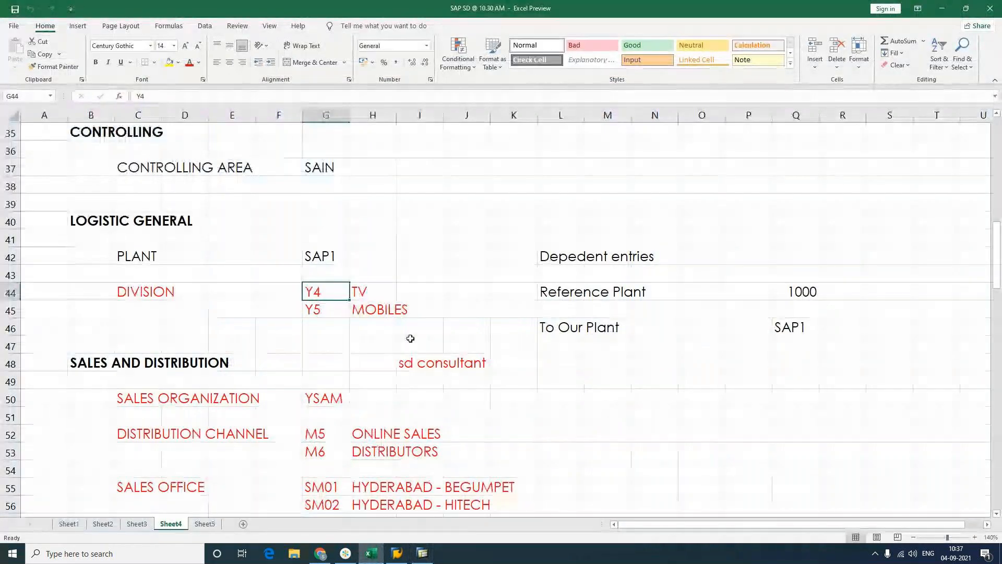
{"action": "key", "text": "alt"}
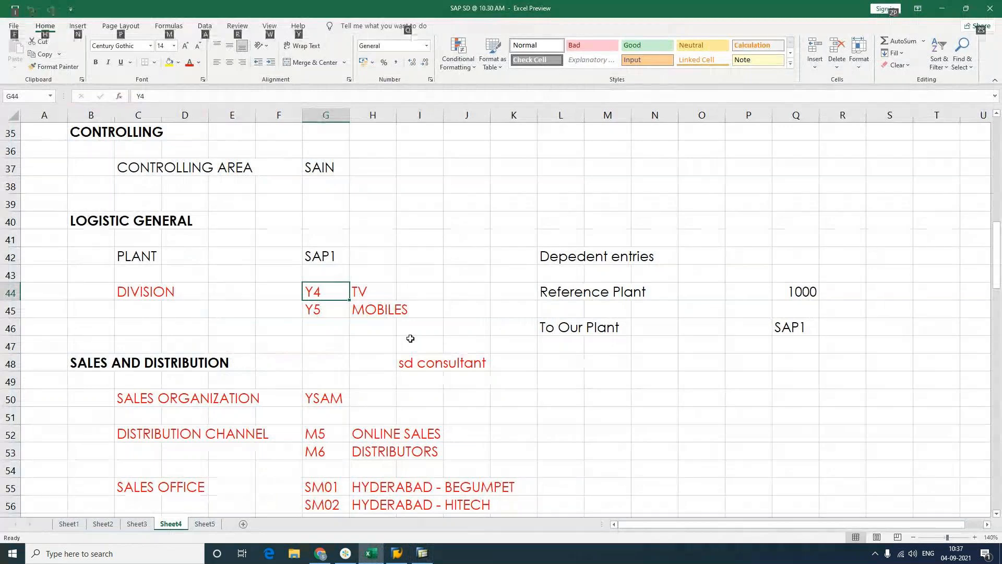
{"action": "key", "text": "alt+Tab"}
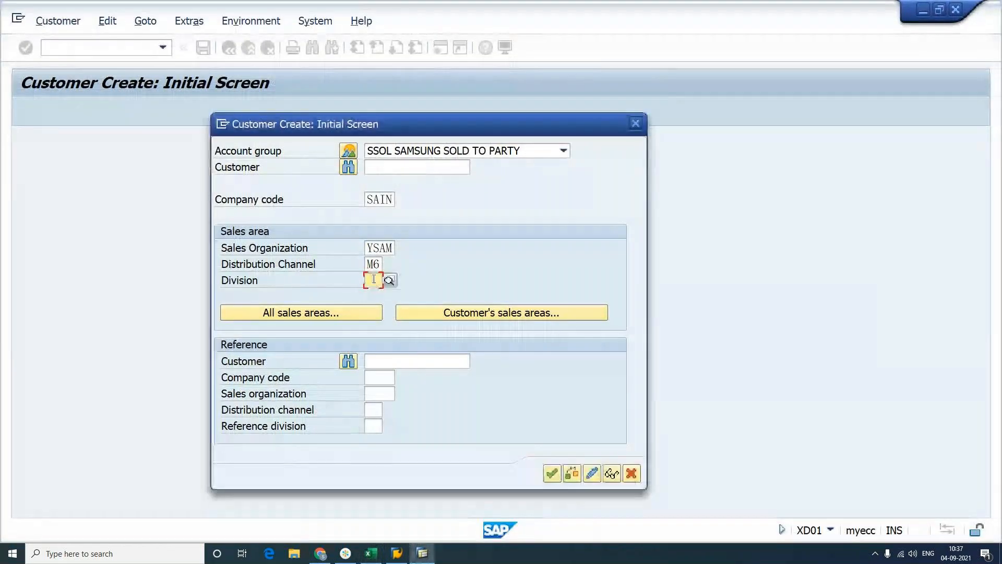
{"action": "type", "text": "Y4"}
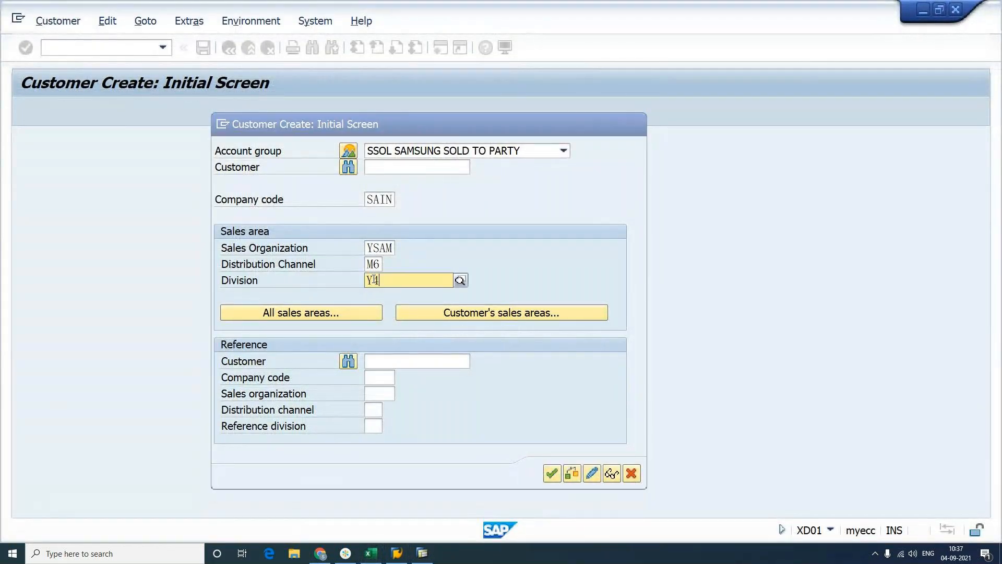
{"action": "left_click", "coordinate": [349, 557]}
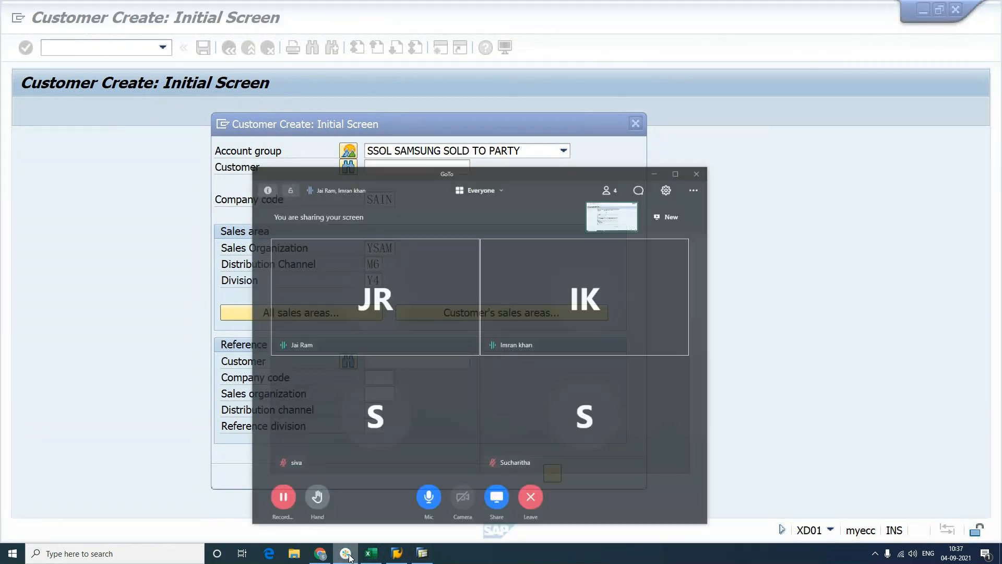
{"action": "left_click", "coordinate": [349, 556]}
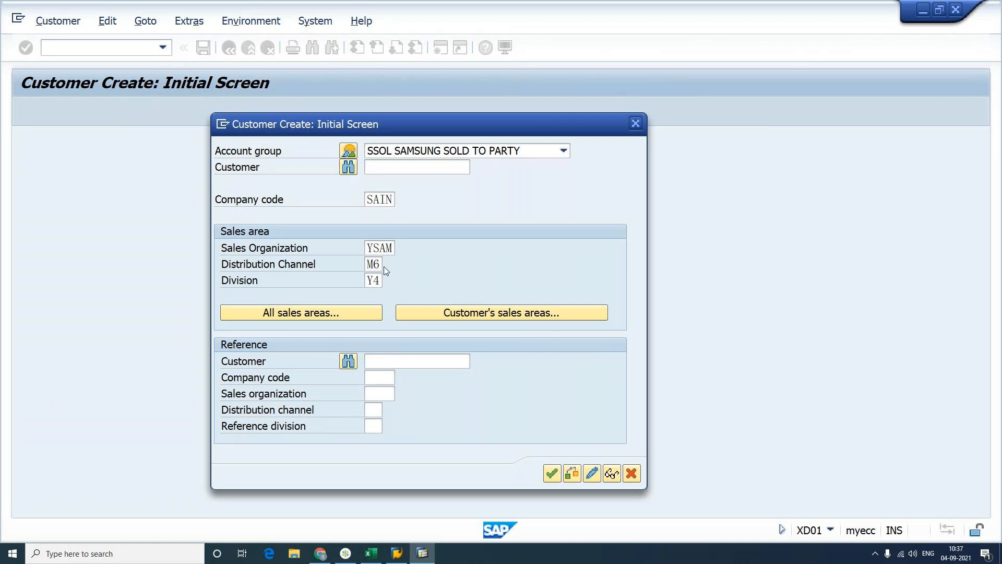
Continue to the customer's general data and enter title Company, name XYZ ELECTRONICS and search term XYZ
{"action": "left_click", "coordinate": [552, 474]}
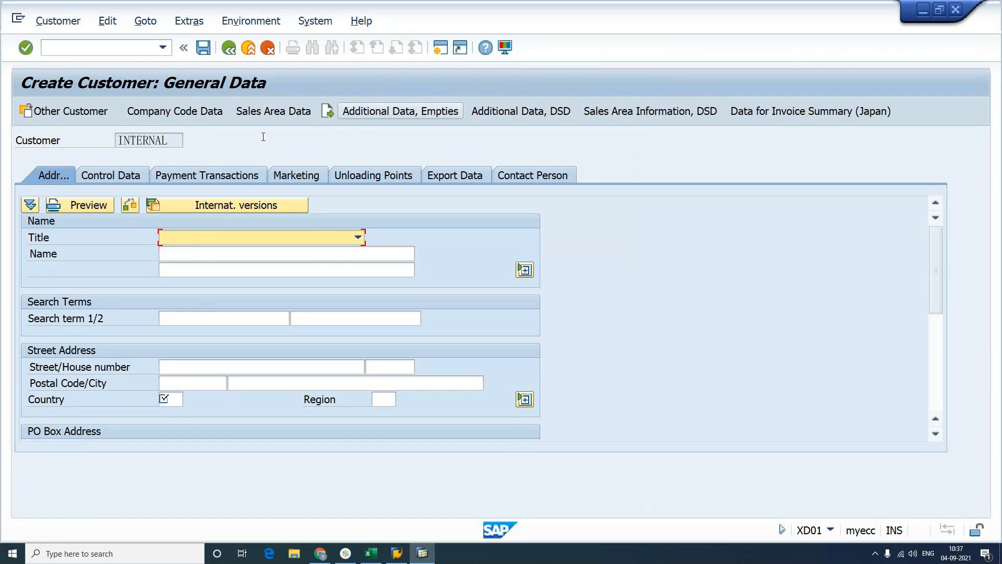
{"action": "scroll", "coordinate": [202, 243], "scroll_direction": "down", "scroll_amount": 1}
{"action": "key", "text": "Tab"}
{"action": "key", "text": "Down"}
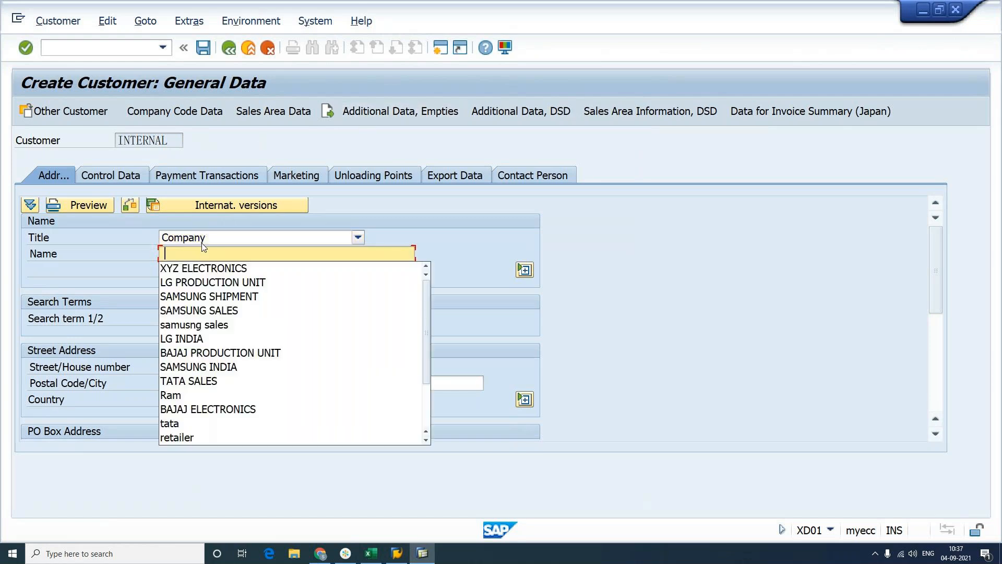
{"action": "key", "text": "Down"}
{"action": "key", "text": "Return"}
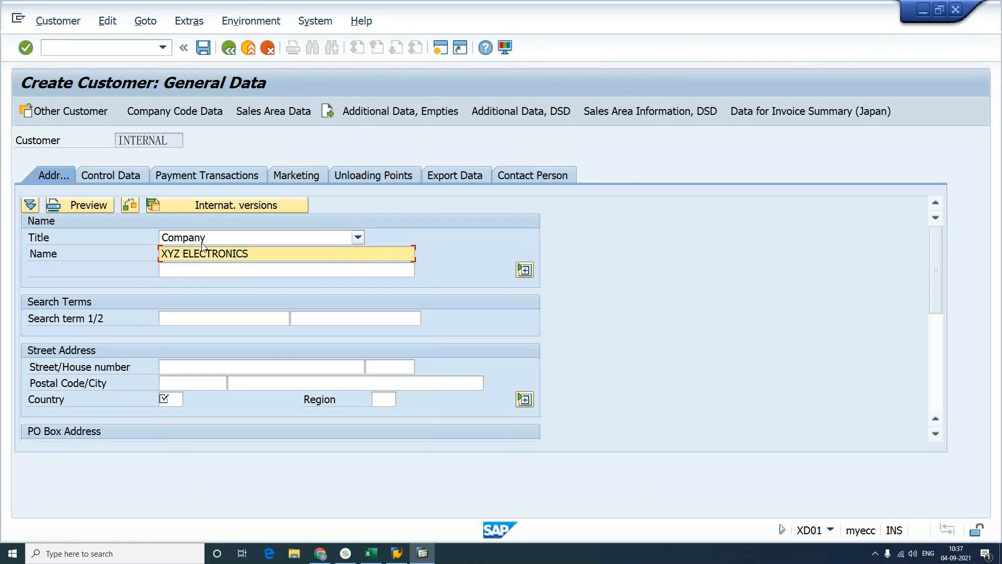
{"action": "key", "text": "Tab"}
{"action": "key", "text": "Tab"}
{"action": "type", "text": "XYZ"}
Enter the street, house number and postal code in the customer's street address
{"action": "key", "text": "Tab"}
{"action": "key", "text": "Tab"}
{"action": "type", "text": "STREET NO :099 , BEGUMP"}
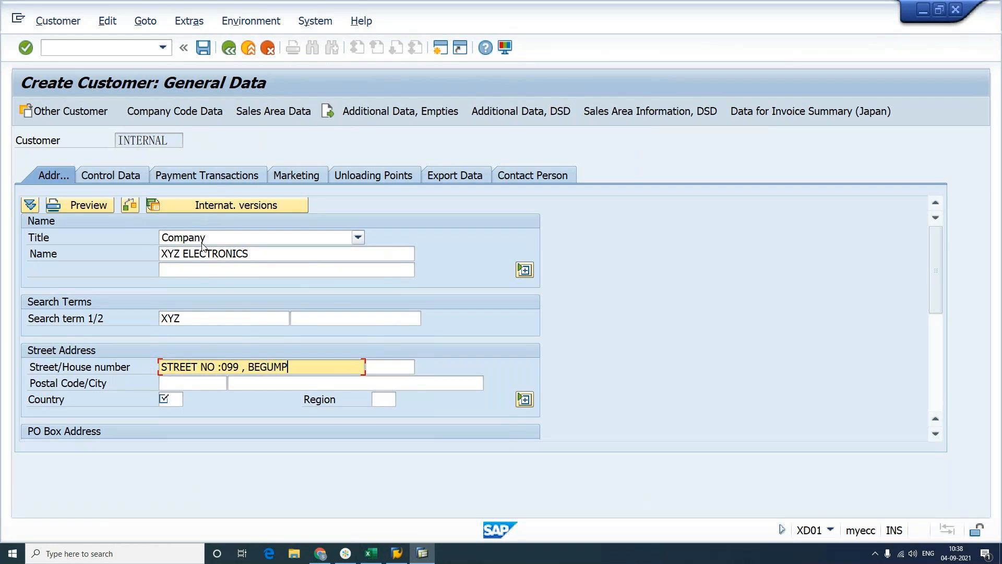
{"action": "type", "text": "ET"}
{"action": "key", "text": "Tab"}
{"action": "type", "text": "125"}
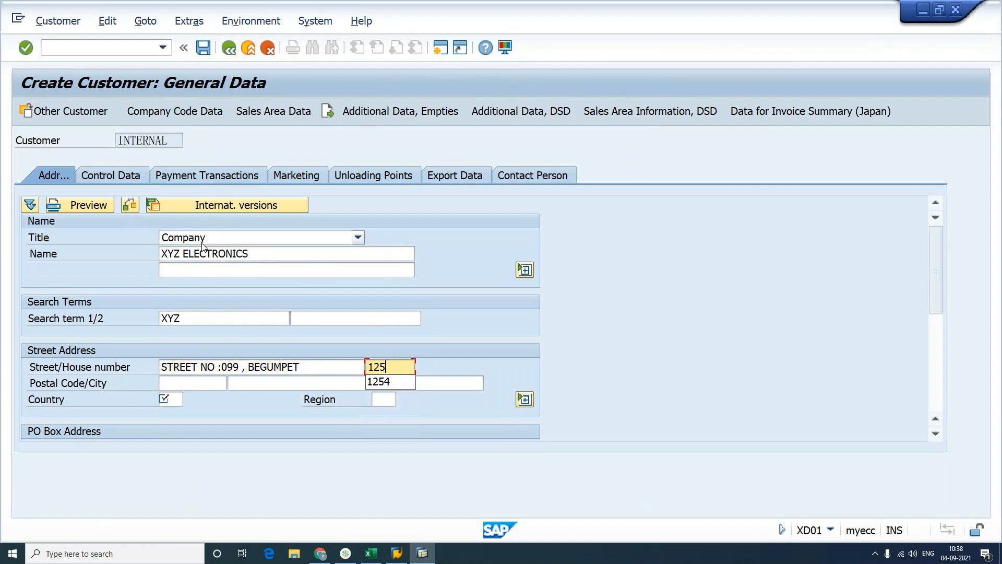
{"action": "key", "text": "Tab"}
{"action": "type", "text": "500044"}
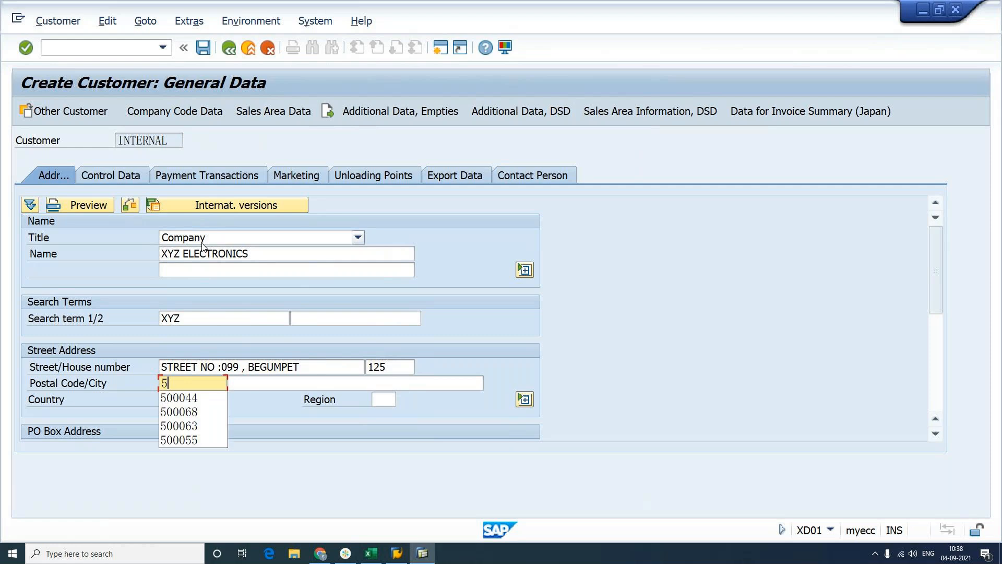
Complete the address with city HYDERABAD, country IN and region 34, and check its formatted print preview
{"action": "key", "text": "Tab"}
{"action": "type", "text": "HYDERABAD"}
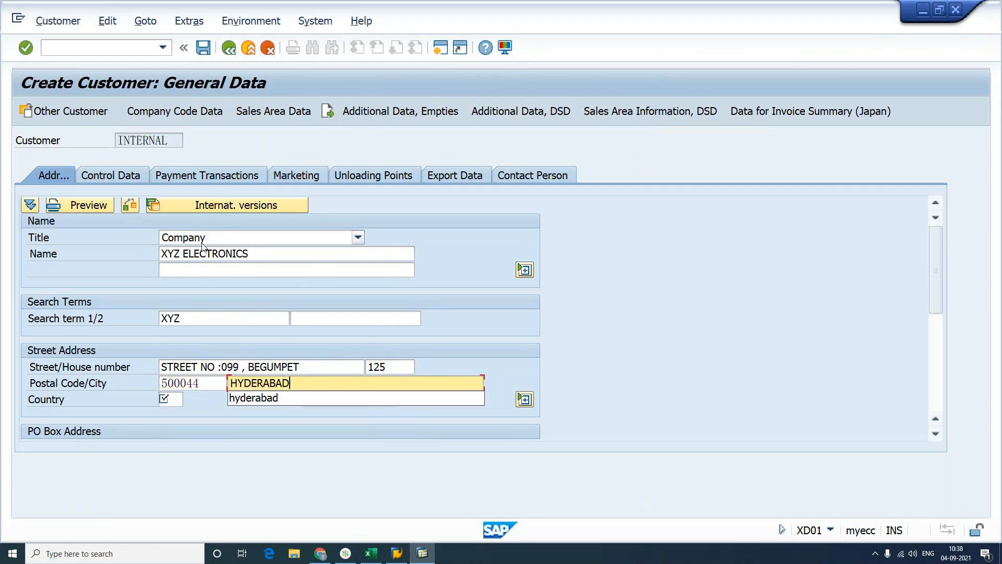
{"action": "key", "text": "Tab"}
{"action": "type", "text": "IN"}
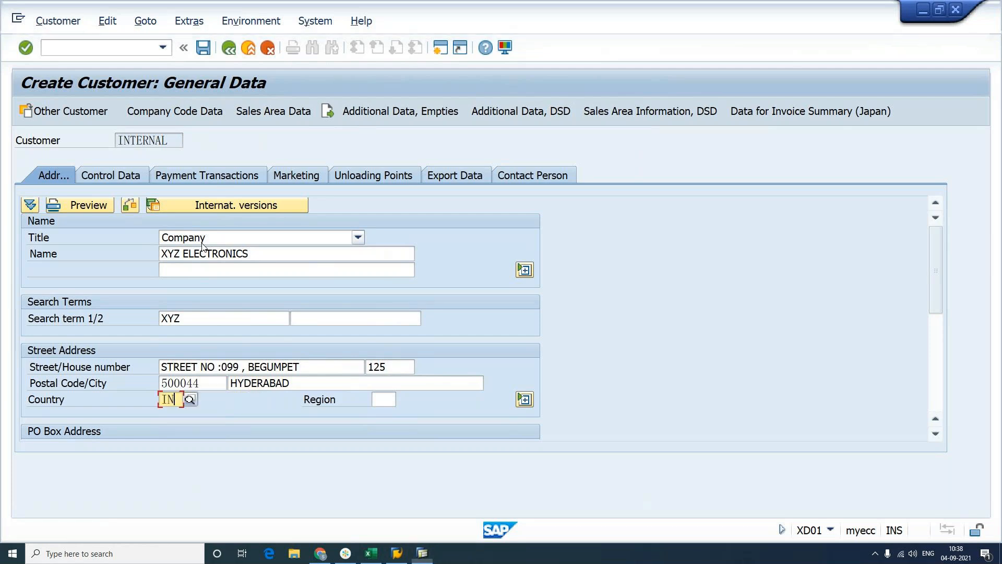
{"action": "key", "text": "Tab"}
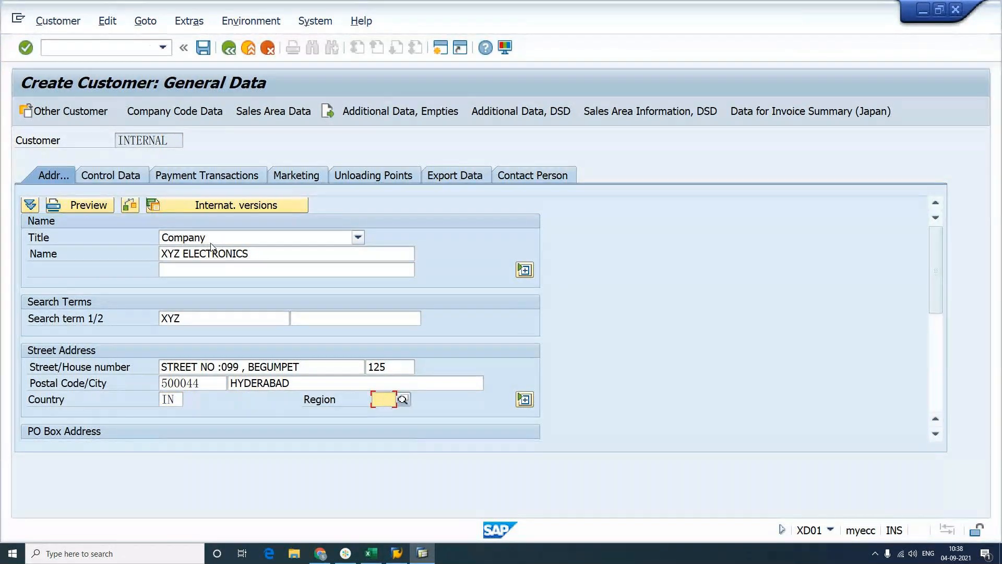
{"action": "type", "text": "34"}
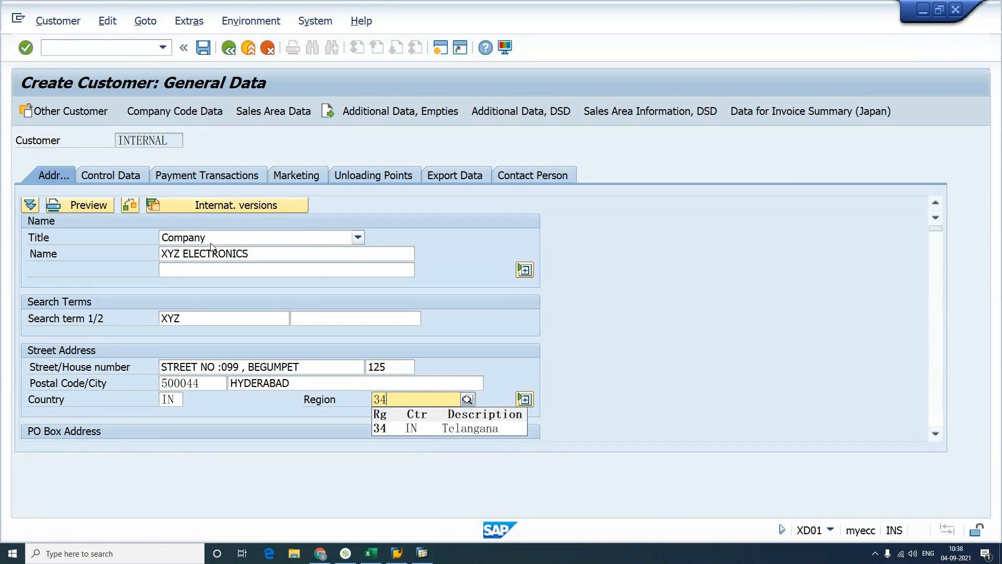
{"action": "key", "text": "Return"}
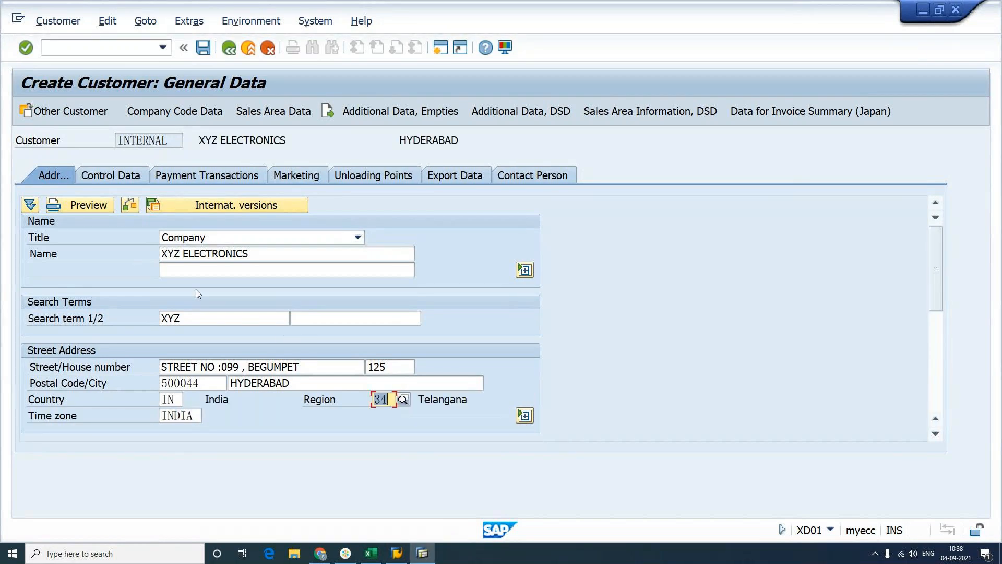
{"action": "left_click", "coordinate": [94, 209]}
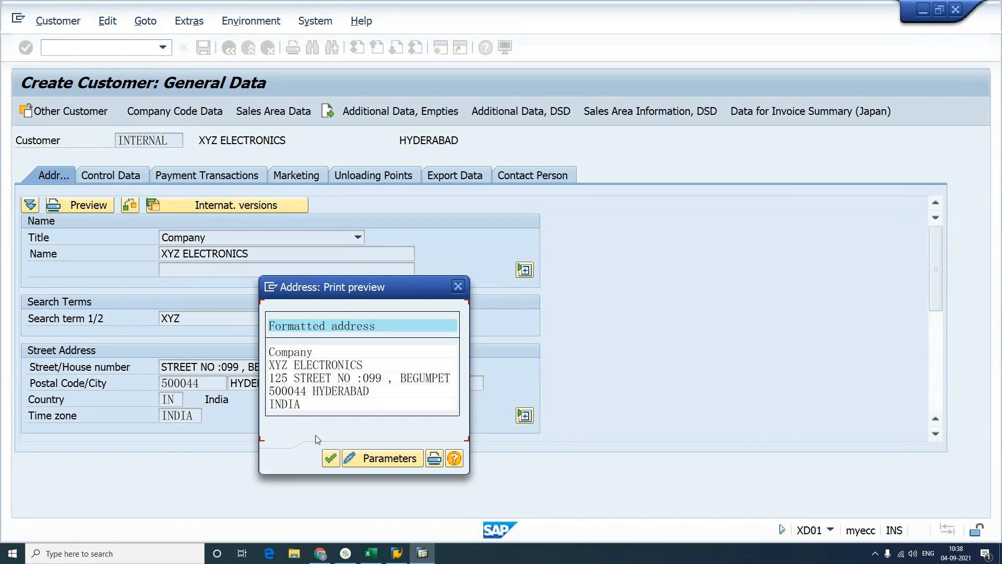
{"action": "left_click", "coordinate": [330, 458]}
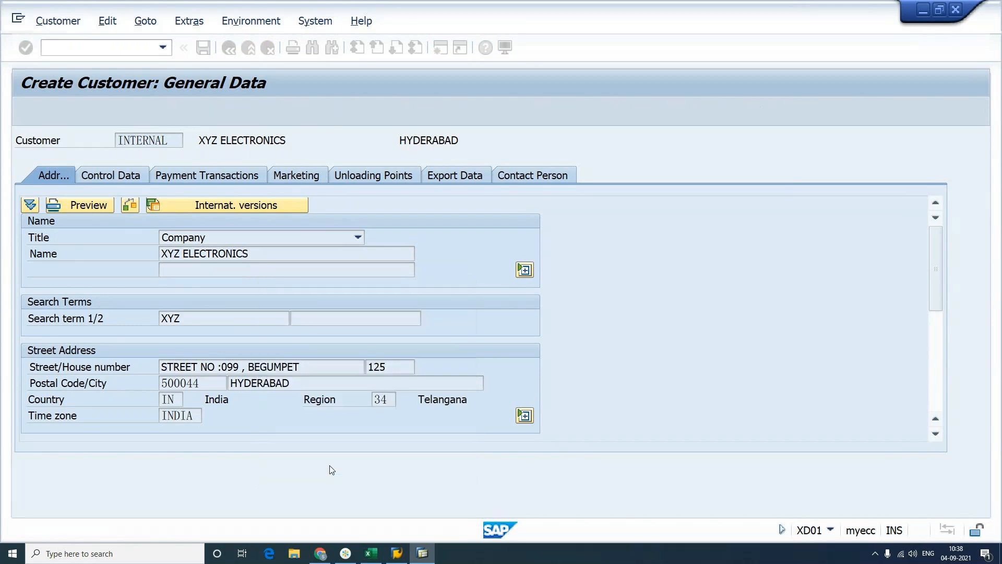
Add the unloading point BACK OF THE SHOP with customer calendar 01 to the general data
{"action": "left_click", "coordinate": [360, 178]}
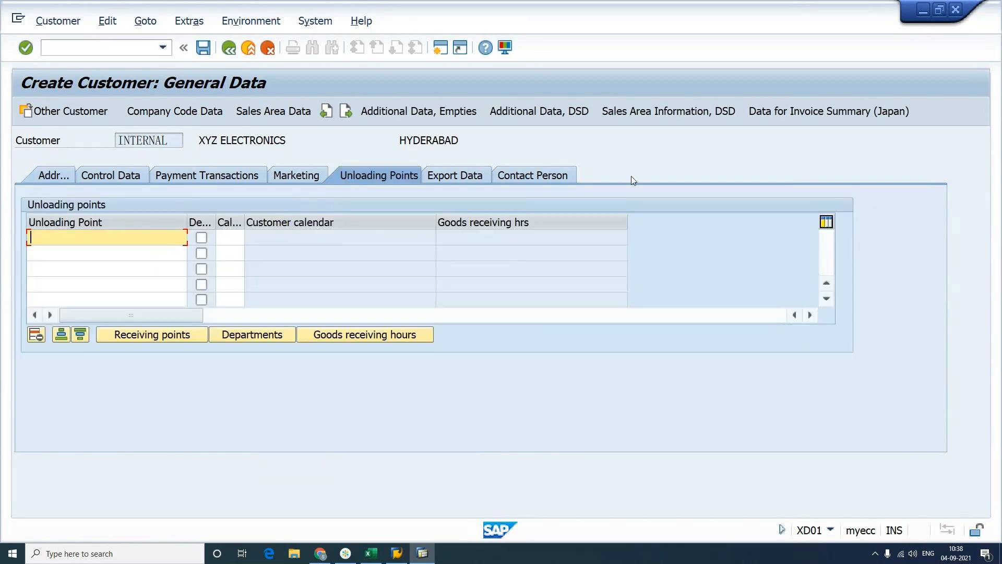
{"action": "key", "text": "space"}
{"action": "key", "text": "Down"}
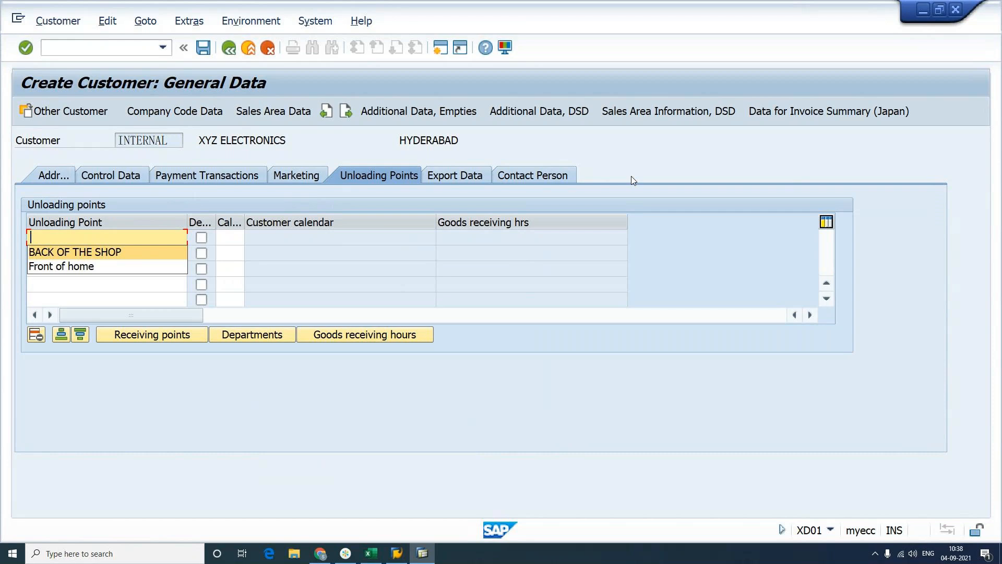
{"action": "key", "text": "Return"}
{"action": "key", "text": "Tab"}
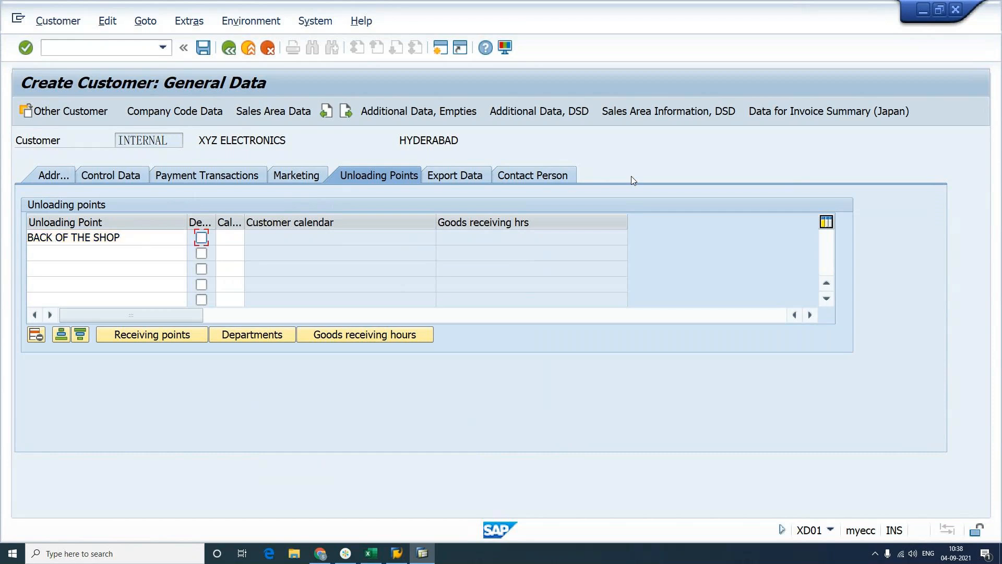
{"action": "key", "text": "Tab"}
{"action": "type", "text": "01"}
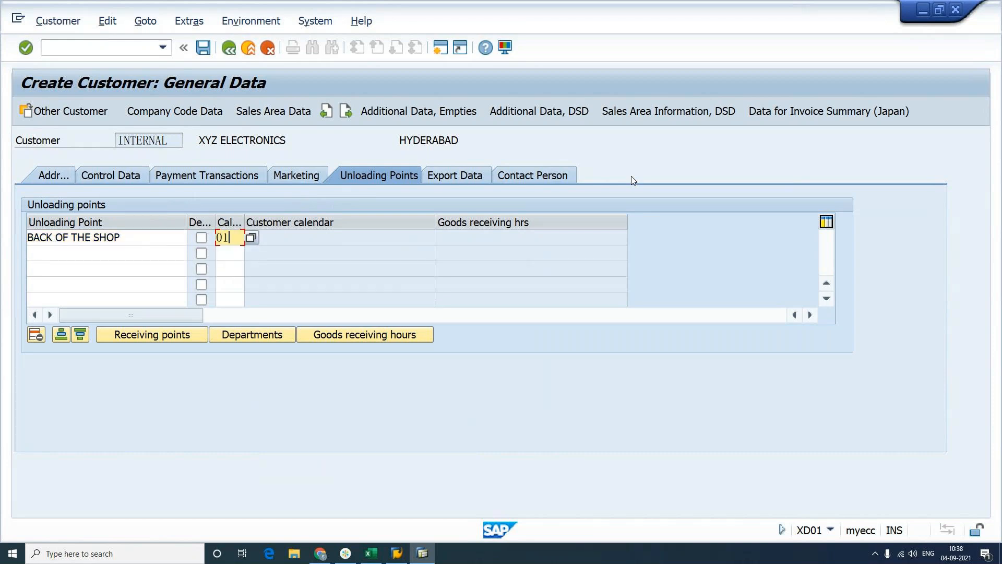
{"action": "key", "text": "Return"}
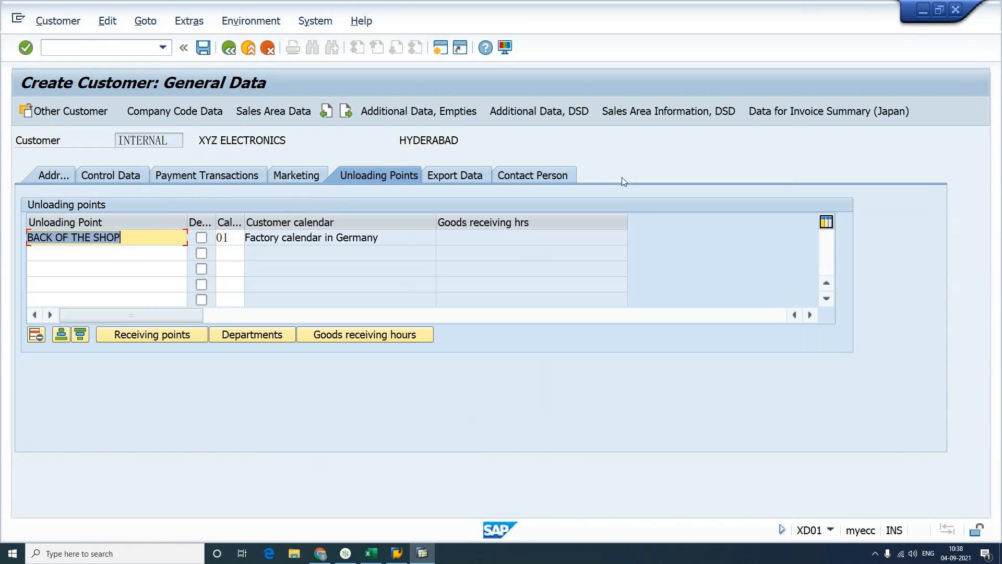
Add a contact person by name with department 0002 Purchasing and function 02 Head of purchasing
{"action": "left_click", "coordinate": [540, 179]}
{"action": "type", "text": "VENUGOPAL"}
{"action": "key", "text": "Tab"}
{"action": "key", "text": "Tab"}
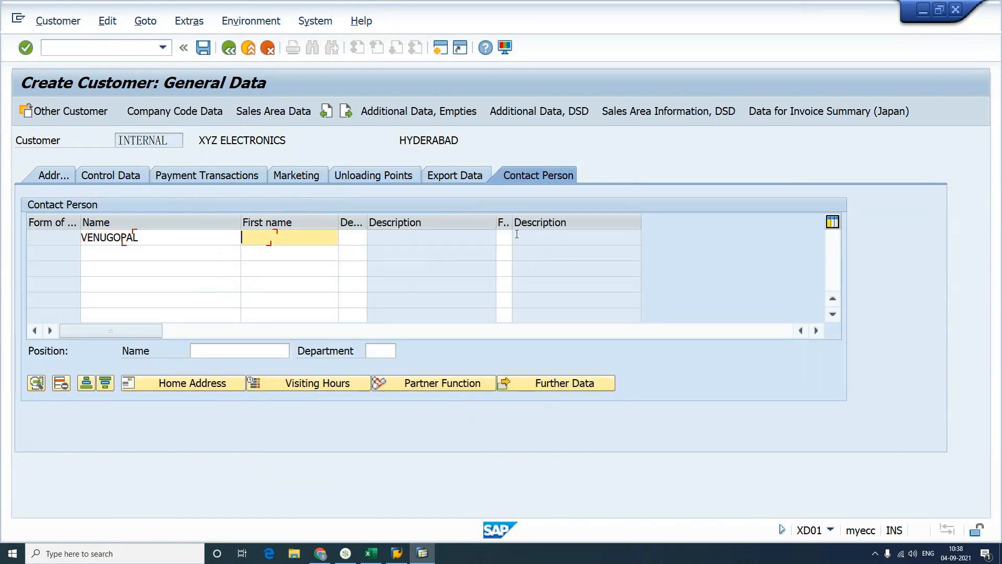
{"action": "key", "text": "Tab"}
{"action": "key", "text": "Down"}
{"action": "key", "text": "Down"}
{"action": "key", "text": "Return"}
{"action": "key", "text": "Return"}
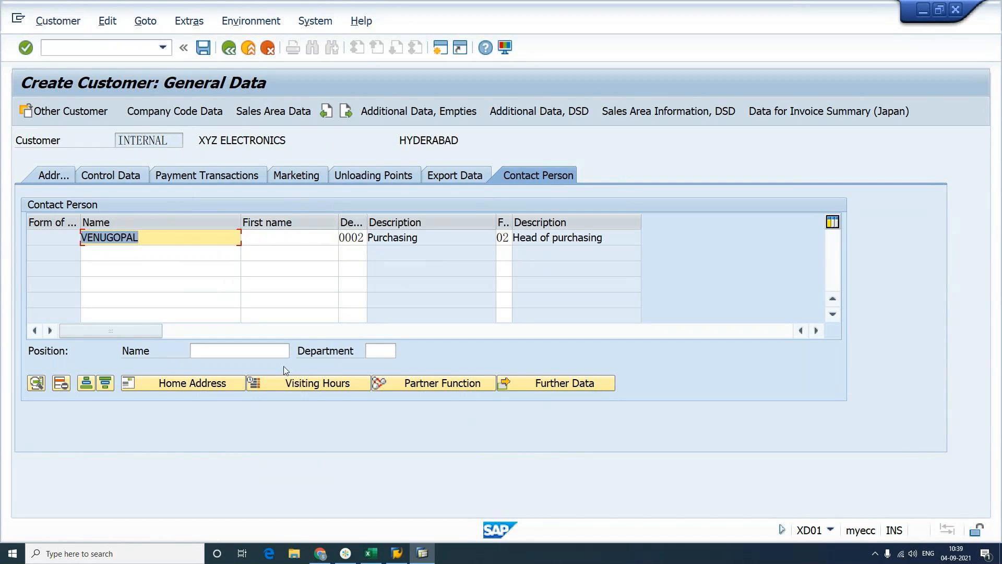
{"action": "left_click", "coordinate": [187, 237]}
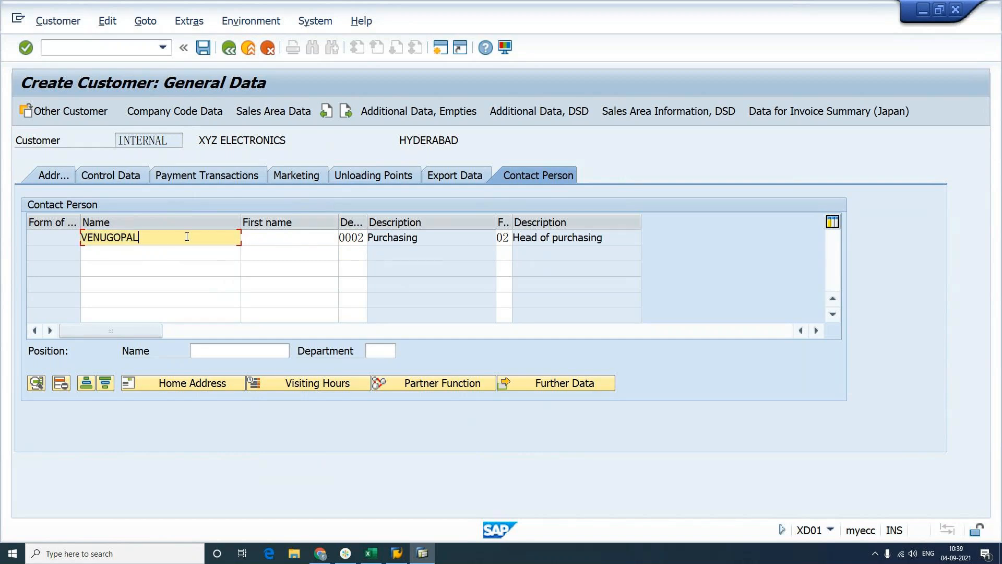
{"action": "double_click", "coordinate": [187, 236]}
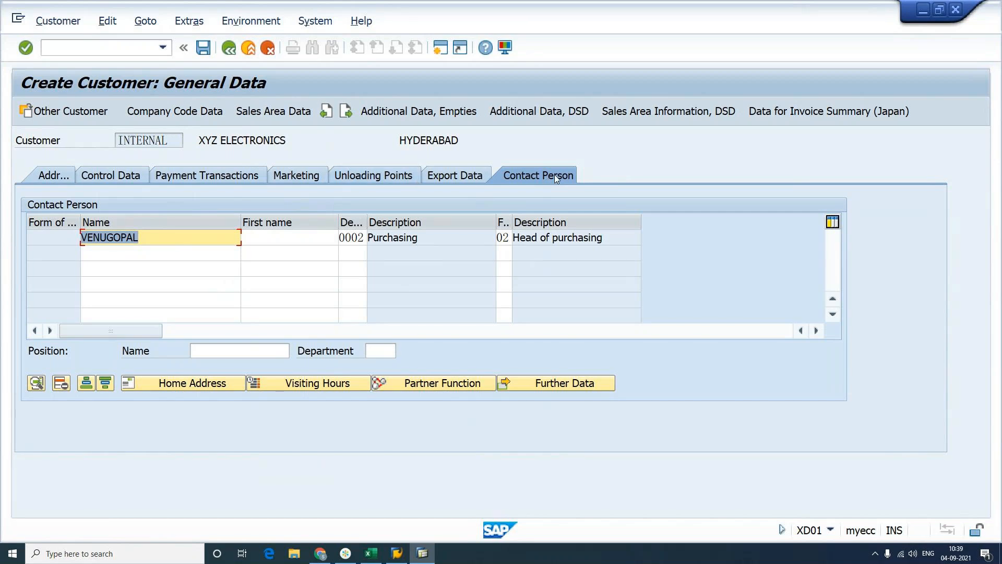
Go to the company code data and set the reconciliation account to 140000
{"action": "left_click", "coordinate": [176, 113]}
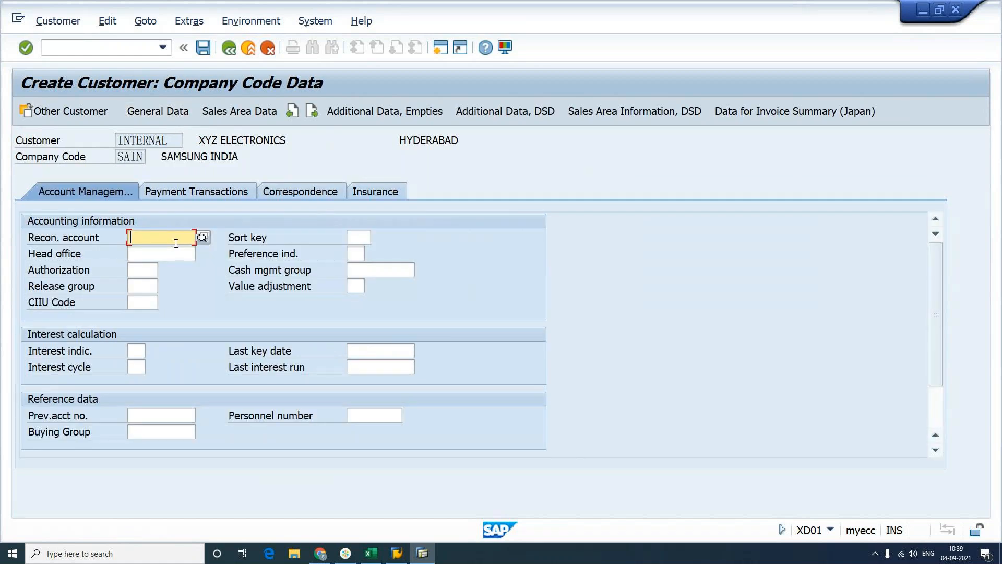
{"action": "type", "text": "1"}
{"action": "left_click", "coordinate": [176, 255]}
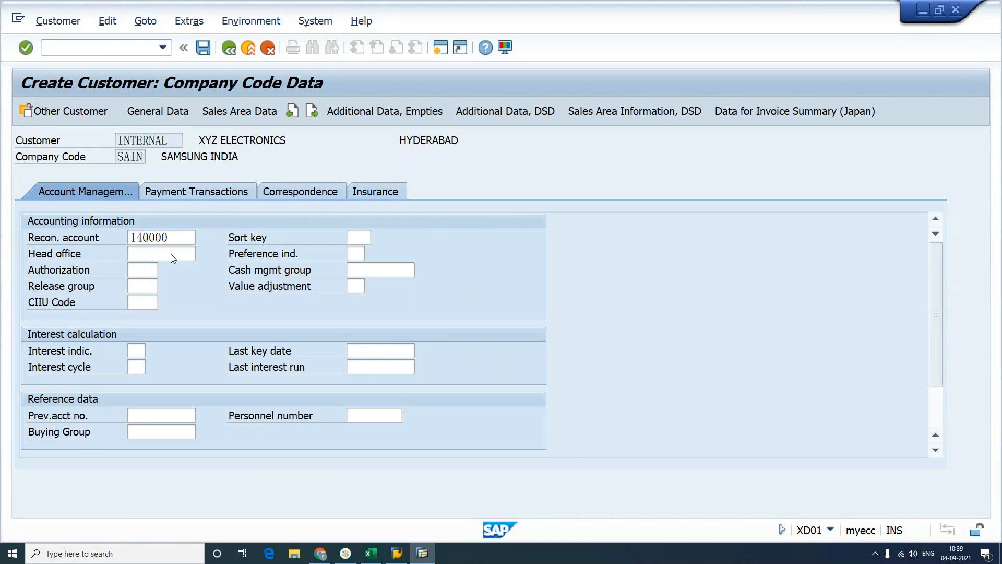
{"action": "left_click", "coordinate": [180, 235]}
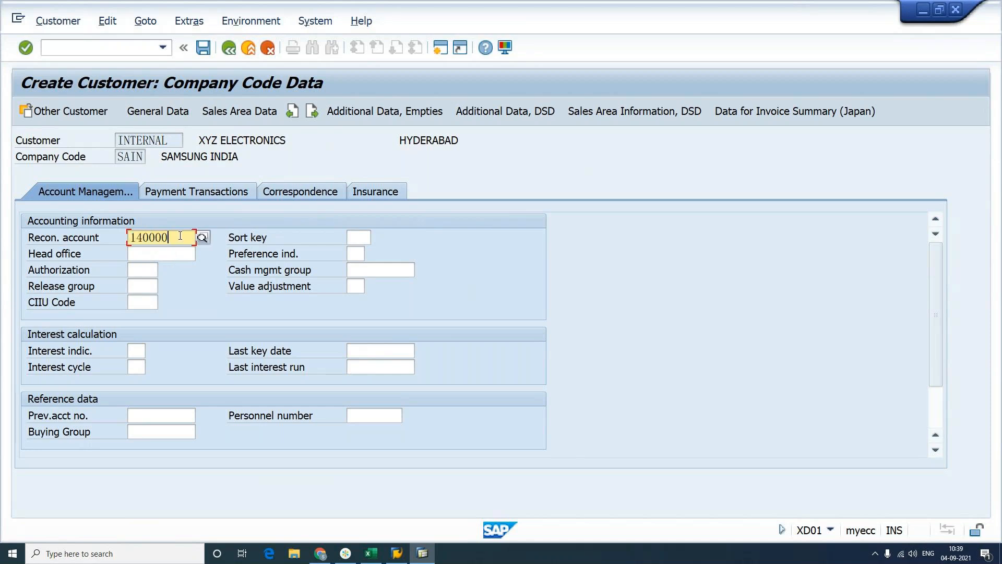
{"action": "left_click_drag", "start_coordinate": [180, 236], "coordinate": [104, 235]}
{"action": "left_click", "coordinate": [181, 236]}
Open the sales area data, review the customer's partner functions and return to the sales order data
{"action": "left_click", "coordinate": [244, 117]}
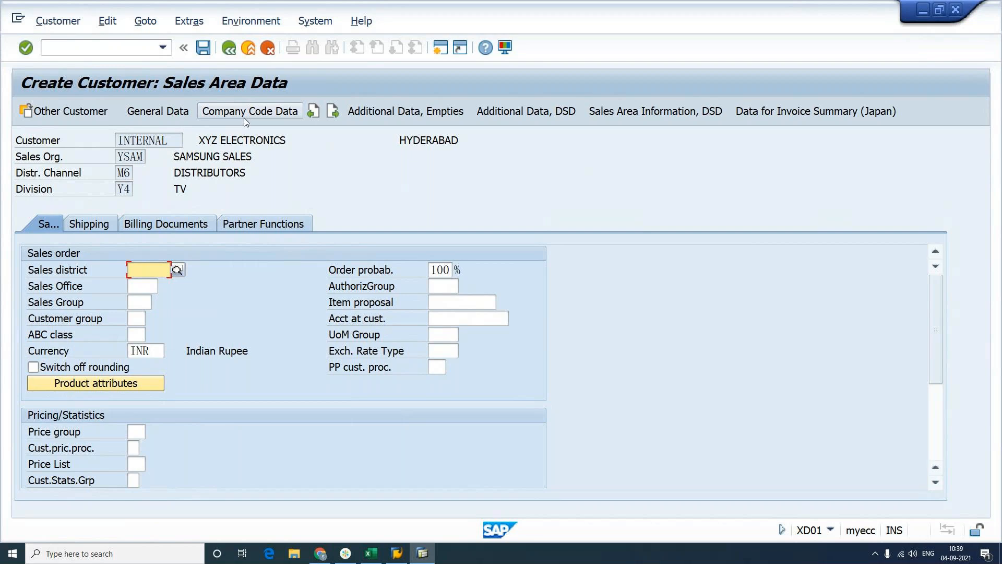
{"action": "left_click", "coordinate": [296, 227]}
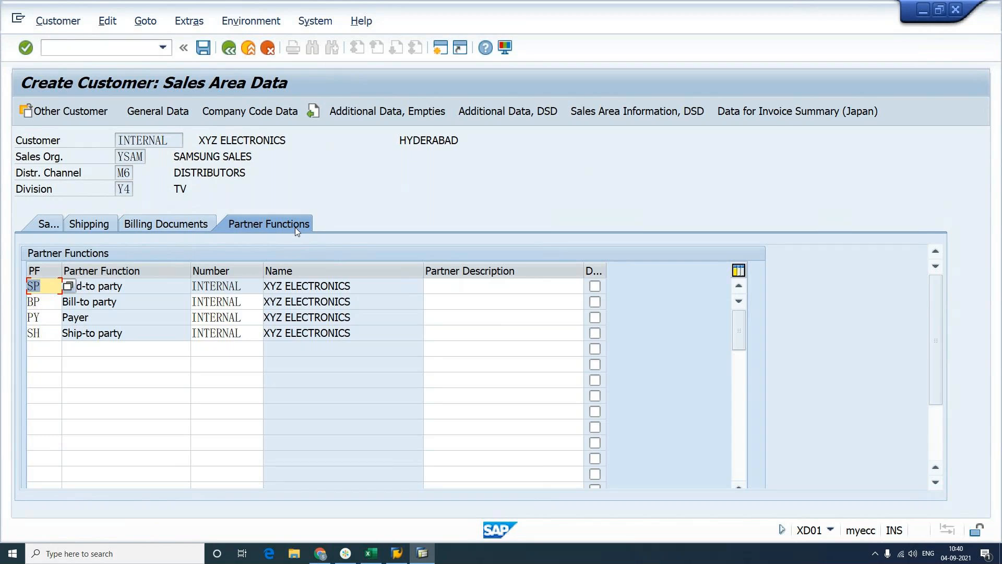
{"action": "left_click", "coordinate": [243, 289]}
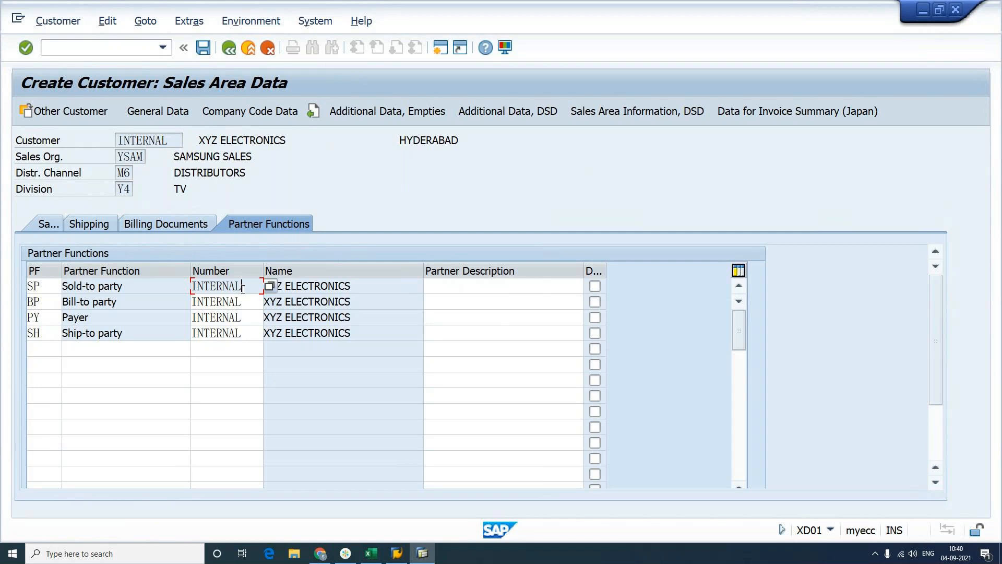
{"action": "left_click", "coordinate": [44, 223]}
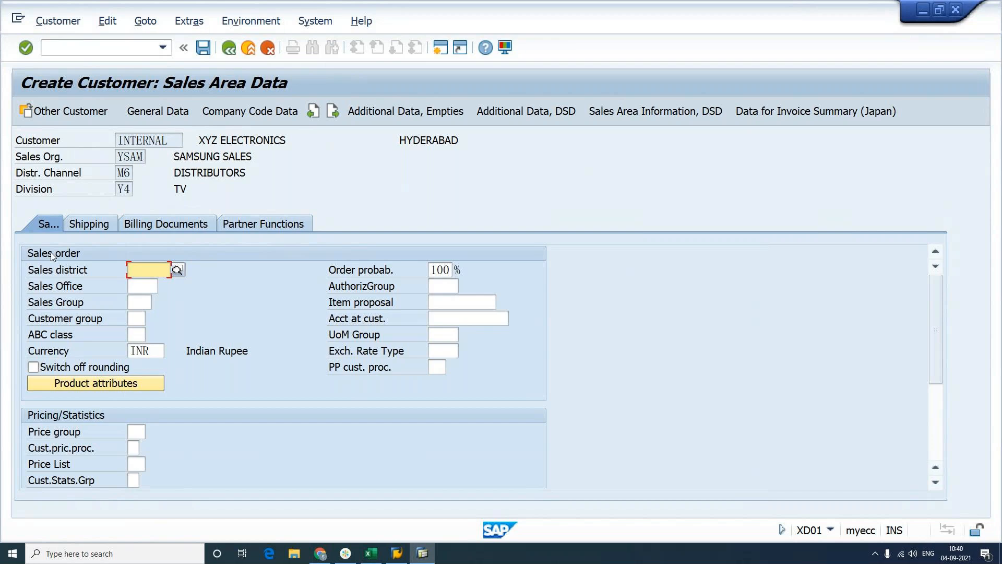
{"action": "key", "text": "Tab"}
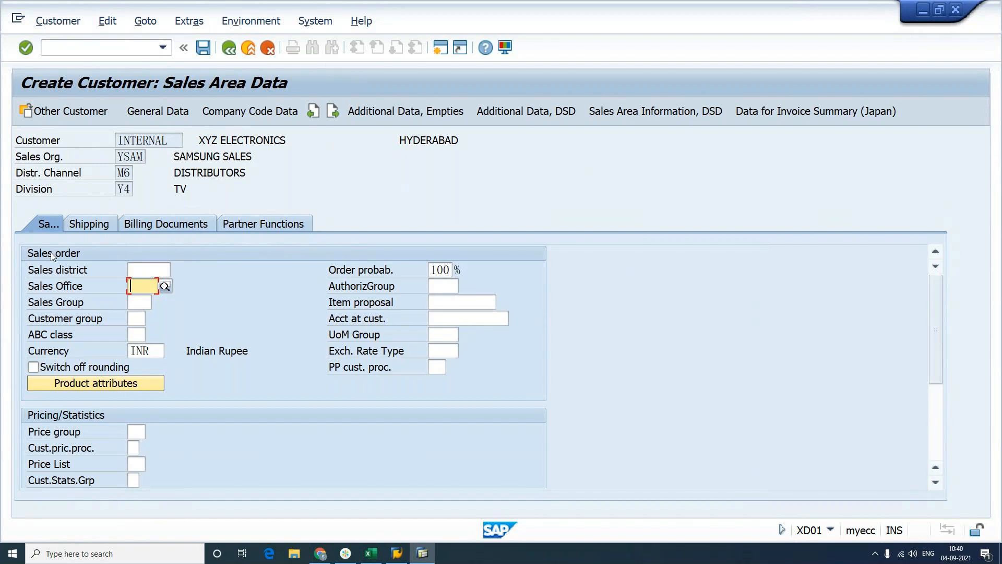
{"action": "left_click", "coordinate": [345, 554]}
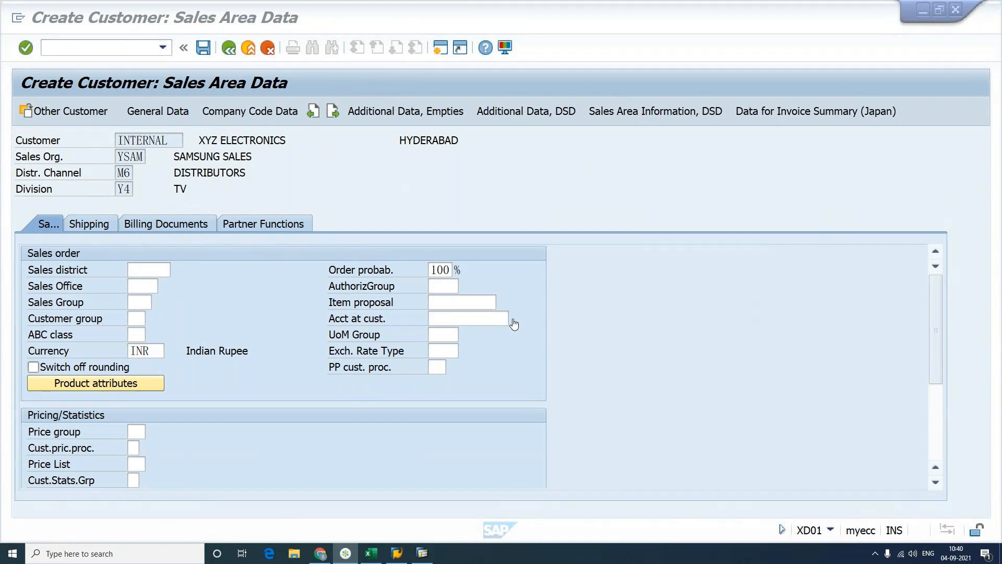
{"action": "left_click", "coordinate": [183, 270]}
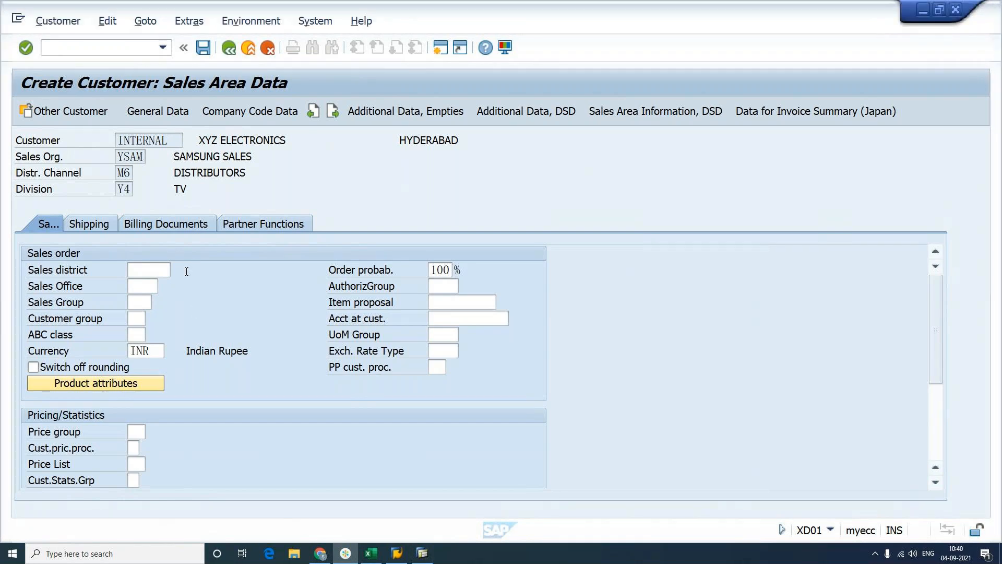
{"action": "left_click", "coordinate": [143, 271]}
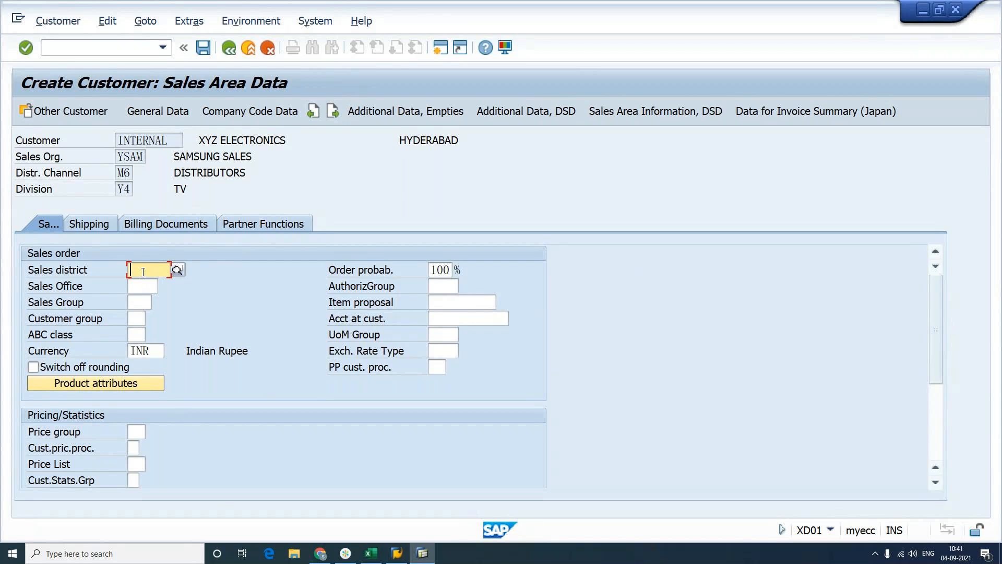
{"action": "key", "text": "Tab"}
{"action": "key", "text": "Tab"}
{"action": "key", "text": "shift+Tab"}
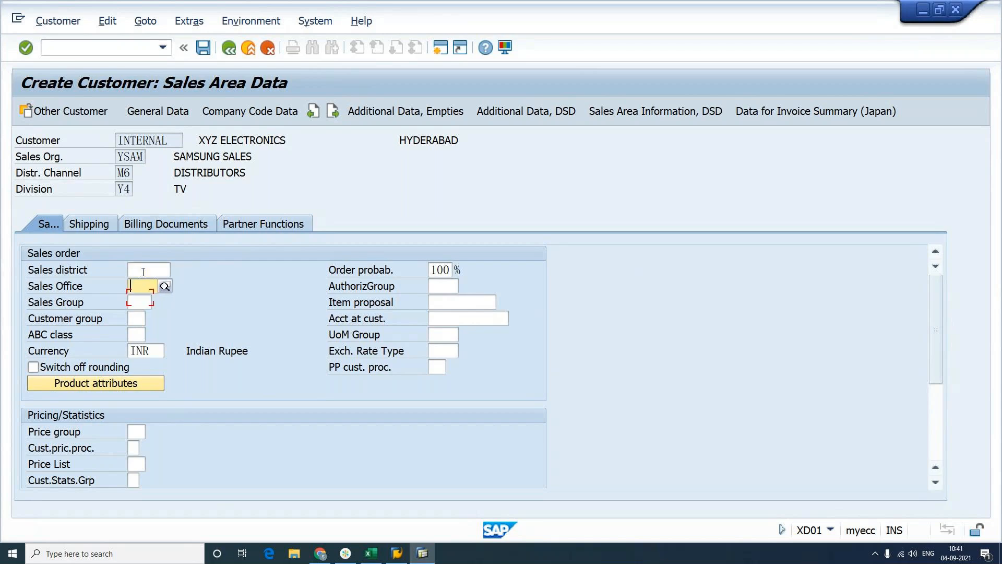
{"action": "key", "text": "shift+Tab"}
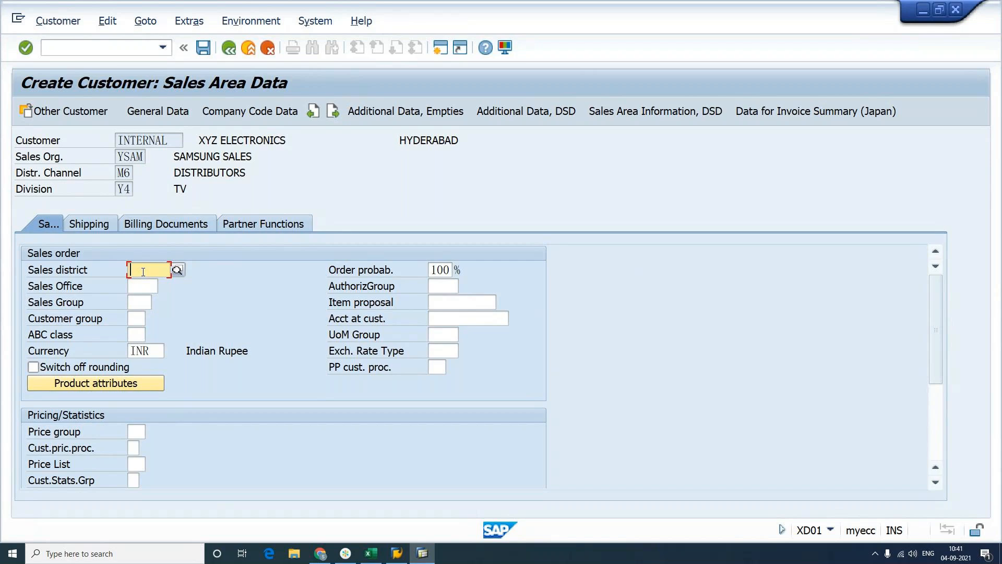
Switch to the Excel notes and enter TO CREATE SALES DISTRICT in cell D120 of Sheet5
{"action": "left_click", "coordinate": [372, 554]}
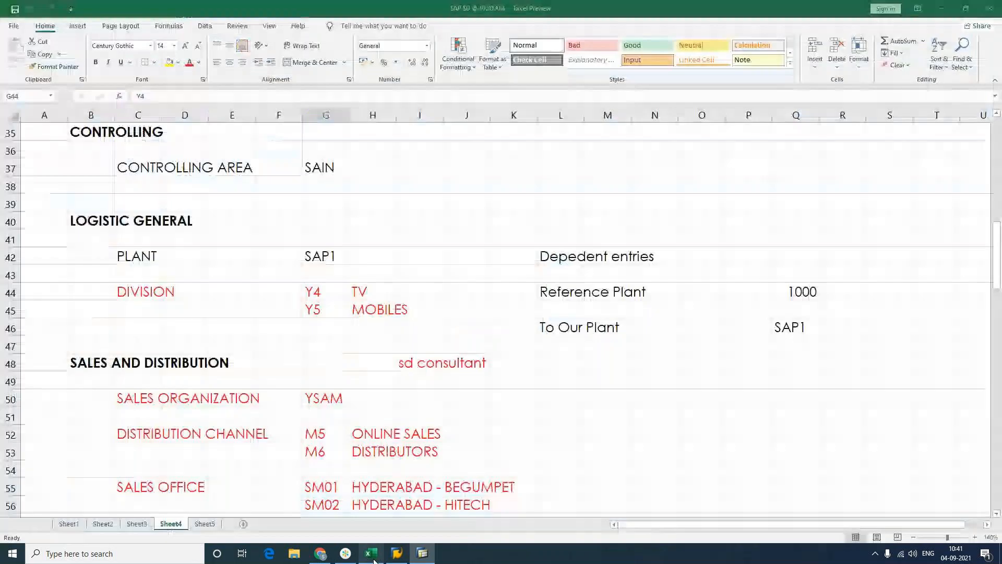
{"action": "scroll", "coordinate": [216, 504], "scroll_direction": "down", "scroll_amount": 5}
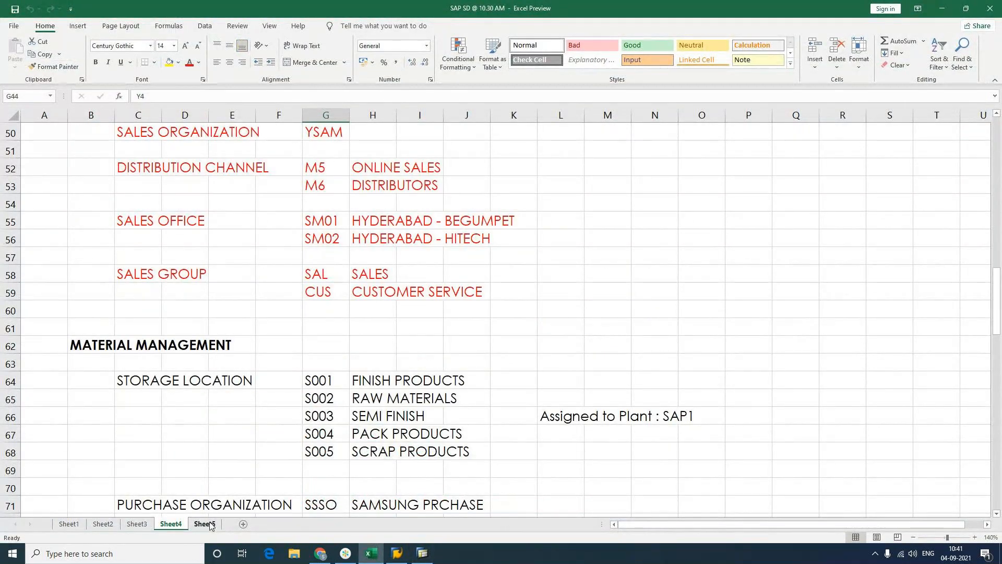
{"action": "left_click", "coordinate": [204, 524]}
{"action": "left_click", "coordinate": [138, 344]}
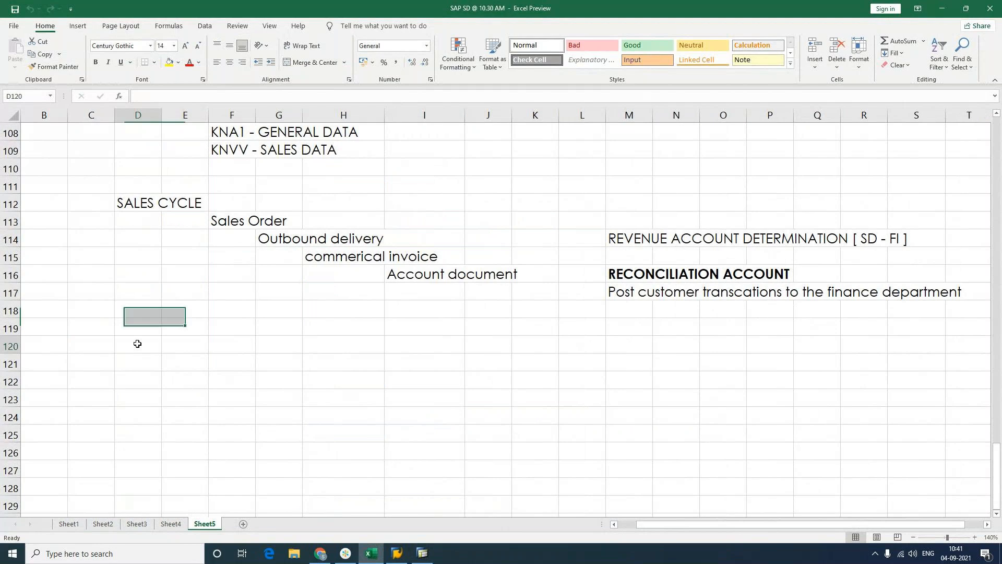
{"action": "type", "text": "TO CREAT"}
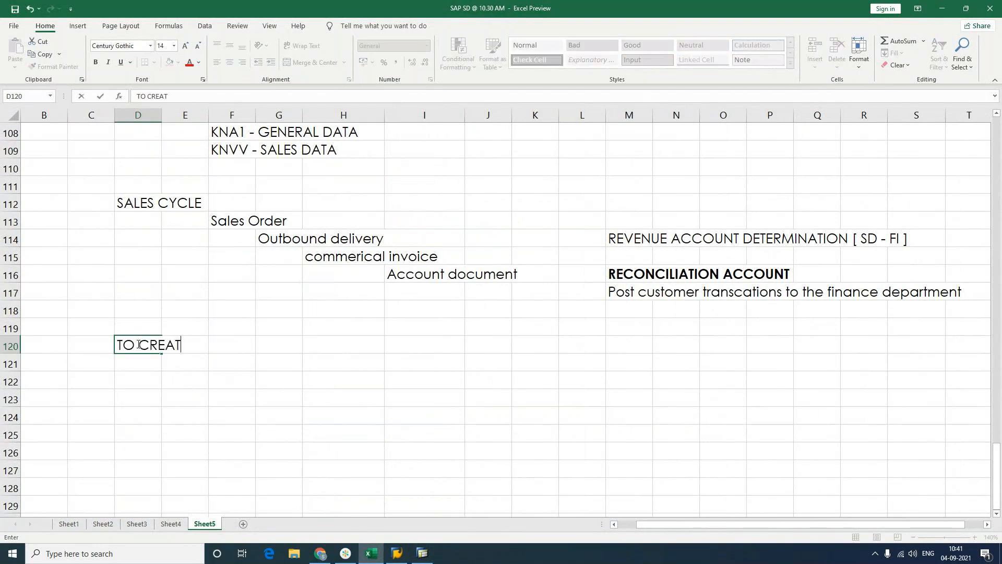
{"action": "type", "text": "E SALES DISTRICT"}
Enter T CODE : OVR0 in cell I120, beside the sales district note
{"action": "key", "text": "Right"}
{"action": "key", "text": "Right"}
{"action": "key", "text": "Right"}
{"action": "key", "text": "Right"}
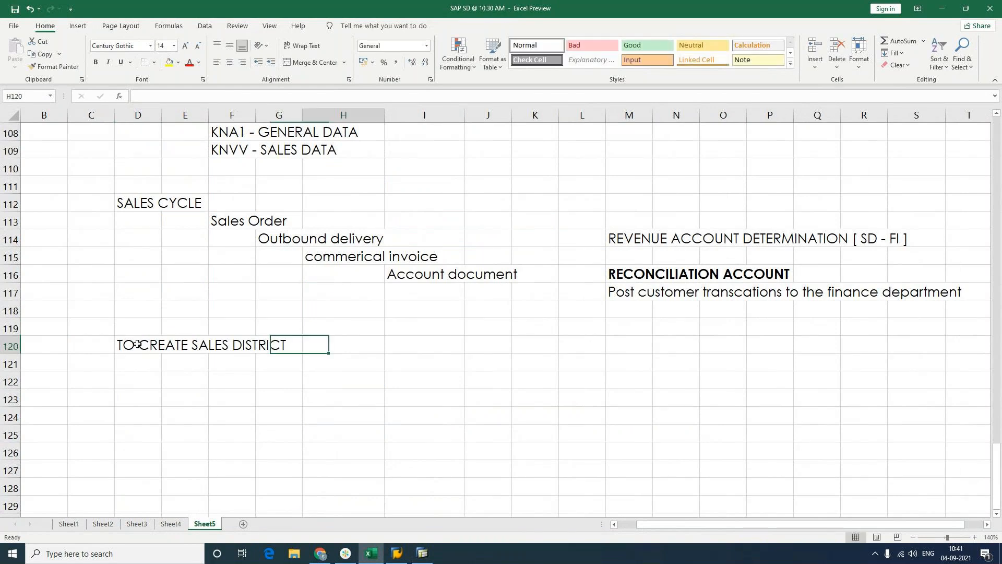
{"action": "key", "text": "Right"}
{"action": "type", "text": "T CODE "}
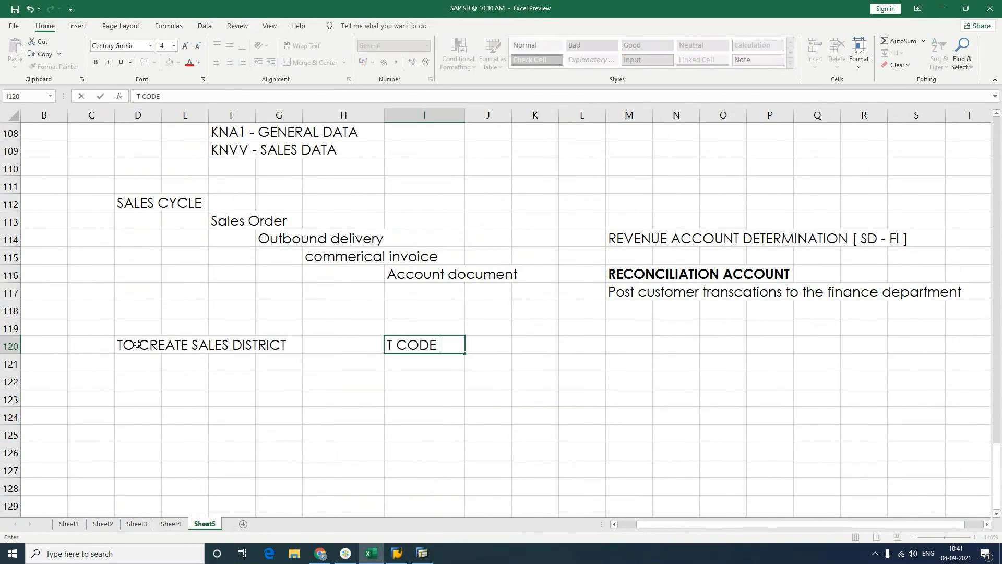
{"action": "type", "text": ": OVR0"}
{"action": "key", "text": "Return"}
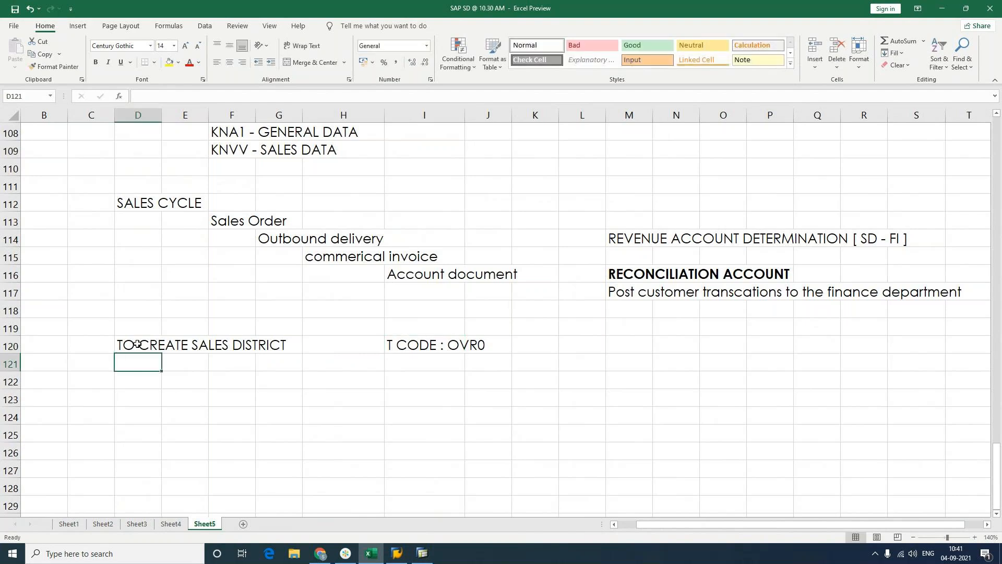
Switch back to SAP and open transaction OVR0 in a new session
{"action": "key", "text": "alt+Tab"}
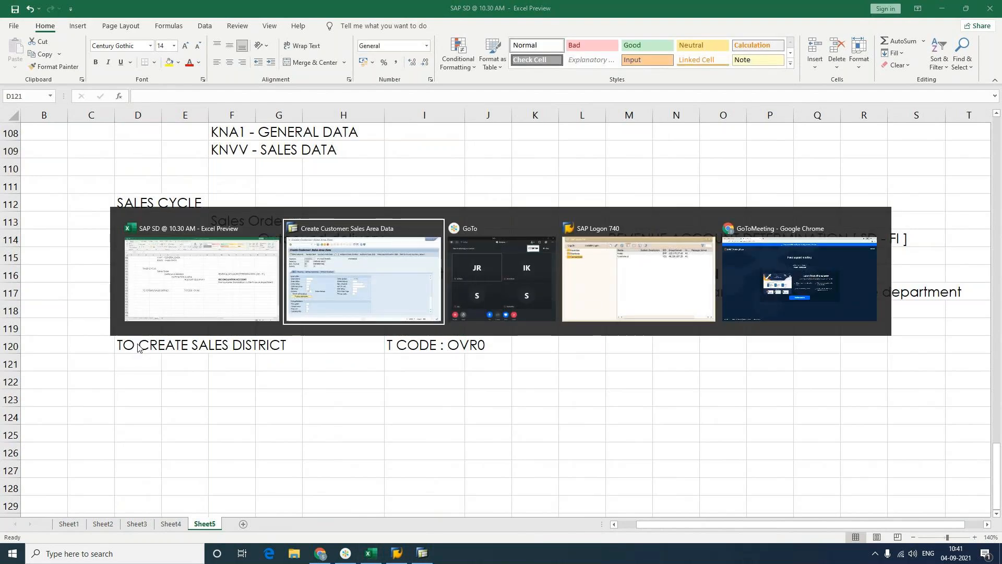
{"action": "type", "text": "/O"}
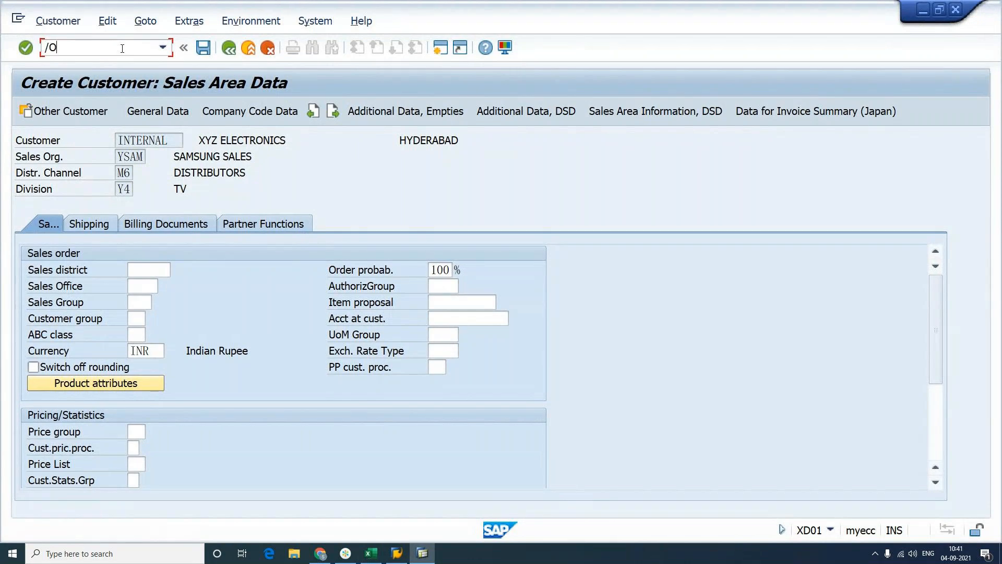
{"action": "type", "text": "OVR0"}
{"action": "key", "text": "Return"}
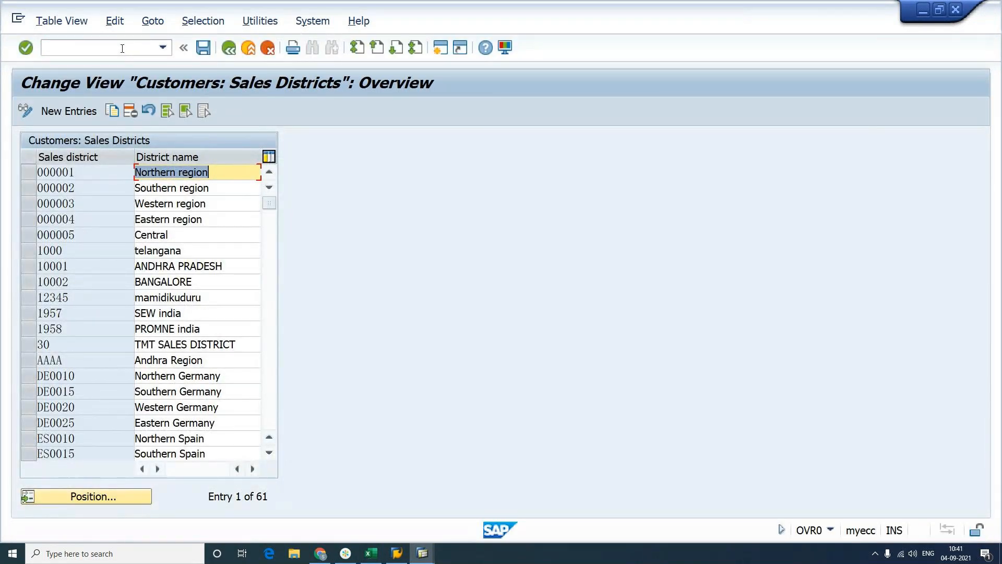
Add a new sales district entry with code THYD and district name hyderabad
{"action": "left_click", "coordinate": [90, 177]}
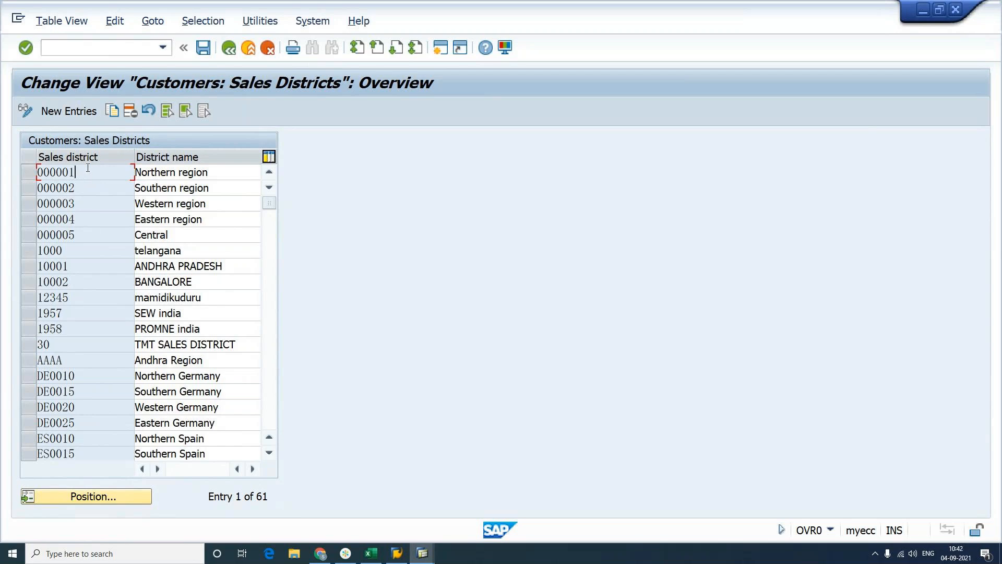
{"action": "left_click", "coordinate": [71, 113]}
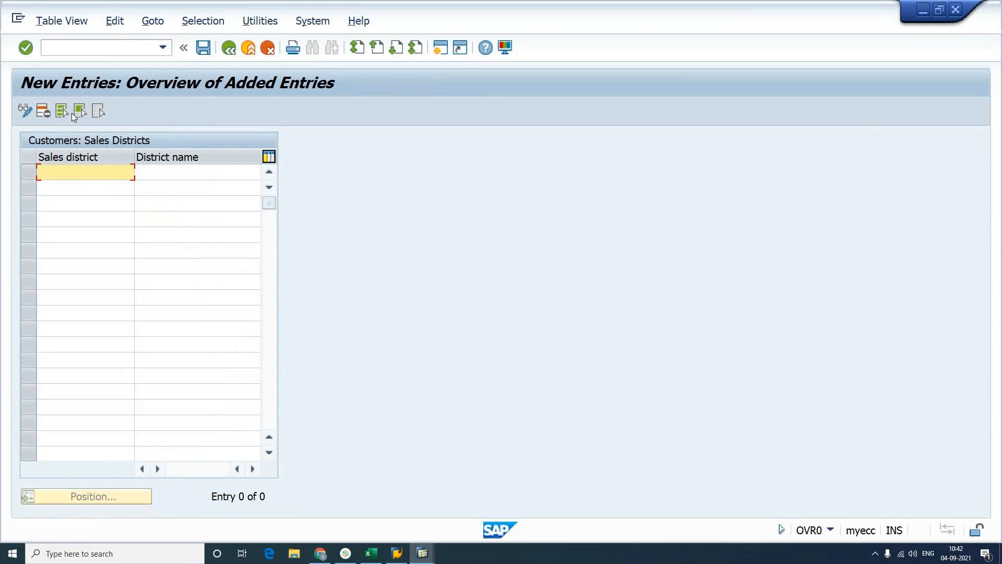
{"action": "type", "text": "THYD"}
{"action": "key", "text": "Tab"}
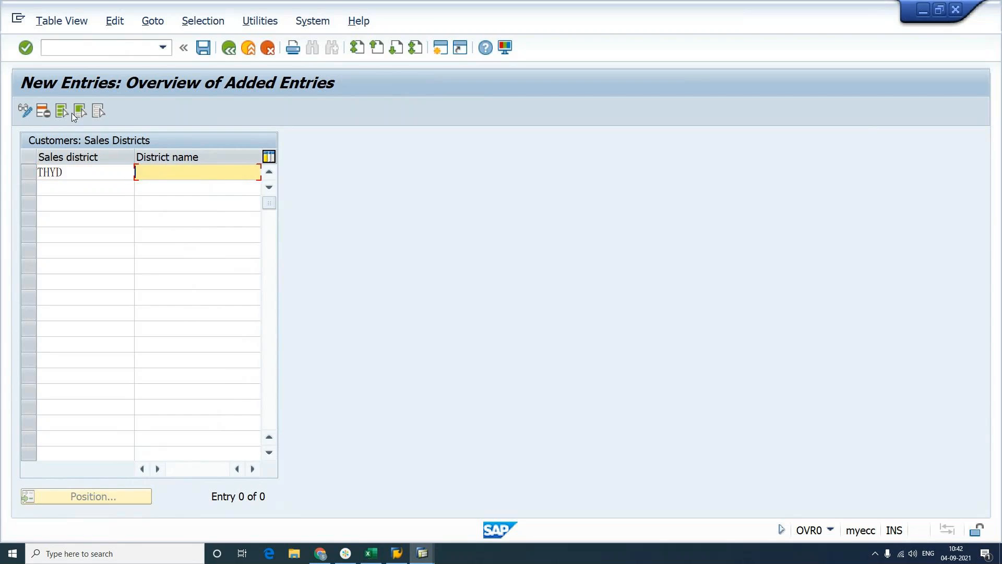
{"action": "type", "text": "hyde"}
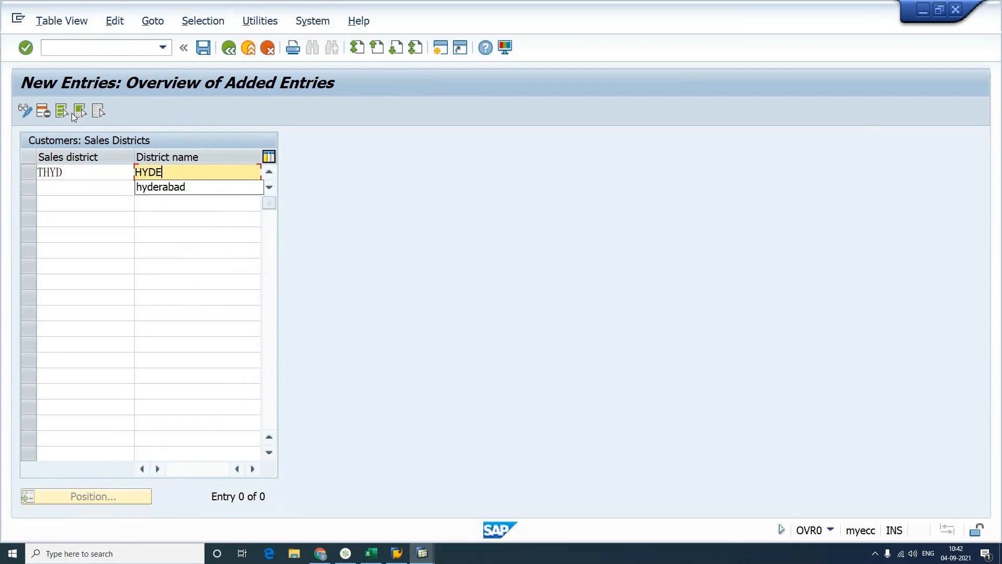
{"action": "key", "text": "Down"}
{"action": "key", "text": "Return"}
{"action": "key", "text": "Return"}
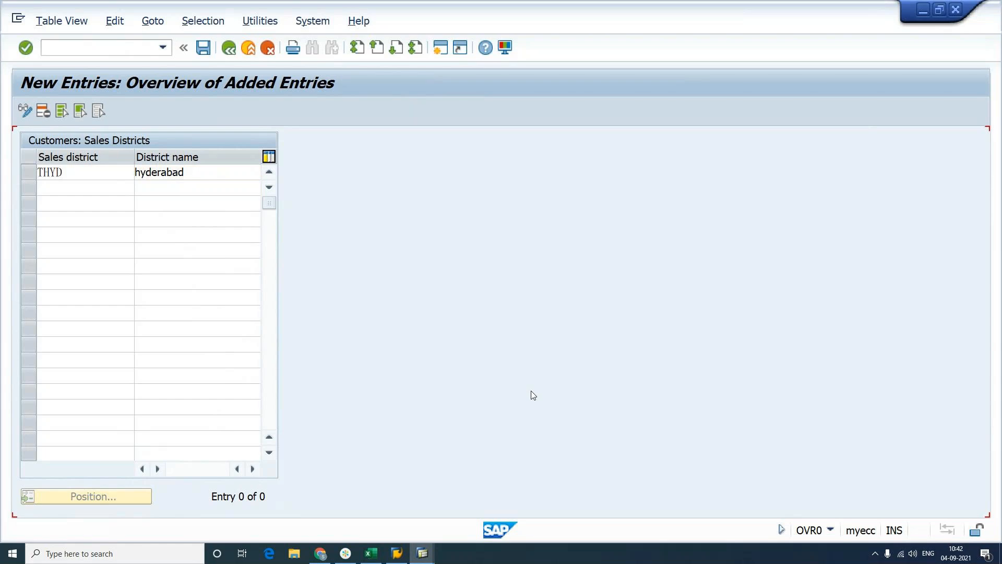
Save the new sales district, completing the customizing request prompt
{"action": "key", "text": "ctrl+s"}
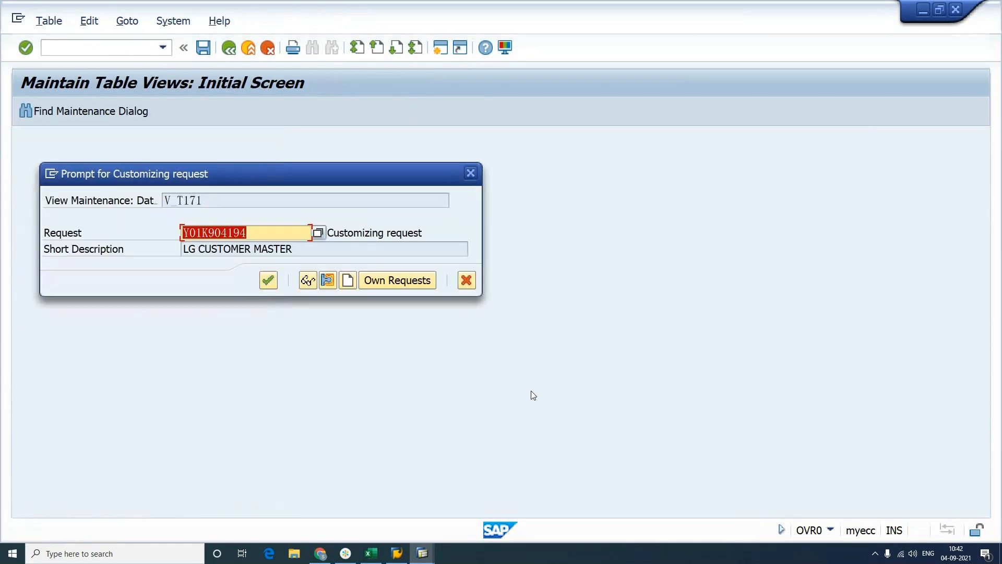
{"action": "key", "text": "Tab"}
{"action": "key", "text": "Tab"}
{"action": "key", "text": "Tab"}
{"action": "key", "text": "Return"}
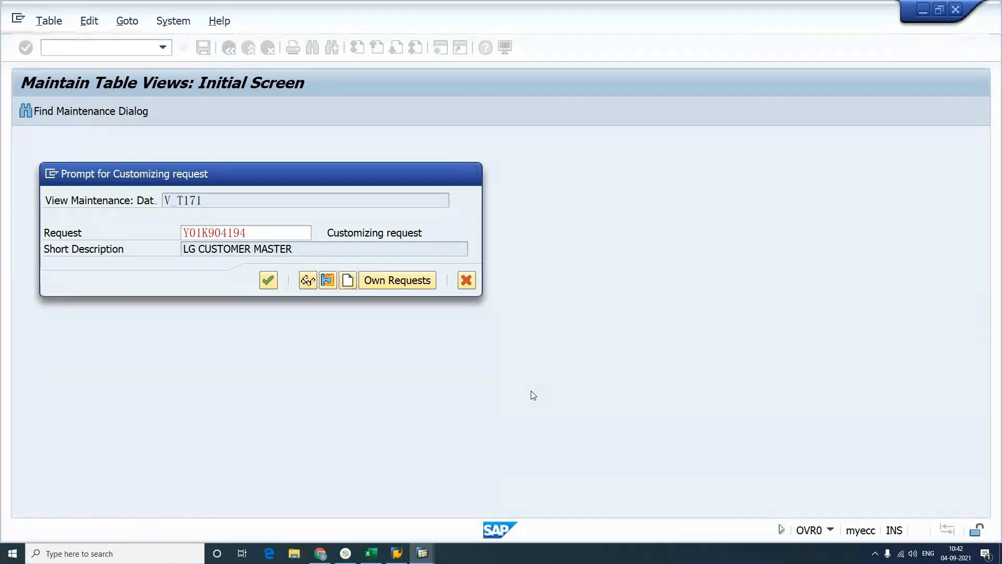
{"action": "left_click", "coordinate": [358, 314]}
{"action": "key", "text": "Return"}
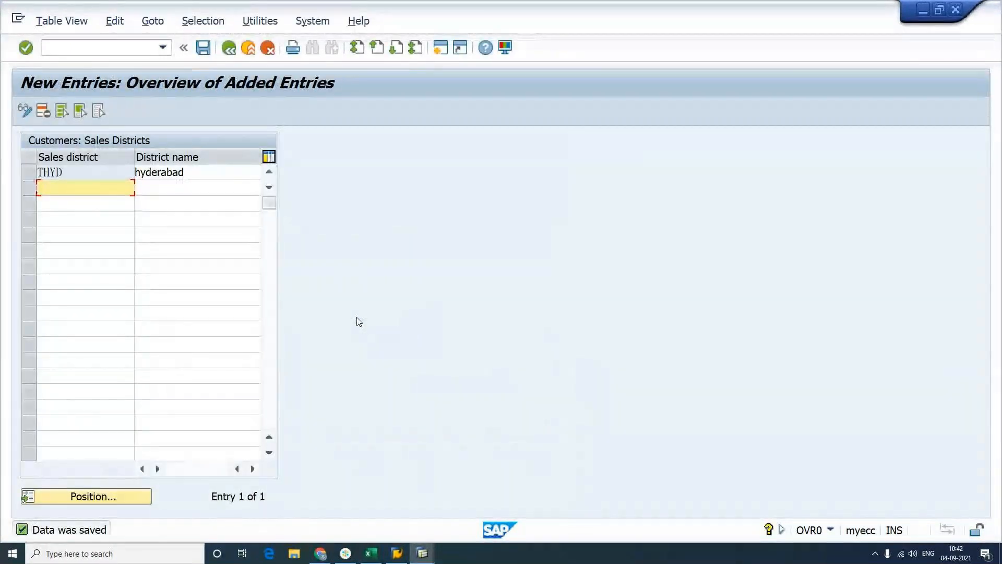
Return to the customer's sales area data and pick THYD hyderabad as the sales district
{"action": "key", "text": "alt+Tab"}
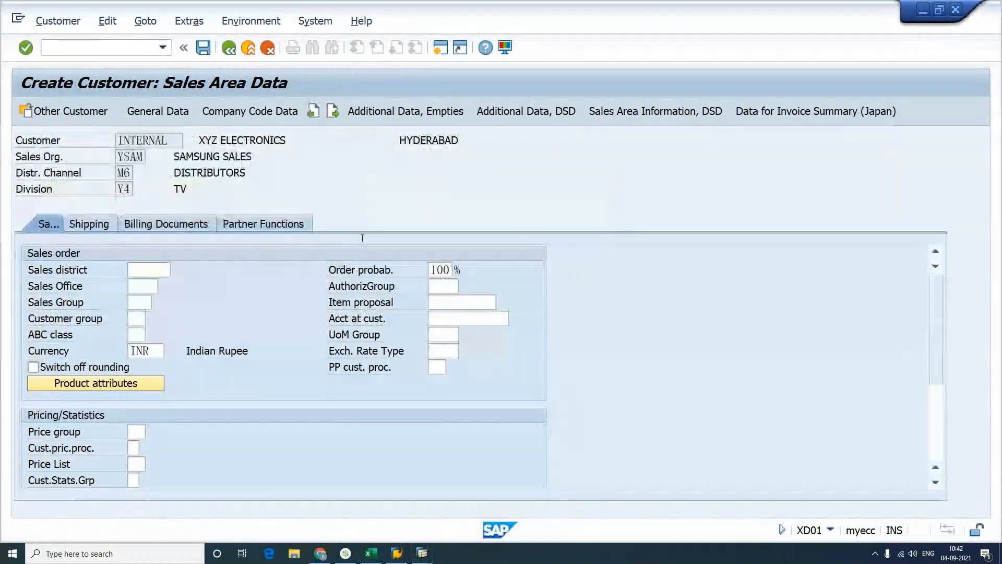
{"action": "key", "text": "F4"}
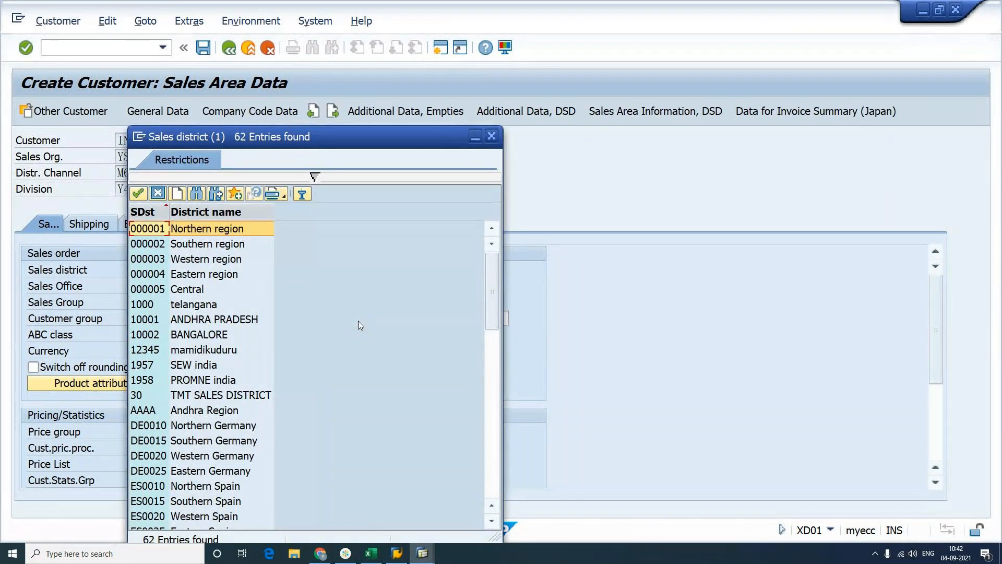
{"action": "scroll", "coordinate": [358, 325], "scroll_direction": "down", "scroll_amount": 5}
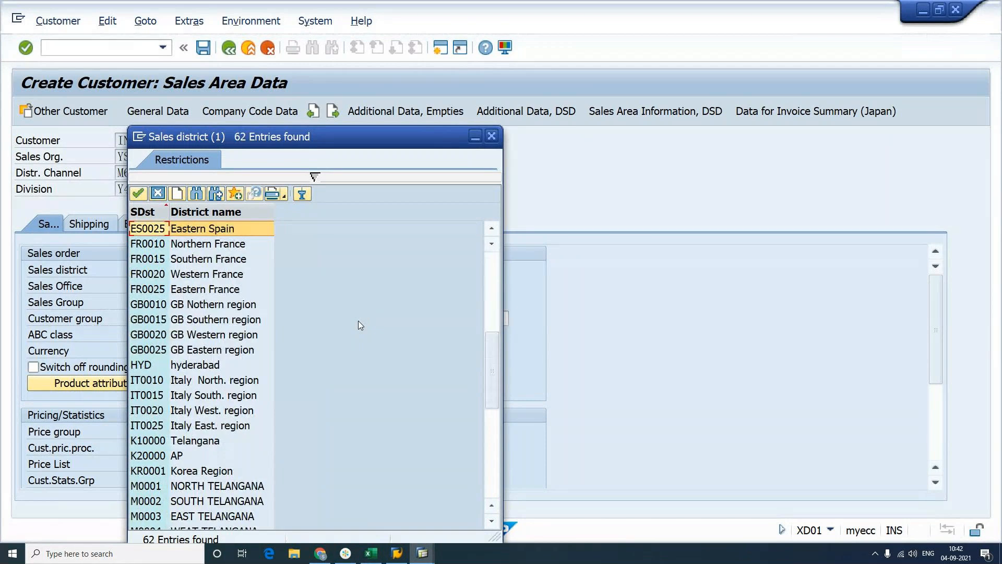
{"action": "scroll", "coordinate": [359, 324], "scroll_direction": "down", "scroll_amount": 5}
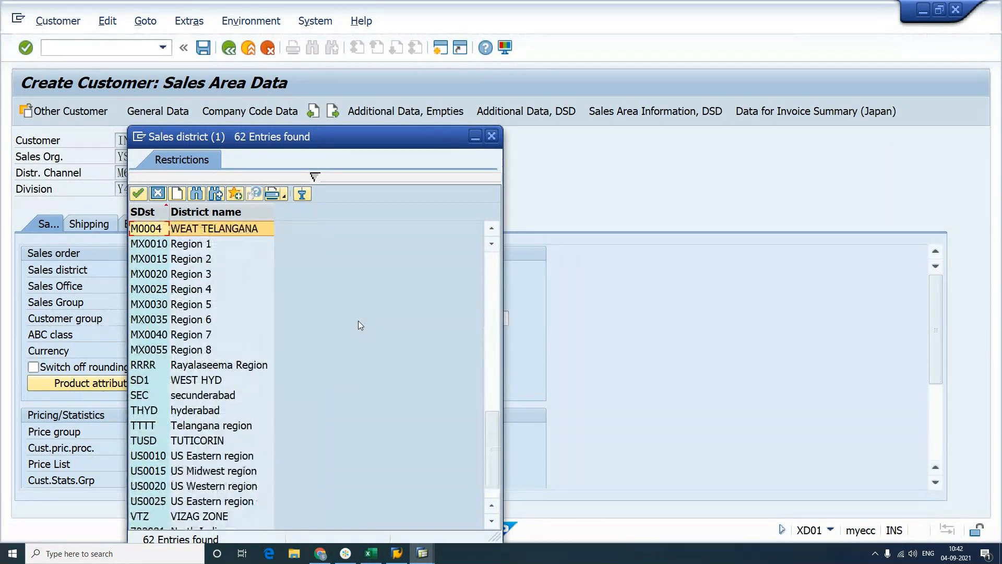
{"action": "left_click", "coordinate": [269, 410]}
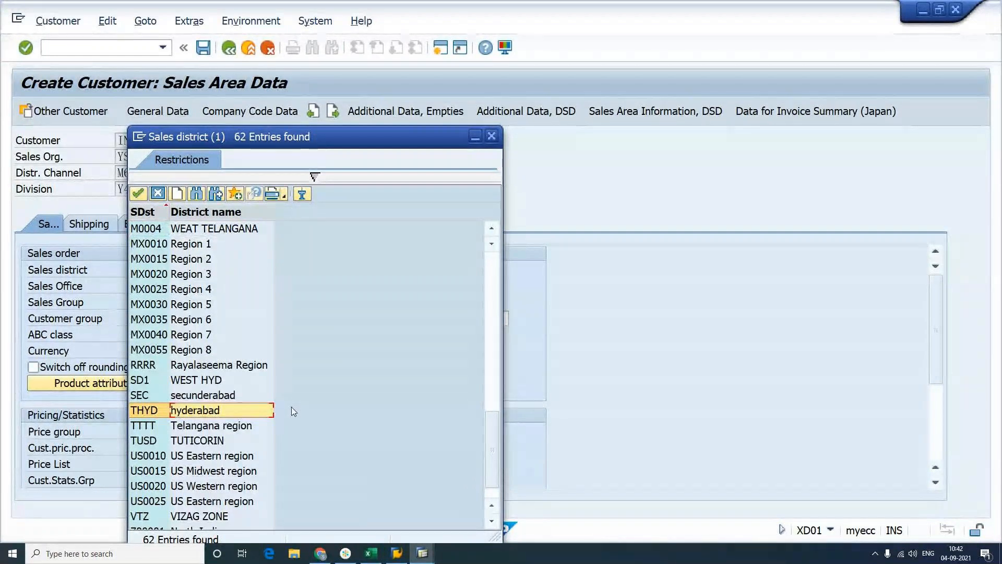
{"action": "double_click", "coordinate": [292, 407]}
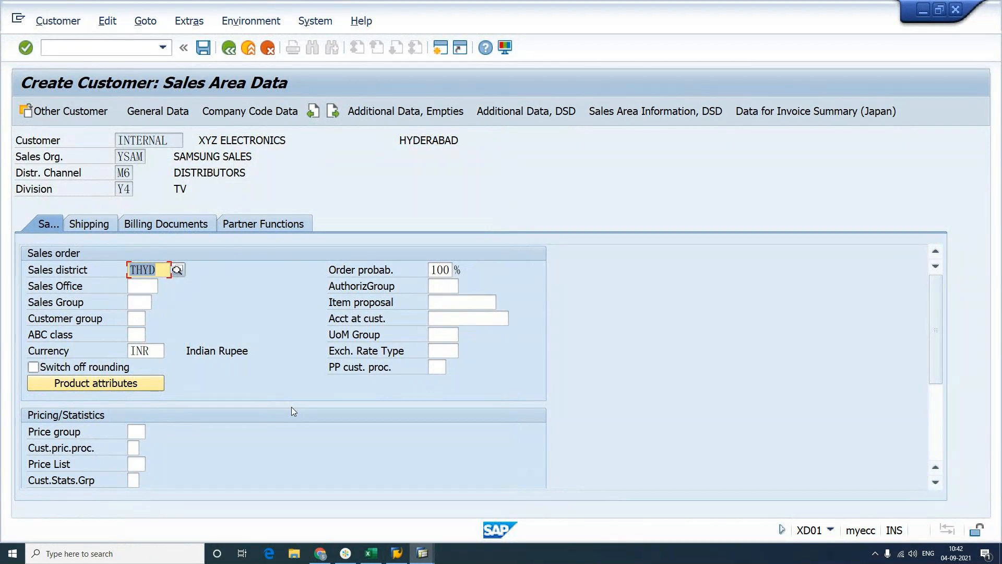
Pick SM01 HYDERABAD - BEGUMPET as the customer's sales office
{"action": "key", "text": "Tab"}
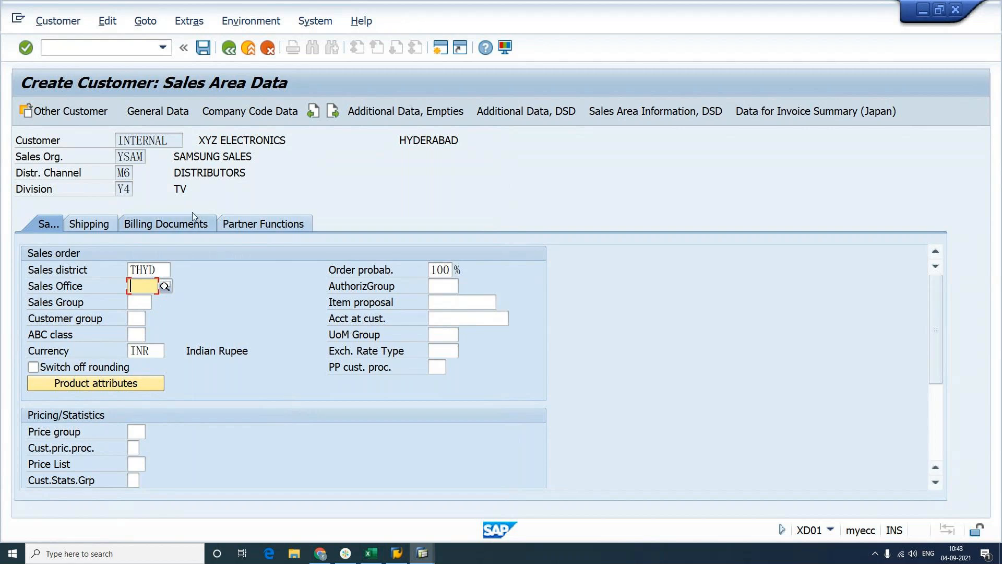
{"action": "left_click", "coordinate": [130, 157]}
{"action": "left_click", "coordinate": [126, 172]}
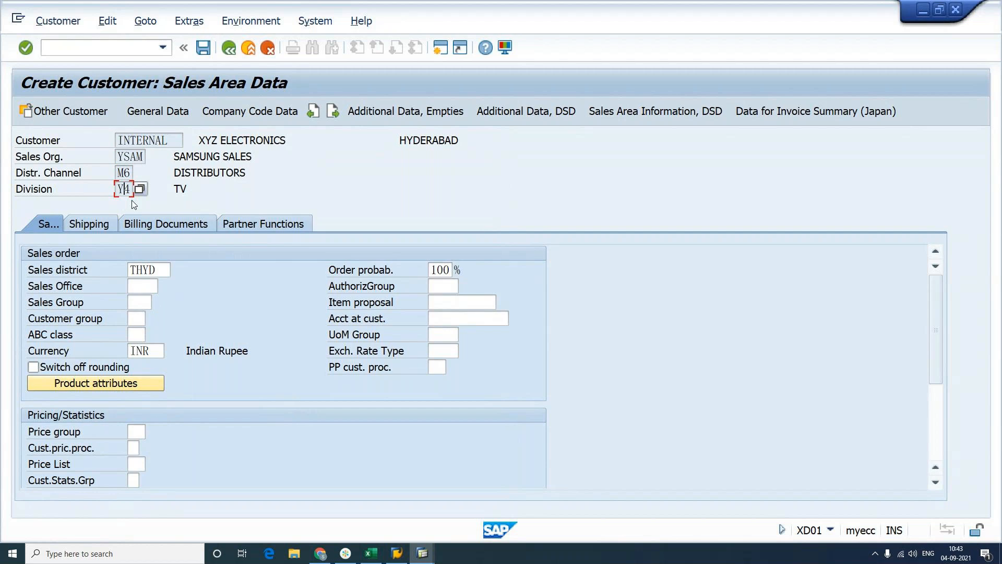
{"action": "left_click", "coordinate": [146, 286]}
{"action": "key", "text": "F4"}
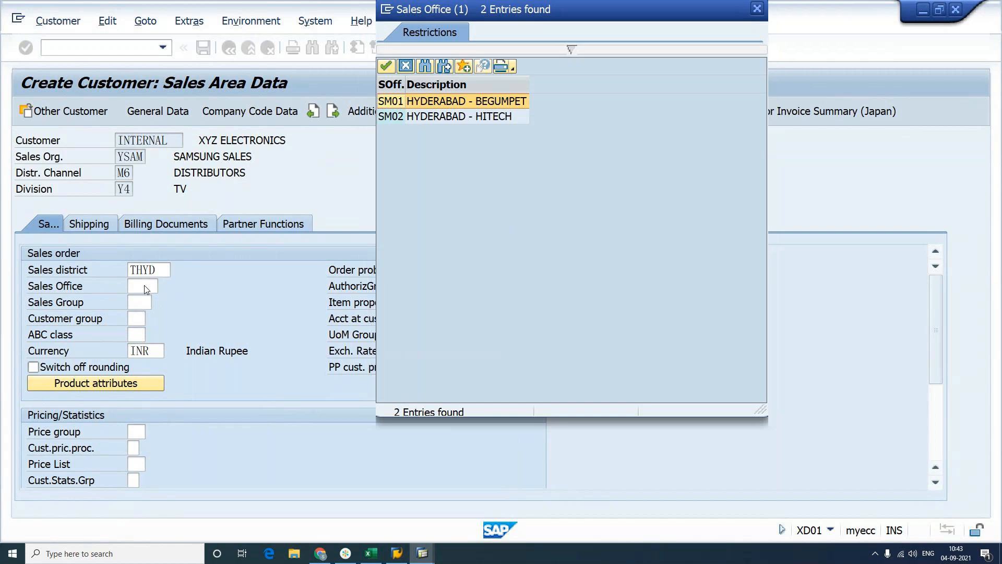
{"action": "key", "text": "Return"}
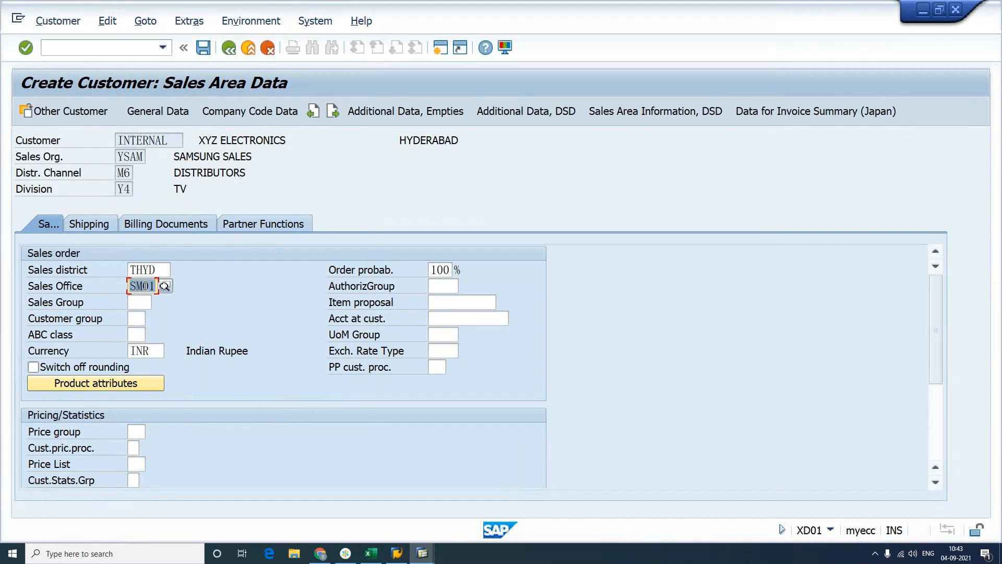
Pick SAL SALES as the customer's sales group
{"action": "key", "text": "Tab"}
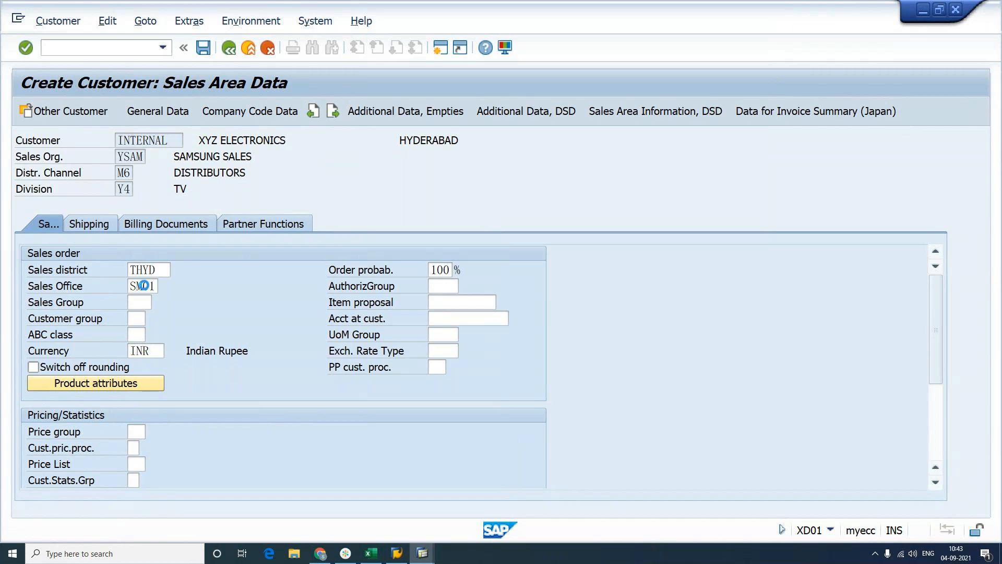
{"action": "key", "text": "F4"}
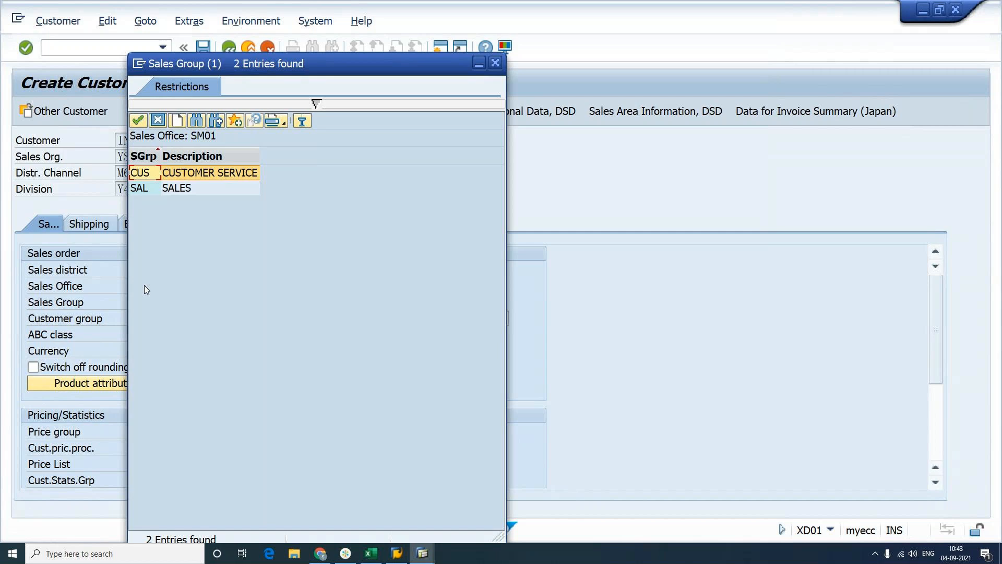
{"action": "key", "text": "Down"}
{"action": "key", "text": "Return"}
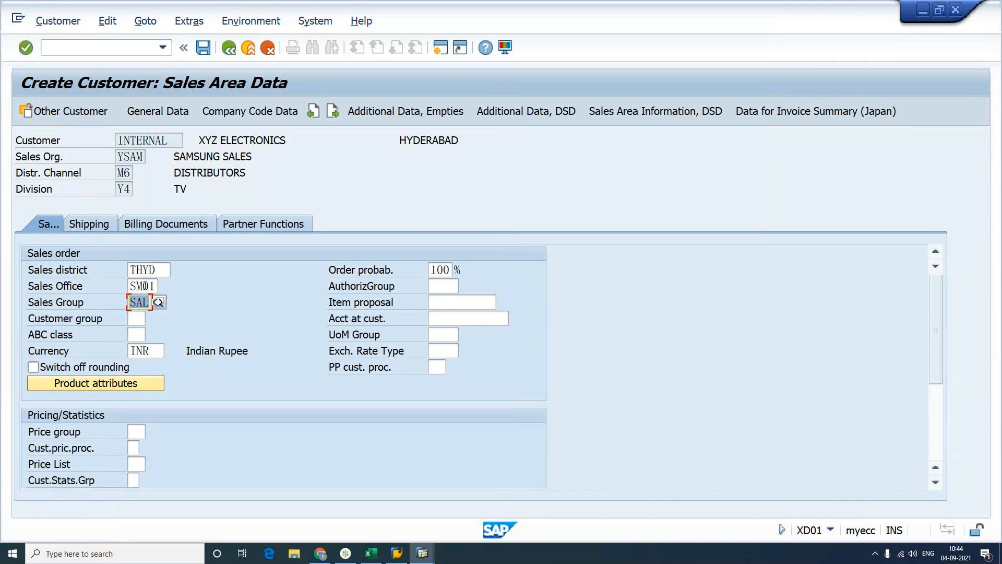
Set the customer group to 02 Trading companies
{"action": "key", "text": "Tab"}
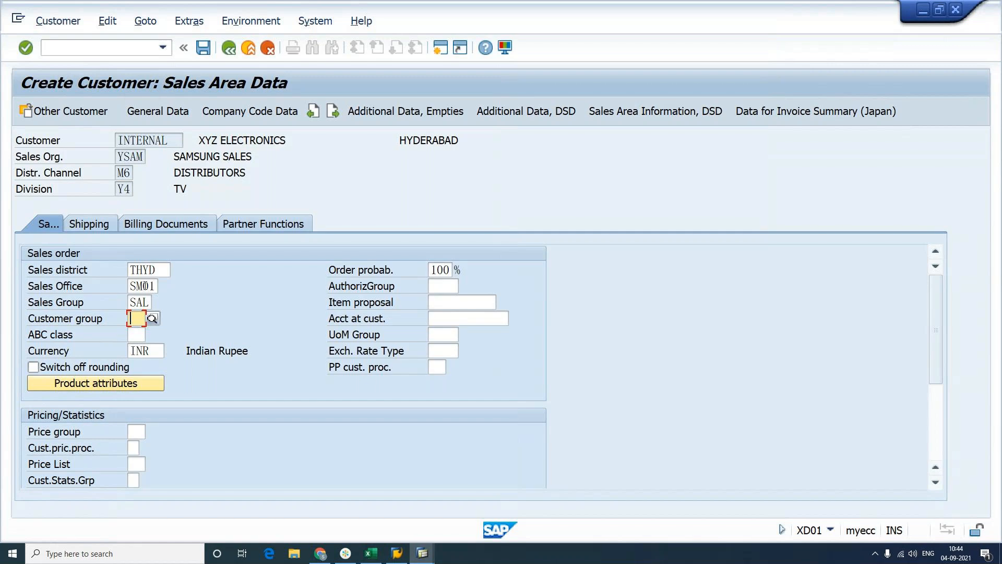
{"action": "key", "text": "F4"}
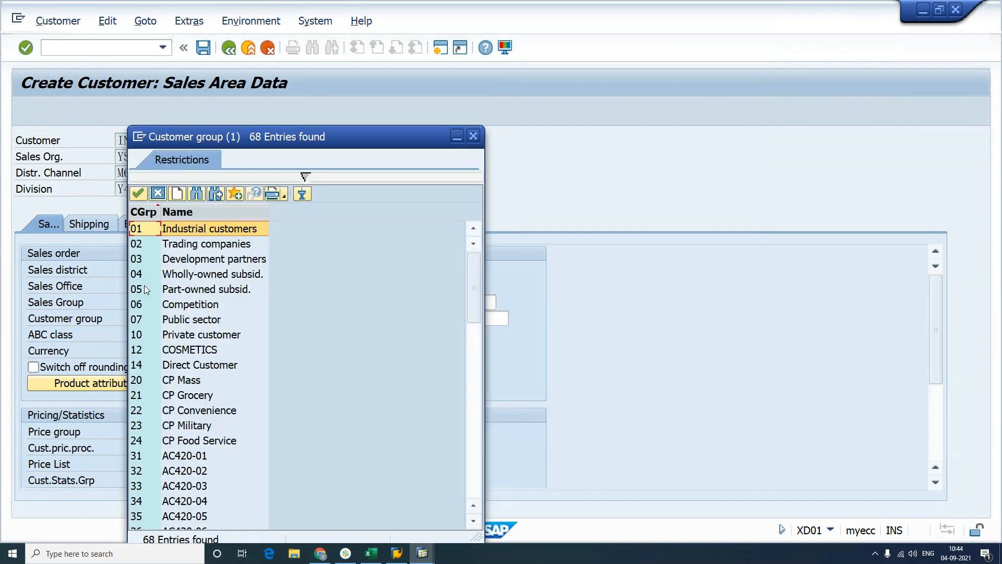
{"action": "key", "text": "Down"}
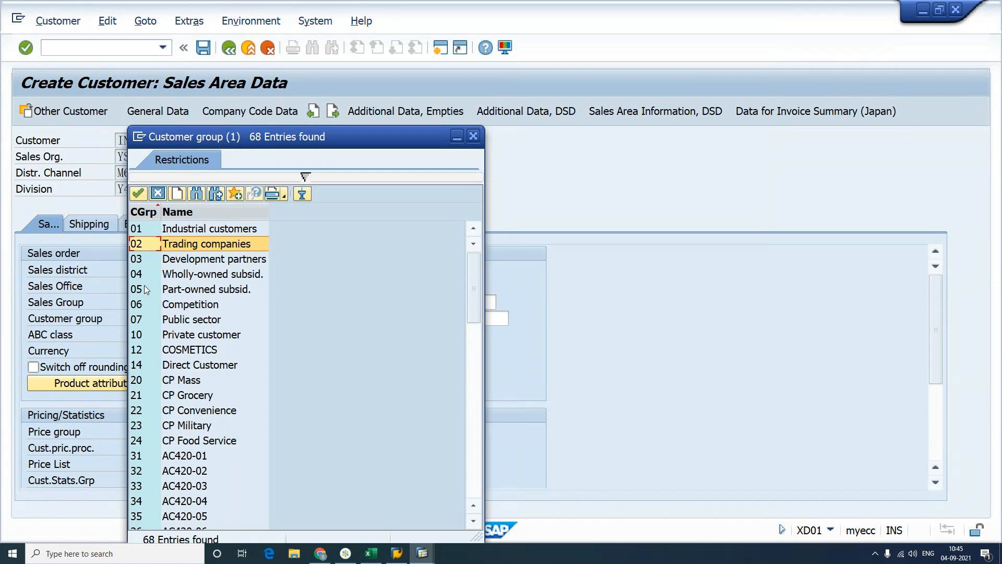
{"action": "key", "text": "Return"}
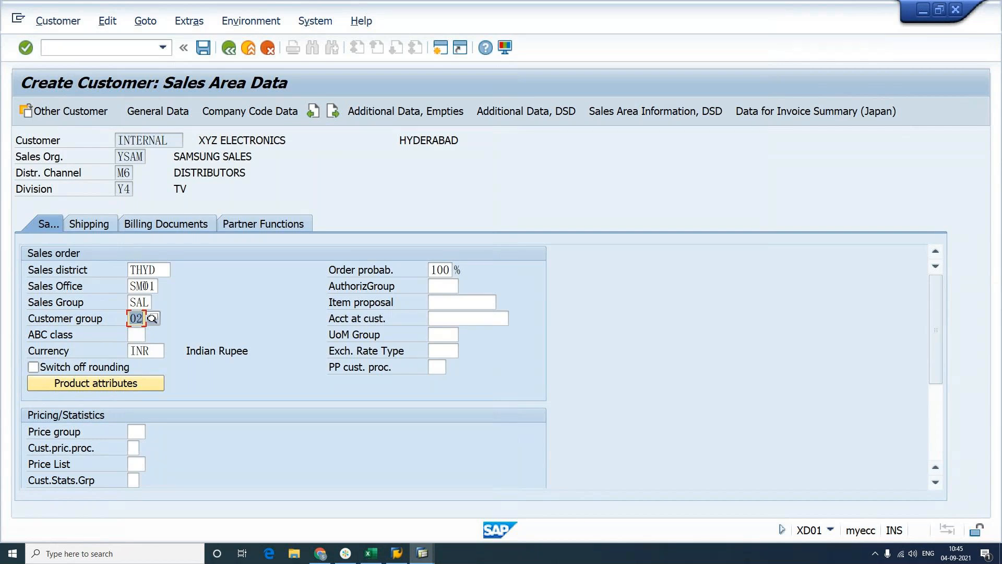
Re-enter INR Indian Rupee as the customer's currency in the sales order data, leaving the ABC class blank
{"action": "key", "text": "Tab"}
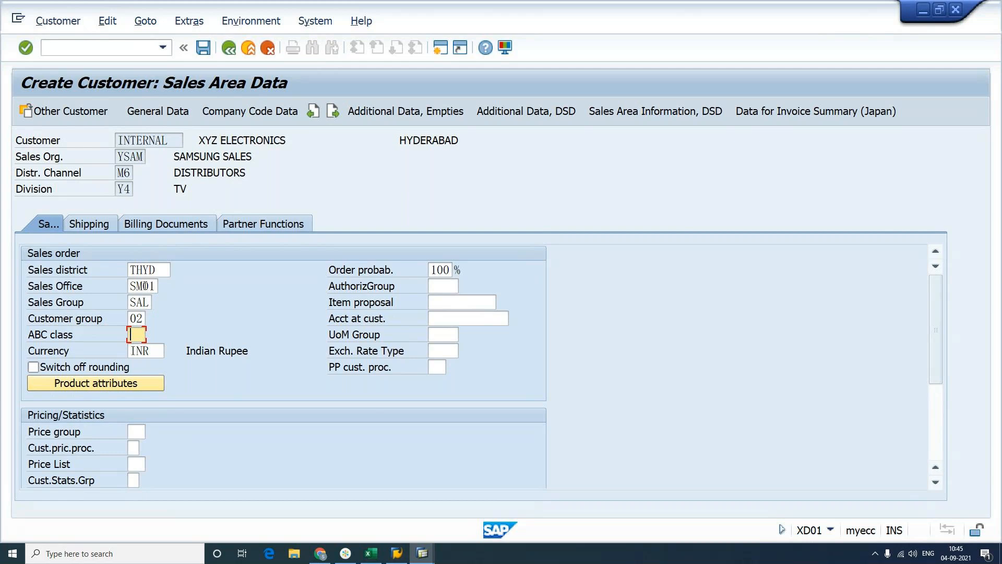
{"action": "key", "text": "Down"}
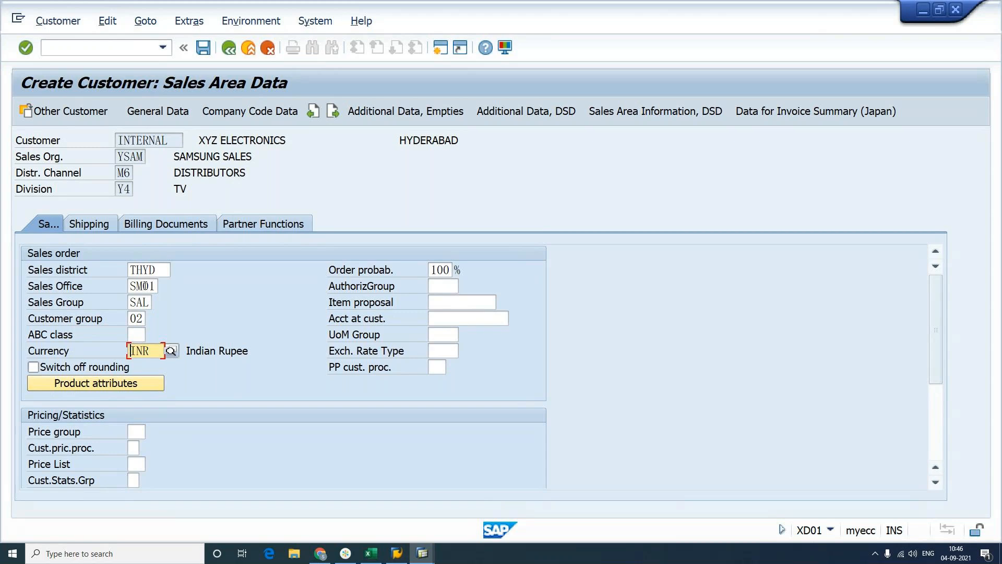
{"action": "key", "text": "Delete"}
{"action": "key", "text": "Delete"}
{"action": "key", "text": "Delete"}
{"action": "type", "text": "INR"}
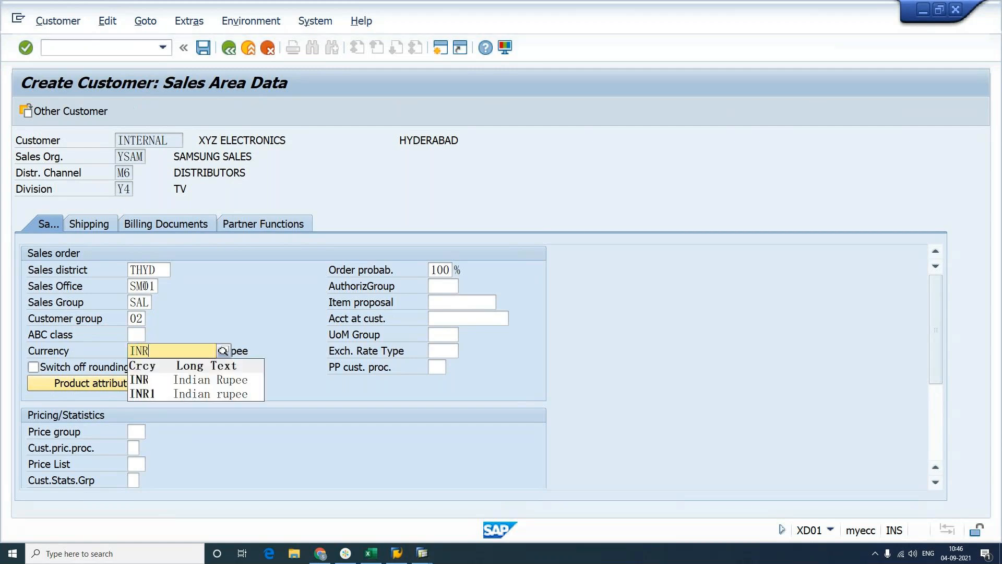
{"action": "key", "text": "Down"}
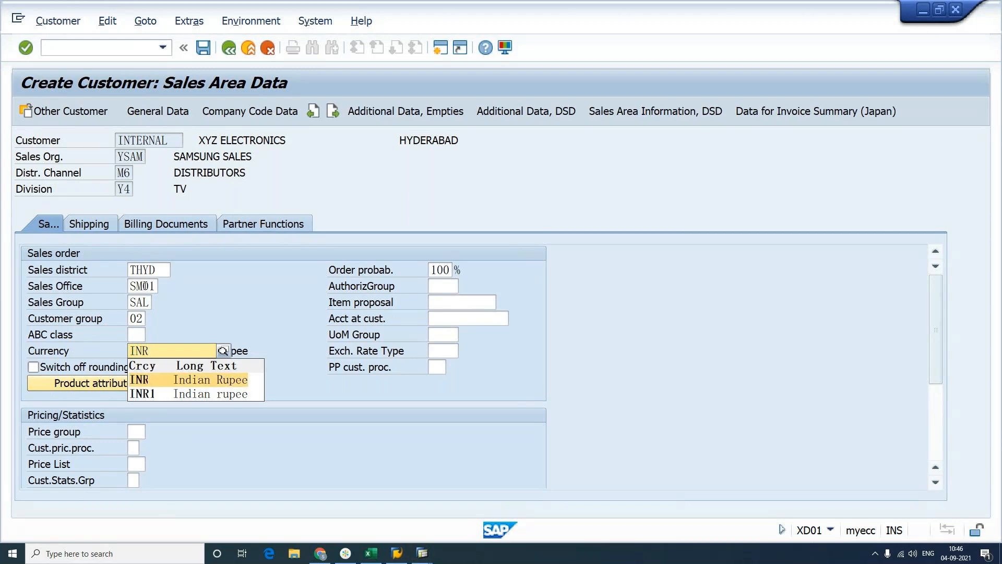
{"action": "key", "text": "Return"}
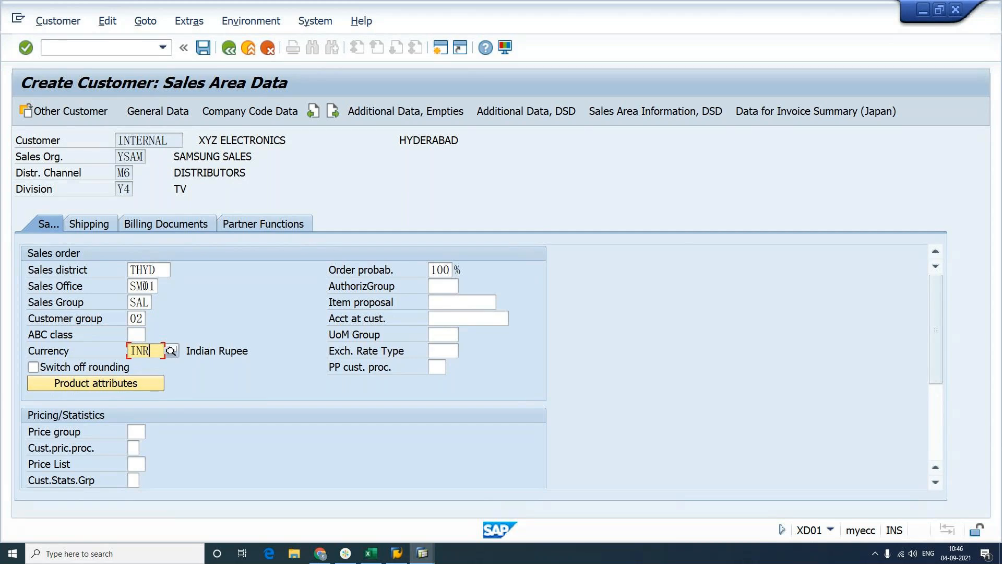
Look through the sales order fields from order probability to PP customer procedure, and on to the customer pricing procedure
{"action": "left_click", "coordinate": [443, 270]}
{"action": "key", "text": "Down"}
{"action": "key", "text": "Down"}
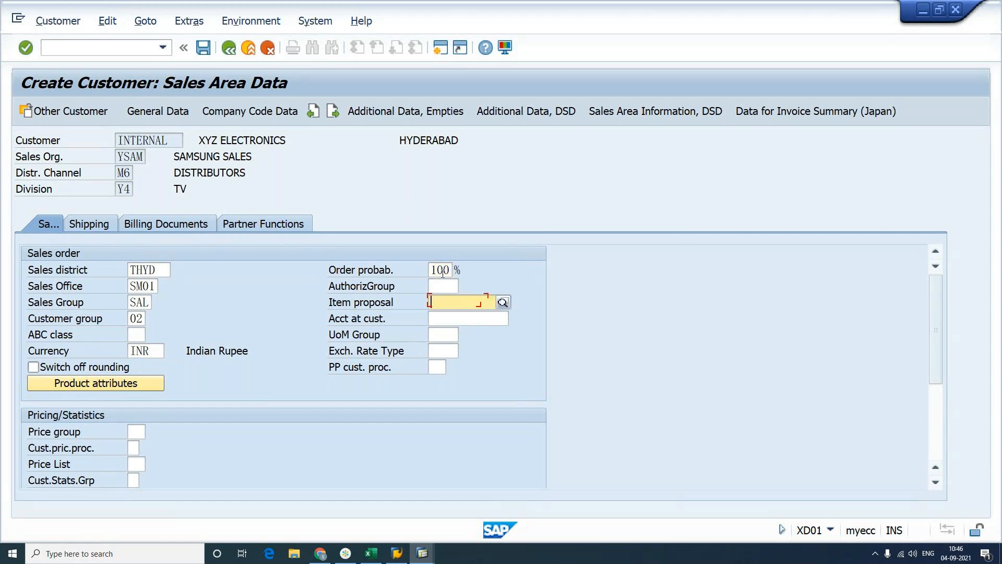
{"action": "key", "text": "Down"}
{"action": "key", "text": "Down"}
{"action": "key", "text": "Down"}
{"action": "key", "text": "Down"}
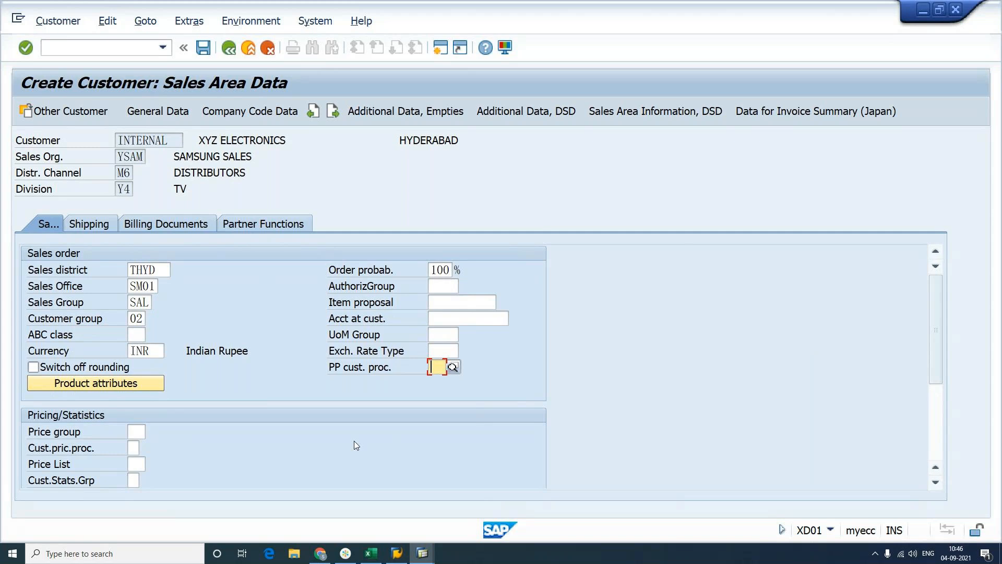
{"action": "left_click", "coordinate": [135, 448]}
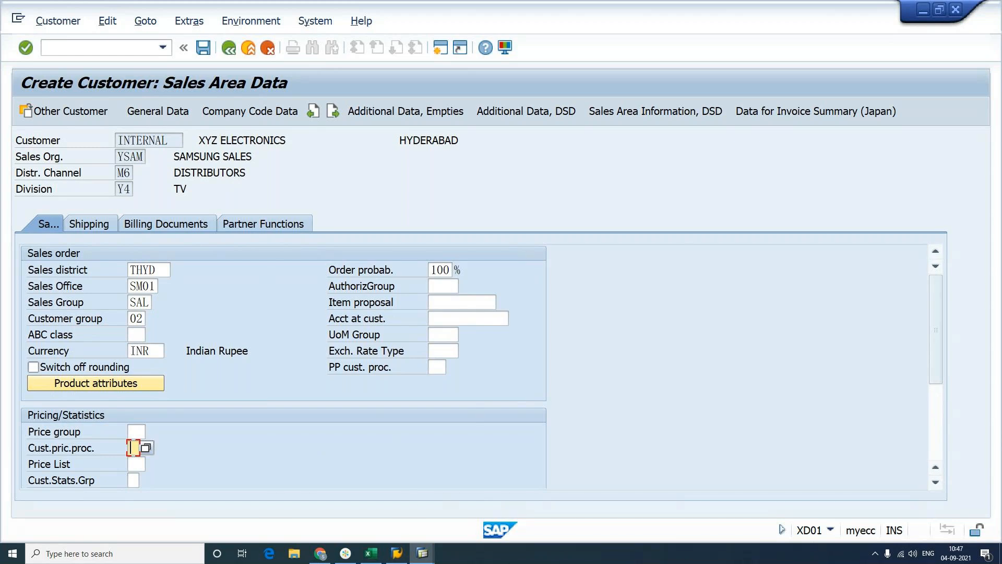
Switch to the Excel notes and enter "customer pricing procedure" as a bold heading in cell C123
{"action": "left_click", "coordinate": [372, 555]}
{"action": "left_click", "coordinate": [104, 404]}
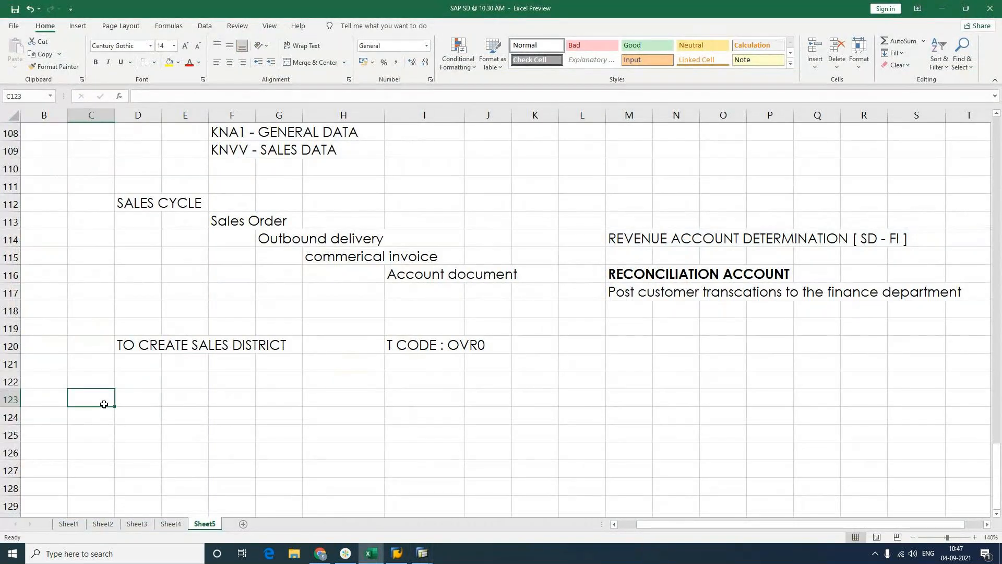
{"action": "type", "text": "cust"}
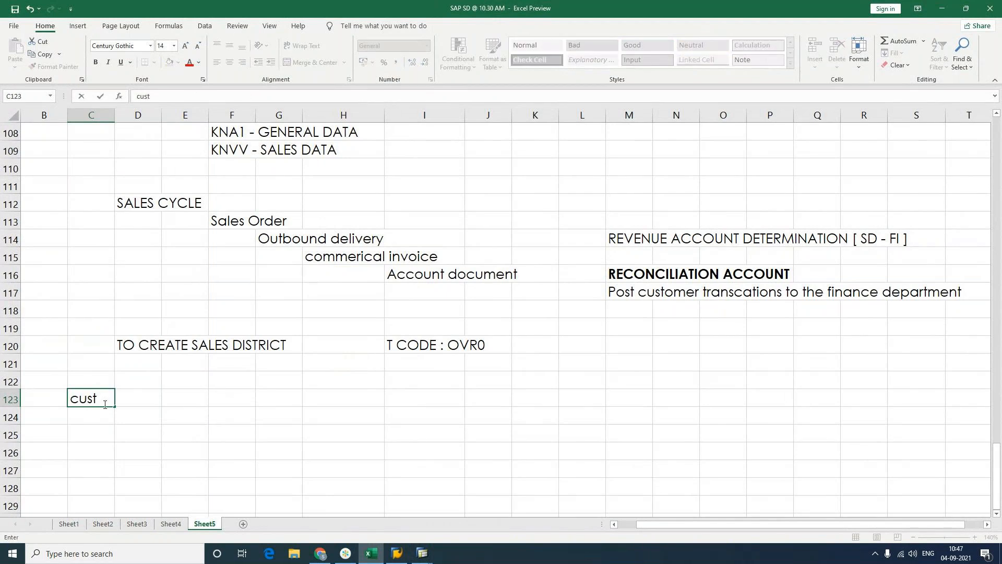
{"action": "type", "text": "omer prici"}
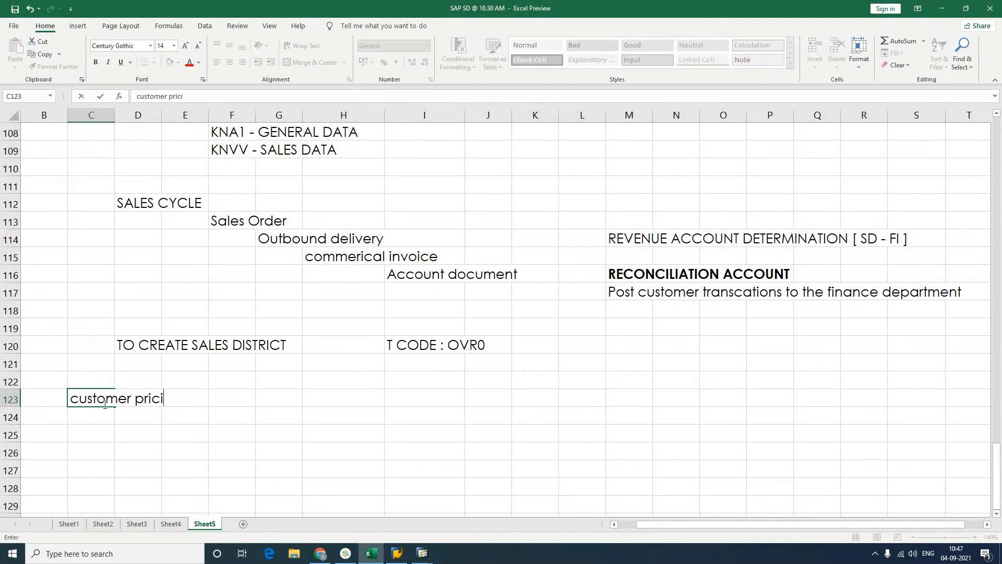
{"action": "type", "text": "ng procedur"}
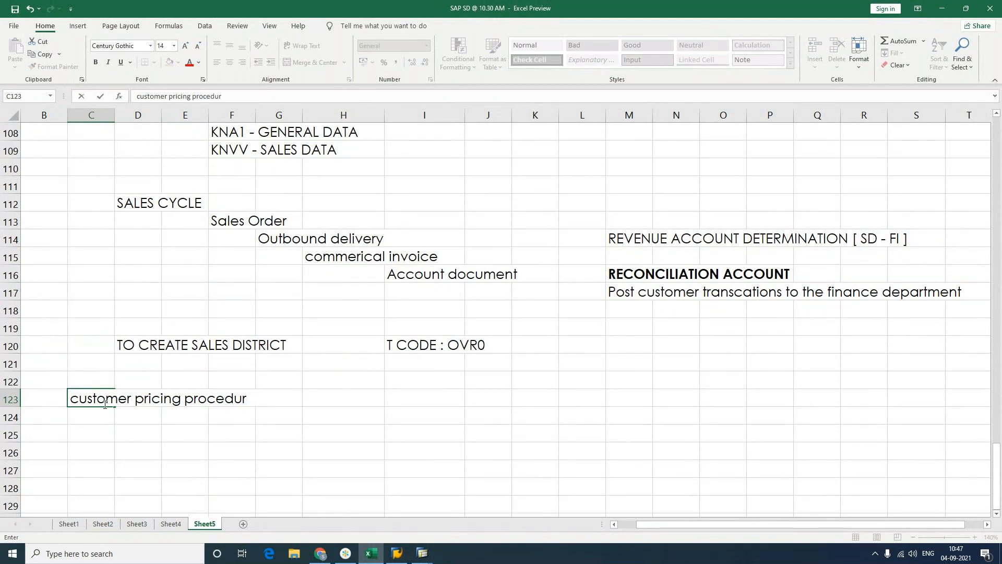
{"action": "type", "text": "w"}
{"action": "key", "text": "Return"}
{"action": "double_click", "coordinate": [104, 403]}
{"action": "key", "text": "End"}
{"action": "key", "text": "BackSpace"}
{"action": "type", "text": "e"}
{"action": "key", "text": "Return"}
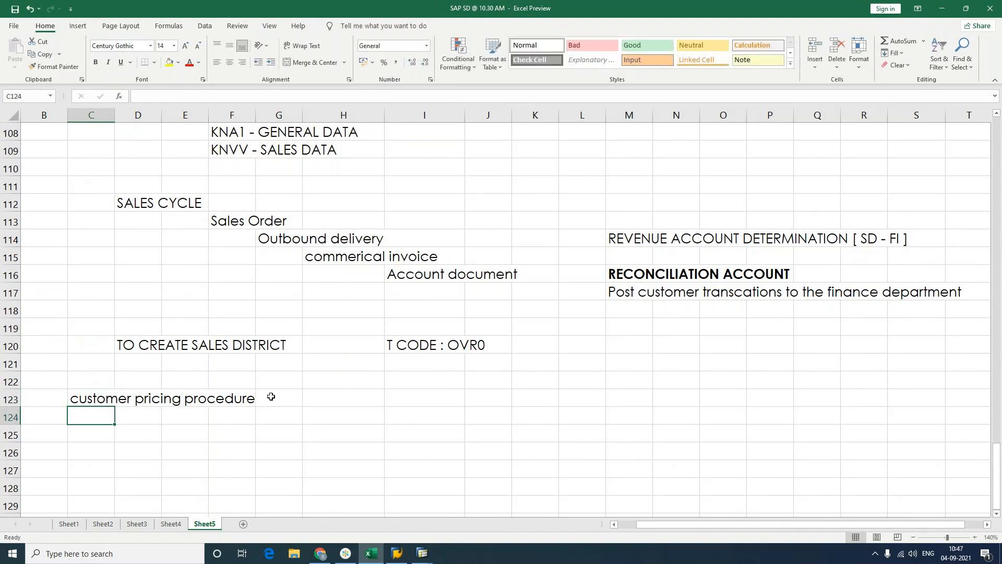
{"action": "key", "text": "Up"}
{"action": "key", "text": "ctrl+b"}
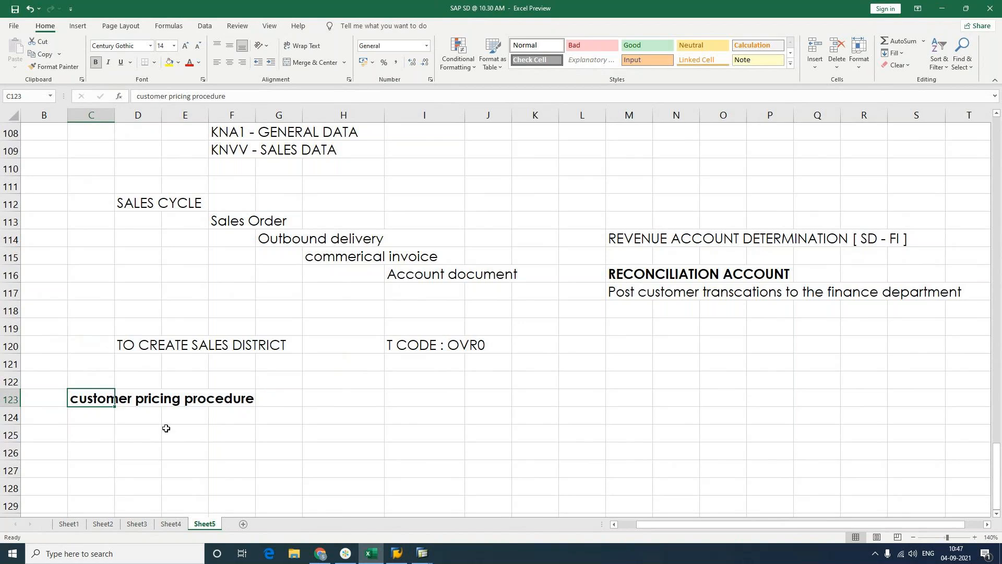
Enter the note "used as a parameter for pricing procedure determination" in cell E124
{"action": "double_click", "coordinate": [176, 422]}
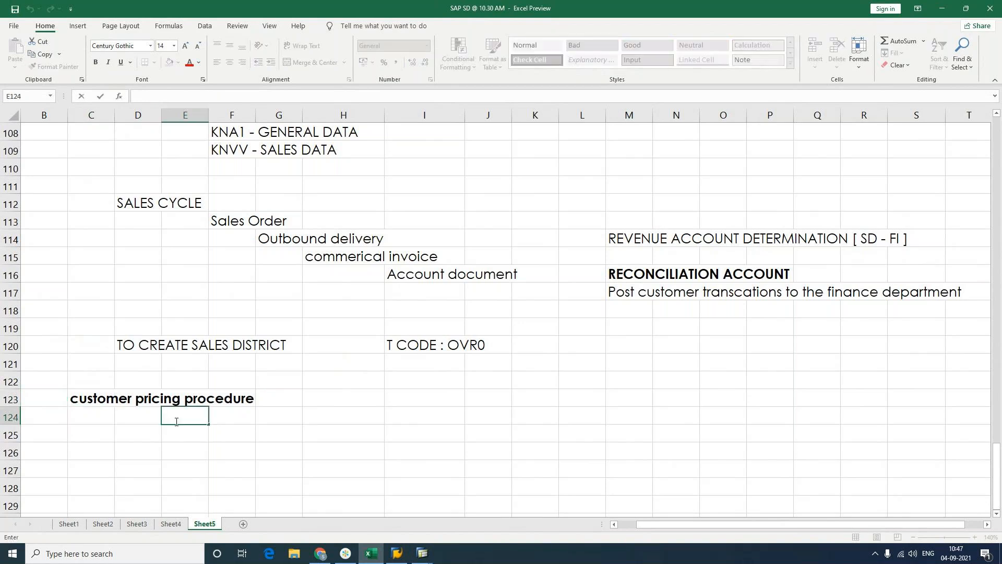
{"action": "type", "text": "used as a "}
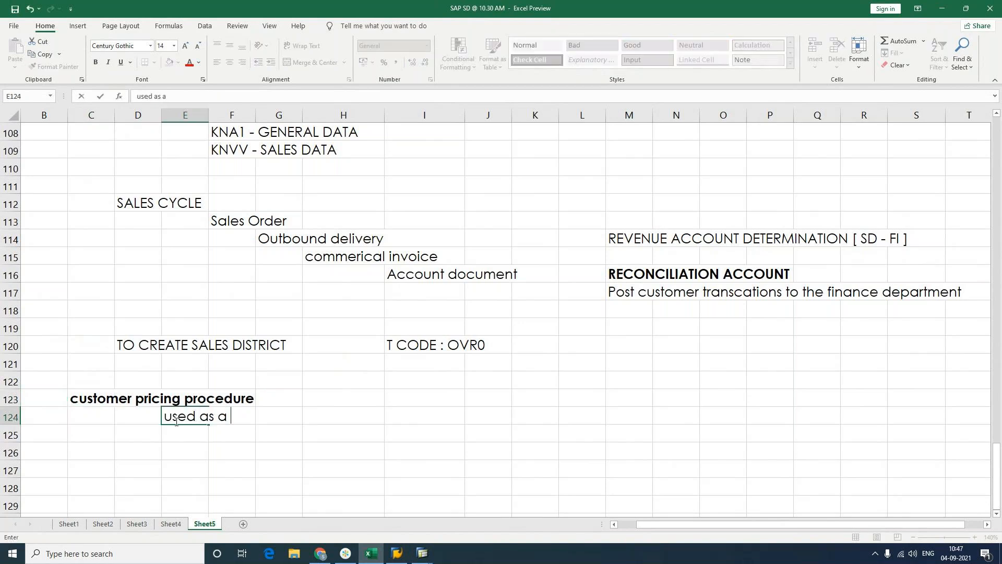
{"action": "type", "text": "parameter"}
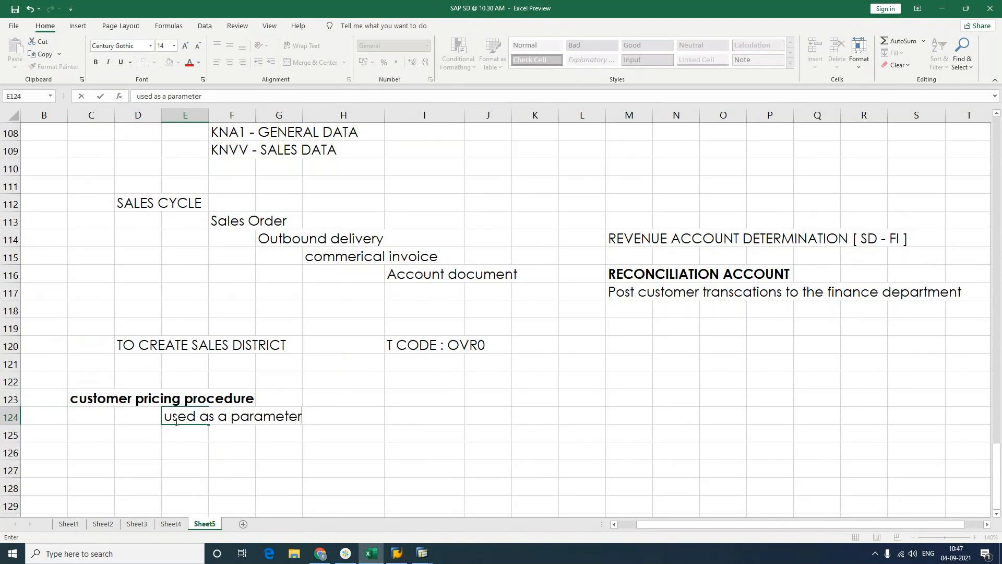
{"action": "type", "text": " for pricing proc"}
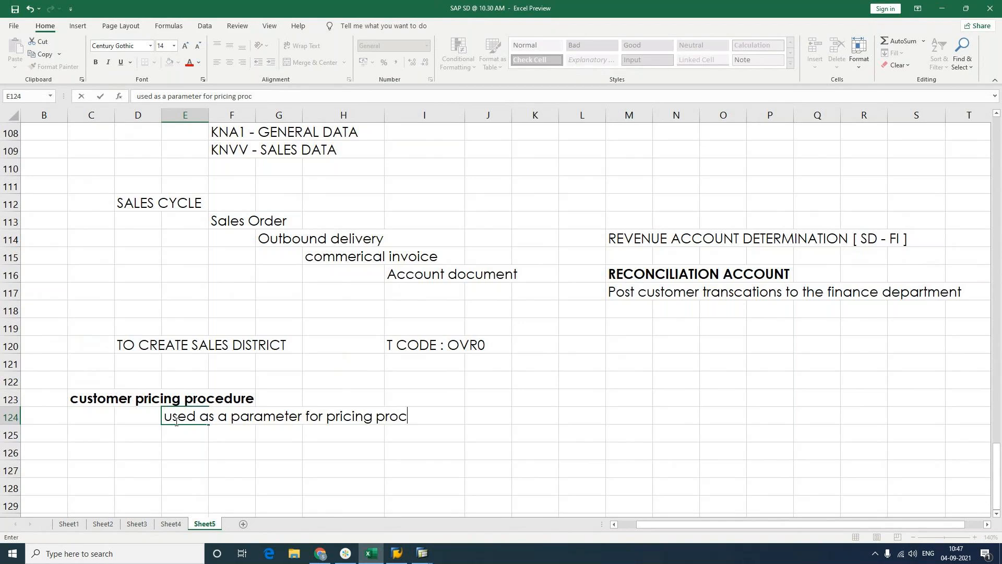
{"action": "type", "text": "edure deter"}
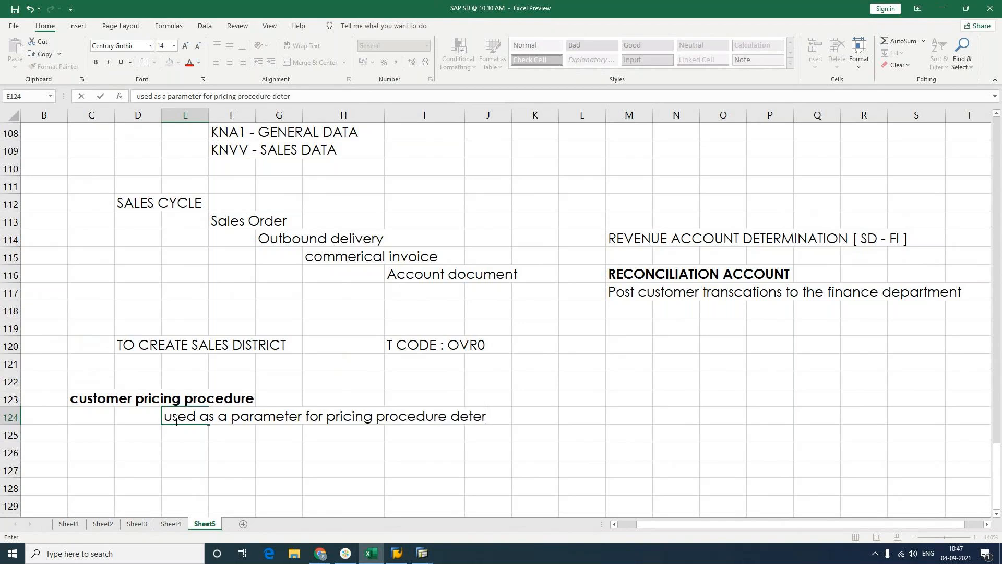
{"action": "type", "text": "mination"}
{"action": "key", "text": "Return"}
Colour the "customer pricing procedure" heading in cell C123 red
{"action": "key", "text": "Down"}
{"action": "key", "text": "Down"}
{"action": "key", "text": "Down"}
{"action": "key", "text": "Down"}
{"action": "key", "text": "Down"}
{"action": "key", "text": "Down"}
{"action": "key", "text": "Down"}
{"action": "key", "text": "Down"}
{"action": "key", "text": "Down"}
{"action": "key", "text": "Down"}
{"action": "key", "text": "Down"}
{"action": "key", "text": "Down"}
{"action": "key", "text": "Down"}
{"action": "key", "text": "Down"}
{"action": "key", "text": "Down"}
{"action": "key", "text": "Down"}
{"action": "key", "text": "Down"}
{"action": "key", "text": "Down"}
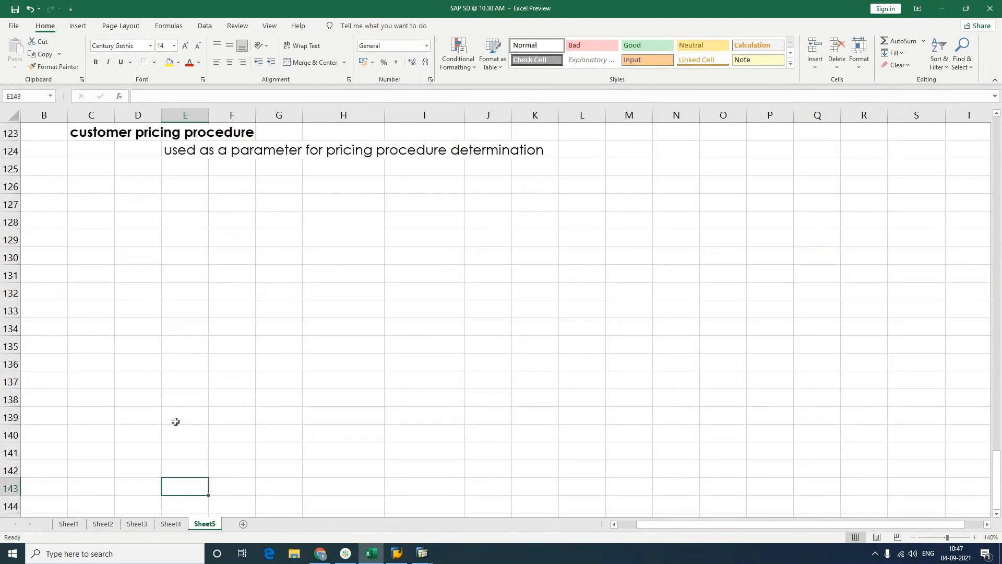
{"action": "left_click", "coordinate": [82, 132]}
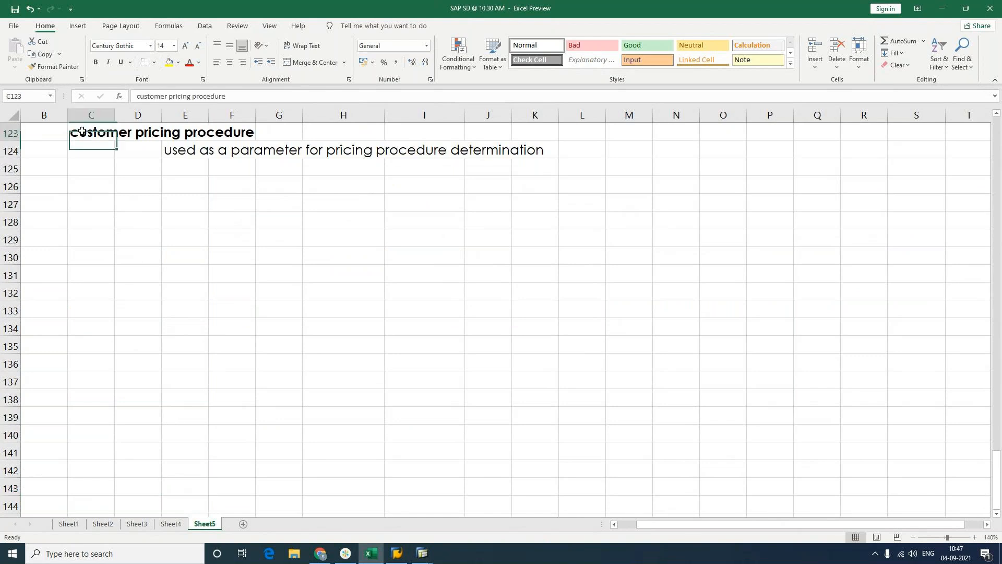
{"action": "left_click", "coordinate": [190, 63]}
Enter the note "1 - standard" in cell F126 under the pricing procedure description
{"action": "left_click", "coordinate": [220, 186]}
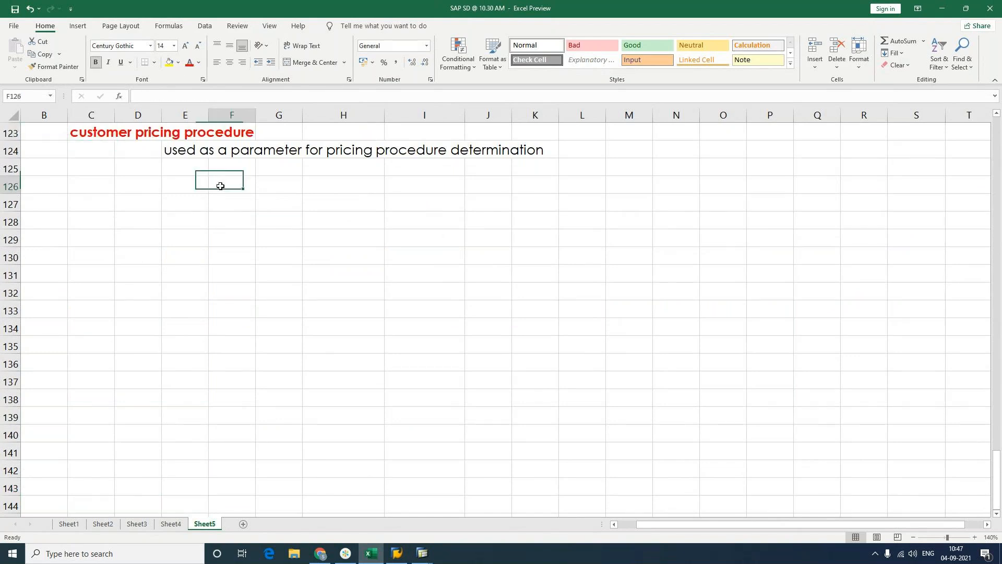
{"action": "type", "text": "1 n"}
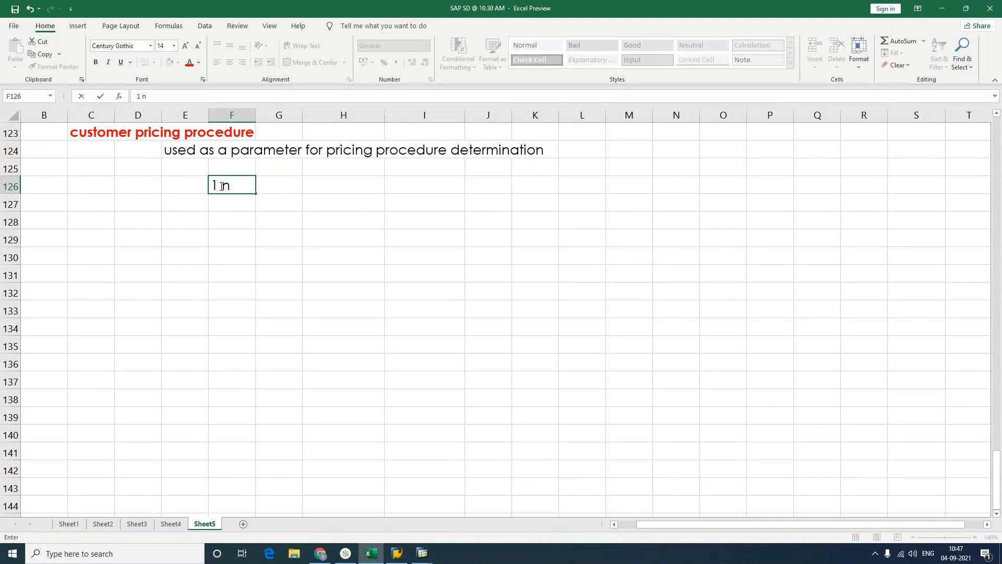
{"action": "key", "text": "BackSpace"}
{"action": "type", "text": "-standard"}
{"action": "key", "text": "Return"}
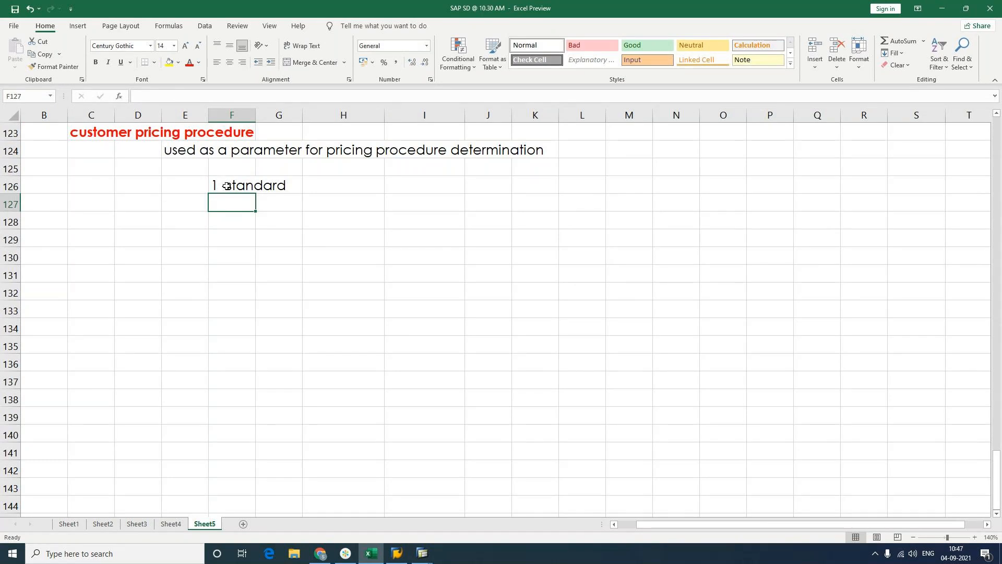
{"action": "double_click", "coordinate": [226, 181]}
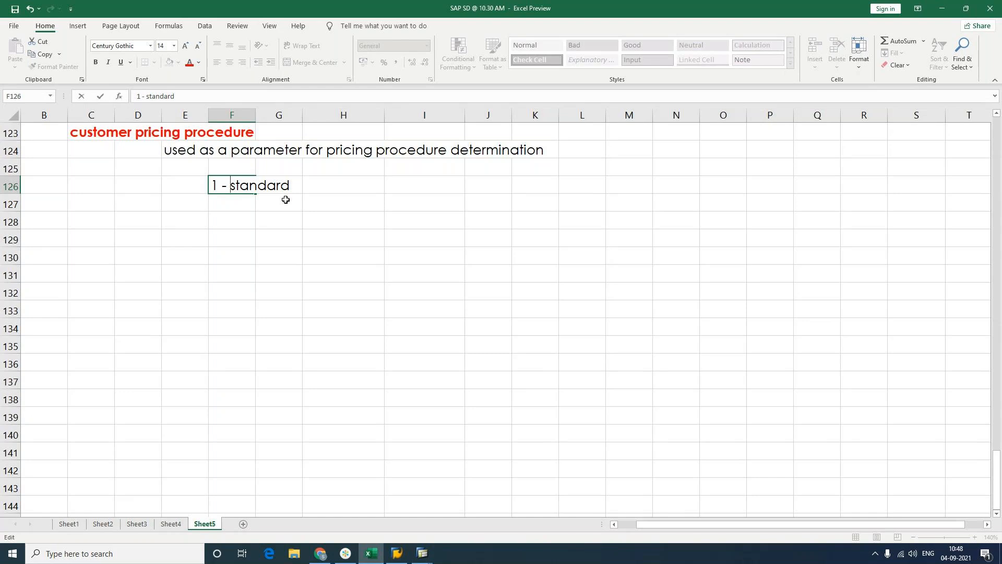
Switch back to SAP and set the customer pricing procedure to 1 Standard
{"action": "key", "text": "alt"}
{"action": "key", "text": "alt+Tab"}
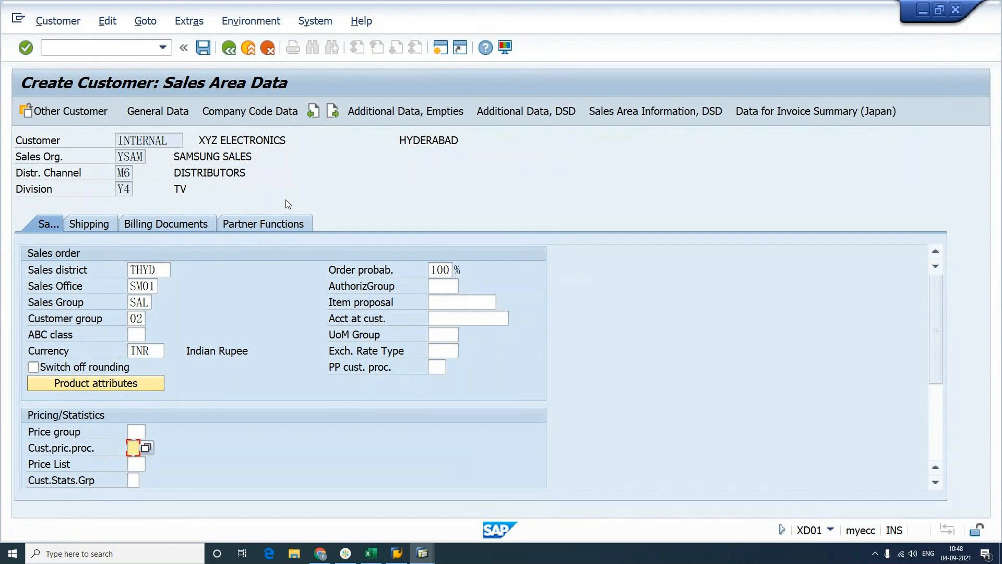
{"action": "key", "text": "F4"}
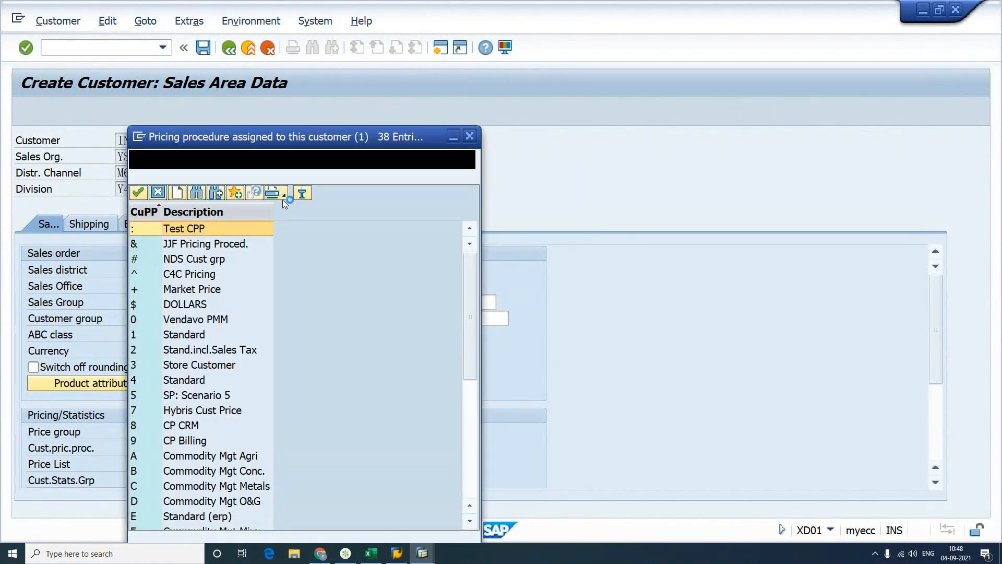
{"action": "left_click", "coordinate": [199, 339]}
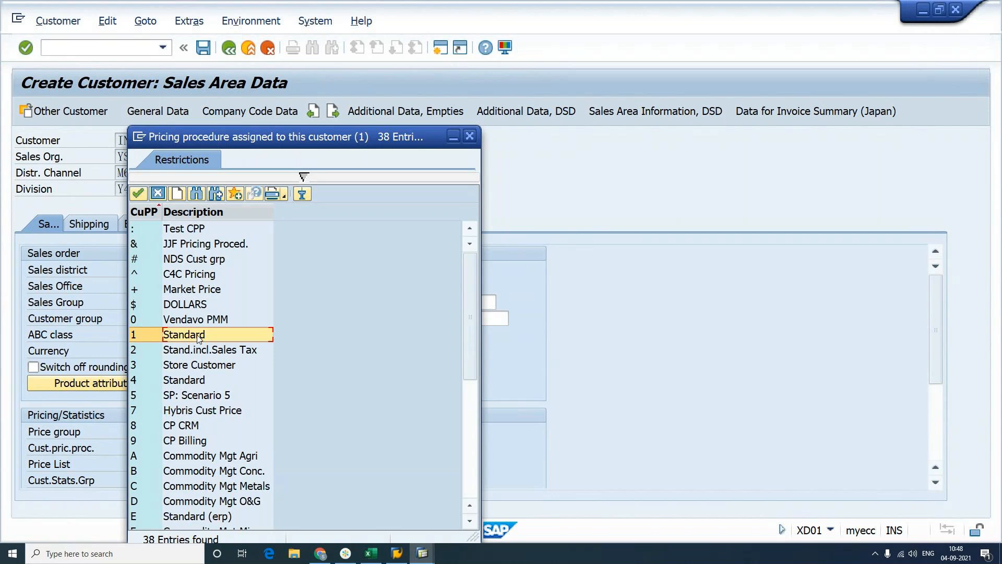
{"action": "double_click", "coordinate": [197, 336]}
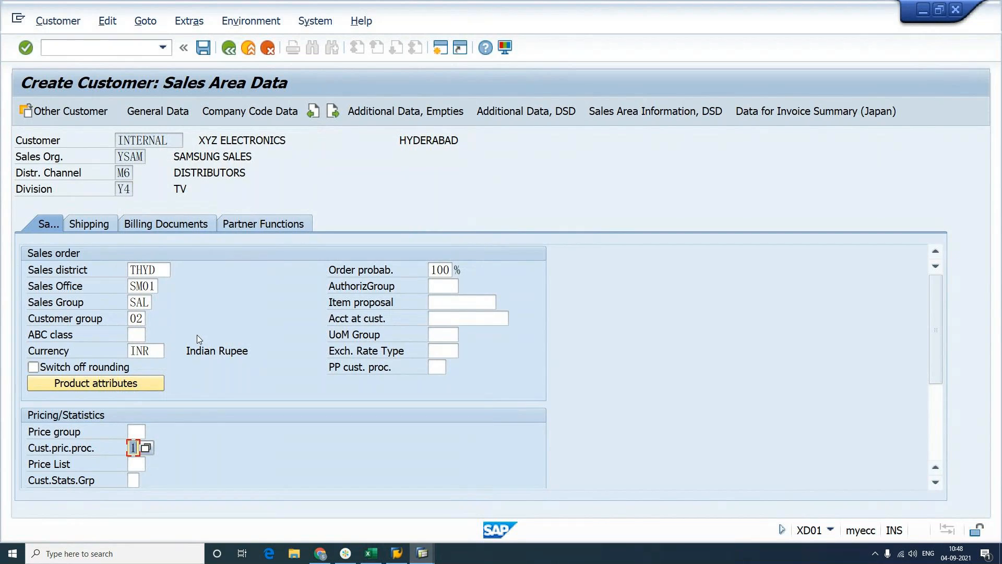
{"action": "key", "text": "Return"}
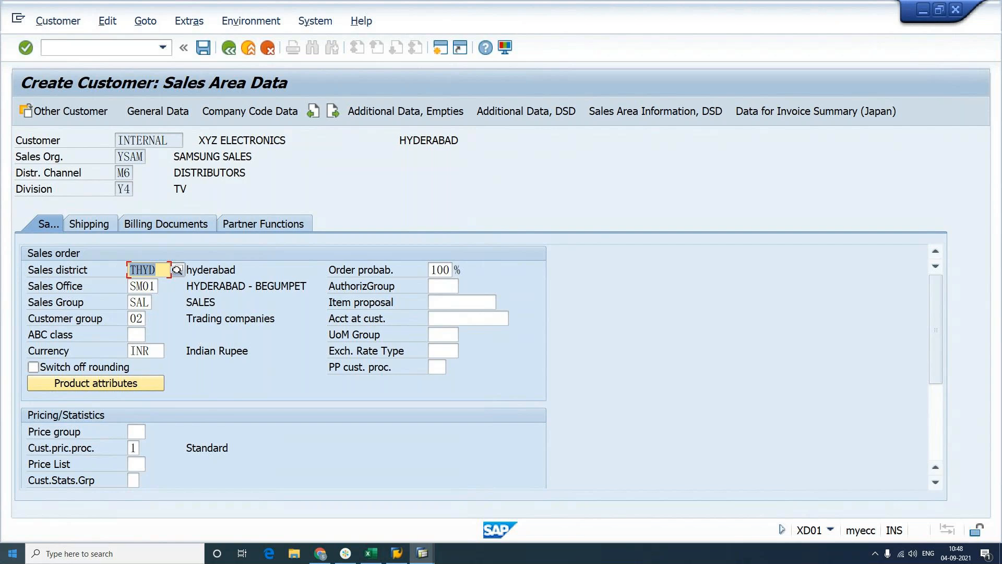
{"action": "left_click", "coordinate": [132, 449]}
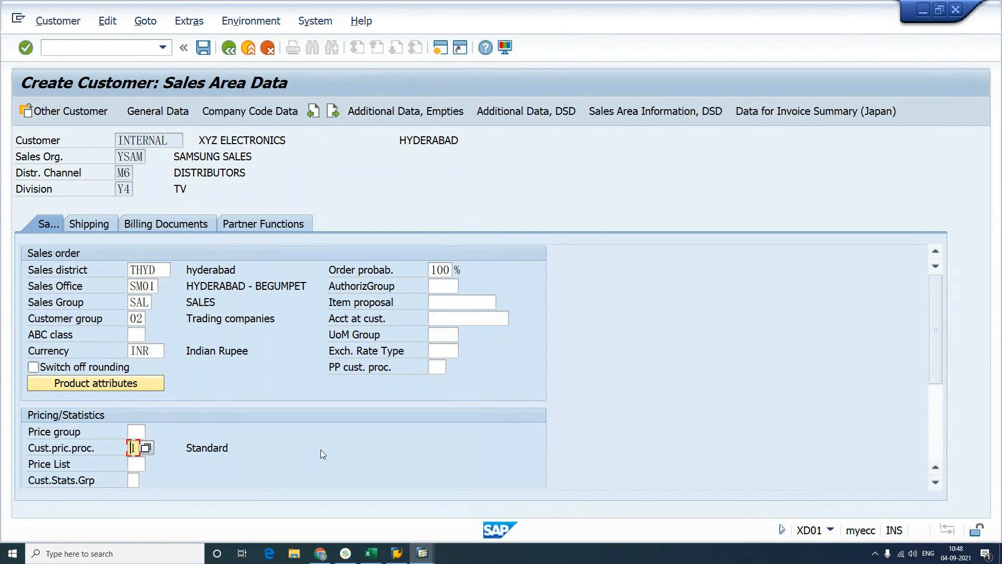
{"action": "key", "text": "Return"}
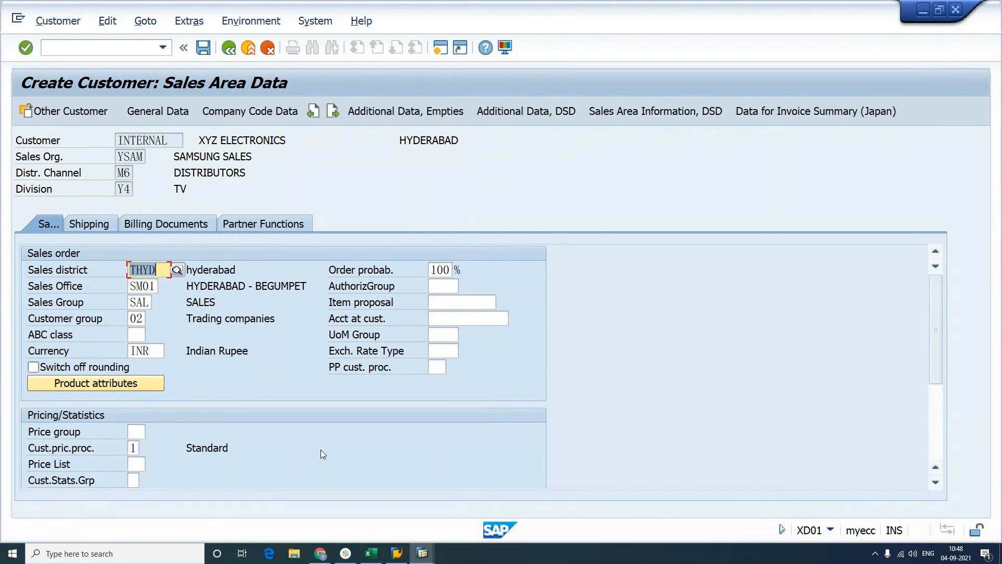
Open the customer's shipping data and go to the delivery priority and shipping conditions
{"action": "left_click", "coordinate": [89, 225]}
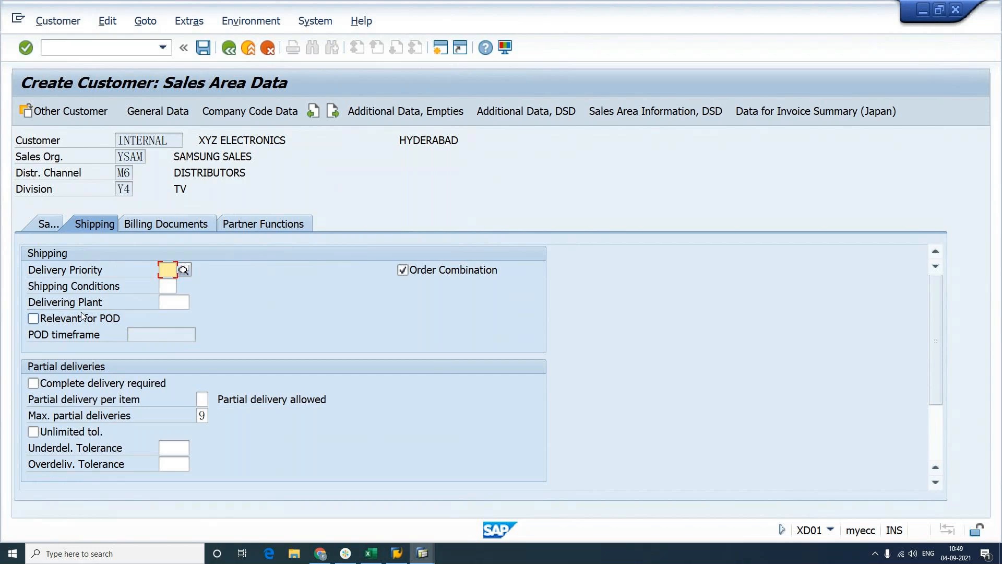
{"action": "left_click", "coordinate": [69, 274]}
{"action": "key", "text": "Tab"}
Switch to the Excel notes and add the bold heading "DELIVERY PRIORITY" in cell C128
{"action": "left_click", "coordinate": [371, 554]}
{"action": "left_click", "coordinate": [90, 222]}
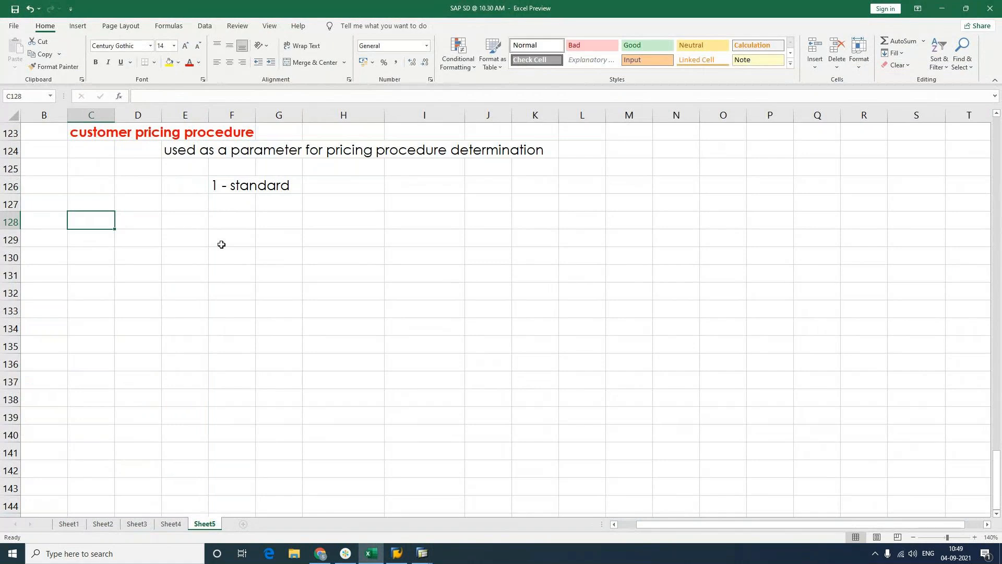
{"action": "type", "text": "EL"}
{"action": "key", "text": "BackSpace"}
{"action": "key", "text": "BackSpace"}
{"action": "type", "text": "DELIVERY "}
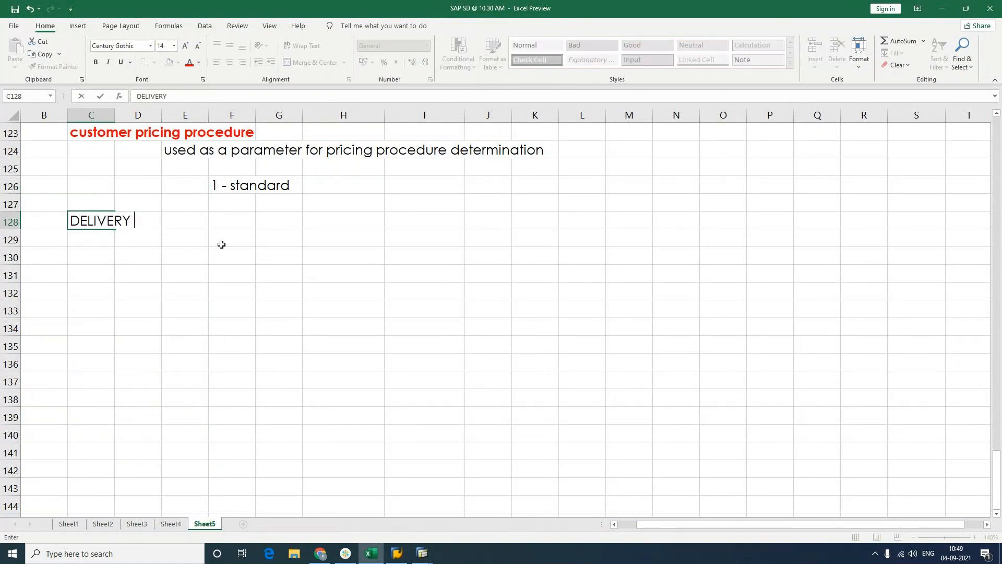
{"action": "type", "text": "PRIORITY"}
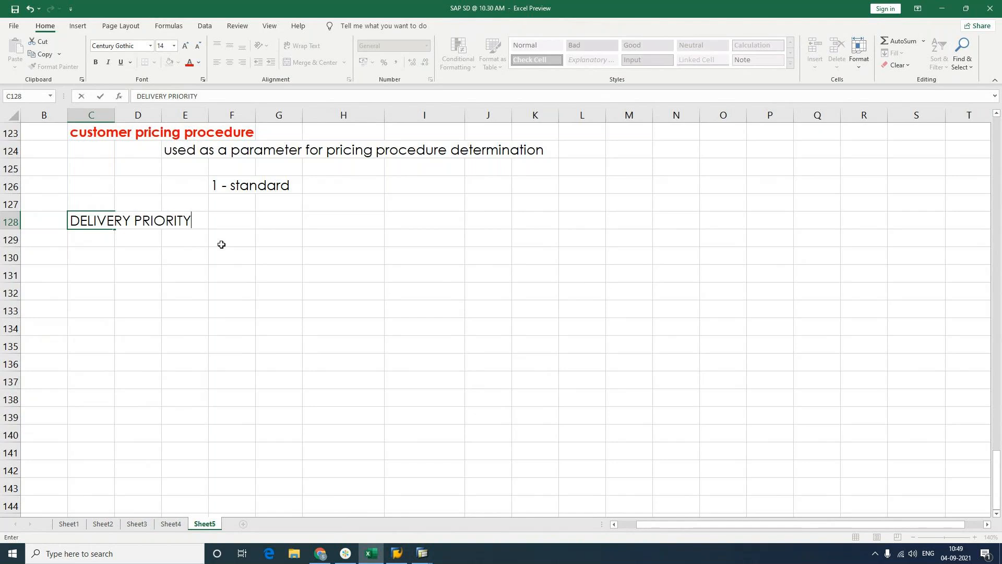
{"action": "key", "text": "Return"}
{"action": "key", "text": "Up"}
{"action": "key", "text": "ctrl+b"}
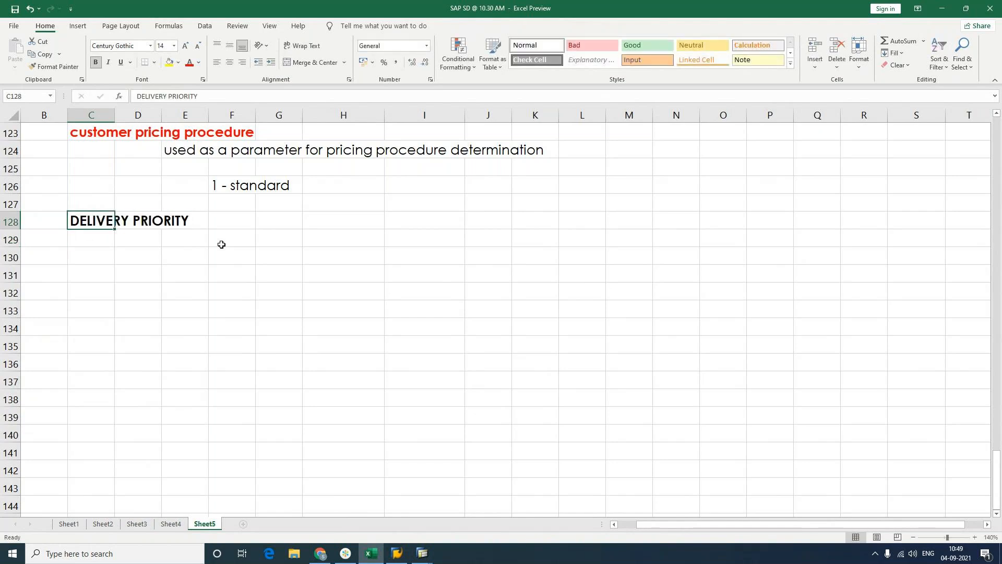
Enter the note "High / Medium / Low priority" in cell E129 under the delivery priority heading
{"action": "left_click", "coordinate": [175, 244]}
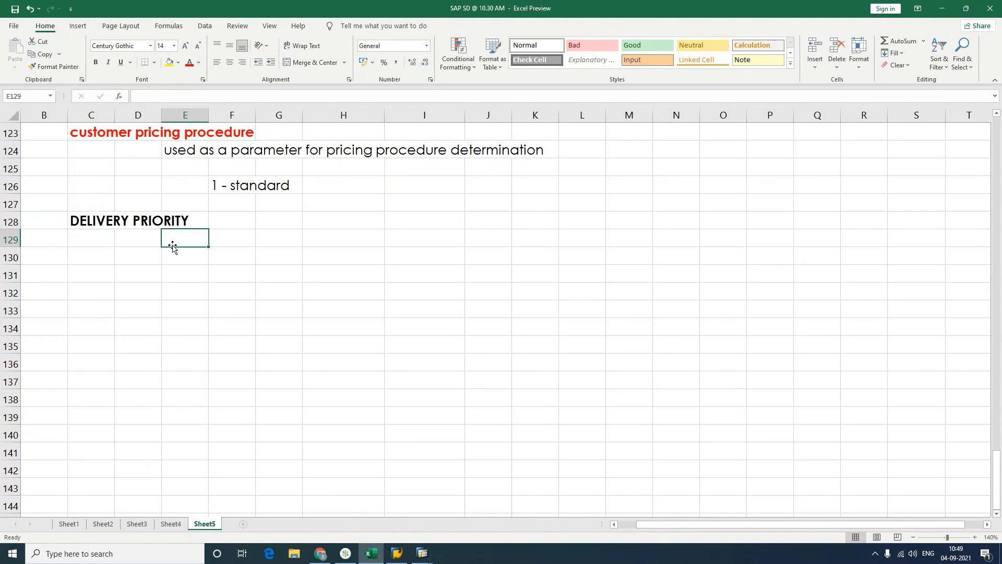
{"action": "type", "text": "hIG"}
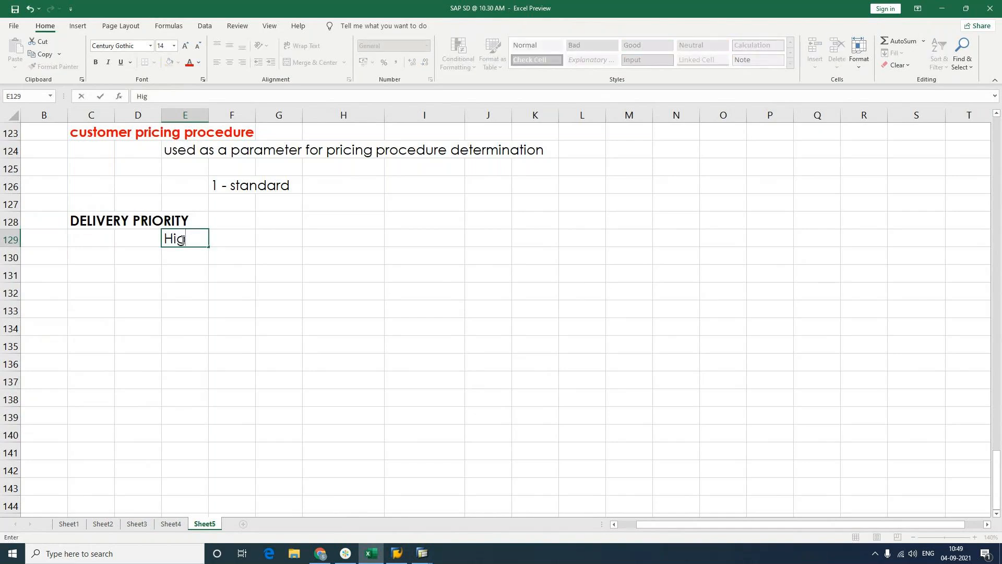
{"action": "type", "text": "h / Medium /"}
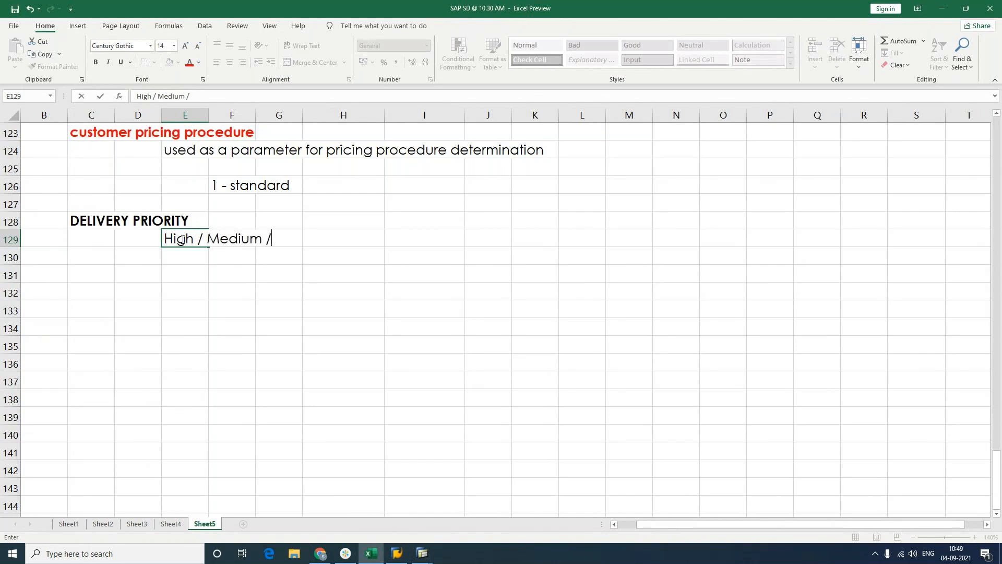
{"action": "type", "text": " Low priority"}
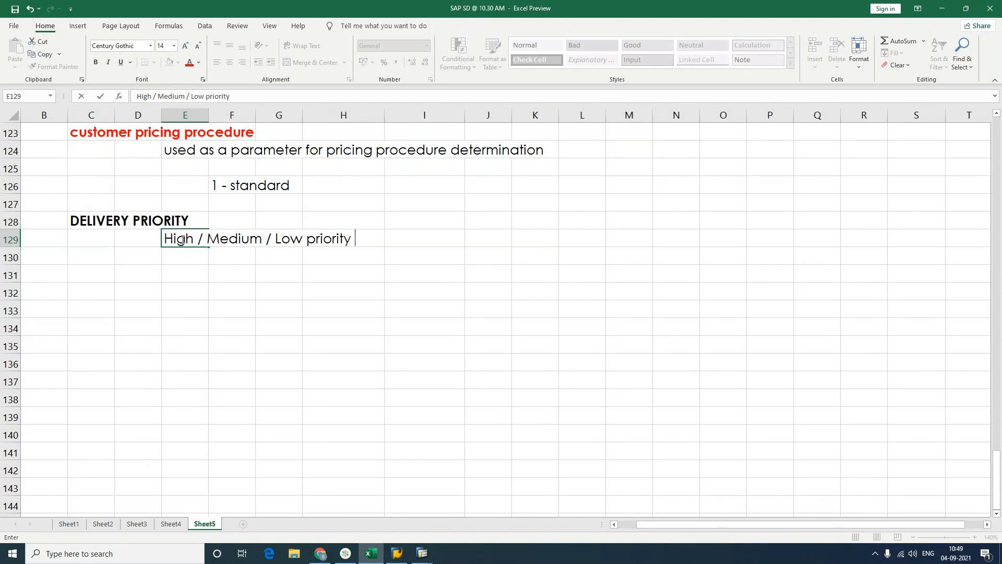
{"action": "key", "text": "Return"}
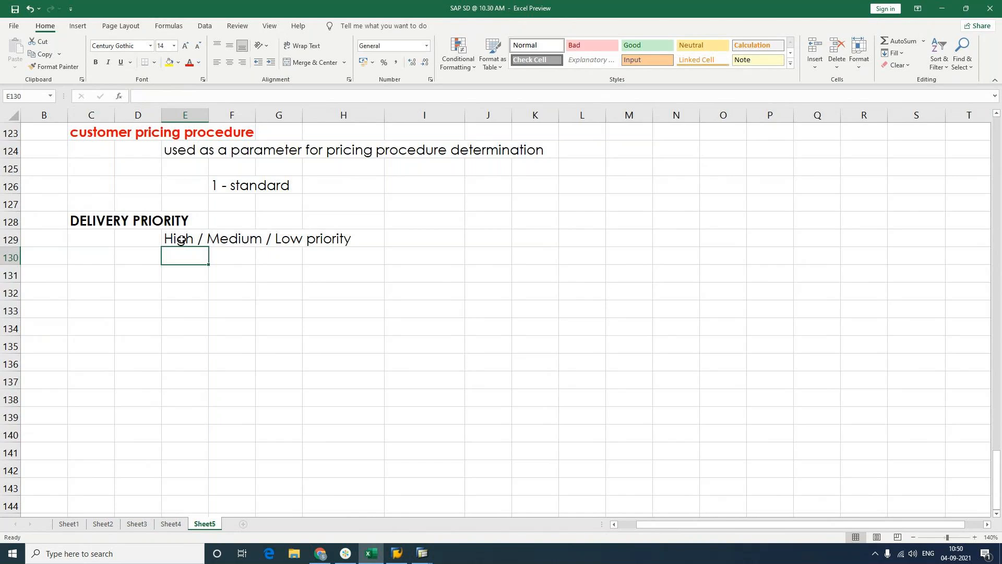
Add the bold heading "INVENTORY" in cell D133 below the delivery priority note
{"action": "left_click", "coordinate": [170, 308]}
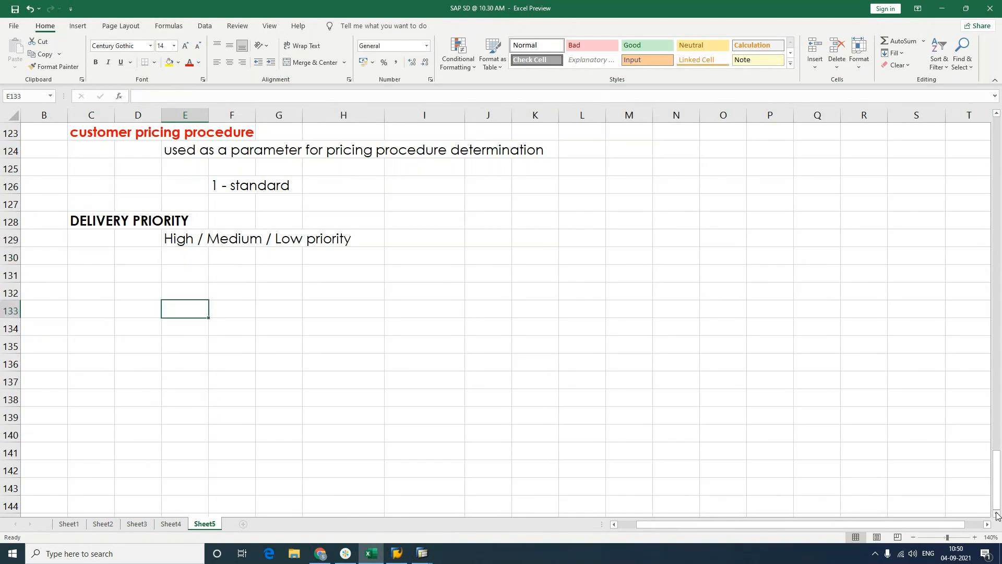
{"action": "scroll", "coordinate": [203, 218], "scroll_direction": "down", "scroll_amount": 2}
{"action": "key", "text": "Left"}
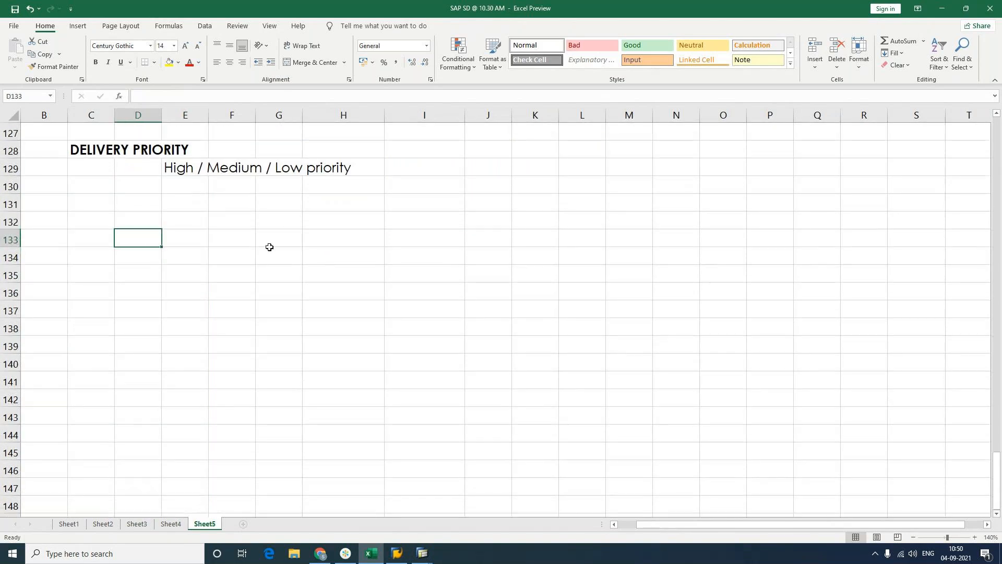
{"action": "type", "text": "INVEN"}
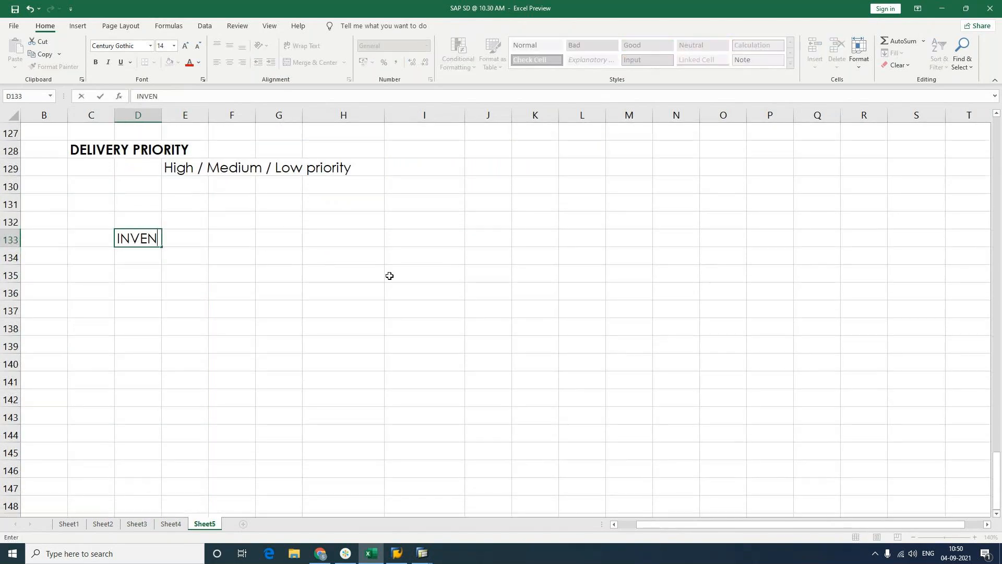
{"action": "type", "text": "TORY"}
{"action": "key", "text": "ctrl+Return"}
{"action": "key", "text": "ctrl+b"}
{"action": "key", "text": "Return"}
Enter "MAT X" in D134 and "1000 QTY" in D135 under the inventory heading
{"action": "type", "text": "MAT X"}
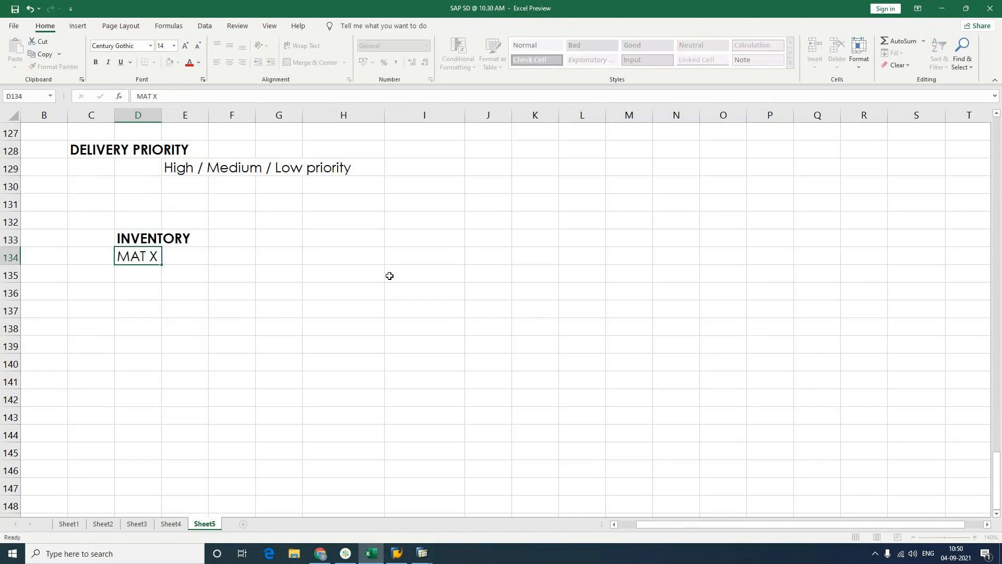
{"action": "key", "text": "Return"}
{"action": "type", "text": "100"}
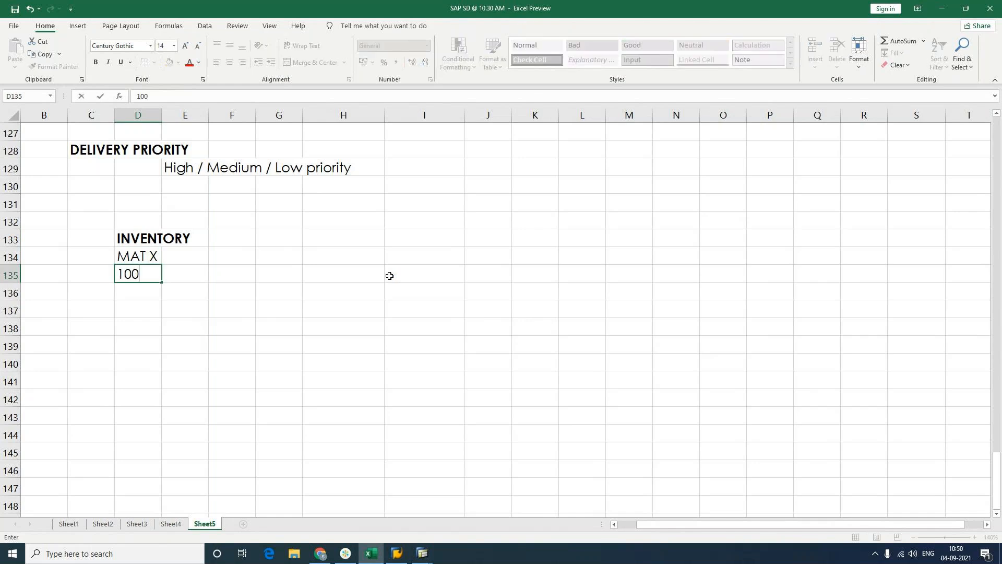
{"action": "type", "text": "0 QTY"}
{"action": "key", "text": "Return"}
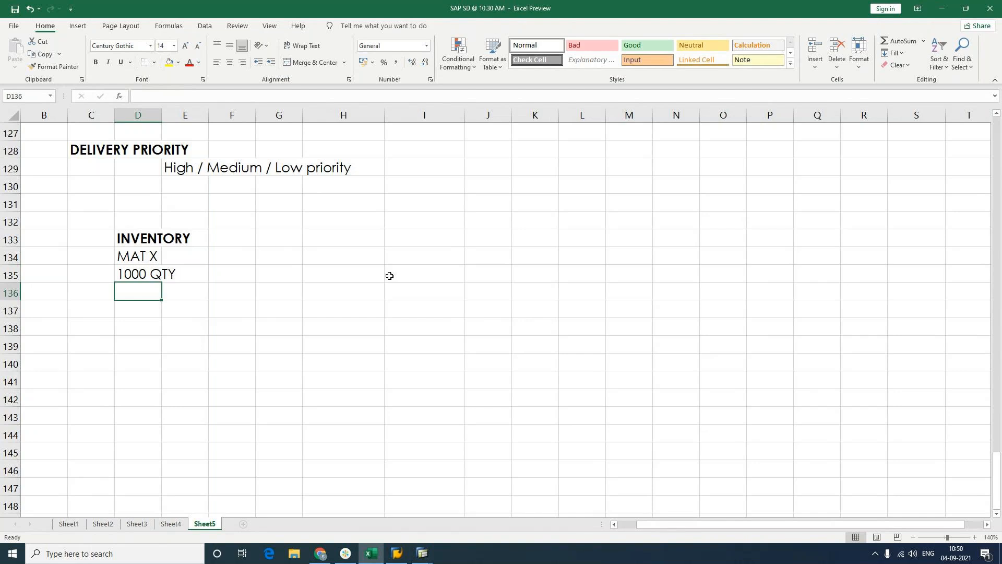
Label the two example customers "CUST A" in cell H133 and "CUST B" in cell J133
{"action": "left_click", "coordinate": [333, 239]}
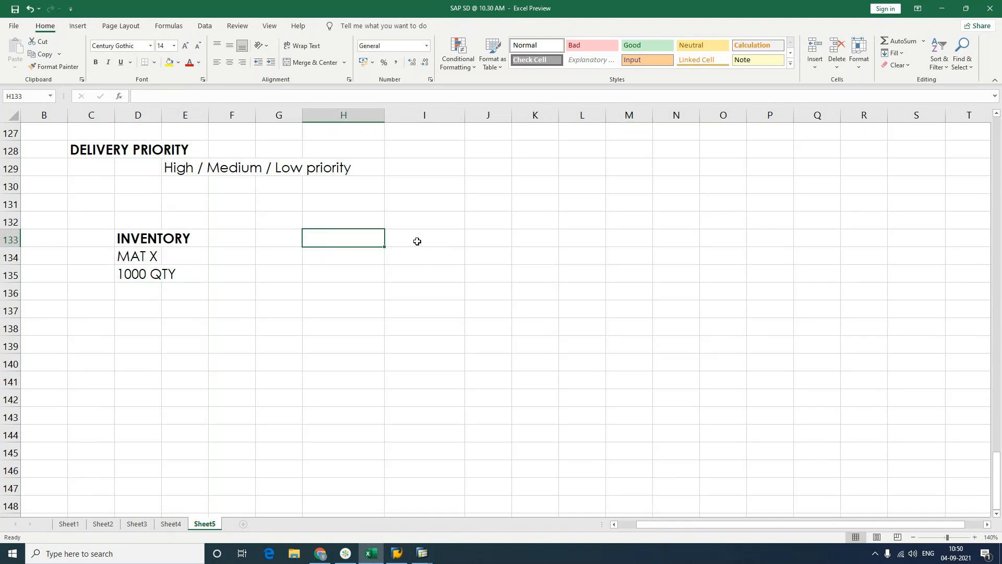
{"action": "type", "text": "CUS "}
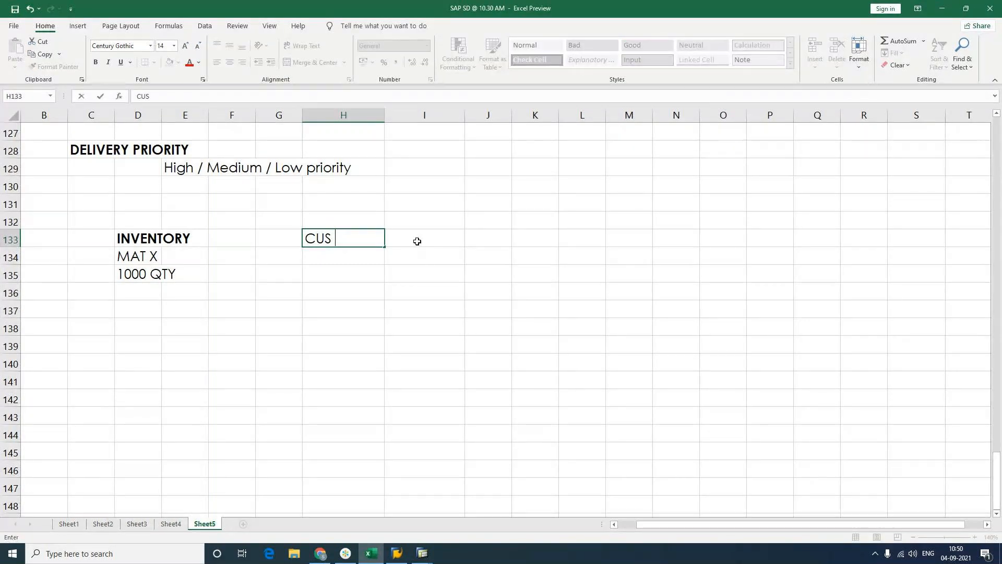
{"action": "type", "text": "T A"}
{"action": "left_click", "coordinate": [417, 241]}
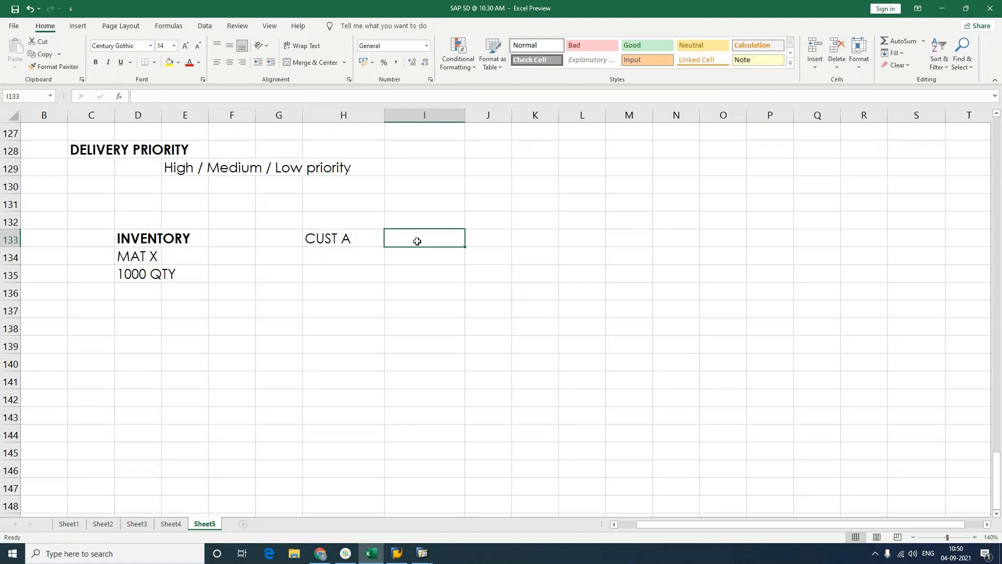
{"action": "type", "text": "CUST B"}
{"action": "key", "text": "Return"}
{"action": "left_click", "coordinate": [417, 240]}
{"action": "key", "text": "ctrl+c"}
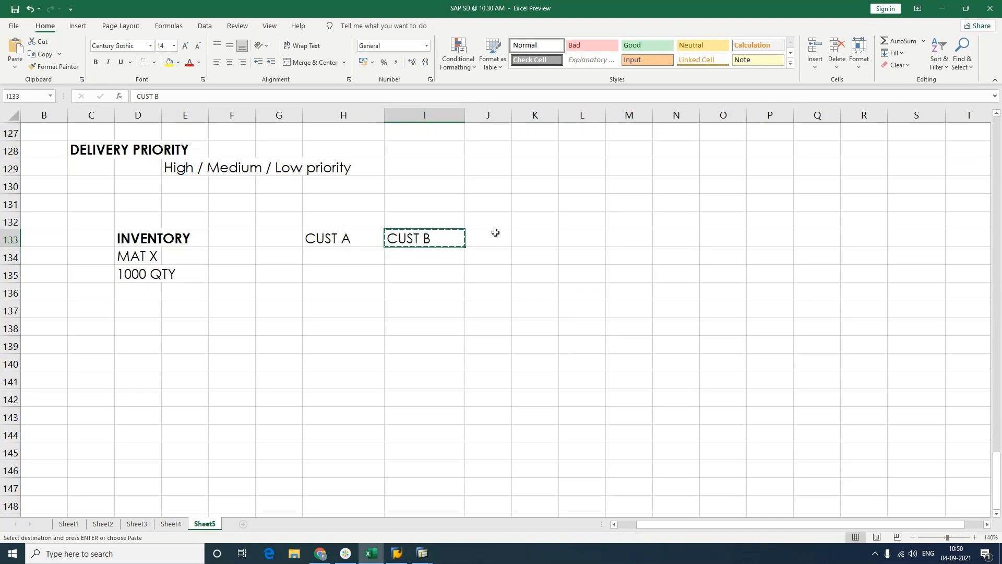
{"action": "left_click", "coordinate": [495, 232]}
{"action": "key", "text": "ctrl+v"}
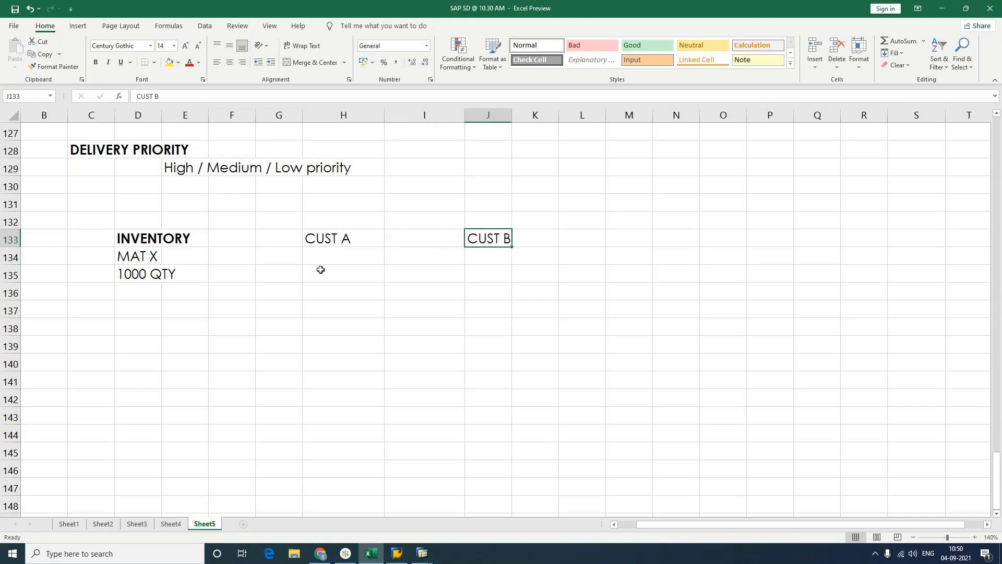
Enter "Low priority" under CUST A in H134 and "High Priority" under CUST B in J134
{"action": "left_click", "coordinate": [320, 270]}
{"action": "double_click", "coordinate": [322, 253]}
{"action": "type", "text": "h"}
{"action": "key", "text": "BackSpace"}
{"action": "type", "text": "Low priority"}
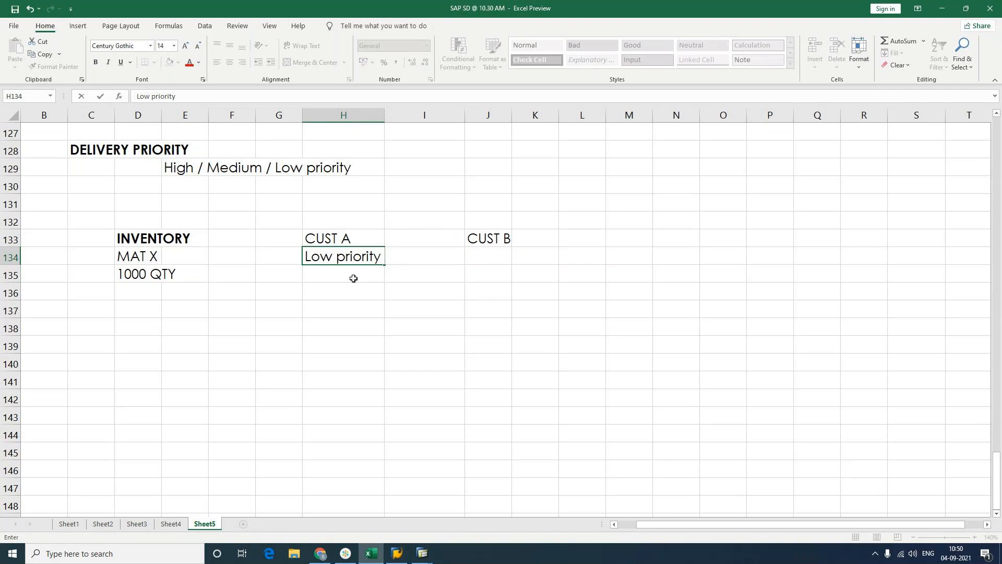
{"action": "key", "text": "Tab"}
{"action": "key", "text": "Tab"}
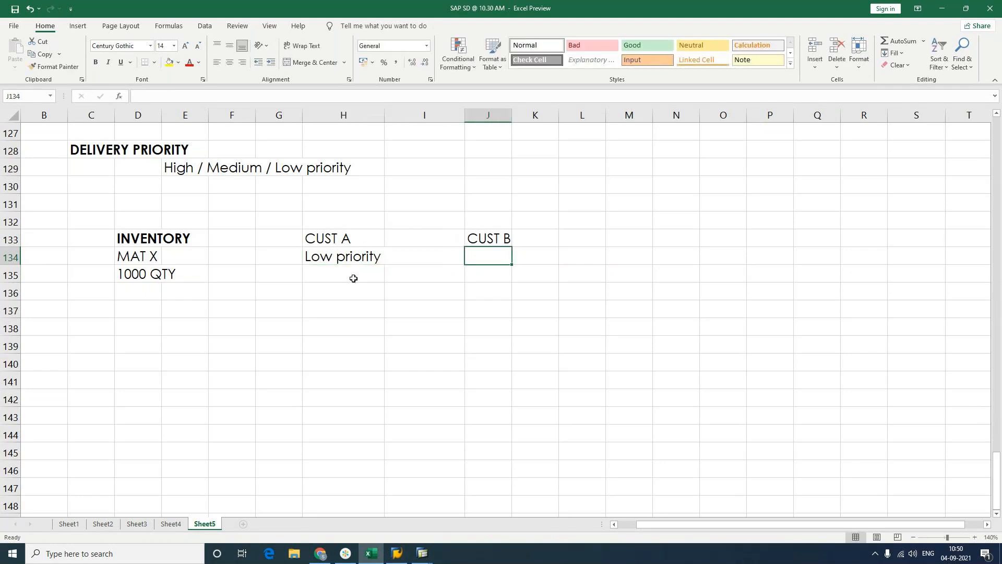
{"action": "type", "text": "High Priority"}
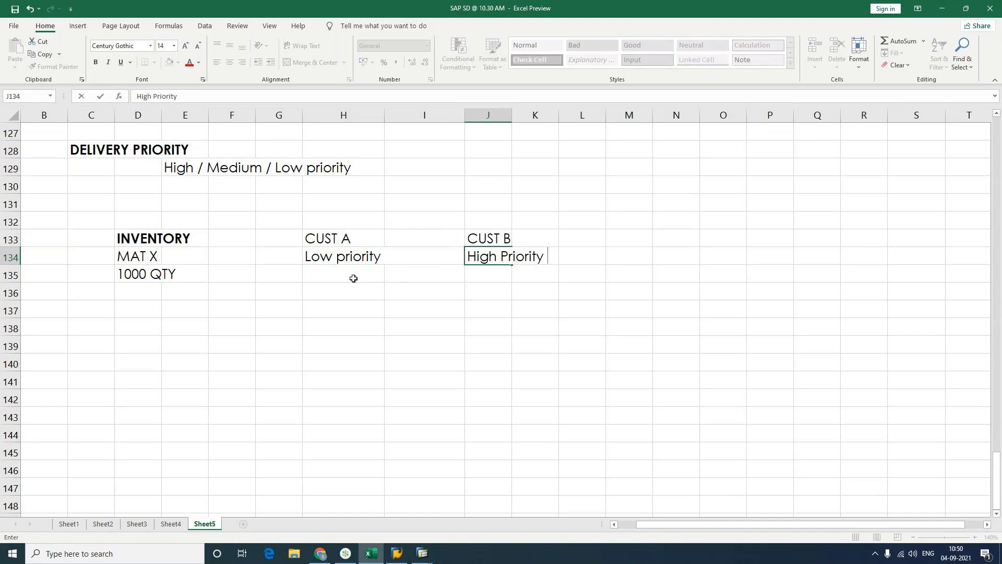
{"action": "left_click", "coordinate": [353, 279]}
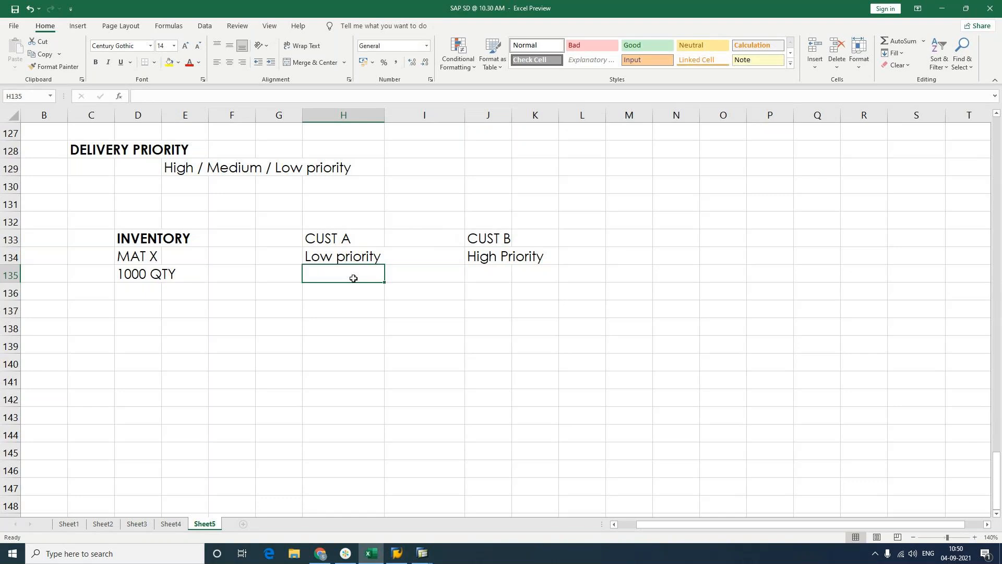
Enter CUST A's example order in cells H136 to H138 as "SALES ORDER", "MAT X" and "600 QTY"
{"action": "left_click", "coordinate": [361, 296]}
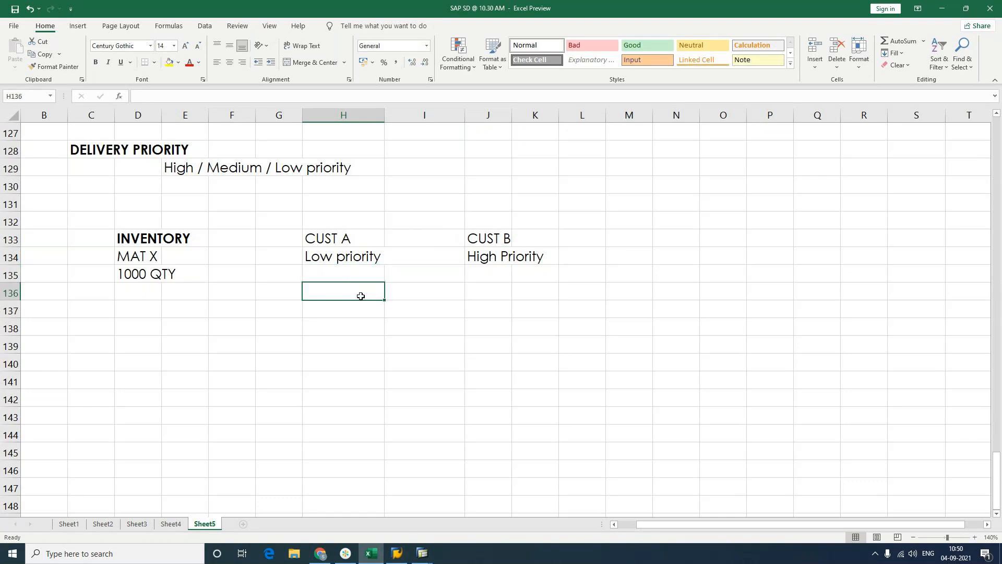
{"action": "type", "text": "SALES OR"}
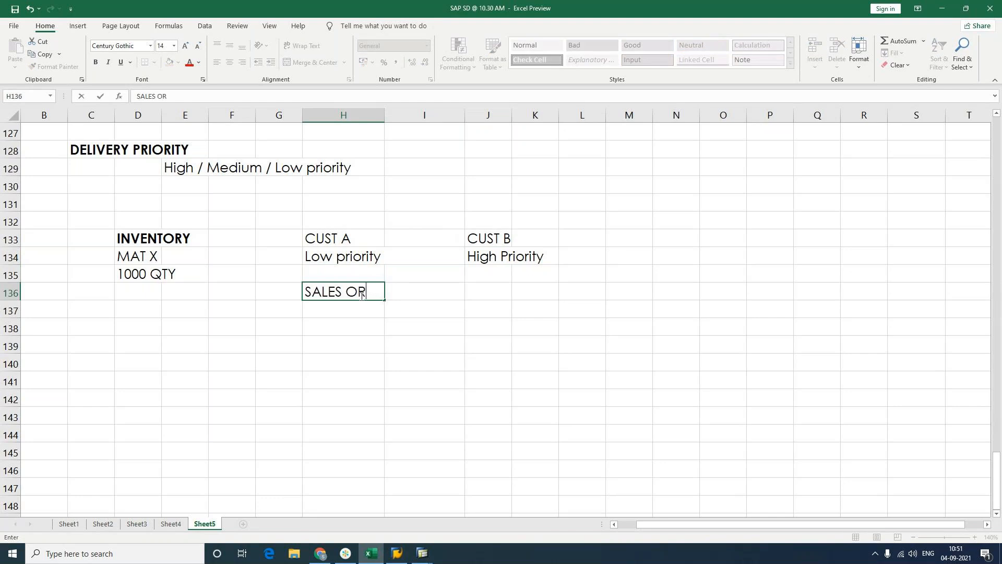
{"action": "type", "text": "DERS"}
{"action": "key", "text": "BackSpace"}
{"action": "key", "text": "Return"}
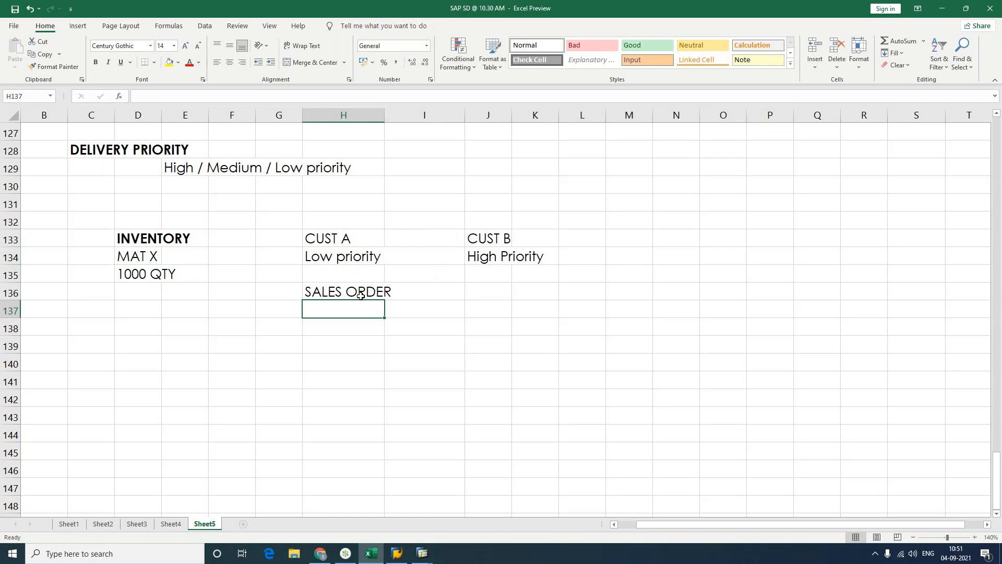
{"action": "type", "text": "MAT X"}
{"action": "key", "text": "Return"}
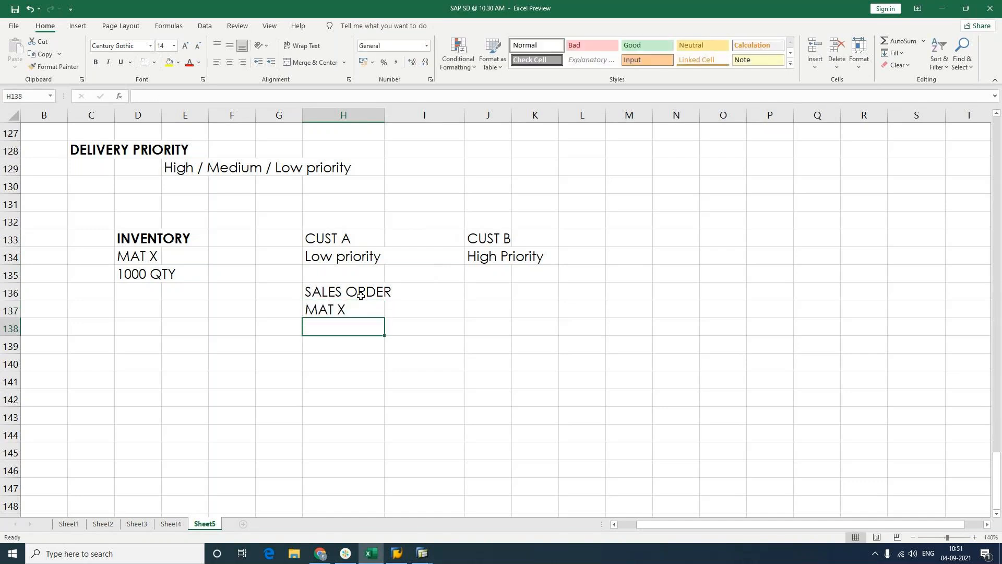
{"action": "type", "text": "600 QTY"}
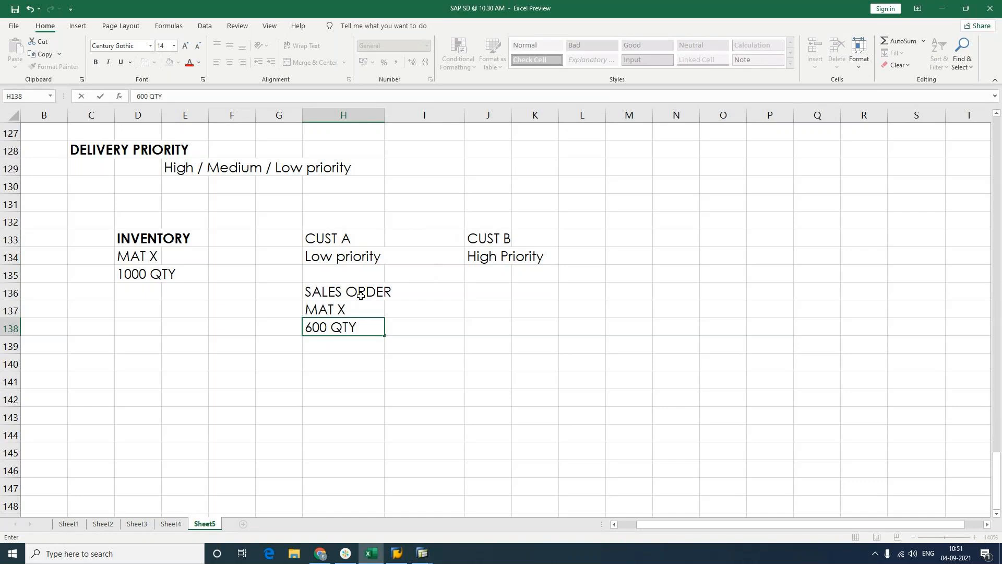
{"action": "key", "text": "Return"}
Enter "DELIVERY DATE : 08-09-2021" in cell F140 below CUST A's sales order
{"action": "left_click", "coordinate": [232, 369]}
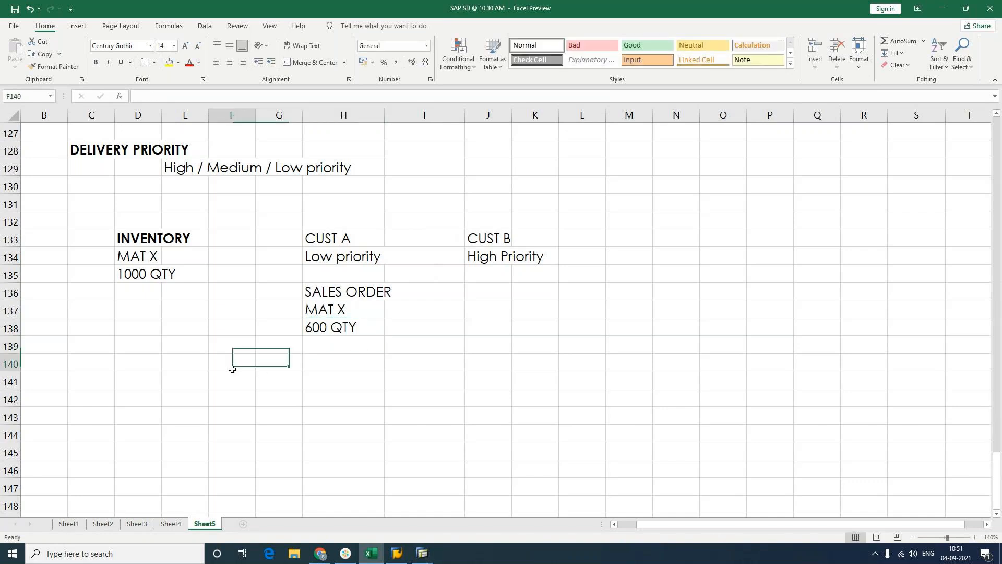
{"action": "type", "text": "DELIVE"}
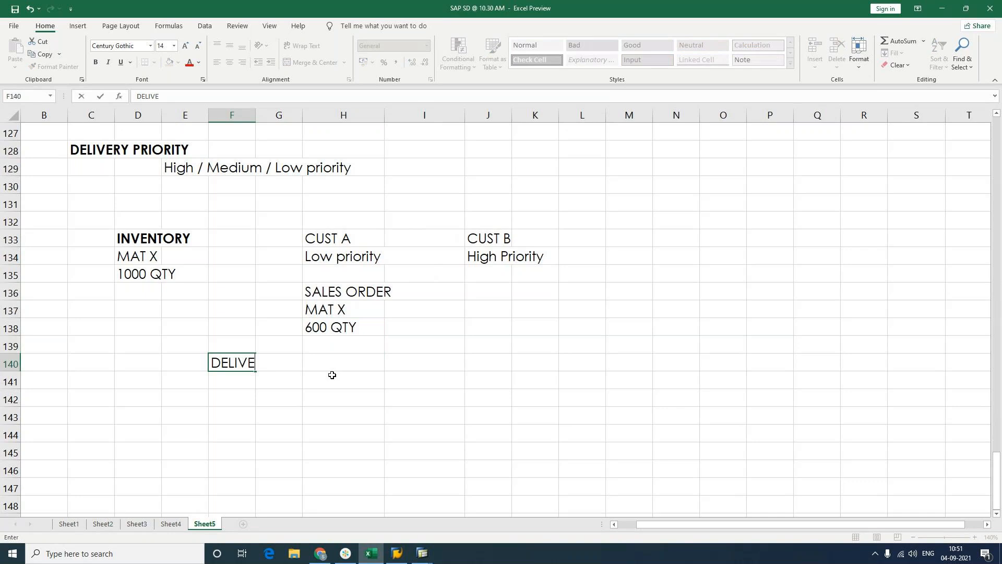
{"action": "type", "text": "RY DATE :"}
{"action": "type", "text": "08-"}
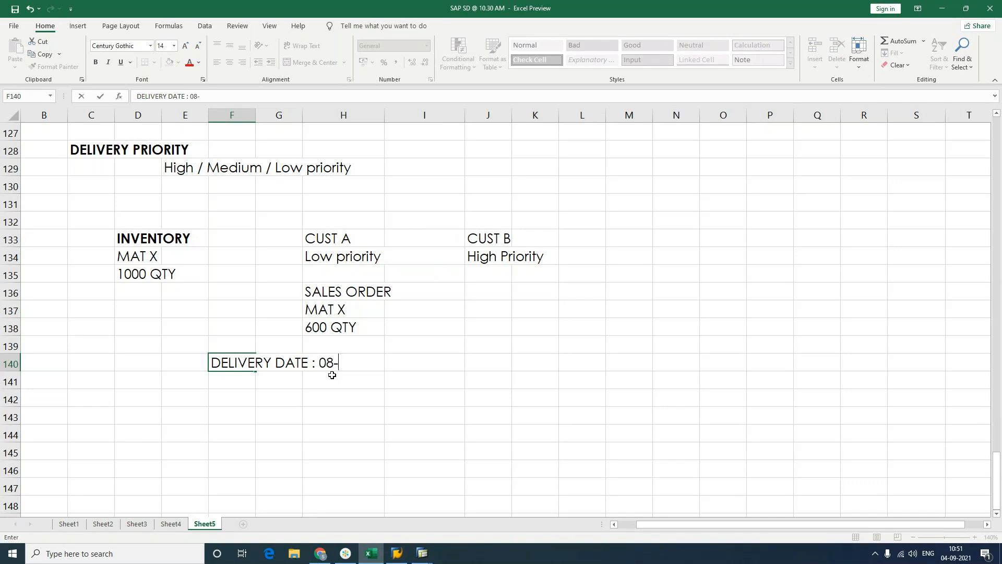
{"action": "type", "text": "09-2021"}
{"action": "key", "text": "Return"}
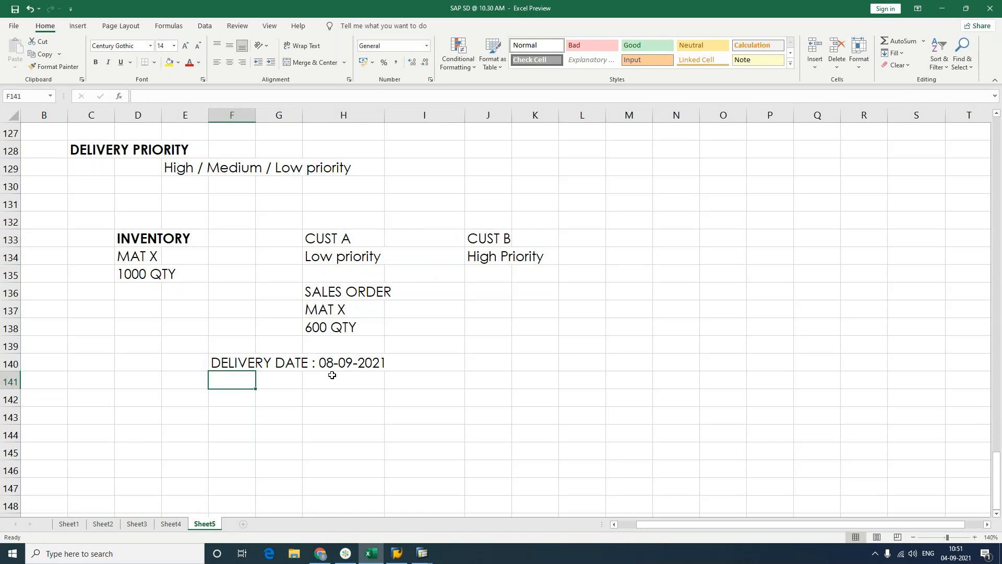
{"action": "scroll", "coordinate": [332, 375], "scroll_direction": "up", "scroll_amount": 1}
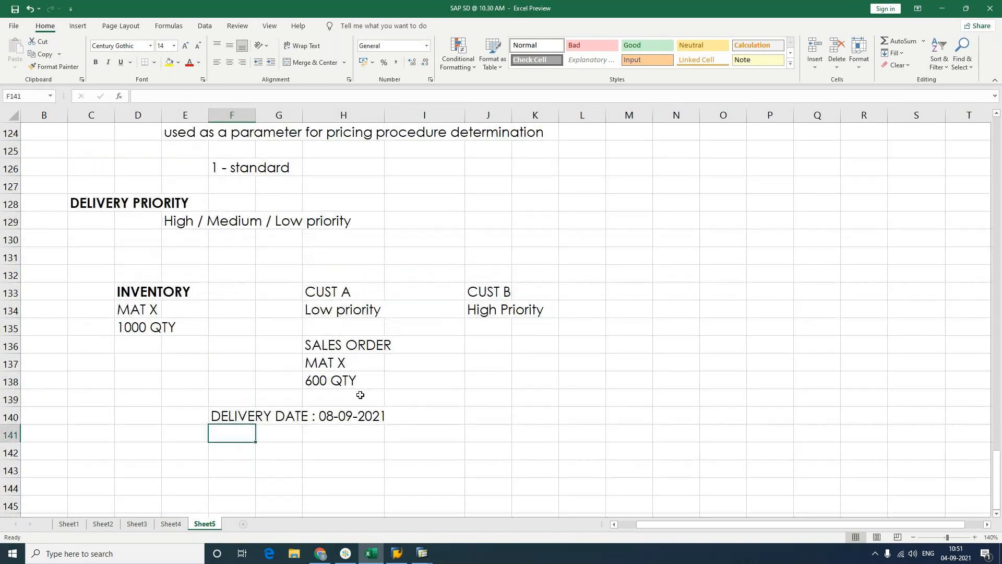
{"action": "left_click", "coordinate": [90, 346]}
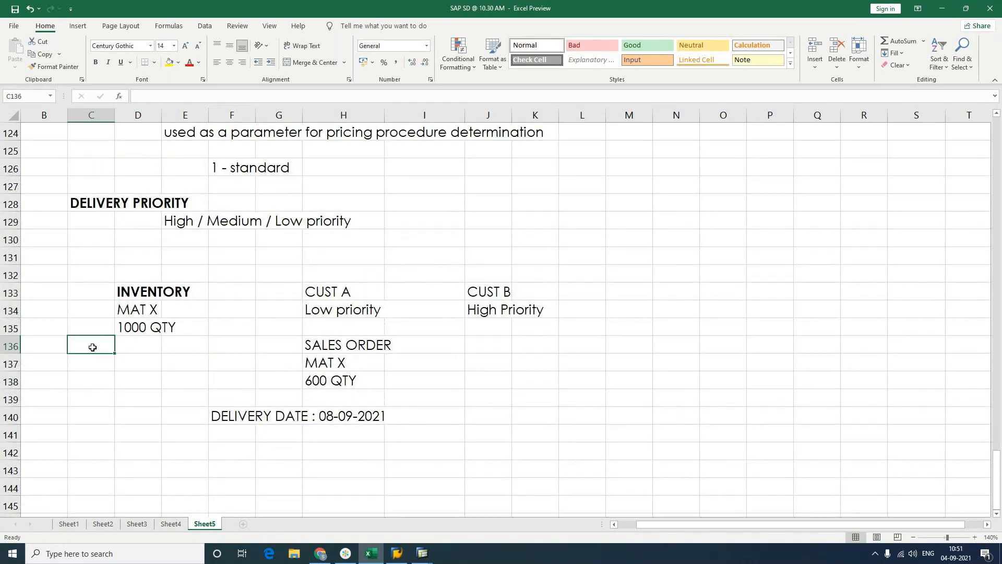
Enter "OPEN QTY : 400 QTY" in cell C136 below the MAT X inventory quantity
{"action": "type", "text": "OPEN QTY "}
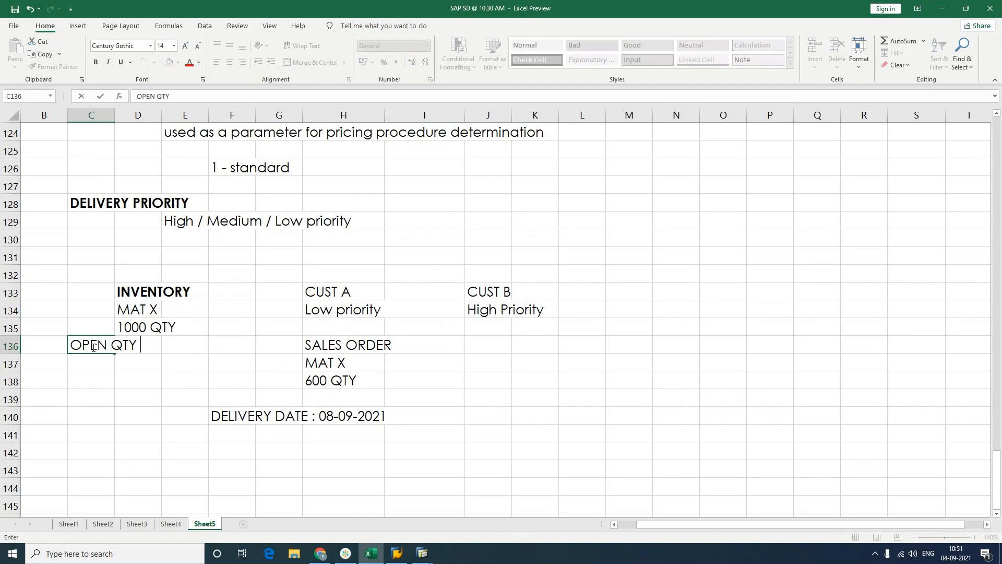
{"action": "type", "text": ": 400 QTY"}
{"action": "key", "text": "Return"}
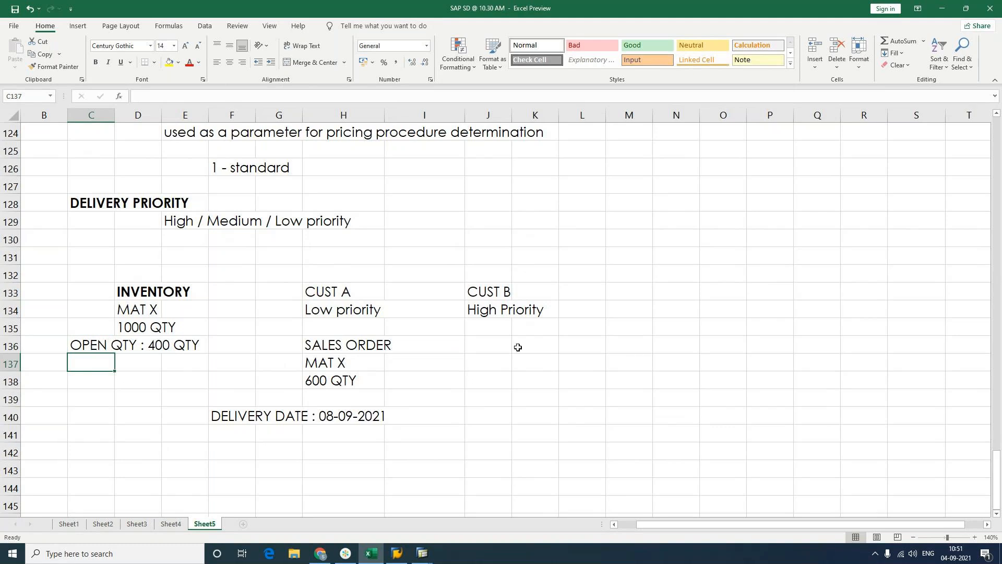
Enter CUST B's example order in cells J136 to J138 as "SALES ORDER", "MAT X" and "1000 QTY"
{"action": "left_click", "coordinate": [492, 348]}
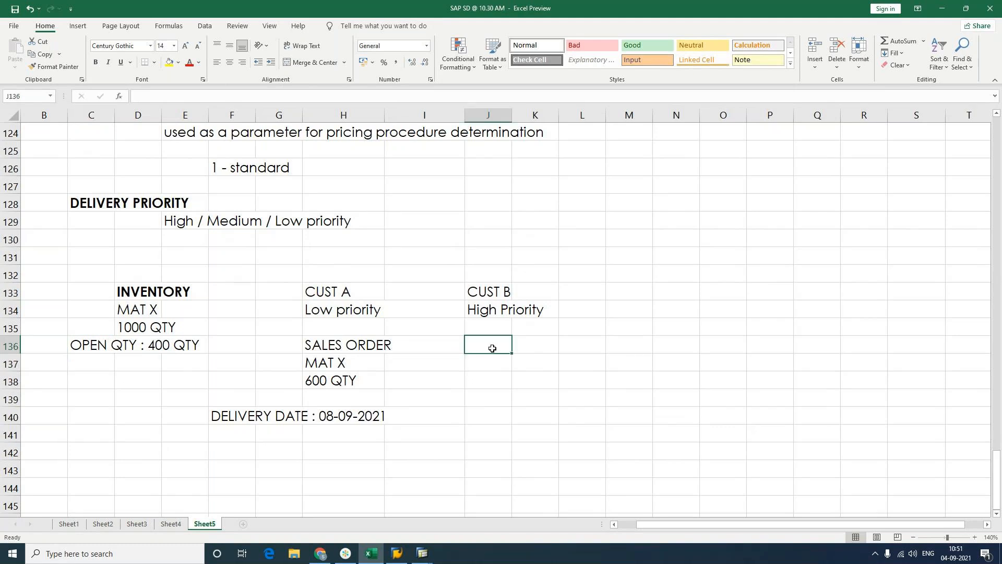
{"action": "type", "text": "S"}
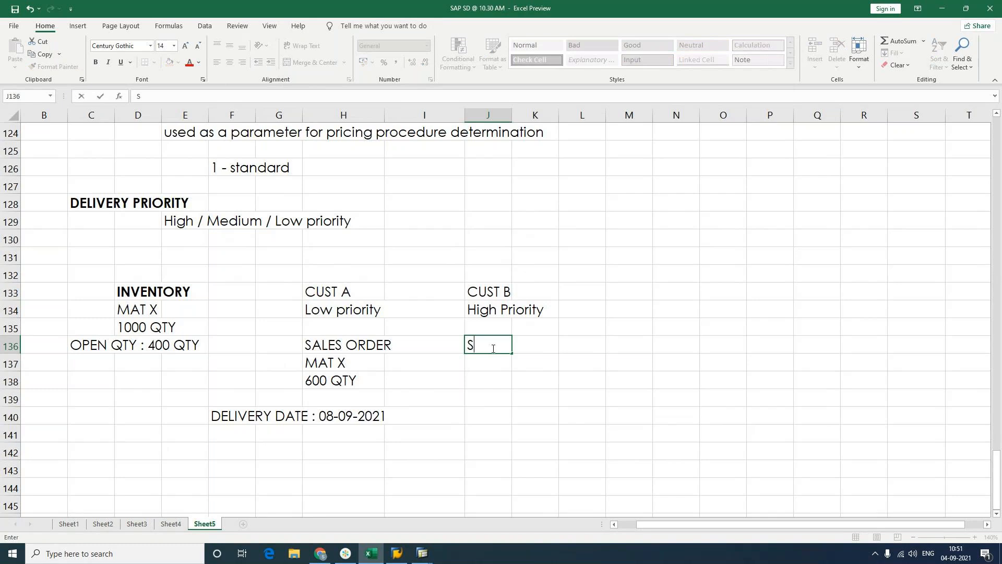
{"action": "type", "text": "ALES ORDER"}
{"action": "key", "text": "Return"}
{"action": "type", "text": "MAT X"}
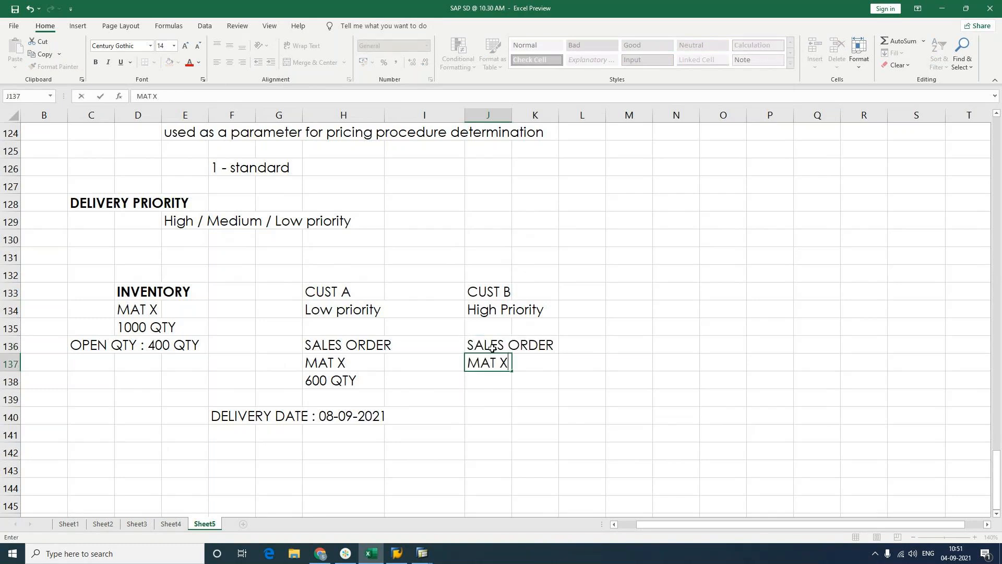
{"action": "key", "text": "Return"}
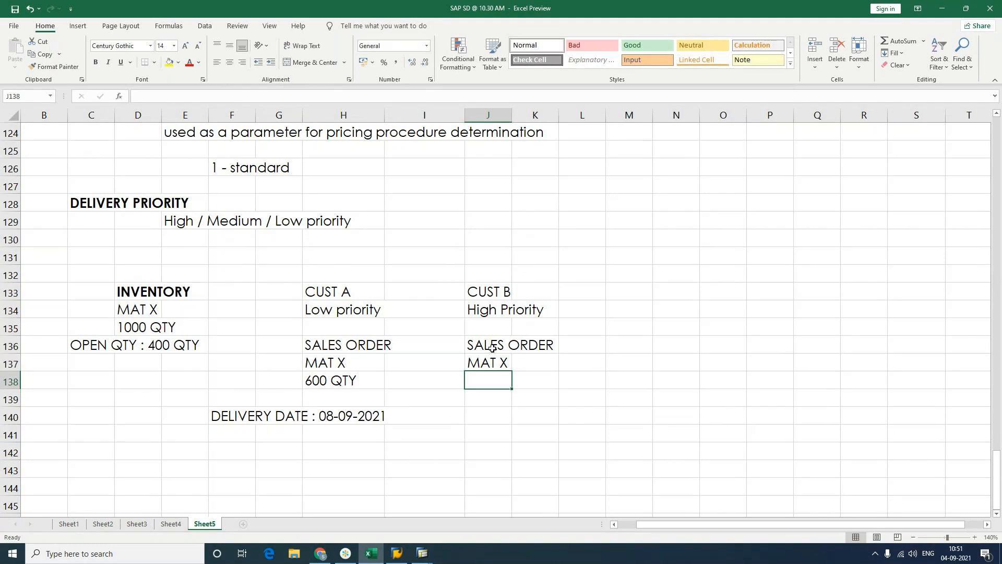
{"action": "type", "text": "1000 QTY"}
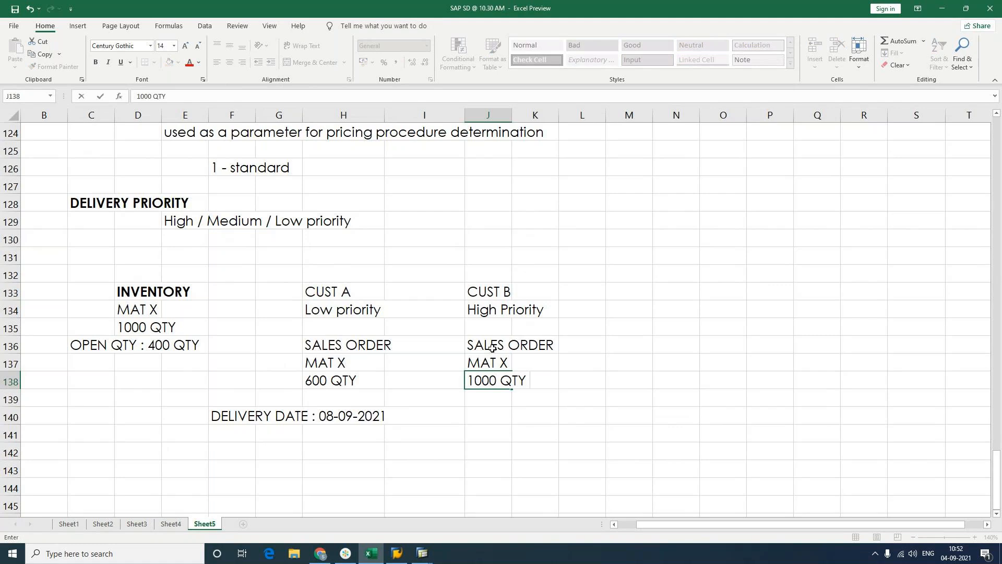
{"action": "key", "text": "Return"}
Enter the label "DELIVERY DATE :" without a date in cell J140 below CUST B's sales order
{"action": "key", "text": "Return"}
{"action": "type", "text": "DE"}
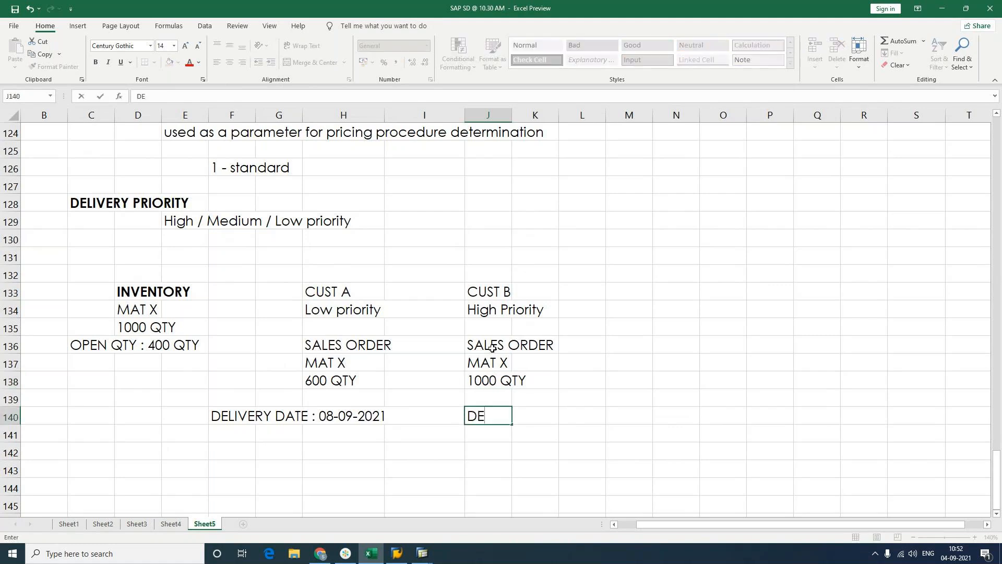
{"action": "type", "text": "LIVERY DAT"}
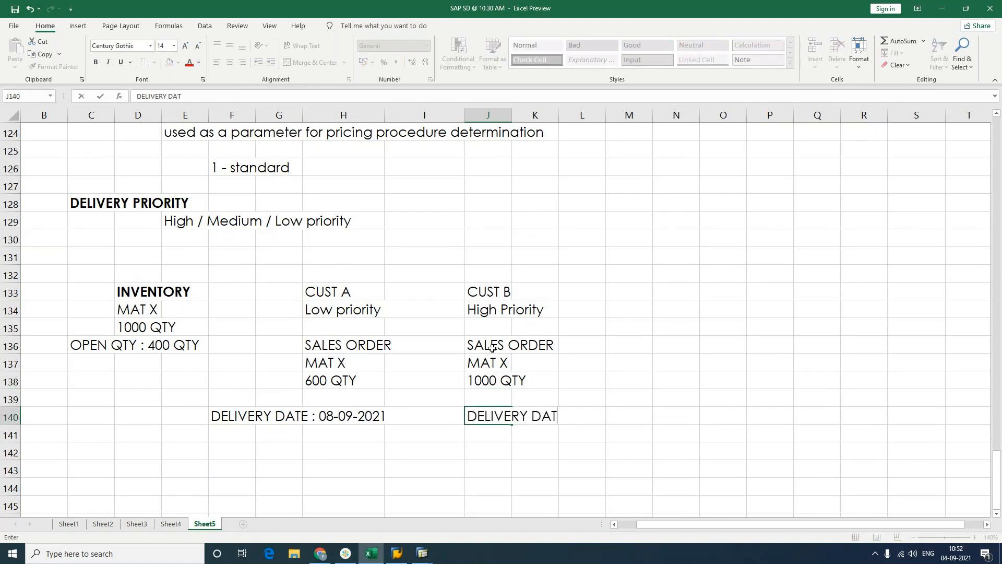
{"action": "type", "text": "E :"}
{"action": "left_click", "coordinate": [161, 362]}
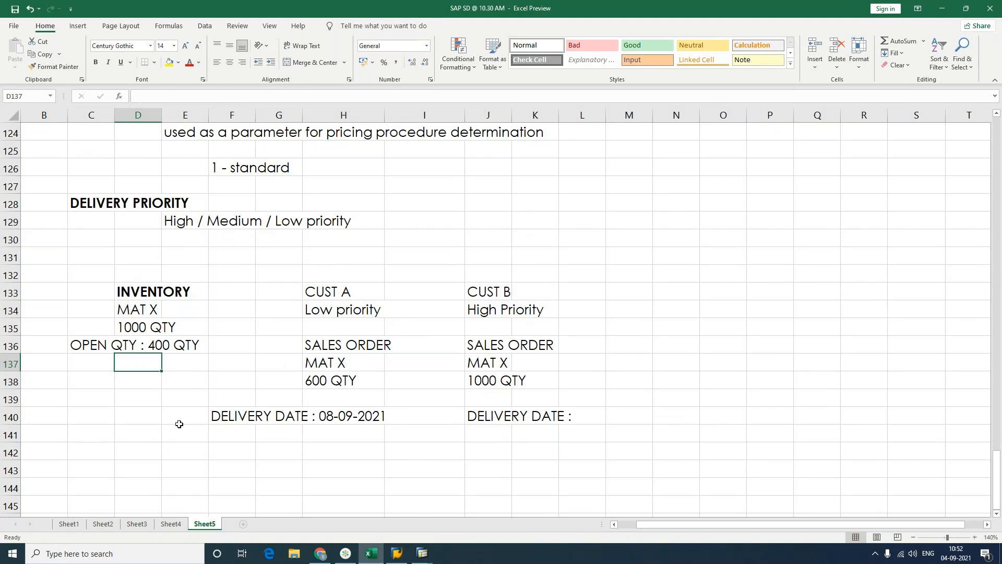
{"action": "left_click", "coordinate": [344, 554]}
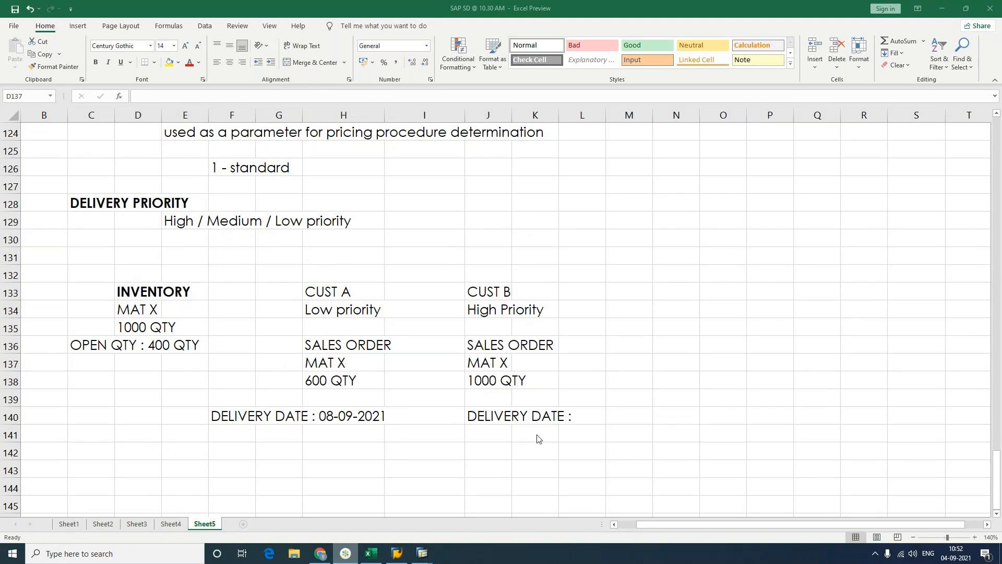
{"action": "left_click", "coordinate": [484, 314]}
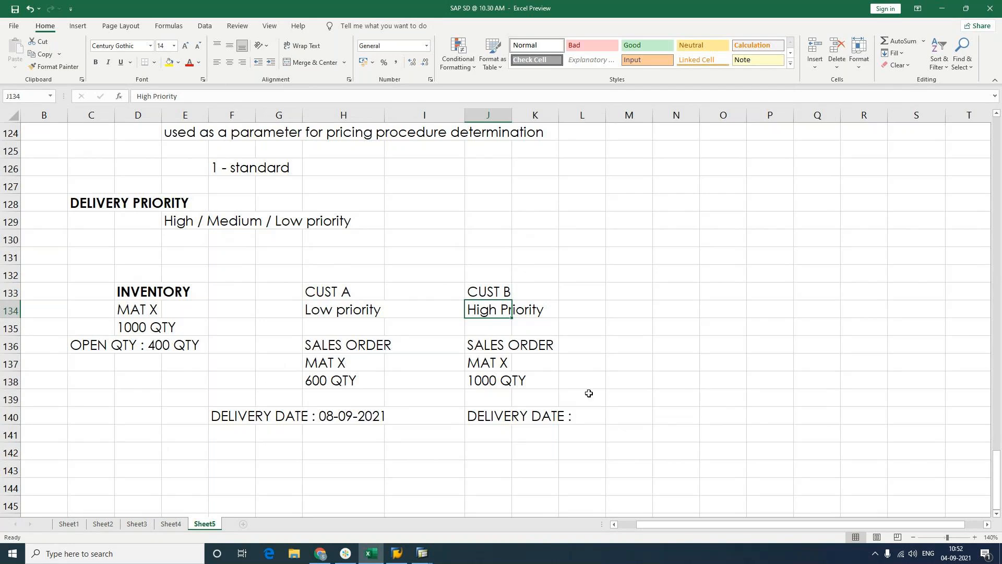
{"action": "left_click", "coordinate": [318, 436]}
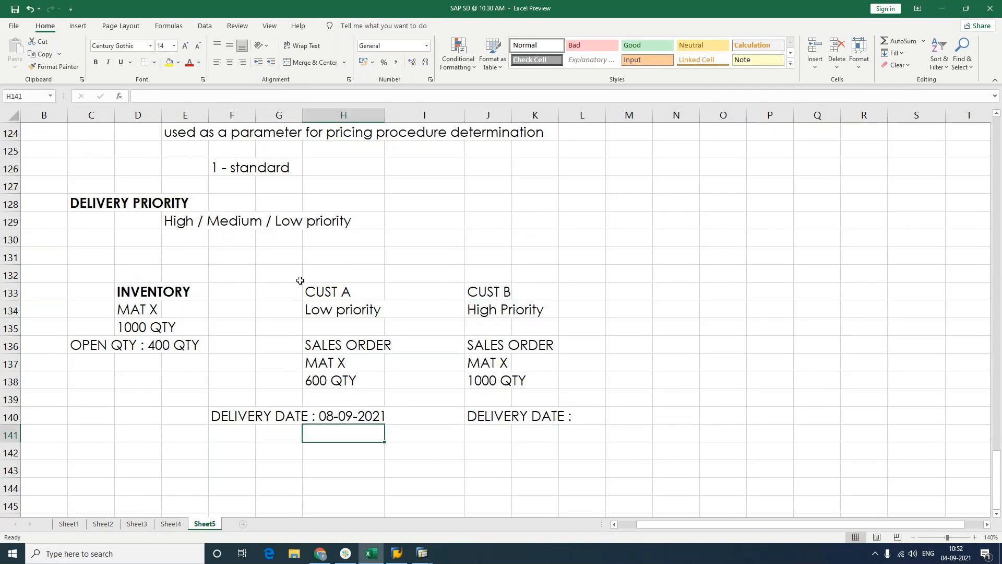
{"action": "left_click", "coordinate": [568, 395]}
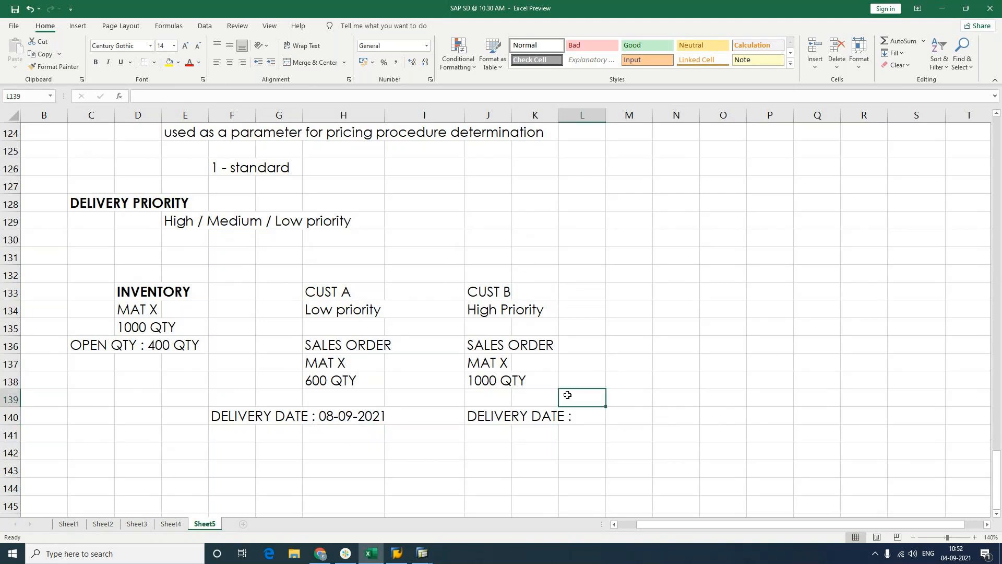
{"action": "left_click", "coordinate": [301, 397]}
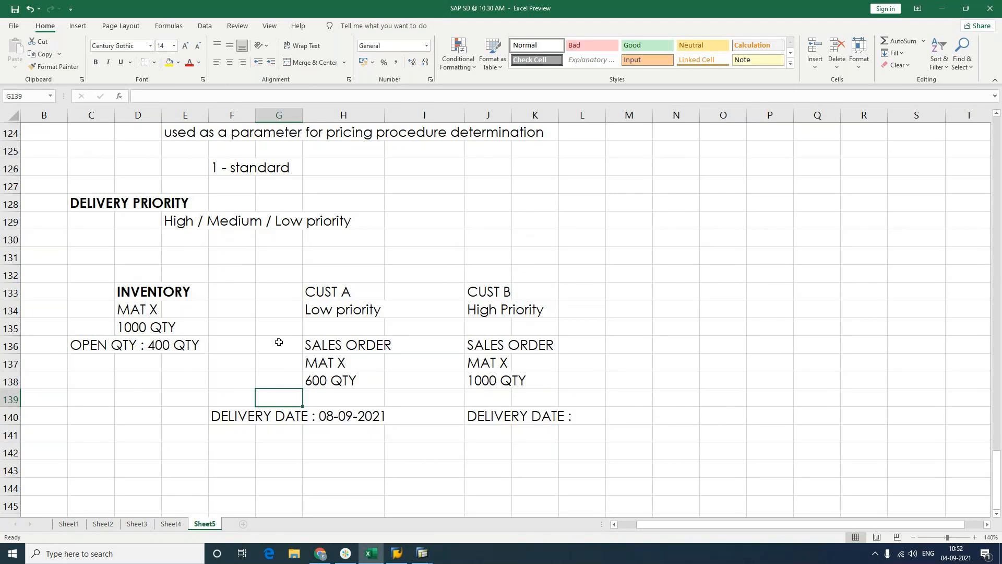
{"action": "left_click", "coordinate": [573, 391]}
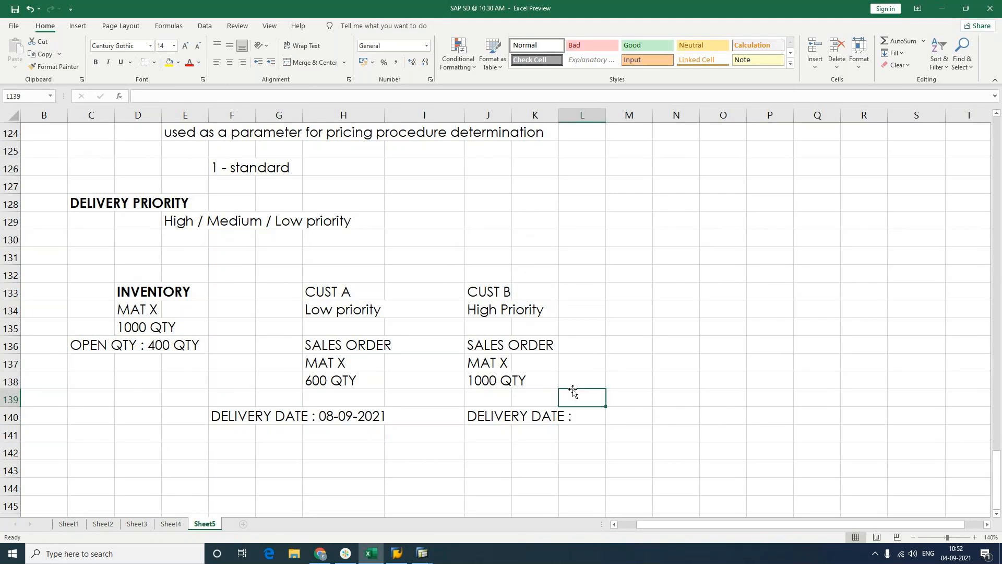
{"action": "left_click", "coordinate": [324, 398]}
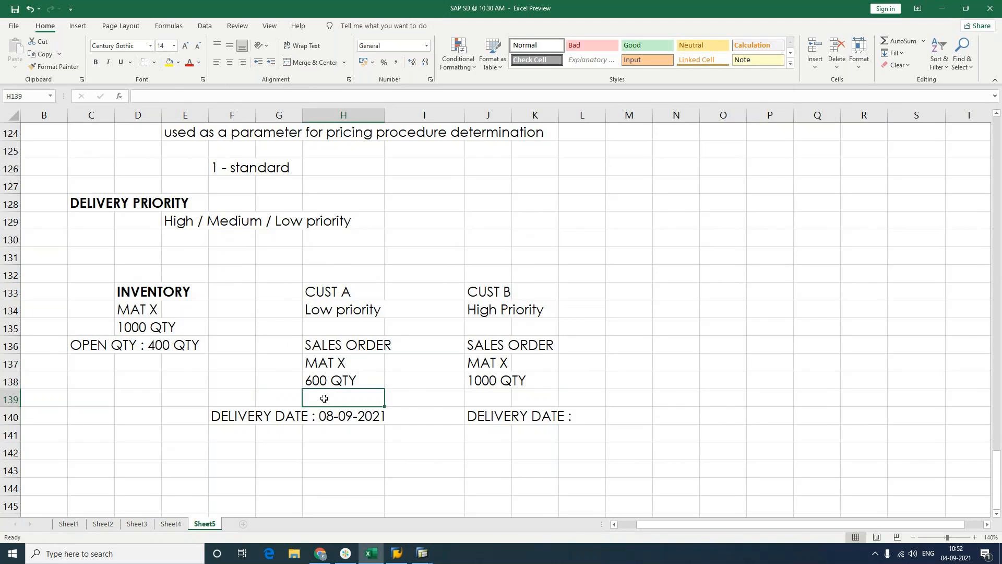
{"action": "left_click", "coordinate": [320, 417]}
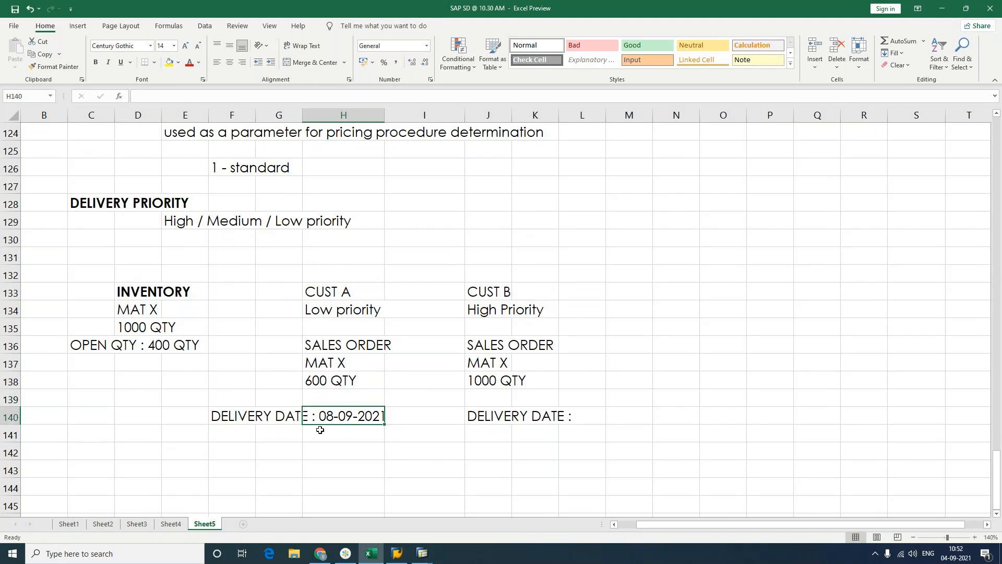
{"action": "left_click", "coordinate": [321, 441]}
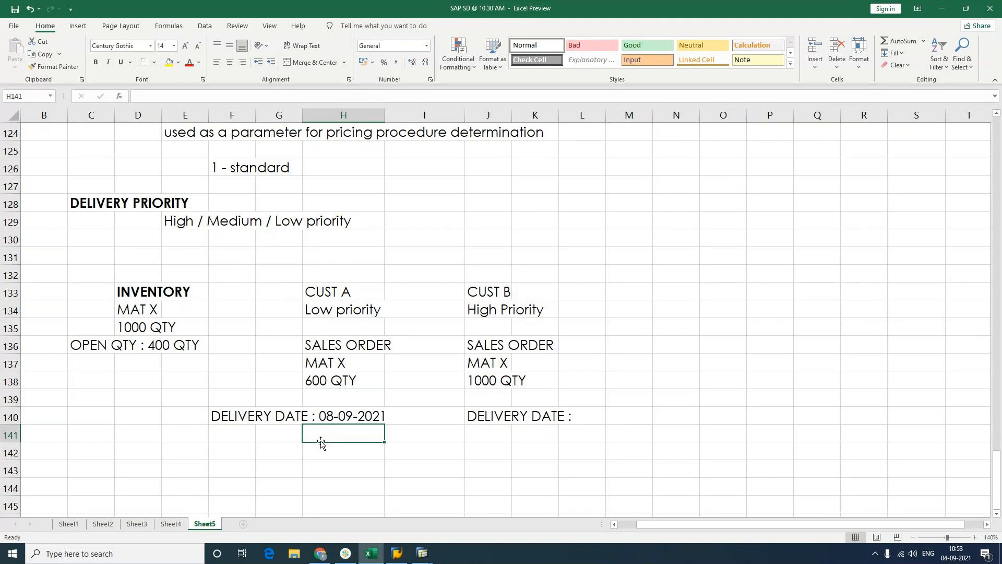
{"action": "left_click", "coordinate": [585, 402]}
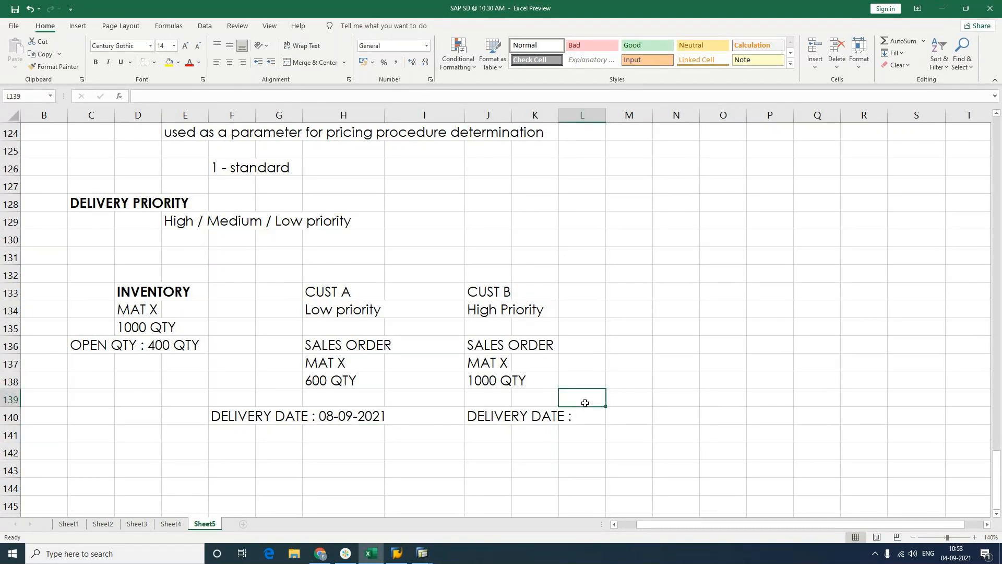
Enter "BACKORDER PROCESSING" in cell N137 beside the customer orders and format it bold and italic
{"action": "left_click", "coordinate": [682, 368]}
{"action": "type", "text": "BACKO"}
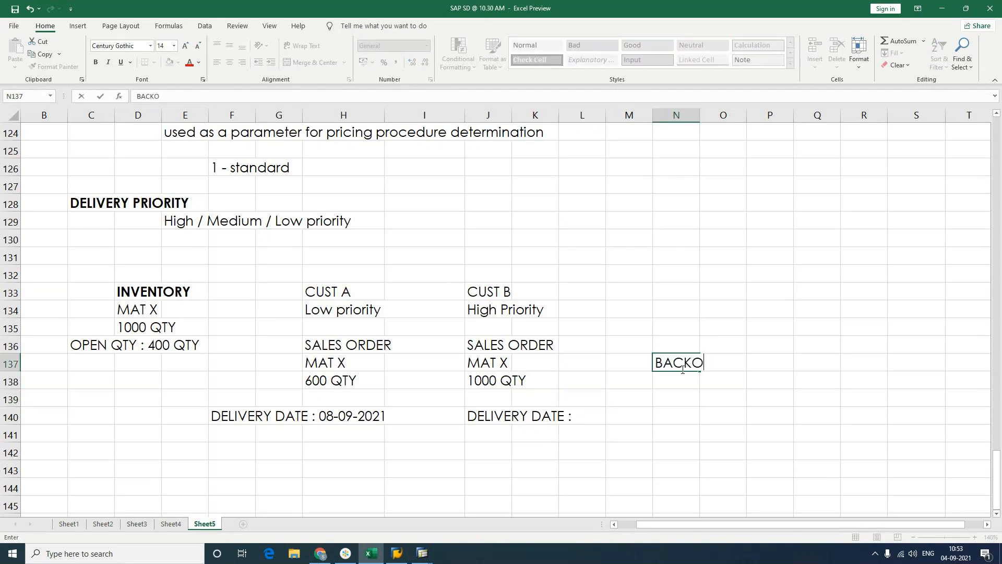
{"action": "type", "text": "RDER PROCES"}
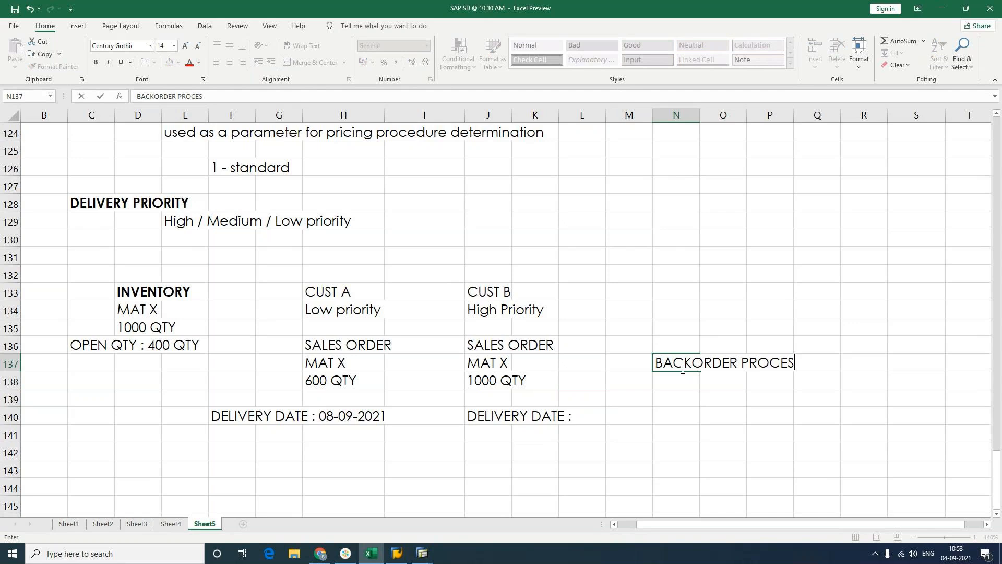
{"action": "type", "text": "SING"}
{"action": "key", "text": "ctrl+Return"}
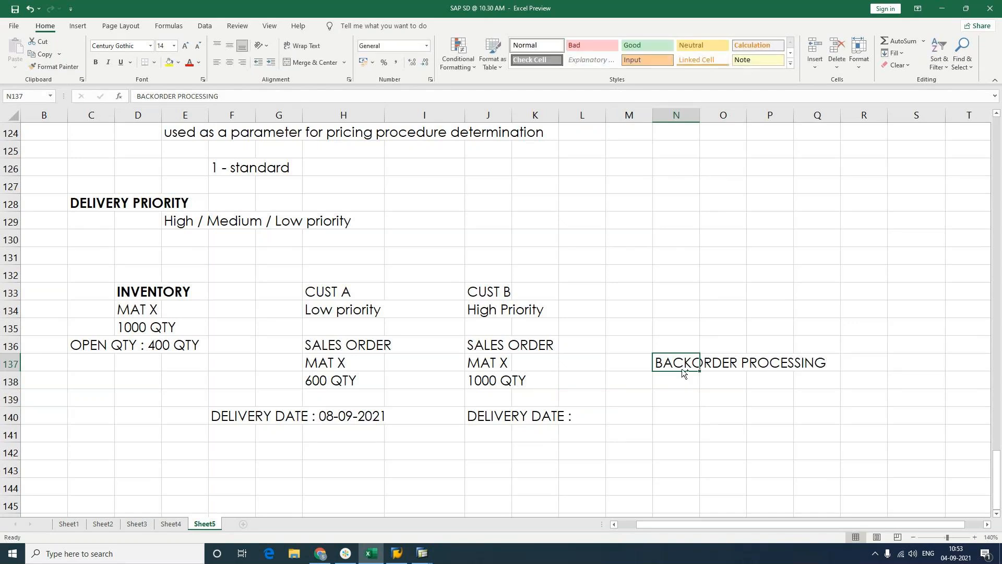
{"action": "key", "text": "ctrl+b"}
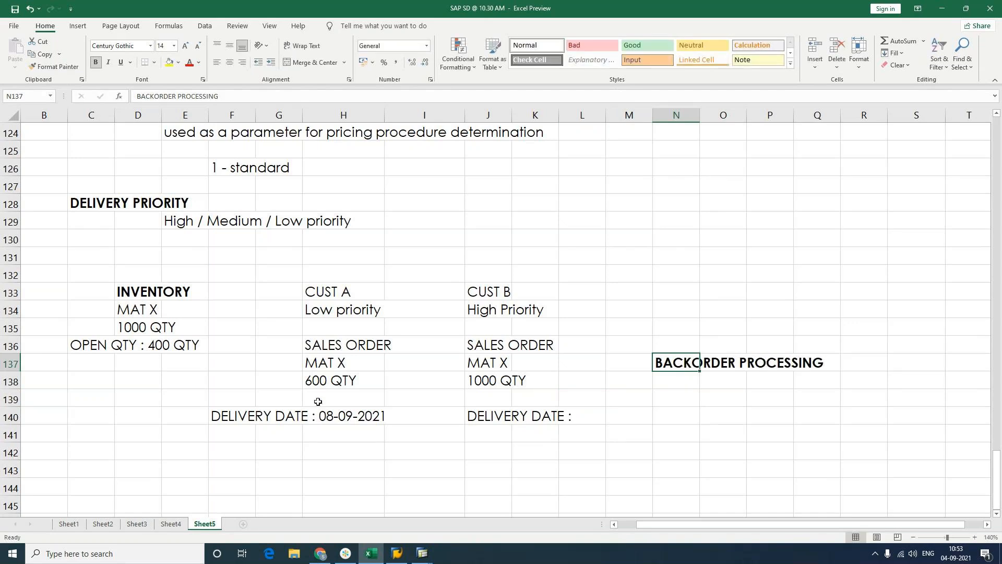
{"action": "scroll", "coordinate": [318, 402], "scroll_direction": "down", "scroll_amount": 1}
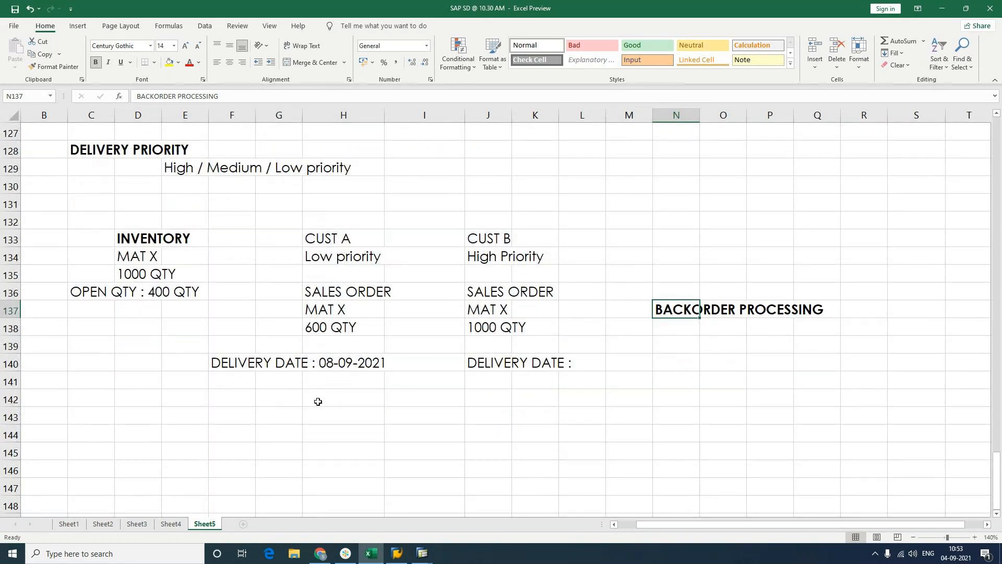
{"action": "key", "text": "ctrl+i"}
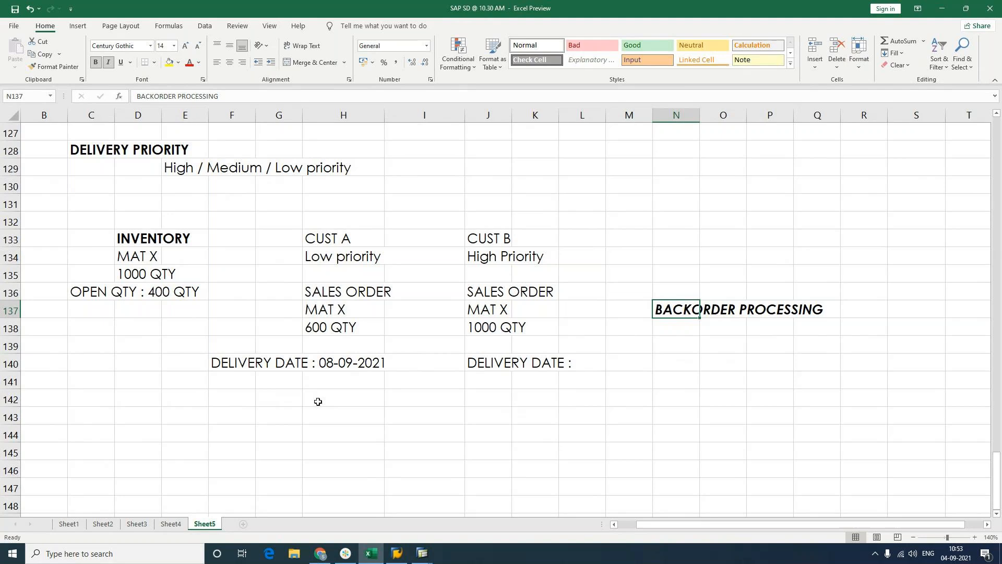
Switch to SAP's Create Customer window and set the Delivery Priority to 01 (High) from its value list
{"action": "left_click", "coordinate": [94, 164]}
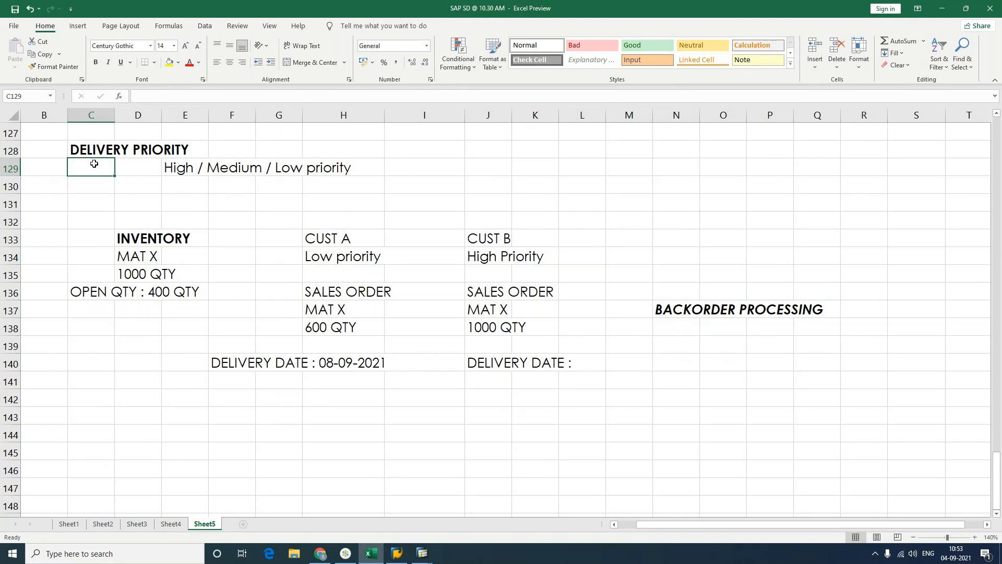
{"action": "left_click", "coordinate": [178, 181]}
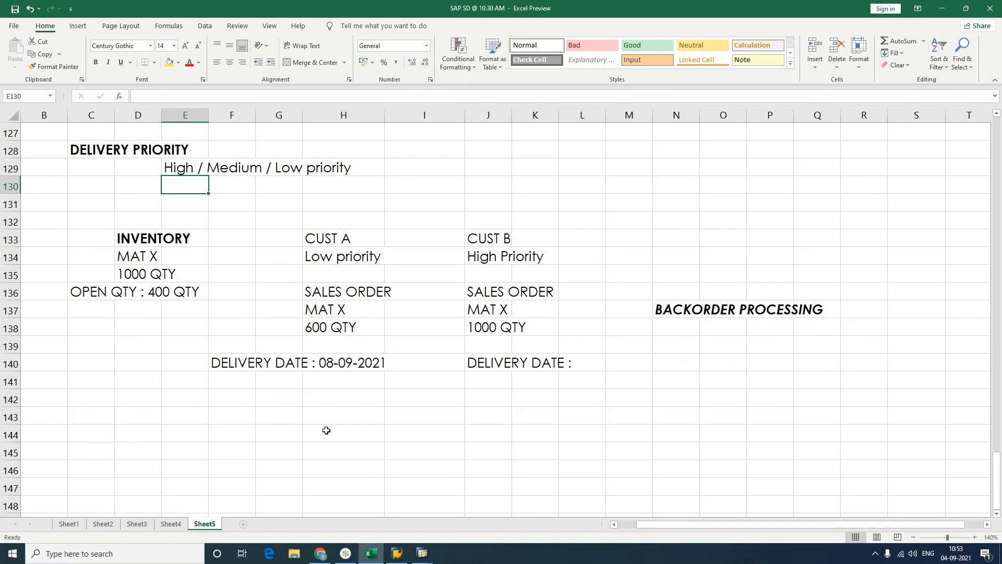
{"action": "mouse_move", "coordinate": [427, 558]}
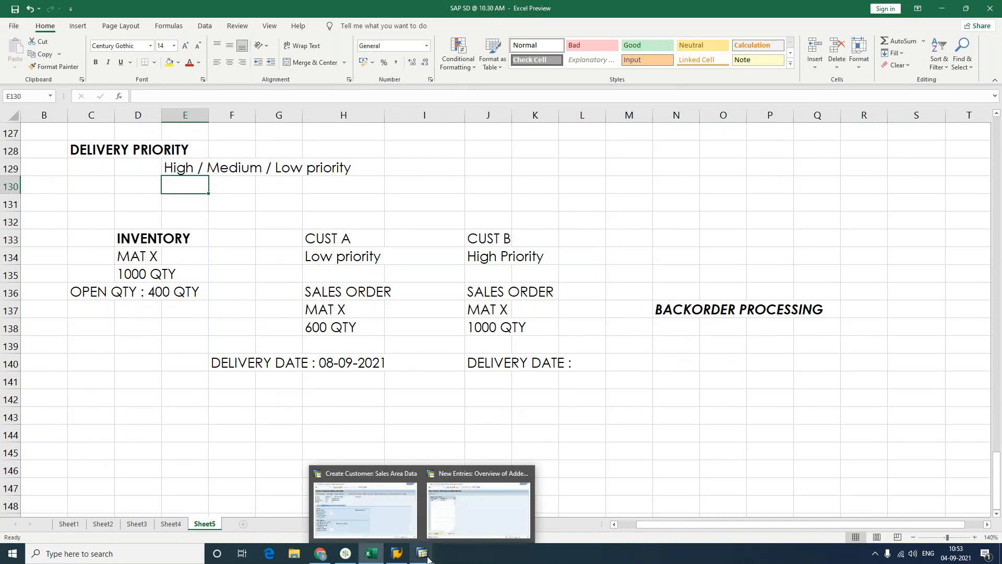
{"action": "left_click", "coordinate": [387, 511]}
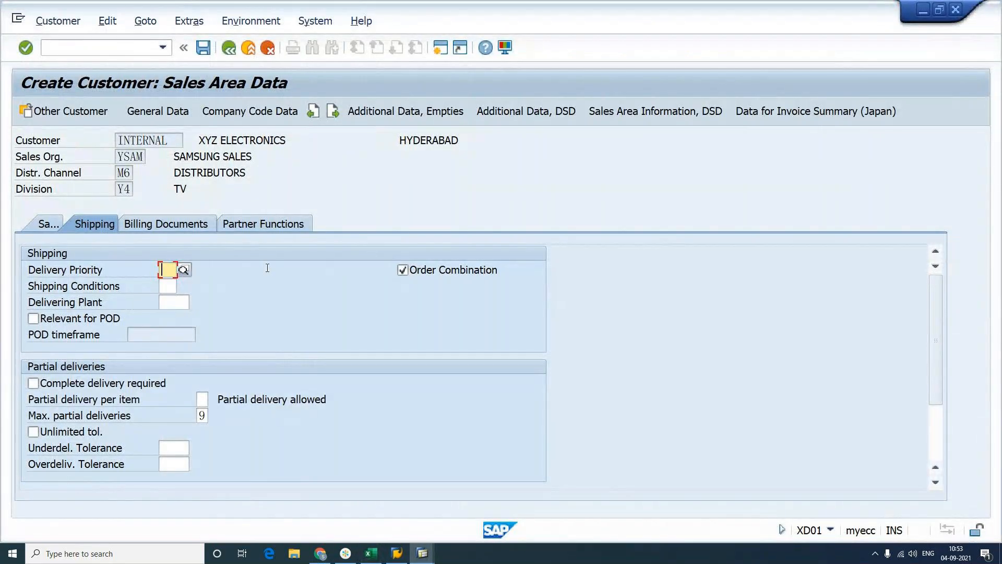
{"action": "key", "text": "Return"}
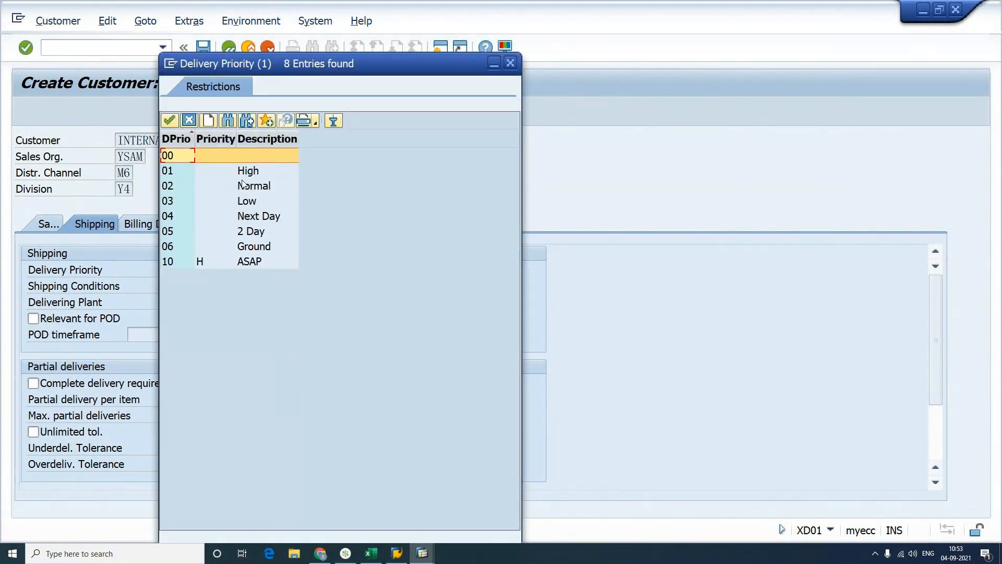
{"action": "key", "text": "Down"}
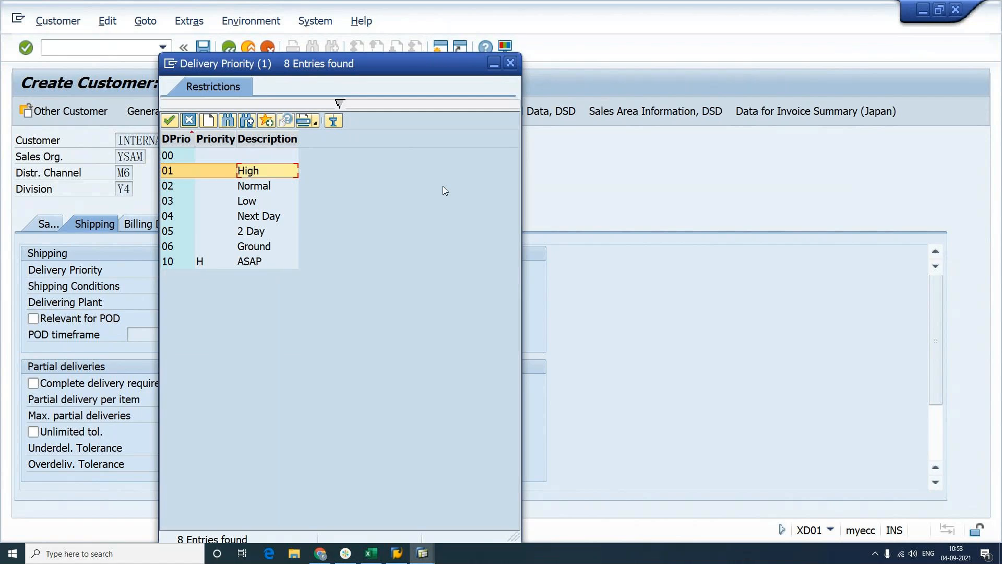
{"action": "key", "text": "Return"}
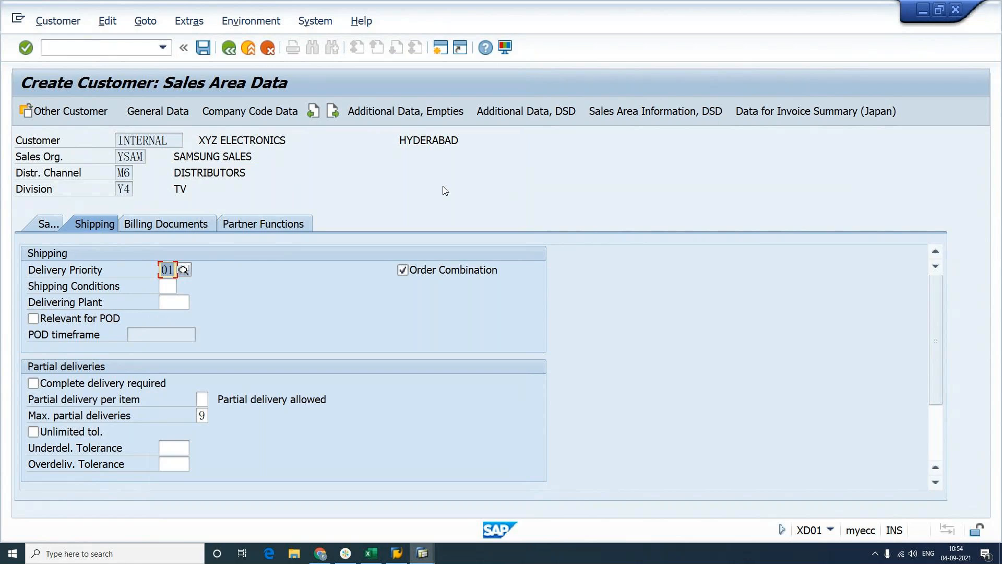
Open the possible values for Shipping Conditions and highlight entry 01, As soon as possible
{"action": "key", "text": "Tab"}
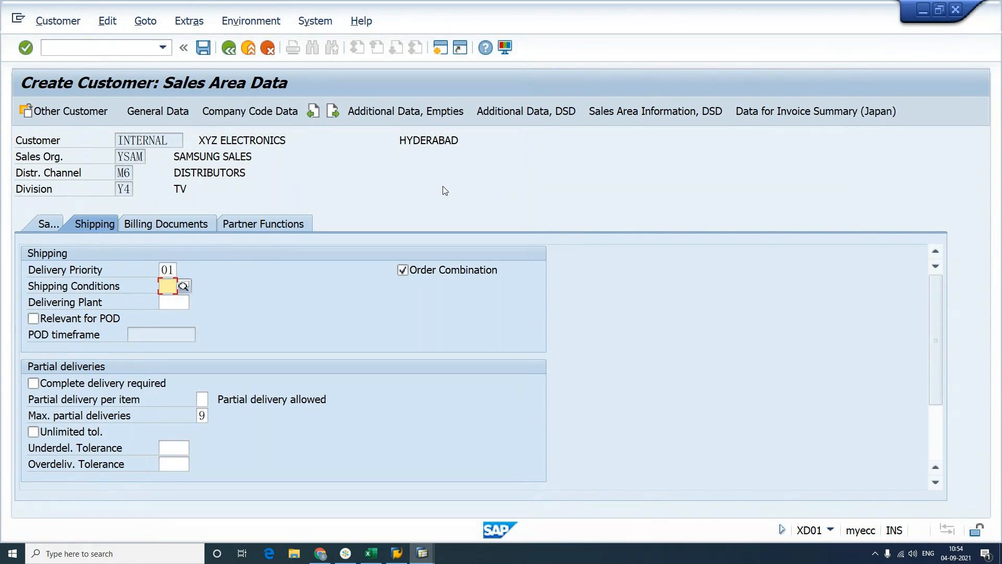
{"action": "left_click", "coordinate": [78, 281]}
{"action": "left_click", "coordinate": [168, 289]}
{"action": "left_click", "coordinate": [185, 287]}
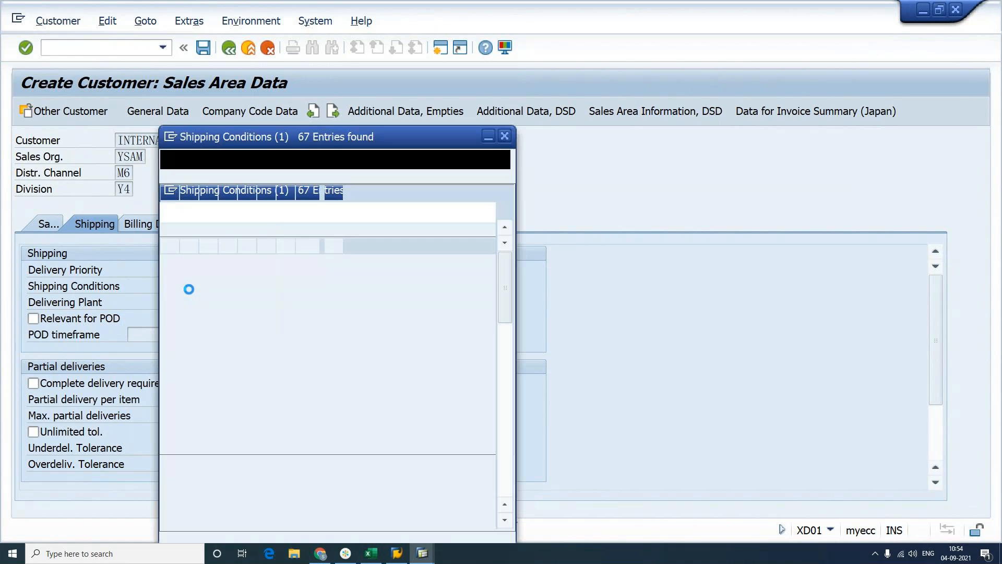
{"action": "left_click", "coordinate": [248, 243]}
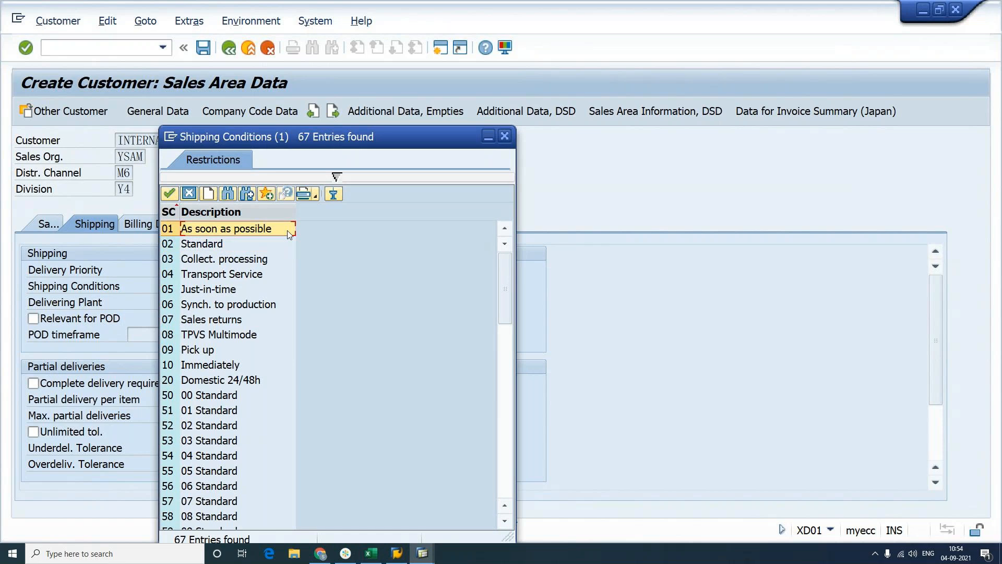
{"action": "left_click", "coordinate": [220, 350]}
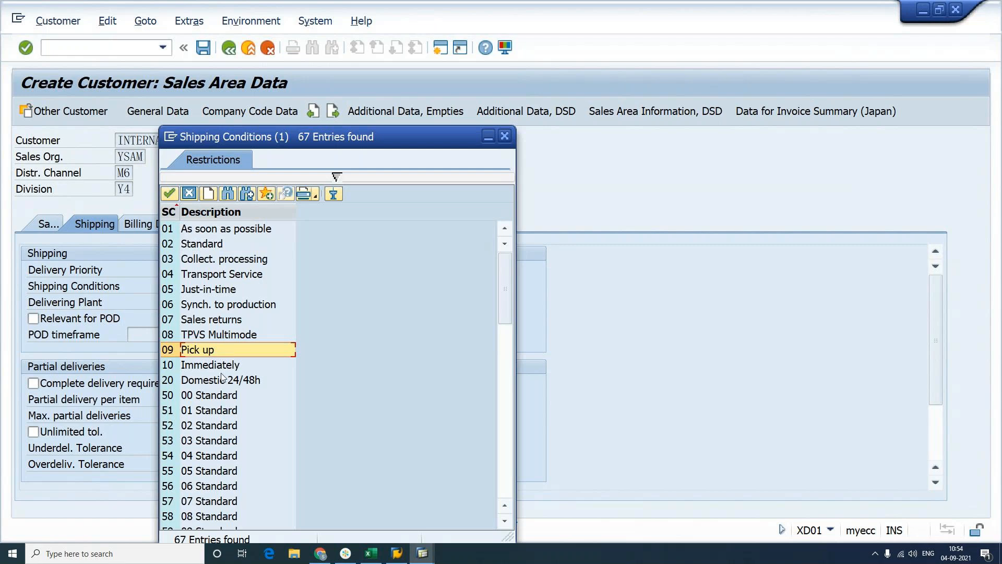
{"action": "left_click", "coordinate": [222, 368]}
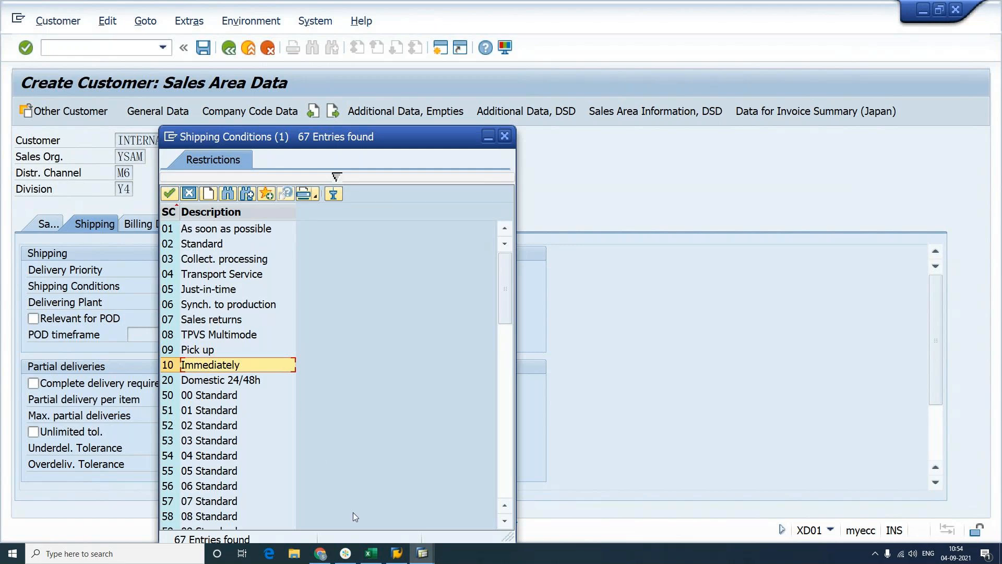
{"action": "left_click", "coordinate": [237, 232]}
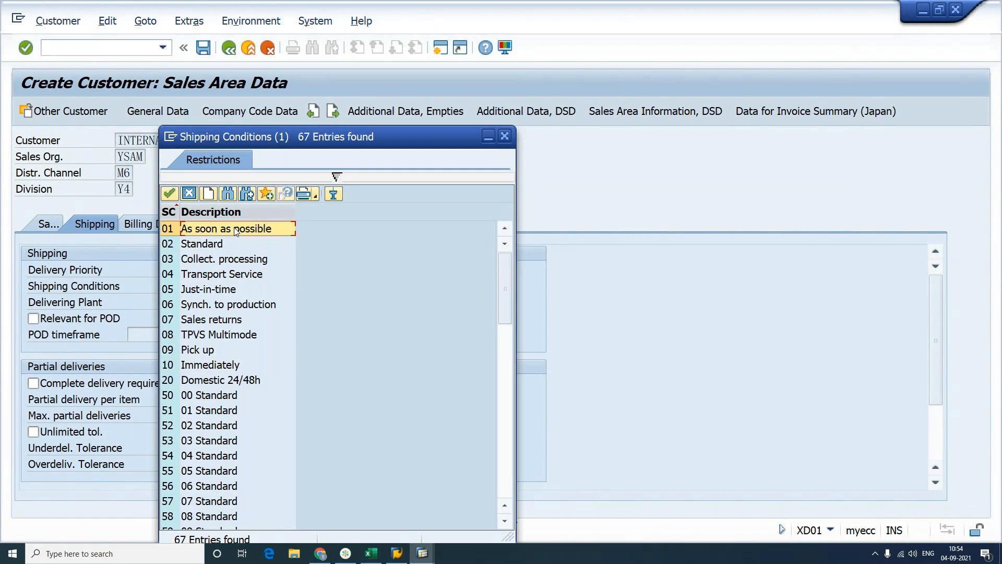
Set the customer's shipping conditions to 01, As soon as possible, and have the entry validated
{"action": "double_click", "coordinate": [237, 231]}
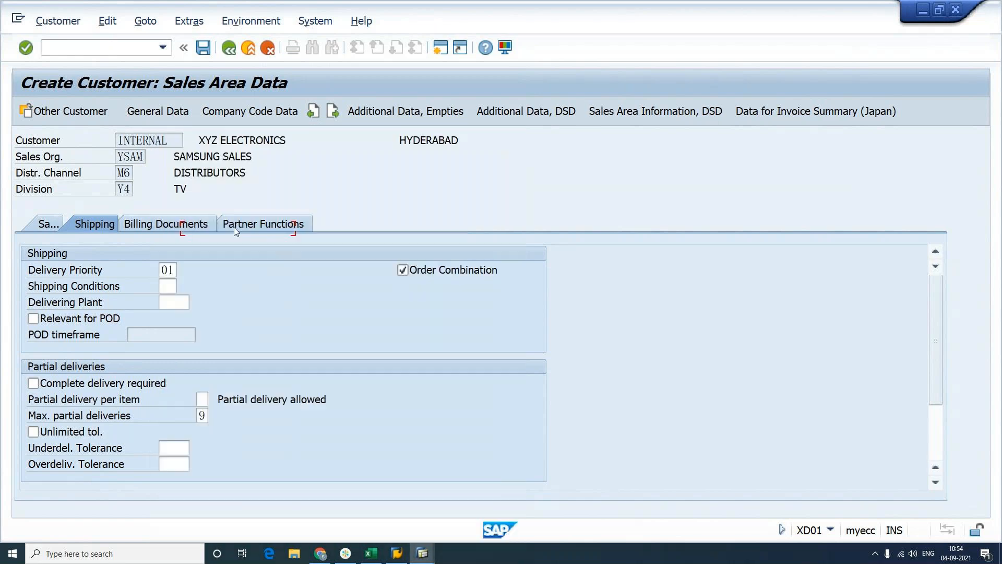
{"action": "key", "text": "Return"}
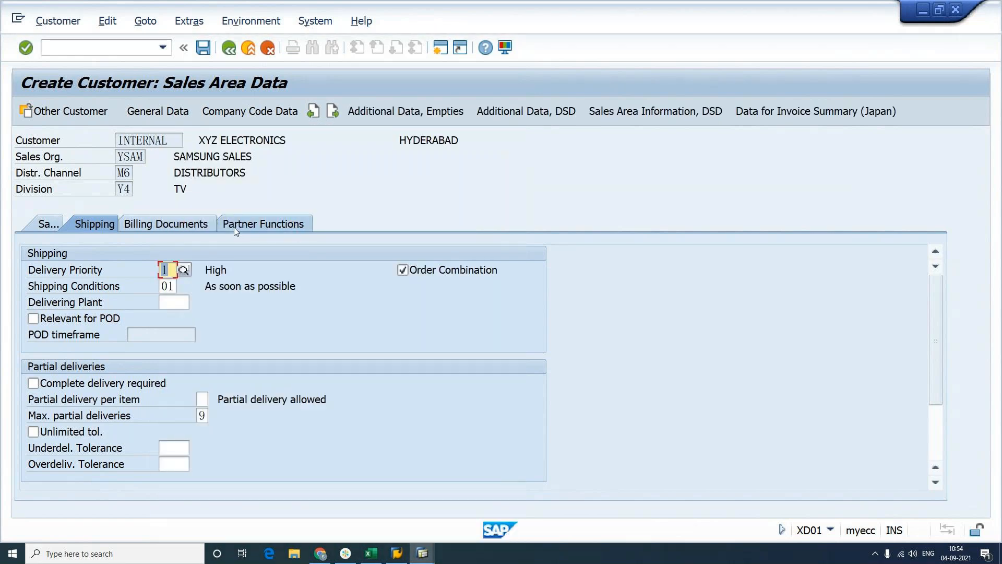
Switch to the Excel notes and add the bold heading "SHIPPING CONDITIONS" in cell C144 of Sheet5
{"action": "left_click", "coordinate": [370, 553]}
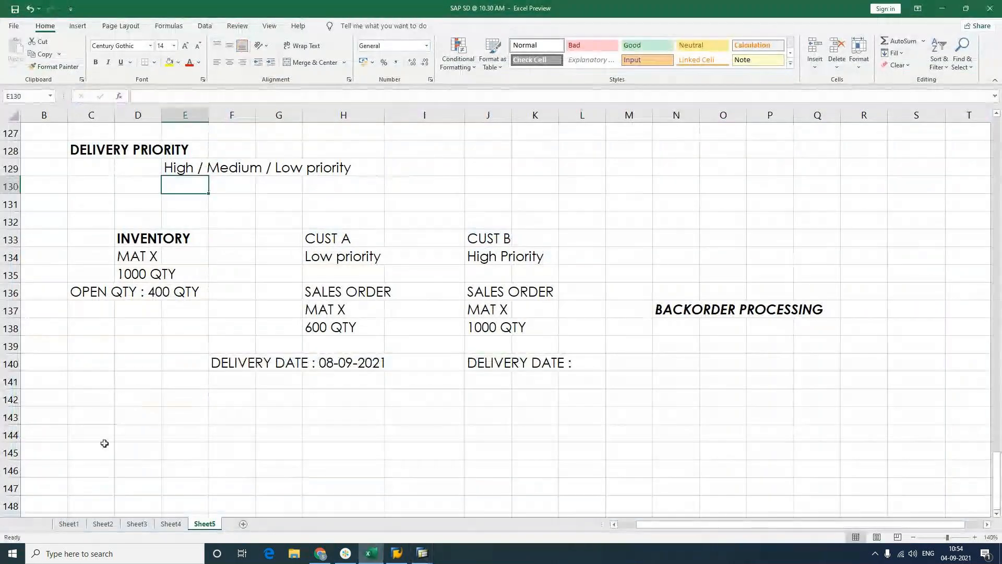
{"action": "left_click", "coordinate": [103, 441]}
{"action": "type", "text": "SHIP"}
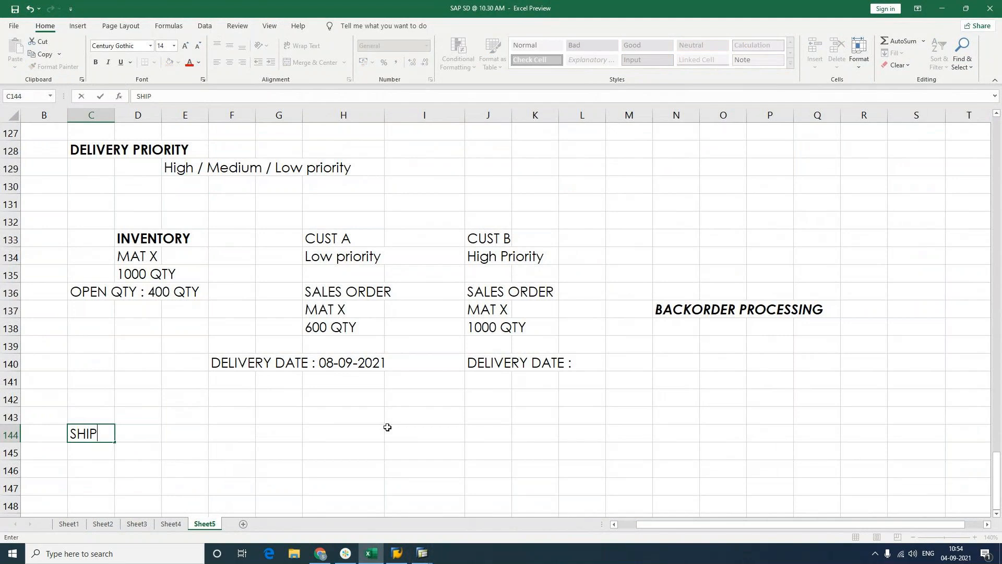
{"action": "type", "text": "PING COND"}
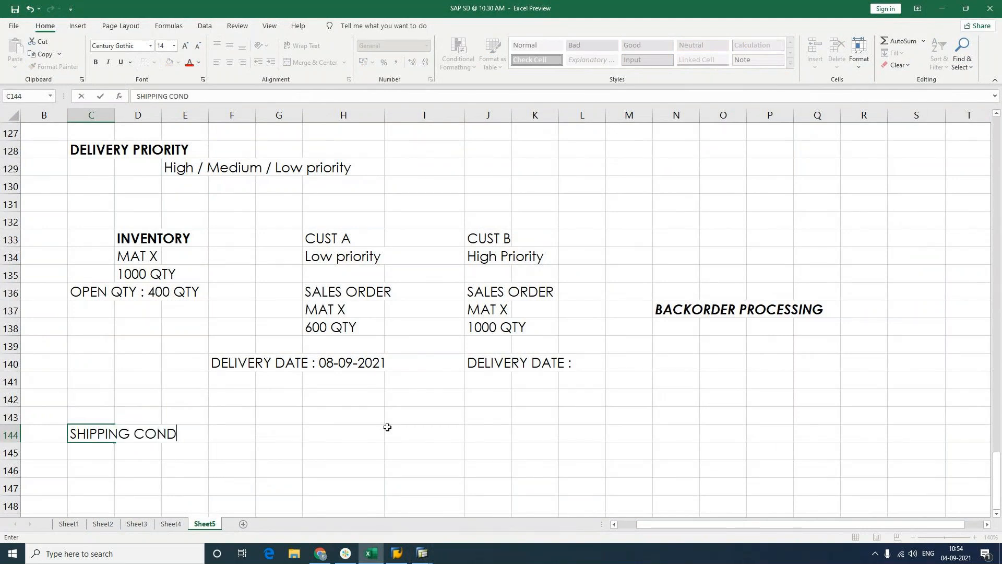
{"action": "type", "text": "ITIONS"}
{"action": "key", "text": "Return"}
{"action": "key", "text": "Up"}
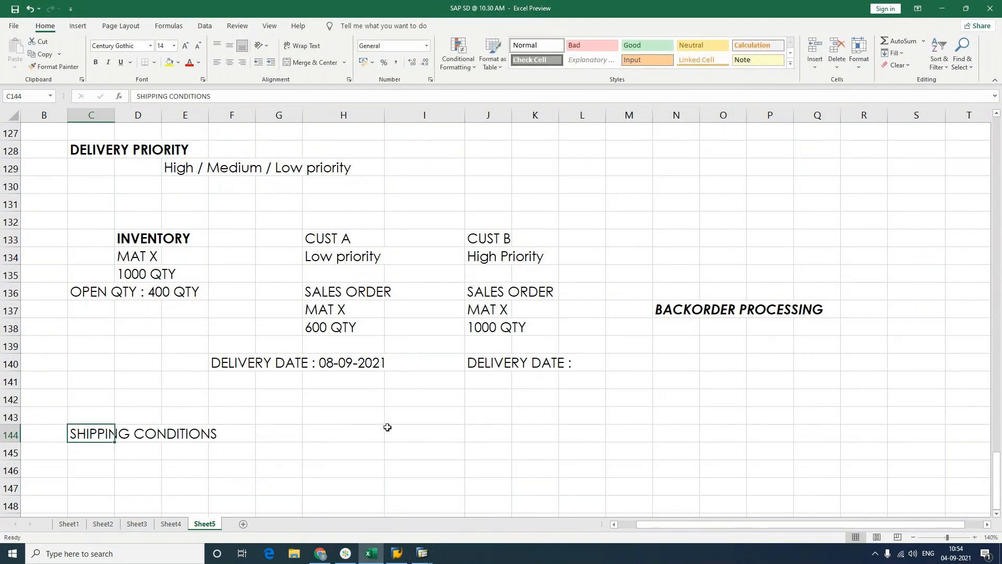
{"action": "key", "text": "ctrl+b"}
Enter the note "Parameter used for shipping point determination" in cell E145, below the shipping conditions heading
{"action": "key", "text": "Down"}
{"action": "key", "text": "Right"}
{"action": "key", "text": "Right"}
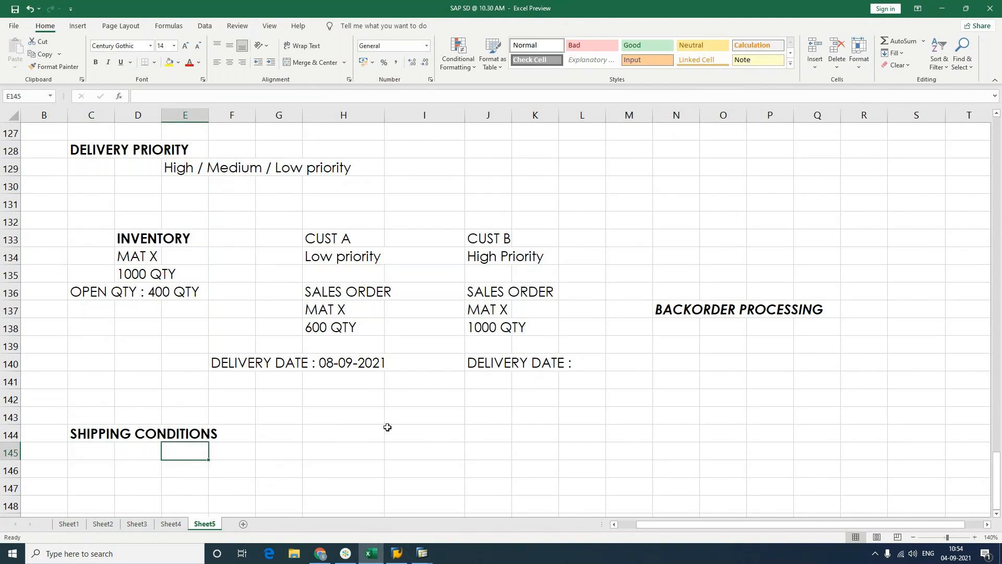
{"action": "type", "text": "pARAMETER"}
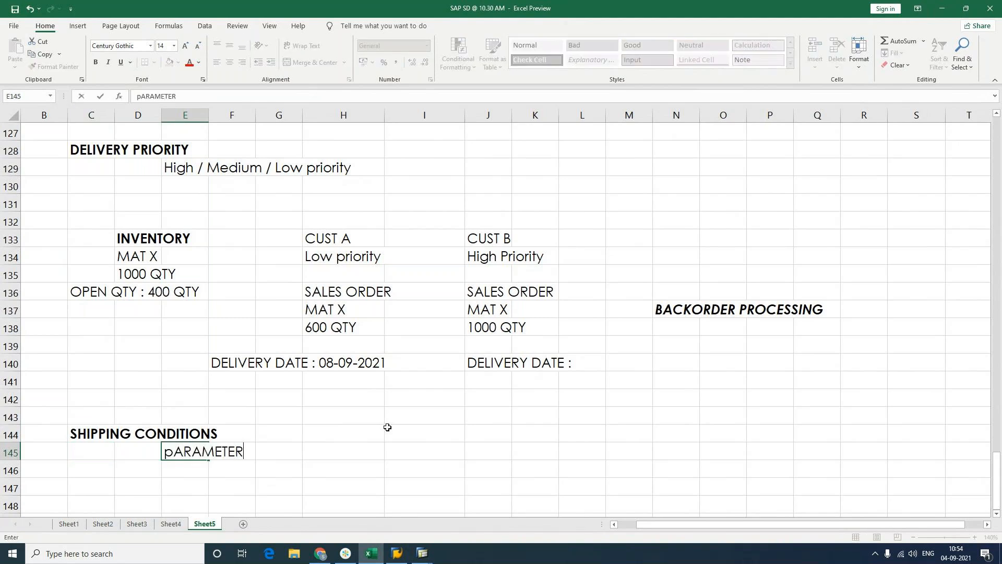
{"action": "type", "text": " used fo"}
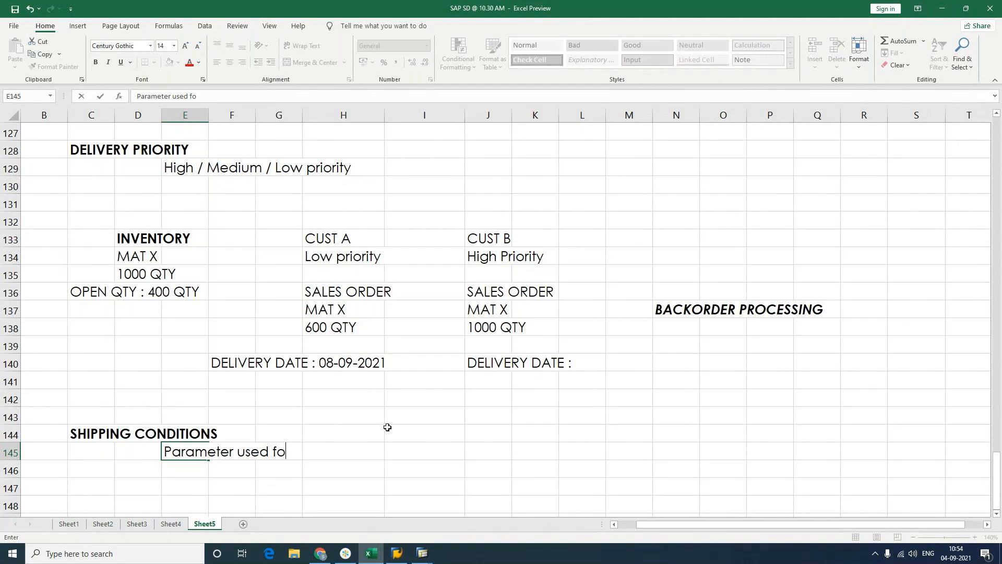
{"action": "type", "text": "r shipping poin"}
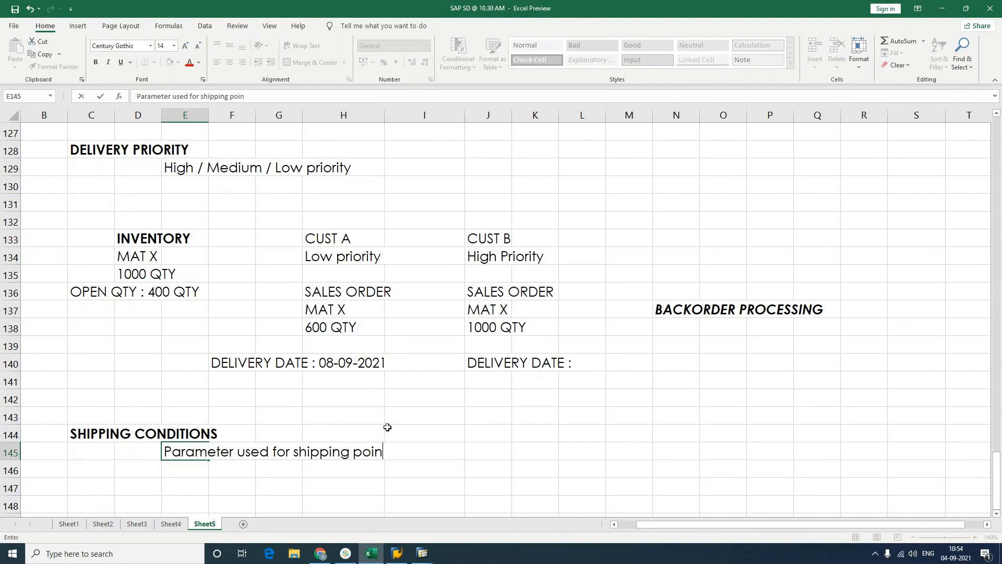
{"action": "type", "text": "t determi"}
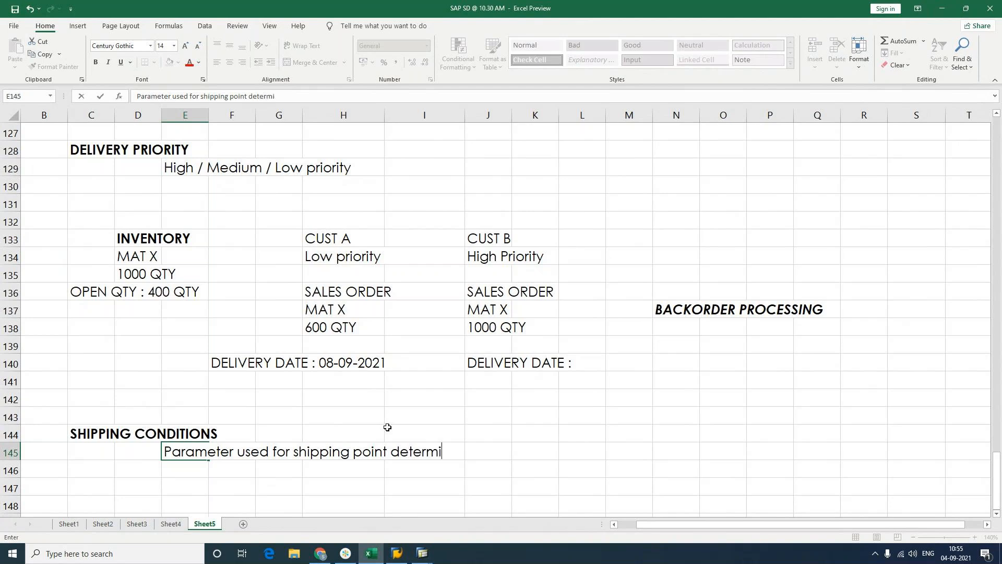
{"action": "type", "text": "nation"}
{"action": "key", "text": "Return"}
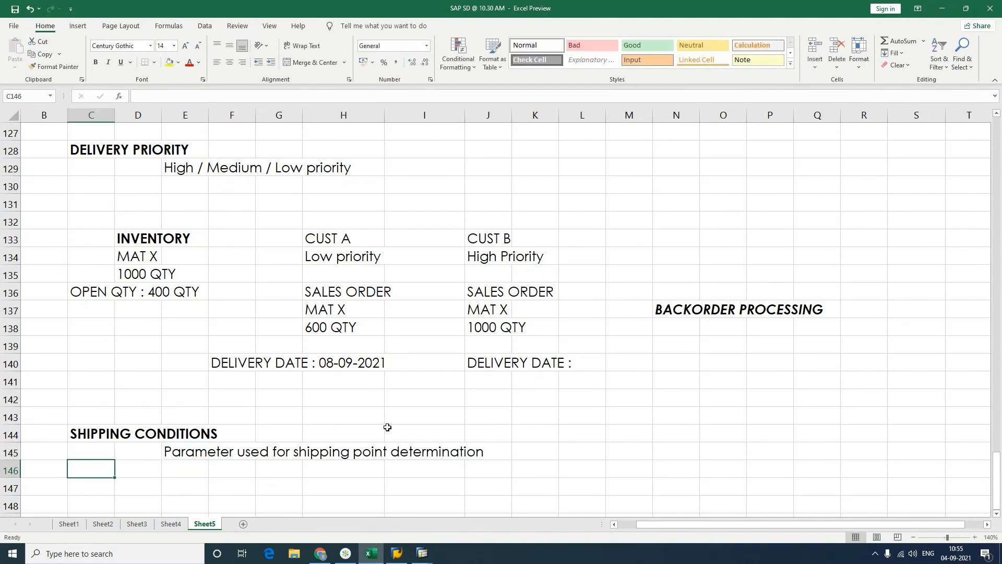
{"action": "left_click", "coordinate": [316, 468]}
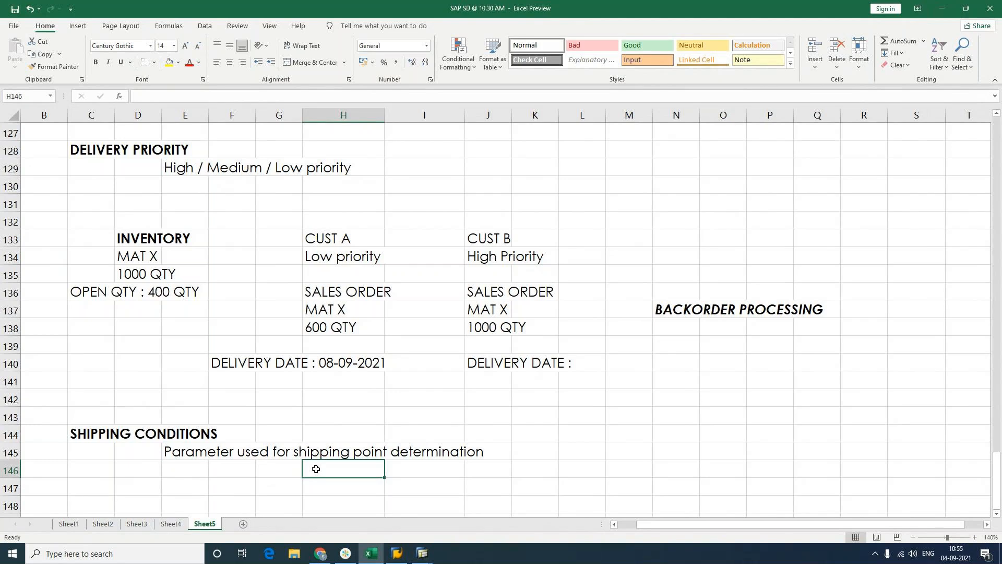
Switch back to SAP, set the delivering plant to SAP1 from its value list and mark the customer as relevant for POD
{"action": "key", "text": "alt+Tab"}
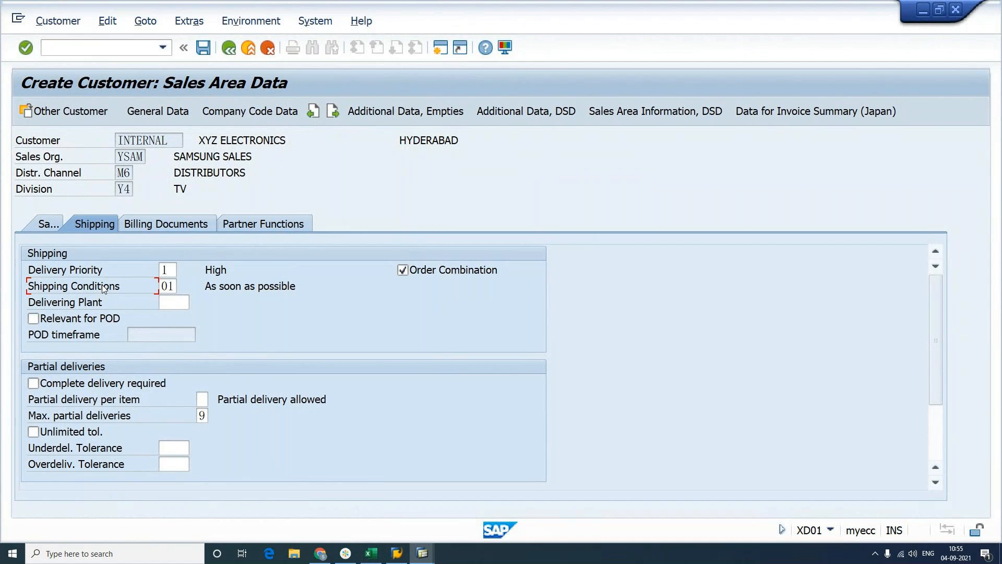
{"action": "left_click", "coordinate": [172, 303]}
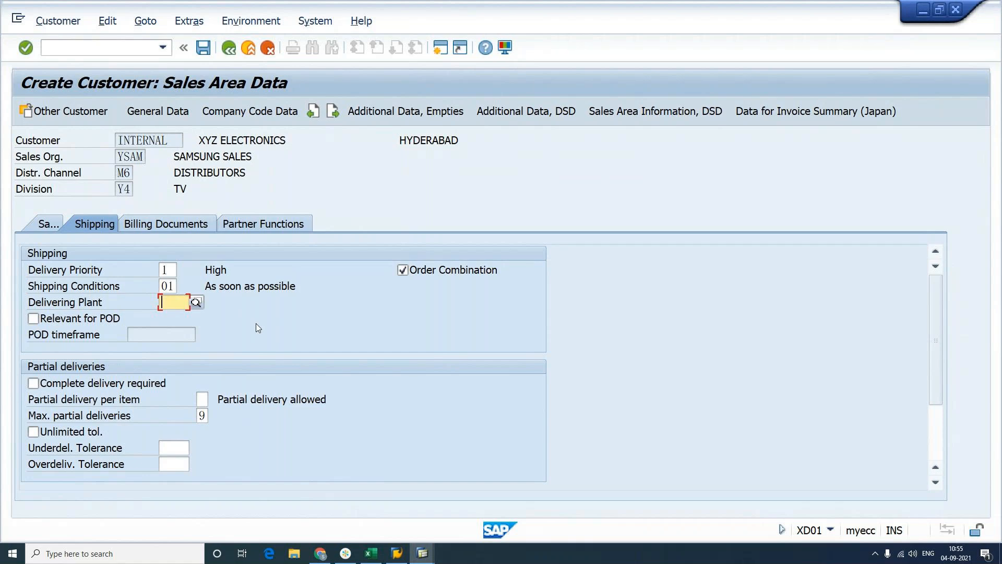
{"action": "key", "text": "F4"}
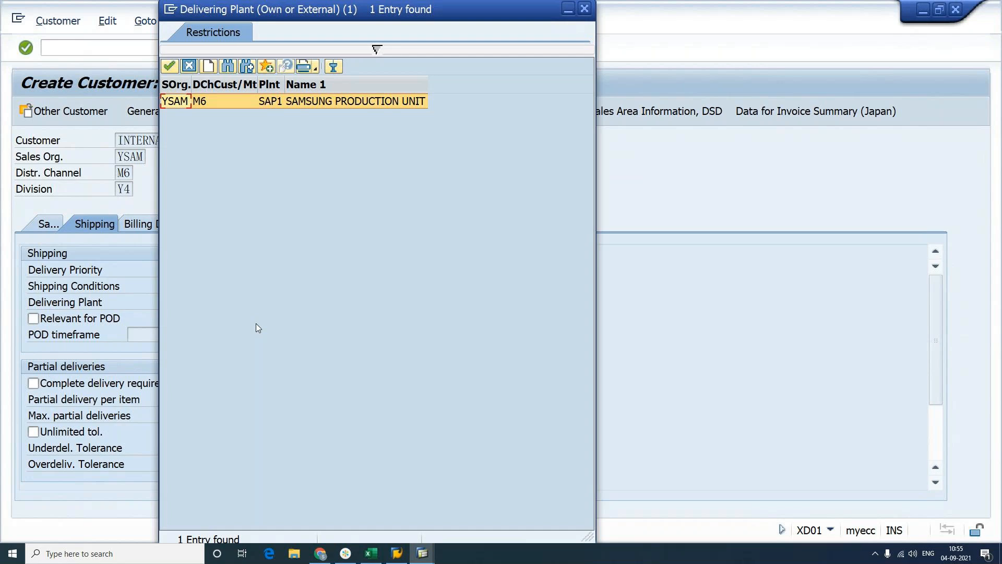
{"action": "double_click", "coordinate": [273, 101]}
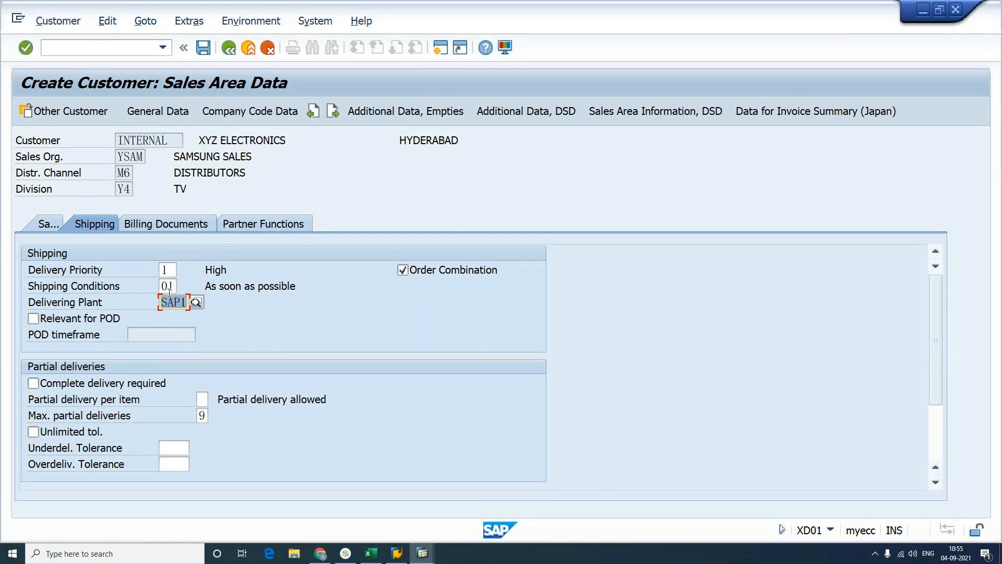
{"action": "left_click", "coordinate": [55, 322]}
{"action": "key", "text": "Return"}
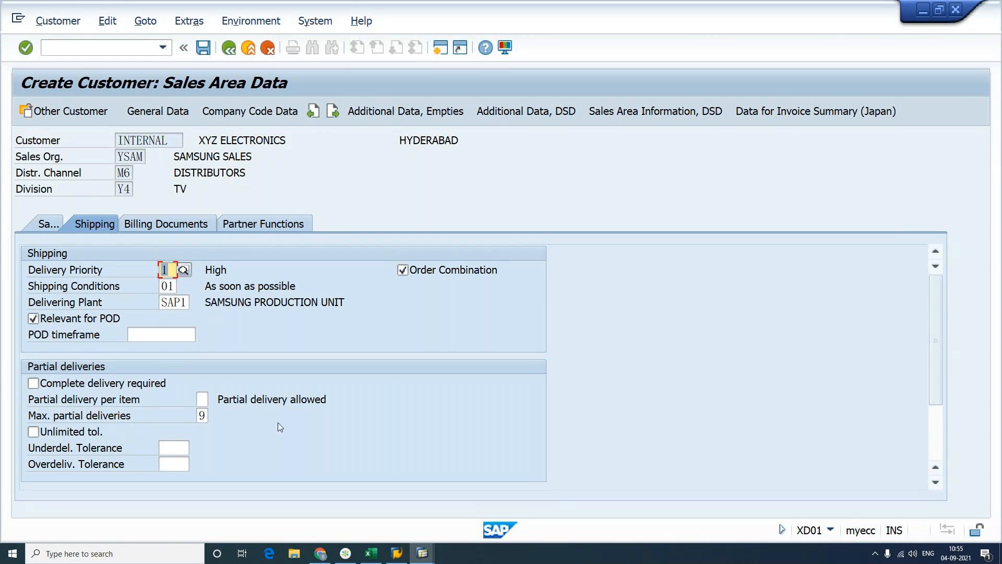
Switch to the Excel notes and add the bold heading "POD - PROOF OF DELIVERY" in cell C147
{"action": "left_click", "coordinate": [372, 553]}
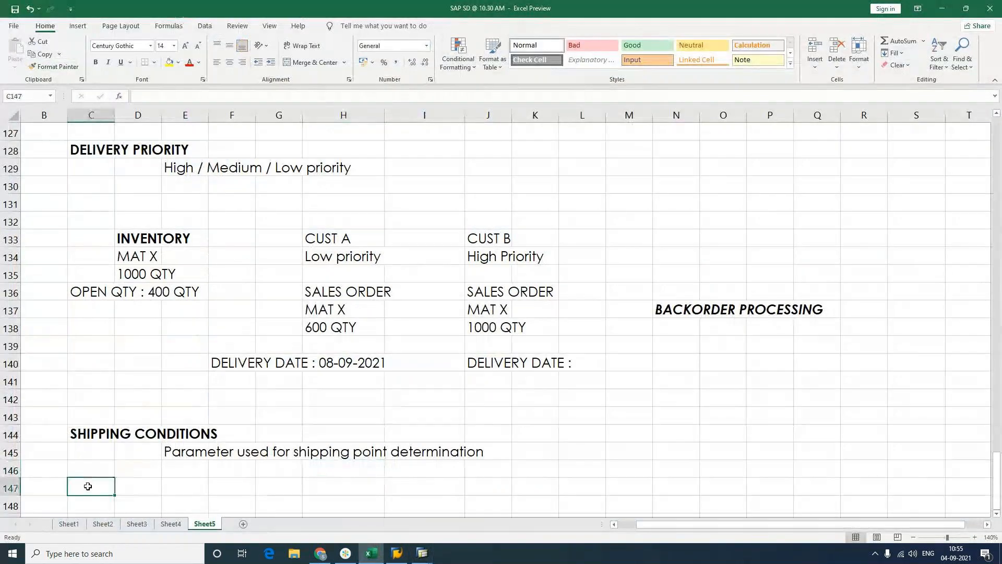
{"action": "type", "text": "pod"}
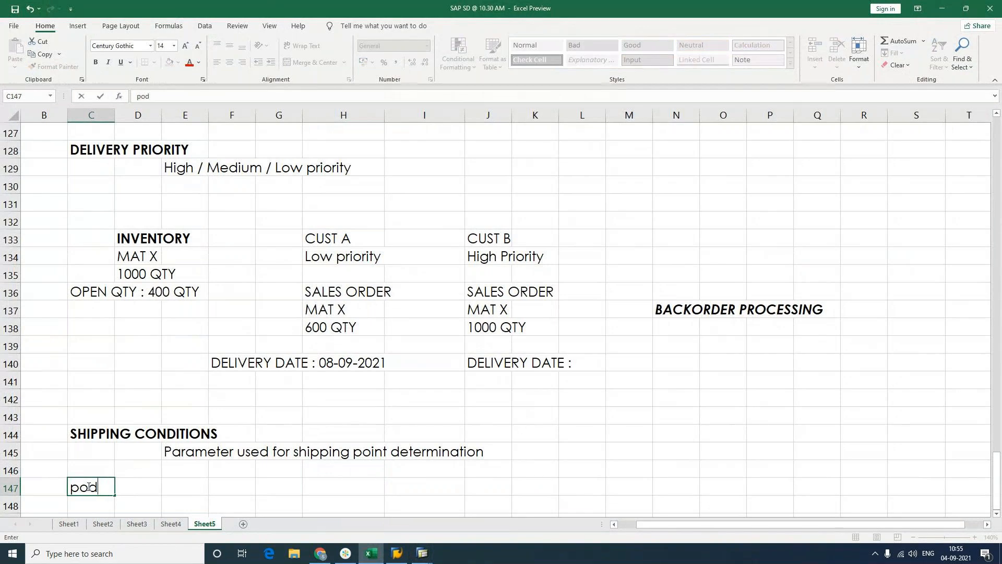
{"action": "key", "text": "BackSpace"}
{"action": "key", "text": "BackSpace"}
{"action": "key", "text": "BackSpace"}
{"action": "type", "text": "POD - PROOF O"}
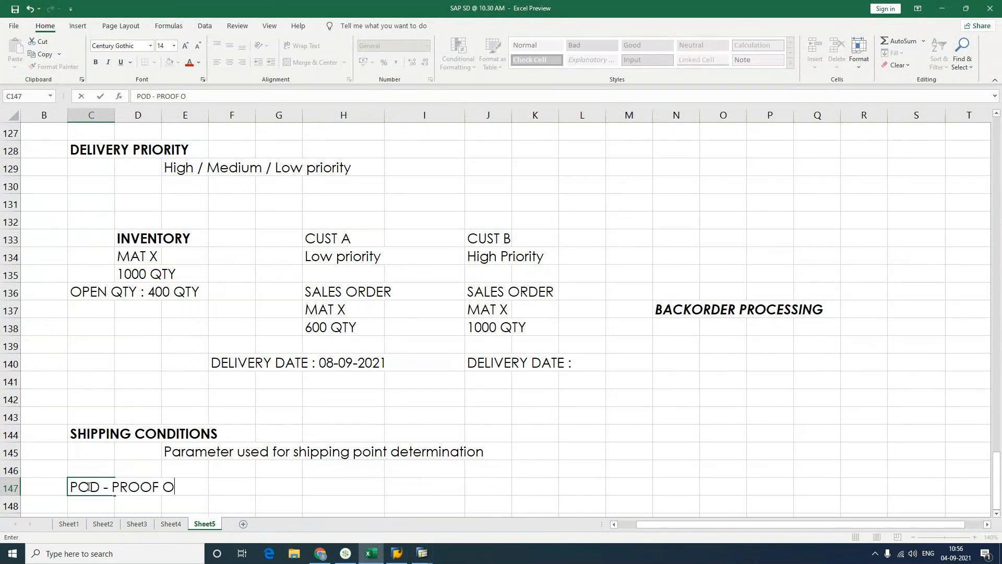
{"action": "type", "text": "F DELIVERY"}
{"action": "key", "text": "Return"}
{"action": "left_click", "coordinate": [89, 486]}
{"action": "key", "text": "ctrl+b"}
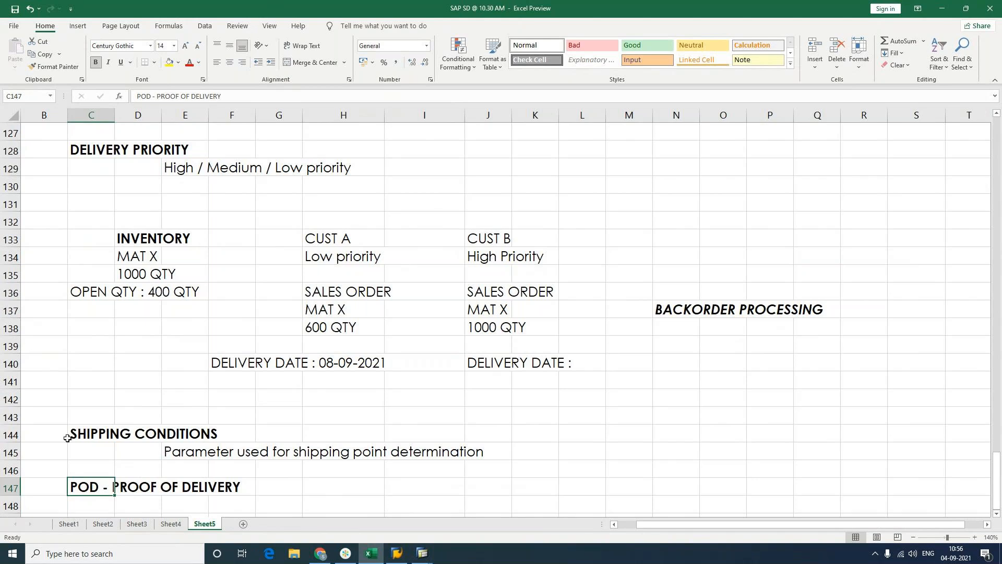
{"action": "scroll", "coordinate": [67, 438], "scroll_direction": "down", "scroll_amount": 2}
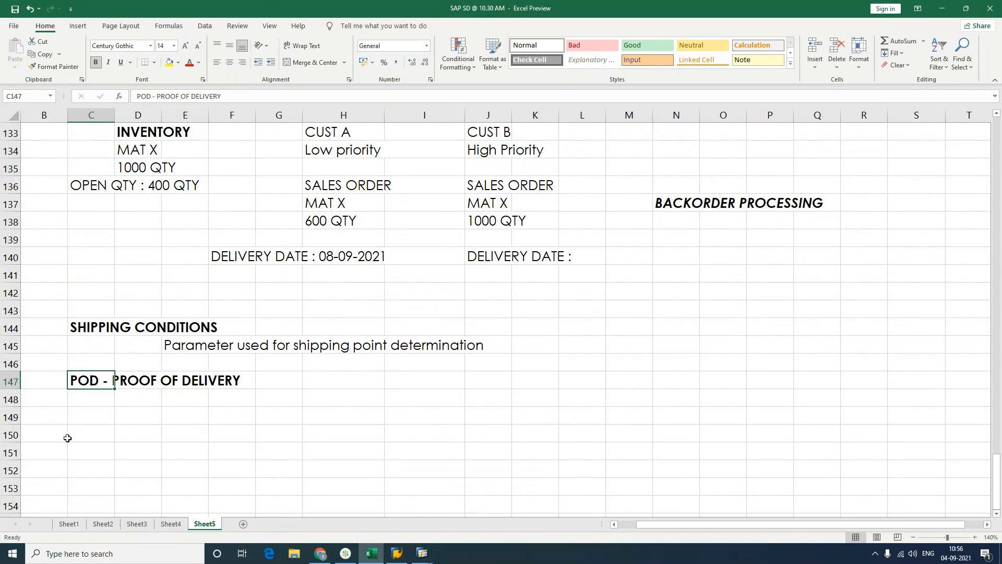
Switch back to SAP and set the customer's POD timeframe to 2
{"action": "key", "text": "alt+Tab"}
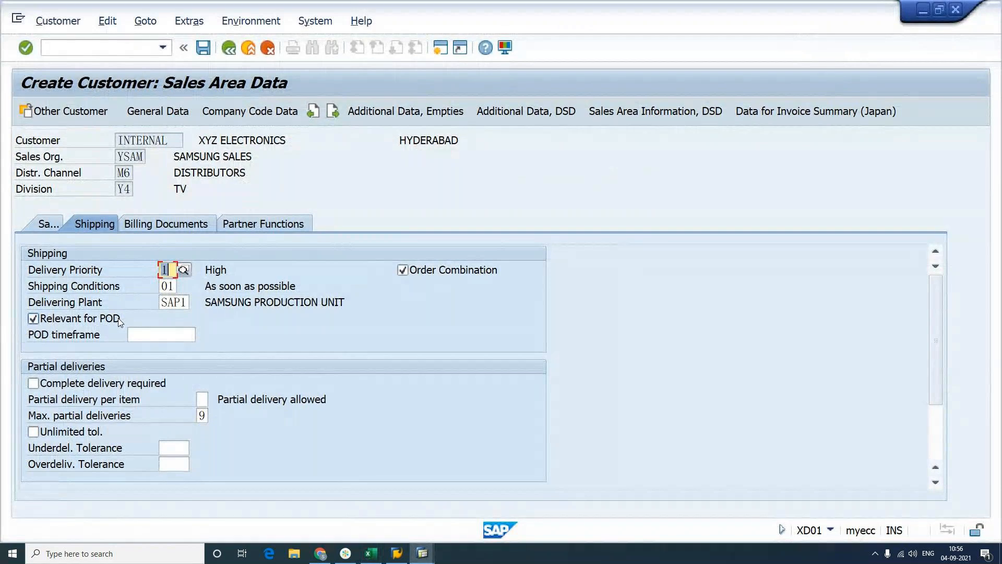
{"action": "left_click", "coordinate": [151, 337]}
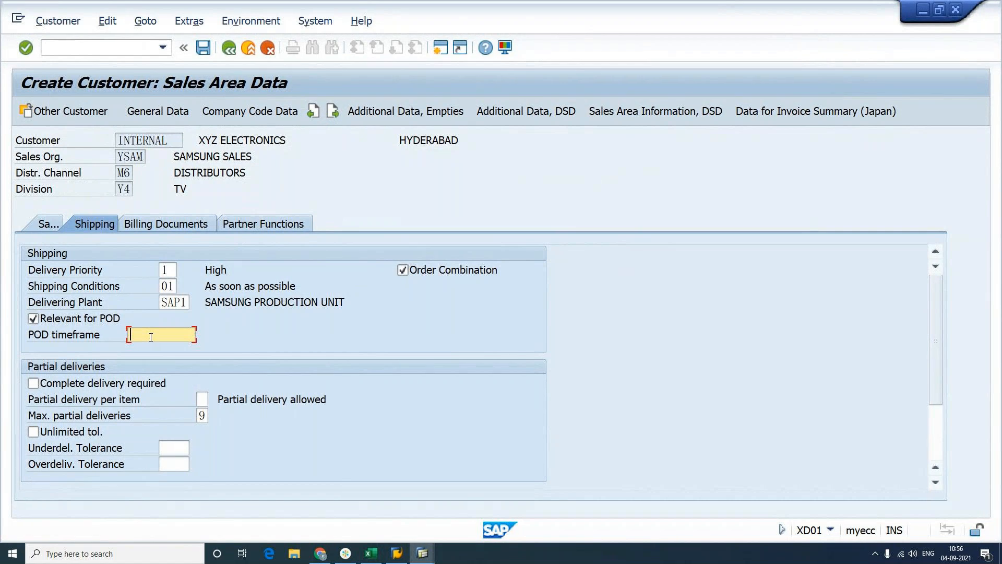
{"action": "type", "text": "2"}
{"action": "key", "text": "Return"}
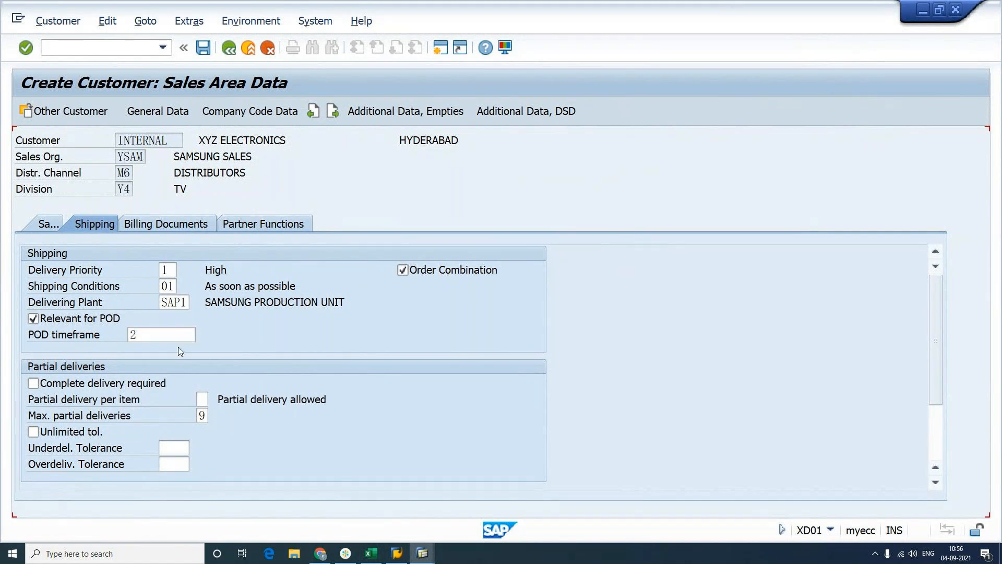
{"action": "left_click_drag", "start_coordinate": [156, 336], "coordinate": [303, 359]}
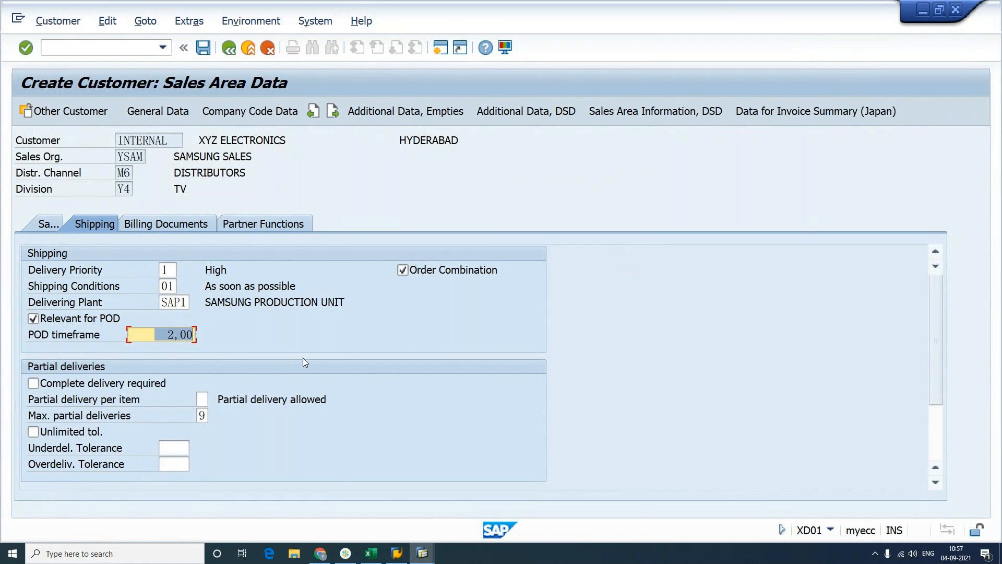
{"action": "key", "text": "shift+Tab"}
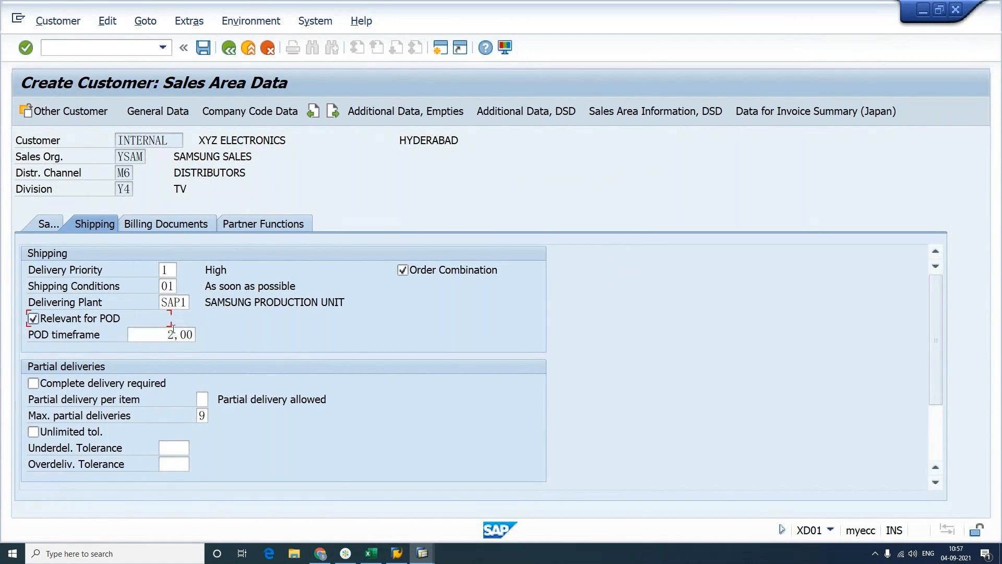
{"action": "left_click", "coordinate": [151, 332]}
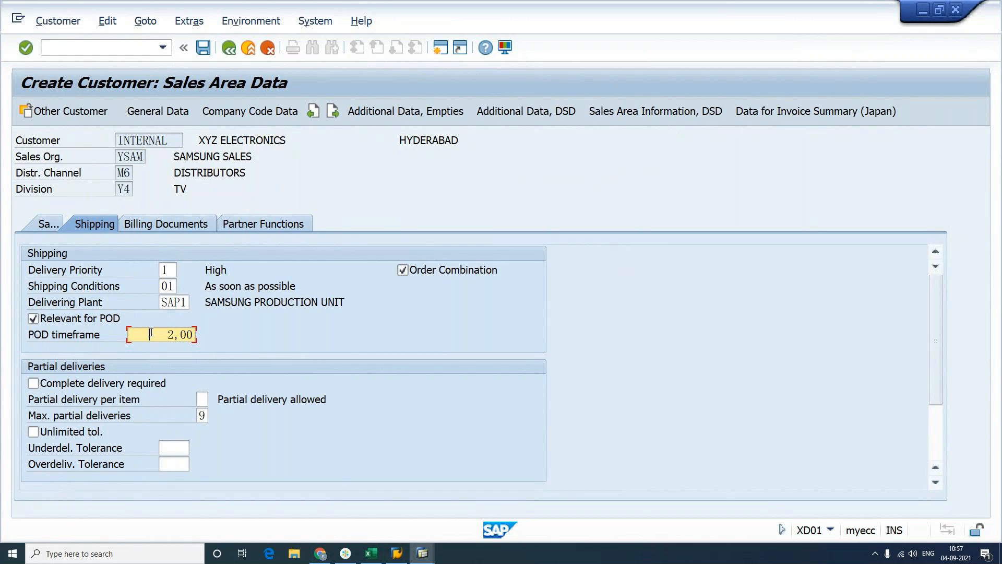
Clear the Relevant for POD option in the customer's shipping data
{"action": "left_click", "coordinate": [33, 318]}
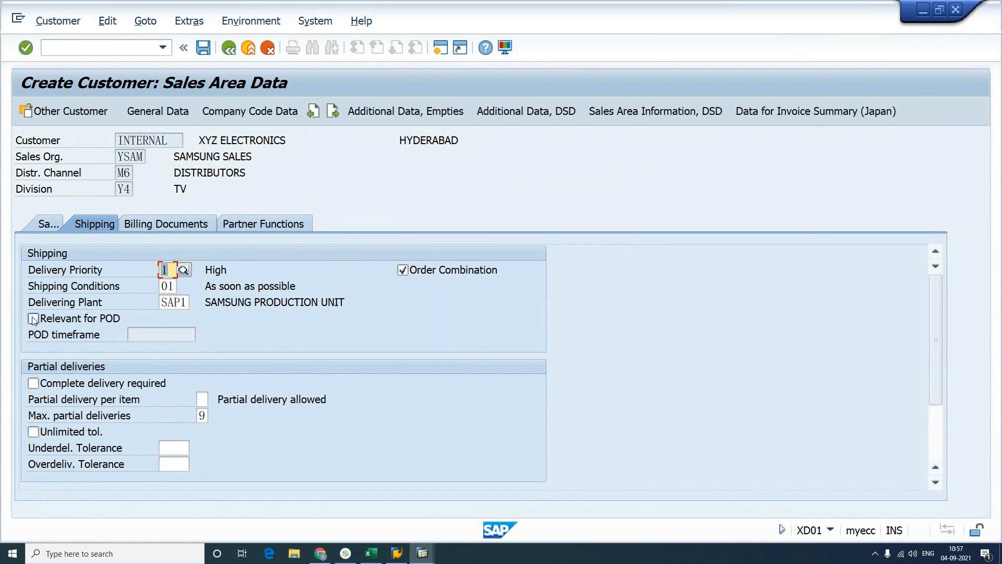
{"action": "key", "text": "Tab"}
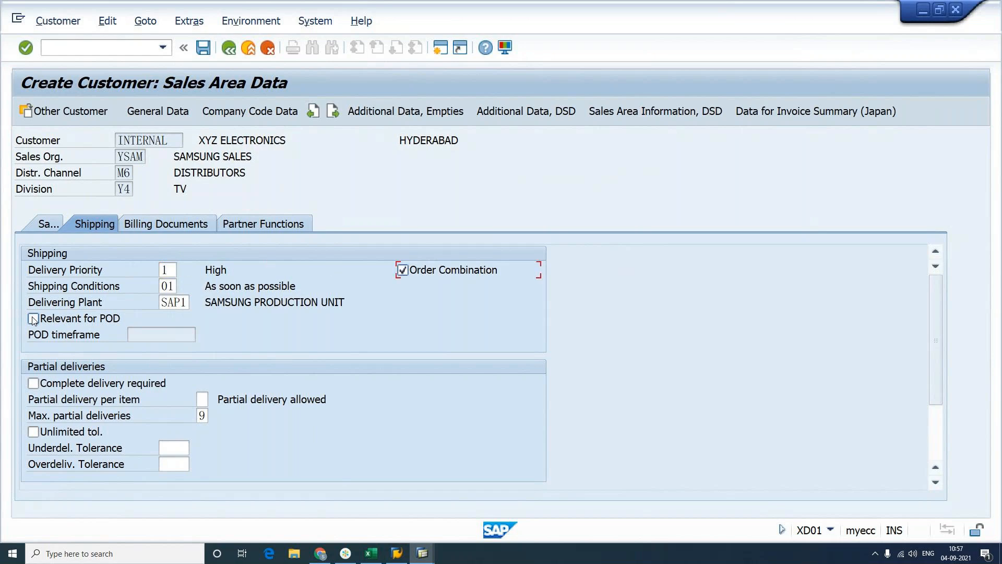
Switch to the Excel notes and add the bold heading "ORDER COMBINATION" in cell C149
{"action": "left_click", "coordinate": [377, 560]}
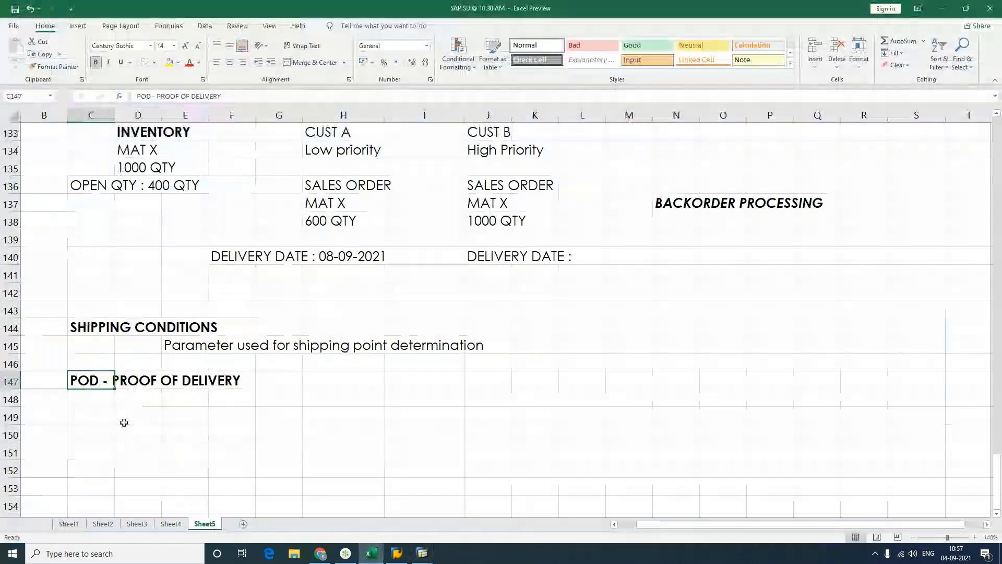
{"action": "left_click", "coordinate": [99, 417]}
{"action": "type", "text": "OR"}
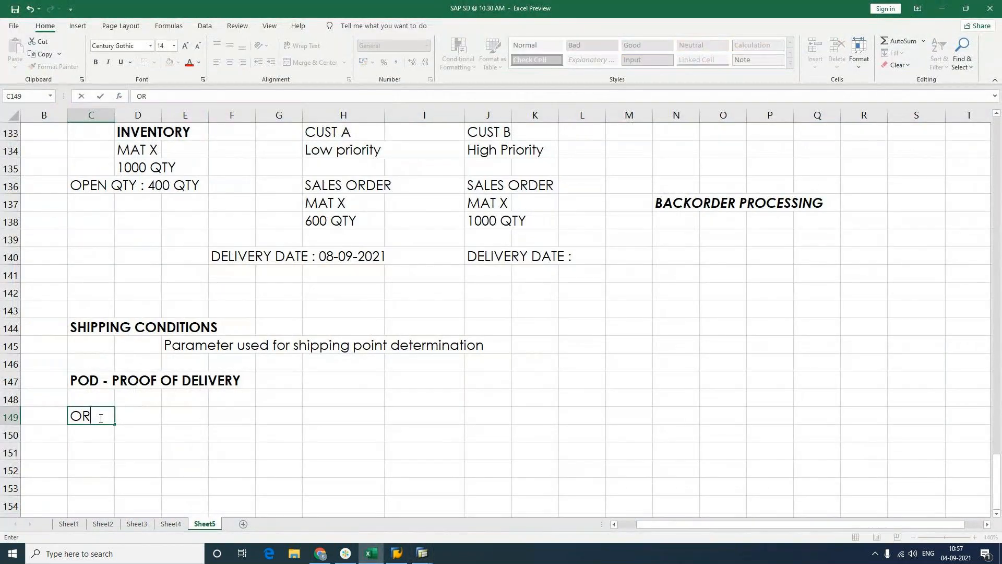
{"action": "type", "text": "DER COMBINATION"}
{"action": "key", "text": "Return"}
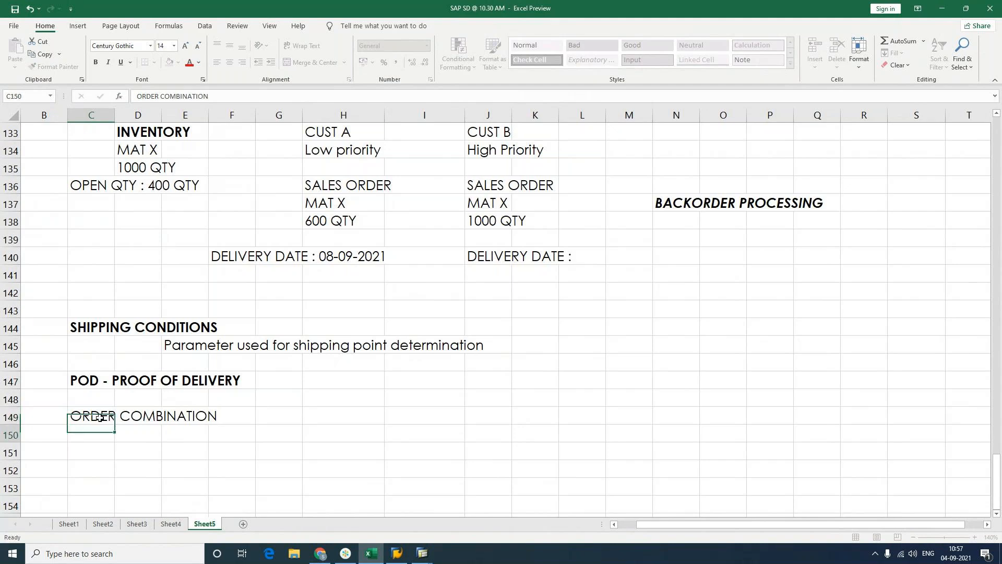
{"action": "left_click", "coordinate": [99, 417]}
{"action": "key", "text": "ctrl+b"}
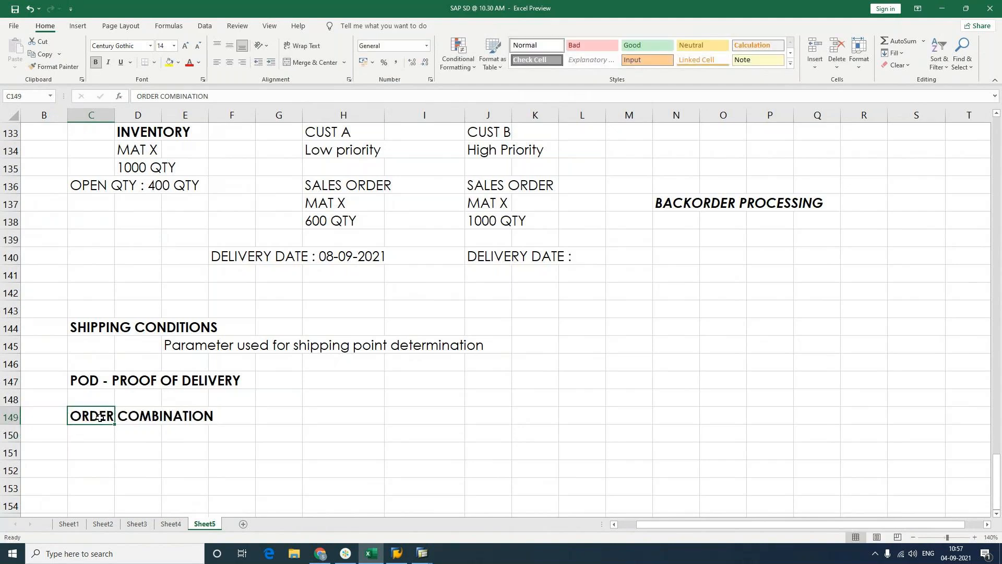
Enter the description "Combine multiple orders into single delivery" in cell D150 under the ORDER COMBINATION heading
{"action": "double_click", "coordinate": [145, 433]}
{"action": "type", "text": "Combine multiple"}
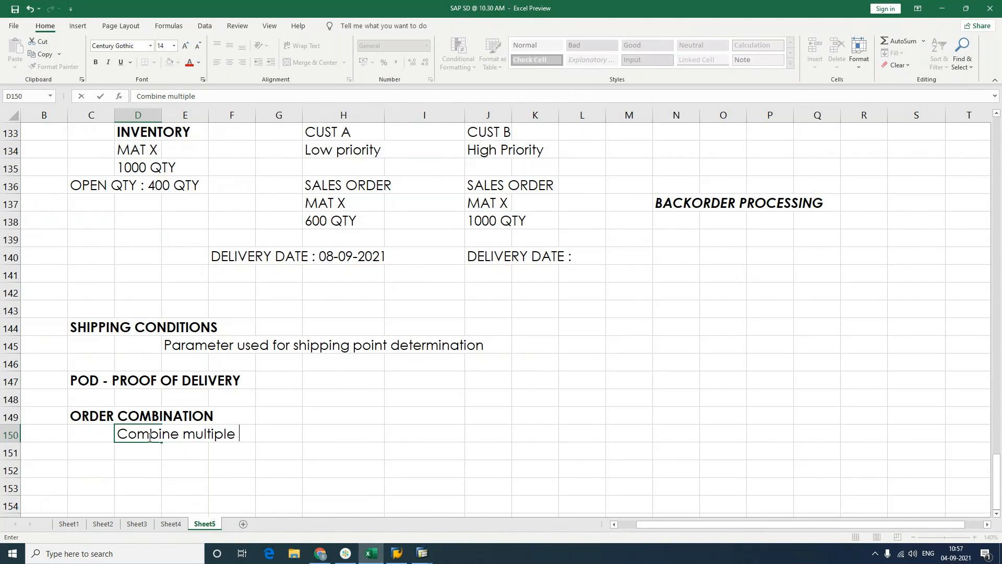
{"action": "type", "text": "orders into"}
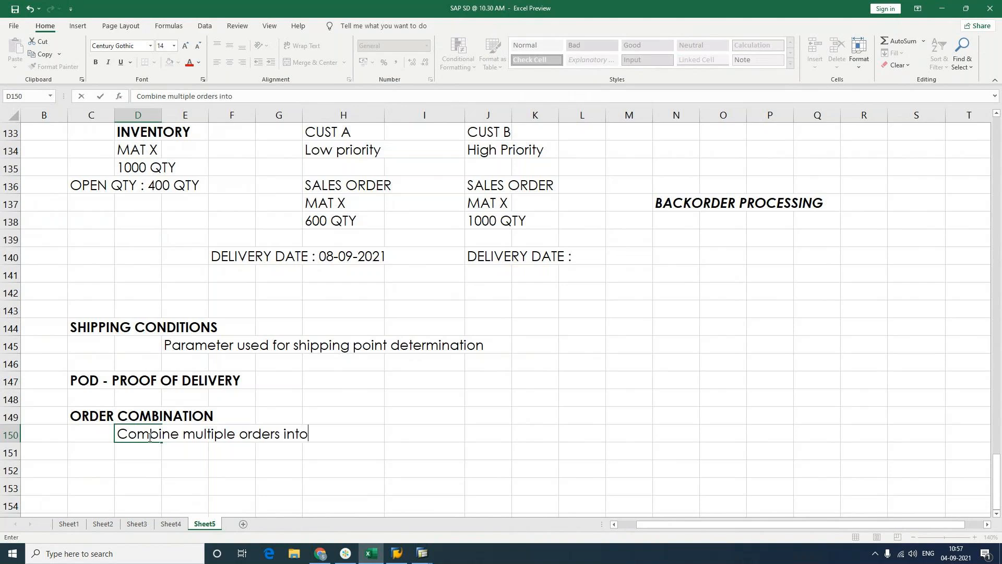
{"action": "type", "text": " single delivery"}
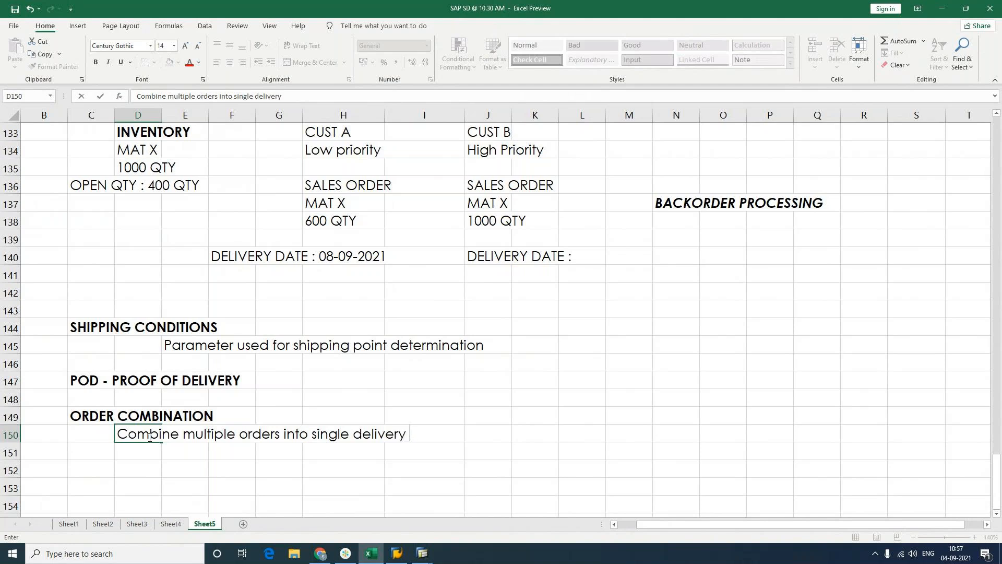
{"action": "key", "text": "Return"}
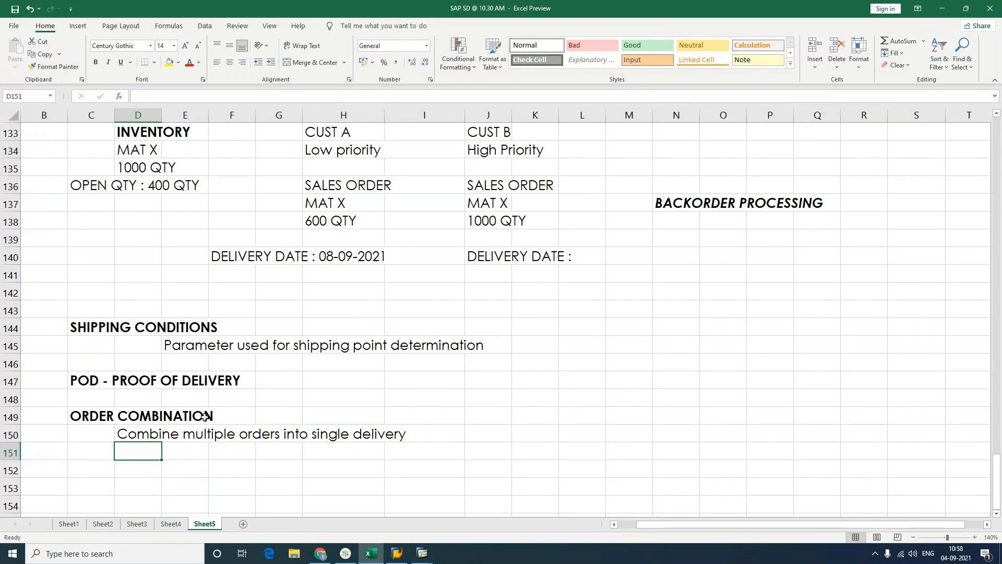
Start a two-order example below the description by entering "CUST A" in both cells F153 and I153
{"action": "left_click", "coordinate": [329, 383]}
{"action": "left_click", "coordinate": [152, 449]}
{"action": "scroll", "coordinate": [151, 449], "scroll_direction": "down", "scroll_amount": 1}
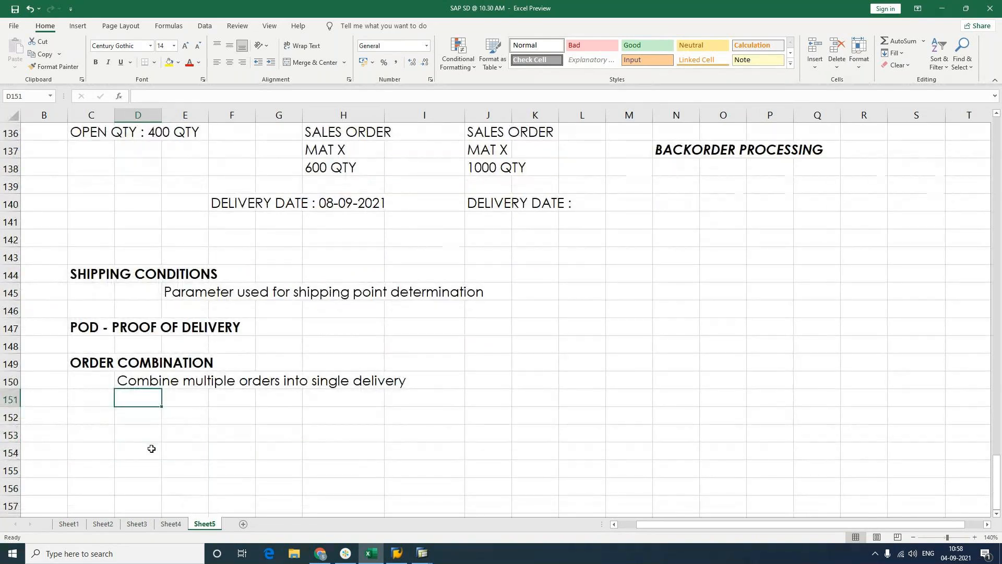
{"action": "left_click", "coordinate": [190, 418]}
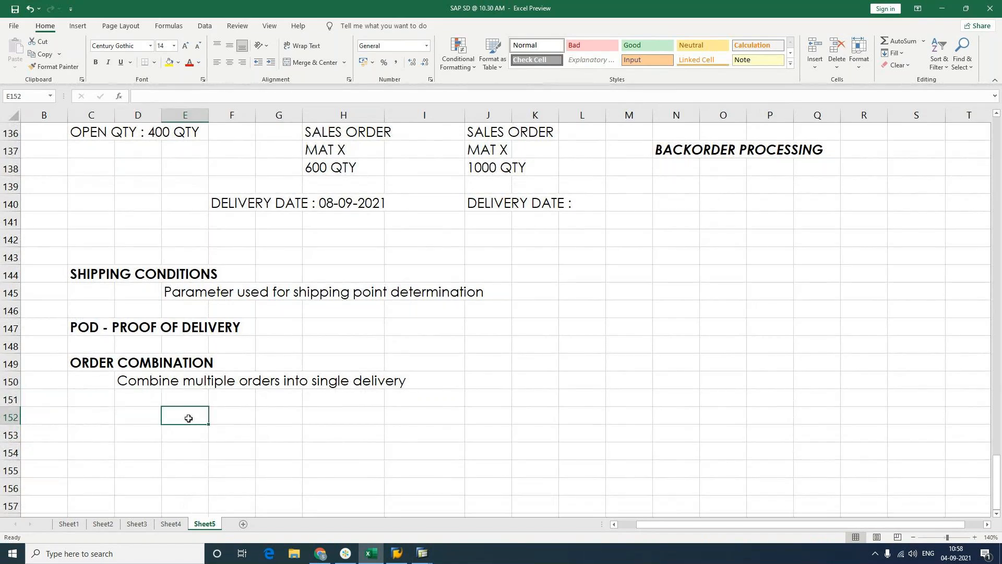
{"action": "scroll", "coordinate": [188, 418], "scroll_direction": "down", "scroll_amount": 1}
{"action": "left_click", "coordinate": [235, 378]}
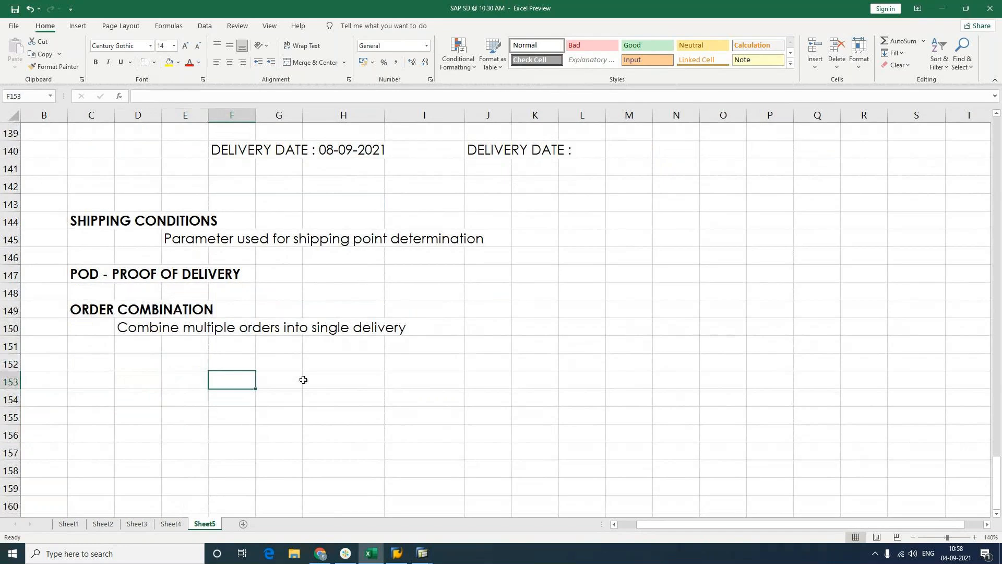
{"action": "type", "text": "CUST A"}
{"action": "key", "text": "Tab"}
{"action": "key", "text": "Tab"}
{"action": "key", "text": "Tab"}
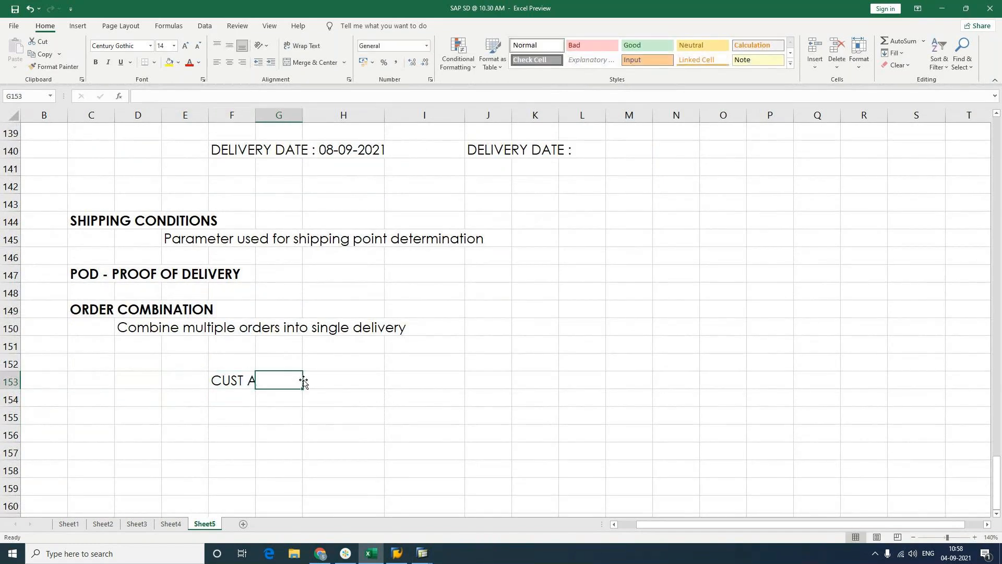
{"action": "type", "text": "CUST"}
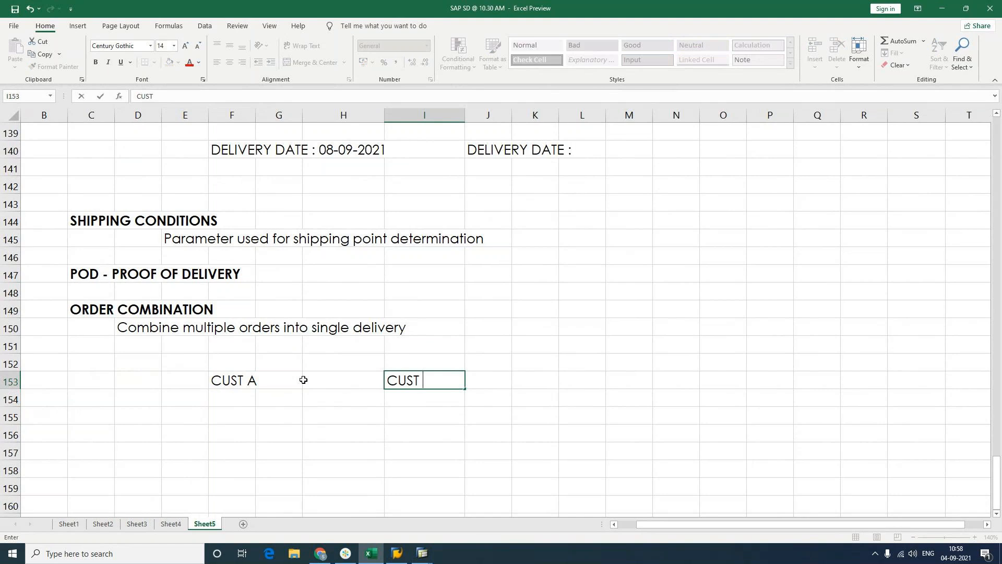
{"action": "type", "text": " A"}
List "Sales Order", "MAT X" and "100 QTY" in cells F154 to F156 under the first CUST A
{"action": "left_click", "coordinate": [247, 402]}
{"action": "type", "text": "sALES "}
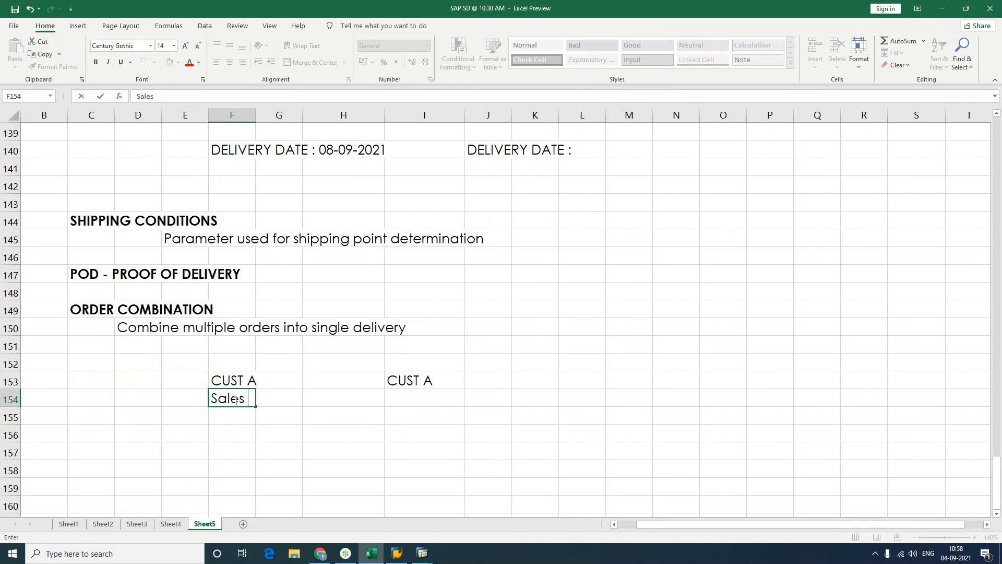
{"action": "type", "text": "Order"}
{"action": "key", "text": "ctrl+Return"}
{"action": "key", "text": "Return"}
{"action": "type", "text": "MAT X"}
{"action": "key", "text": "Return"}
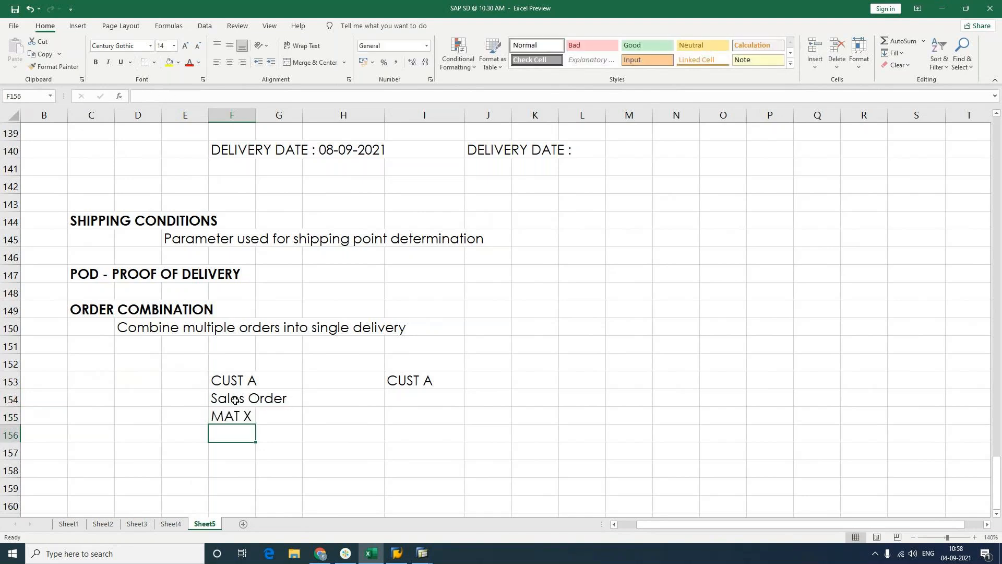
{"action": "type", "text": "100 QTY"}
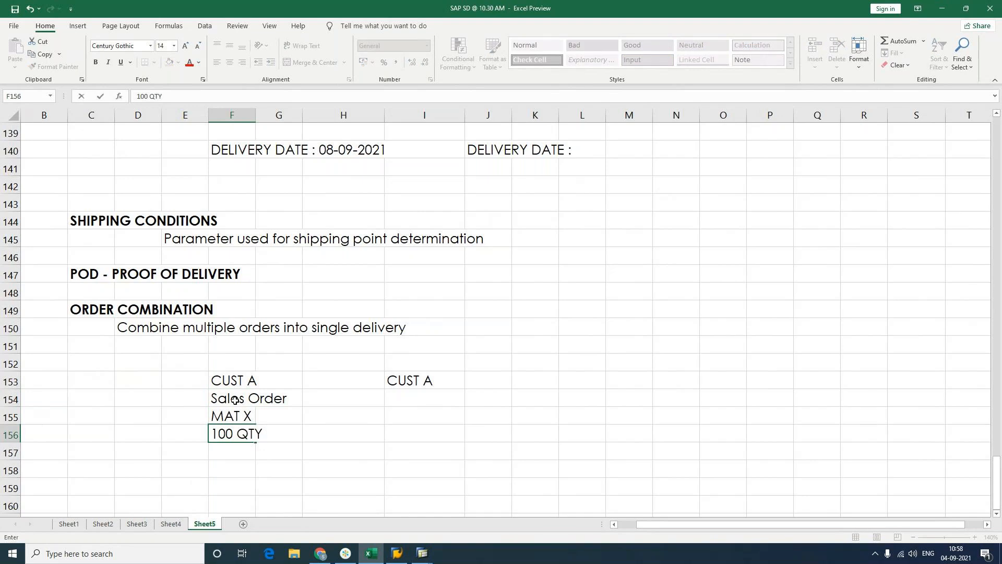
{"action": "key", "text": "Down"}
Enter "Delivery Date : 05-09-2021" in cell E158 for the first sales order
{"action": "key", "text": "Down"}
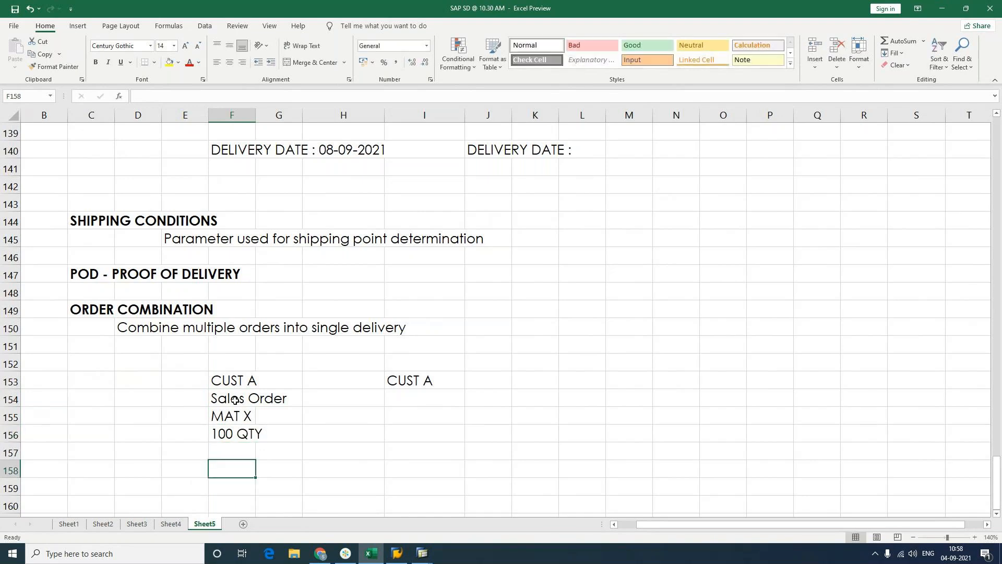
{"action": "key", "text": "Left"}
{"action": "type", "text": "dELIVERY Date "}
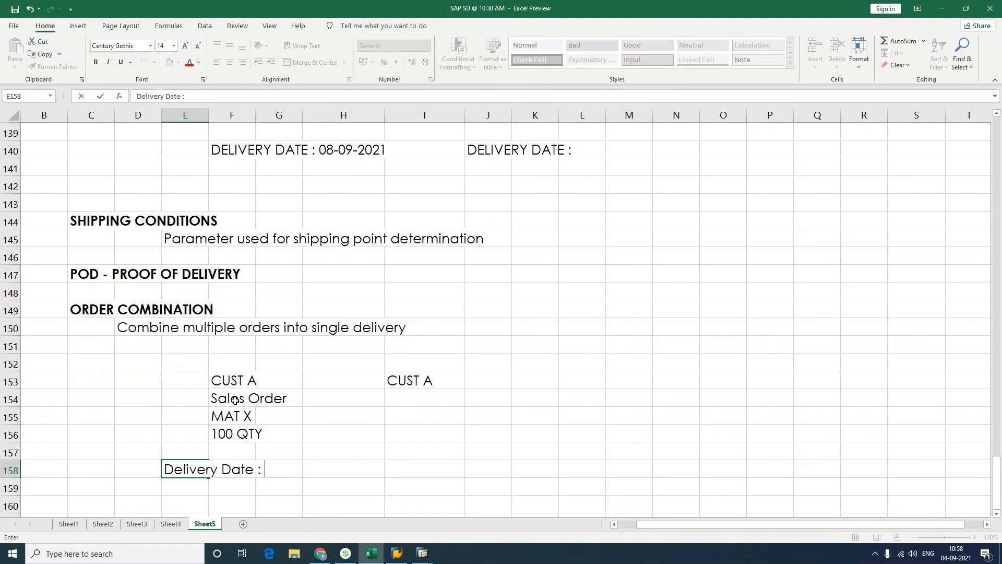
{"action": "type", "text": ": 050"}
{"action": "key", "text": "BackSpace"}
{"action": "type", "text": "-09-2021"}
{"action": "key", "text": "Return"}
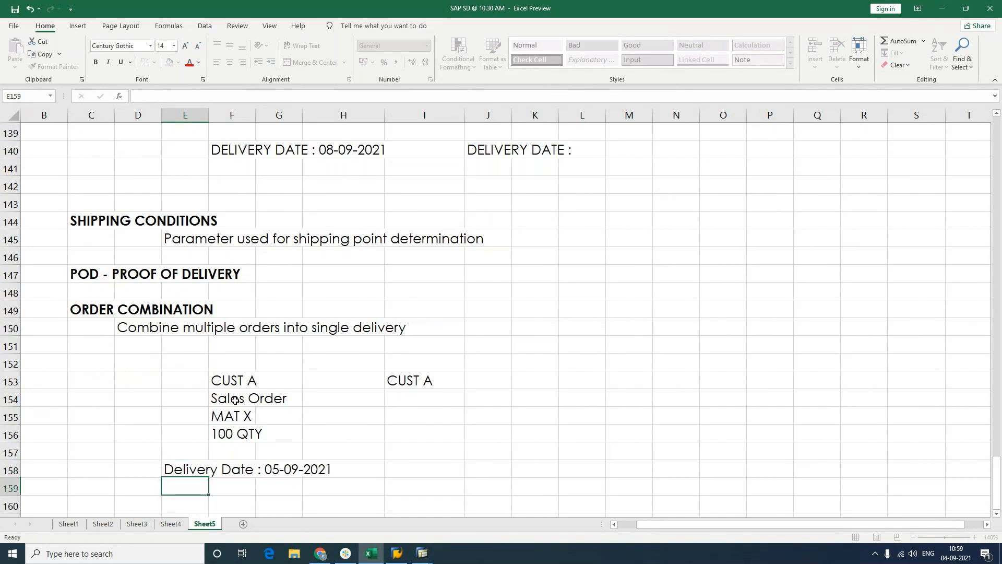
List "Sales Order", "MAT Y" and "200 QTY" in cells I154 to I156 under the second CUST A
{"action": "left_click", "coordinate": [434, 395]}
{"action": "type", "text": "Sales Order"}
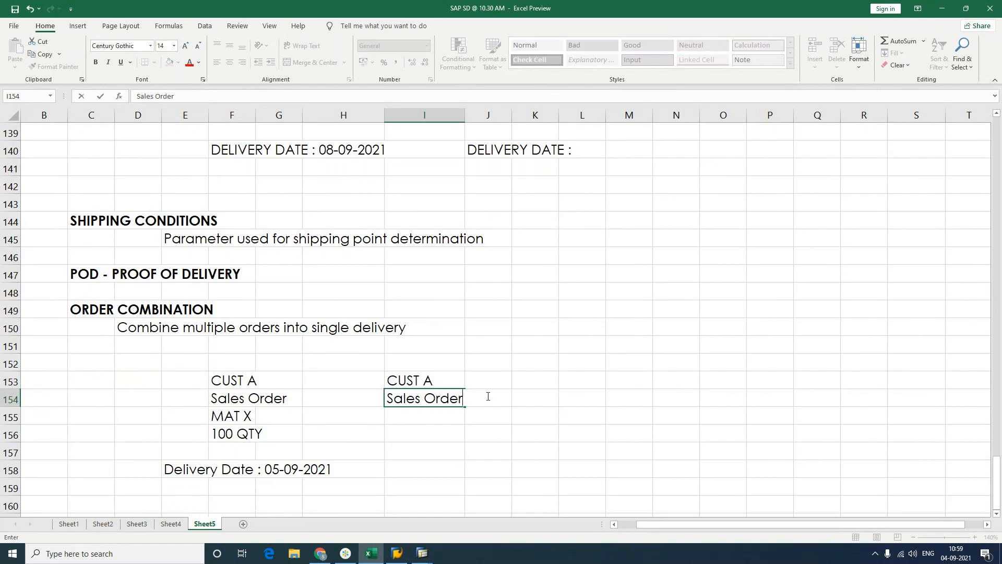
{"action": "key", "text": "Return"}
{"action": "type", "text": "MAT Y"}
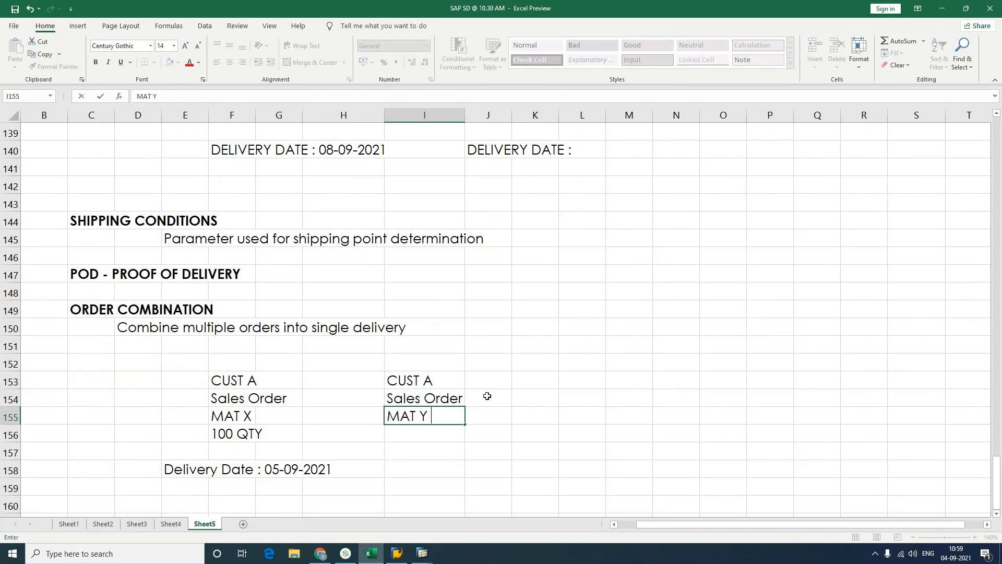
{"action": "key", "text": "Return"}
{"action": "type", "text": "200 QTY"}
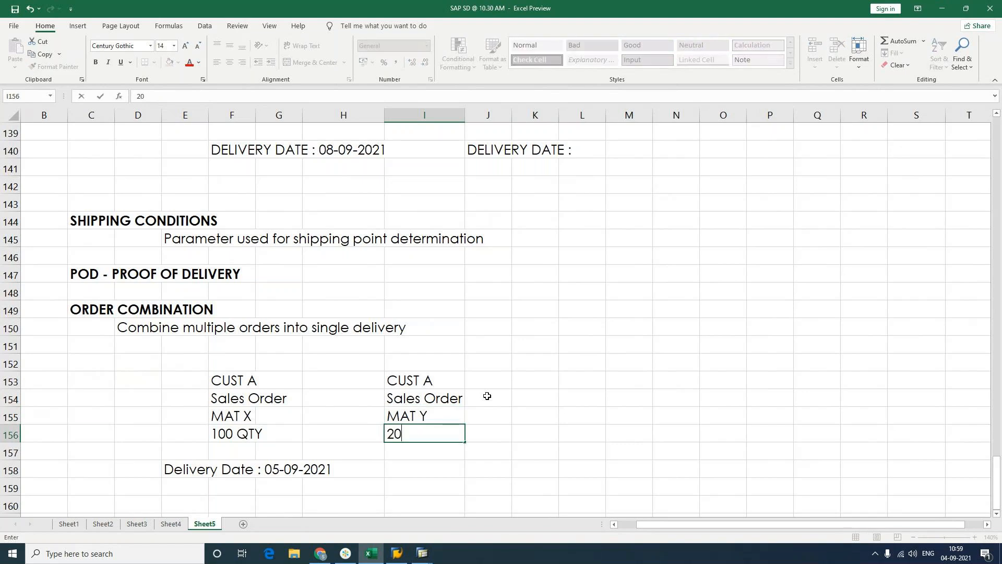
{"action": "key", "text": "Return"}
Enter "Delivery Date : 09-09-2021" in cell I158 for the second sales order
{"action": "key", "text": "Return"}
{"action": "type", "text": "deLIVERY"}
{"action": "key", "text": "BackSpace"}
{"action": "key", "text": "BackSpace"}
{"action": "key", "text": "BackSpace"}
{"action": "key", "text": "BackSpace"}
{"action": "key", "text": "BackSpace"}
{"action": "key", "text": "BackSpace"}
{"action": "key", "text": "BackSpace"}
{"action": "key", "text": "BackSpace"}
{"action": "key", "text": "BackSpace"}
{"action": "type", "text": "De"}
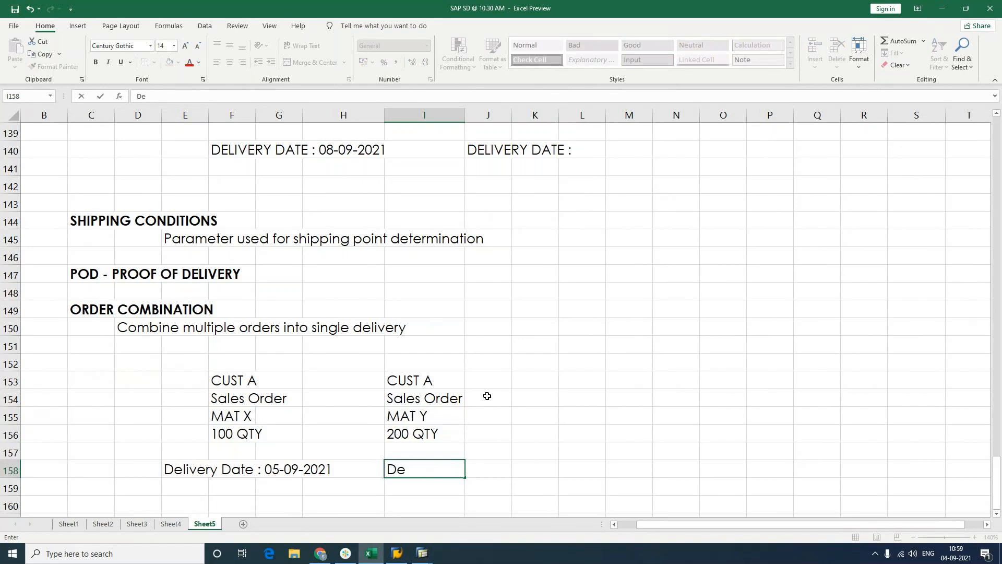
{"action": "type", "text": "livery Date :"}
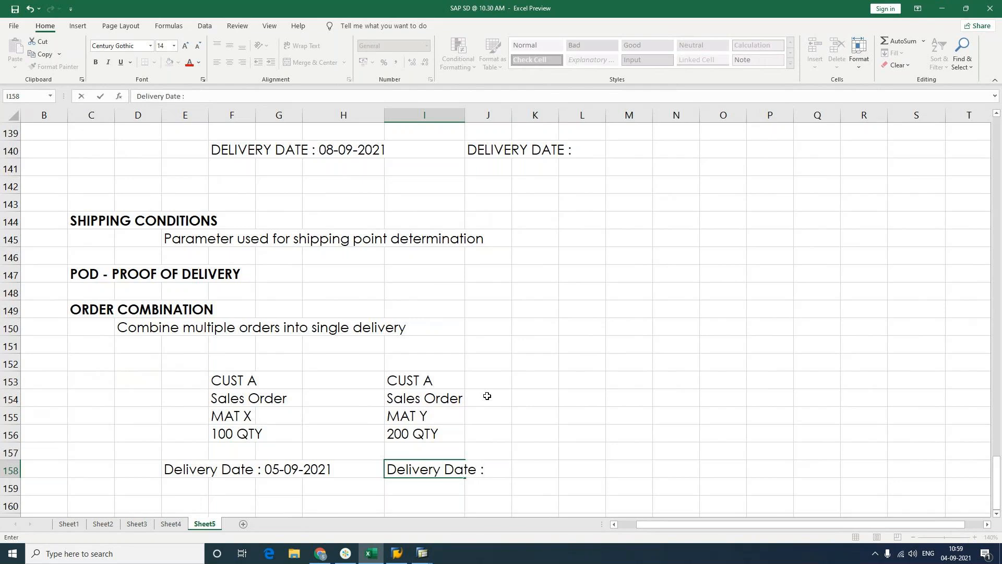
{"action": "type", "text": " 09-09-2021"}
{"action": "key", "text": "Return"}
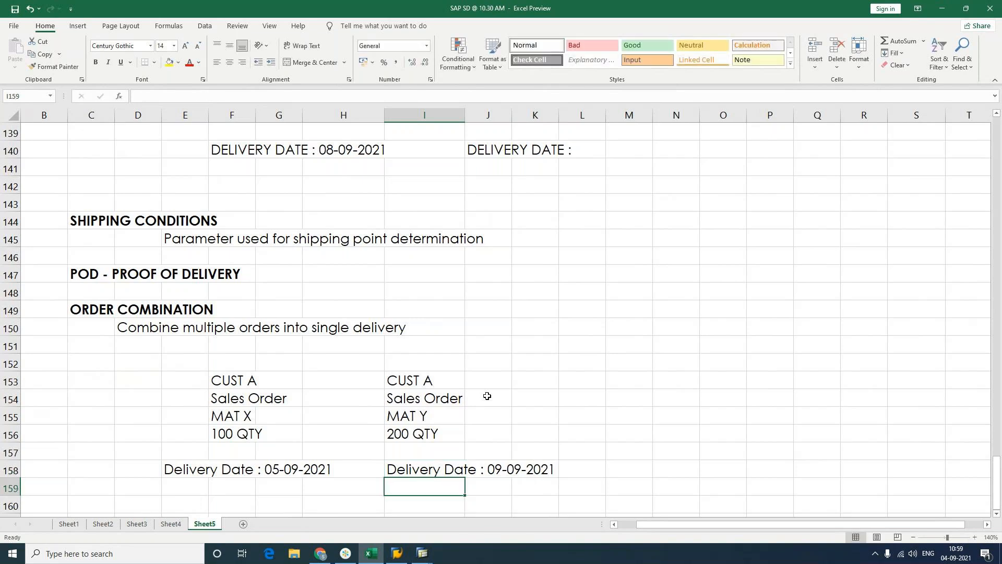
{"action": "left_click", "coordinate": [235, 380]}
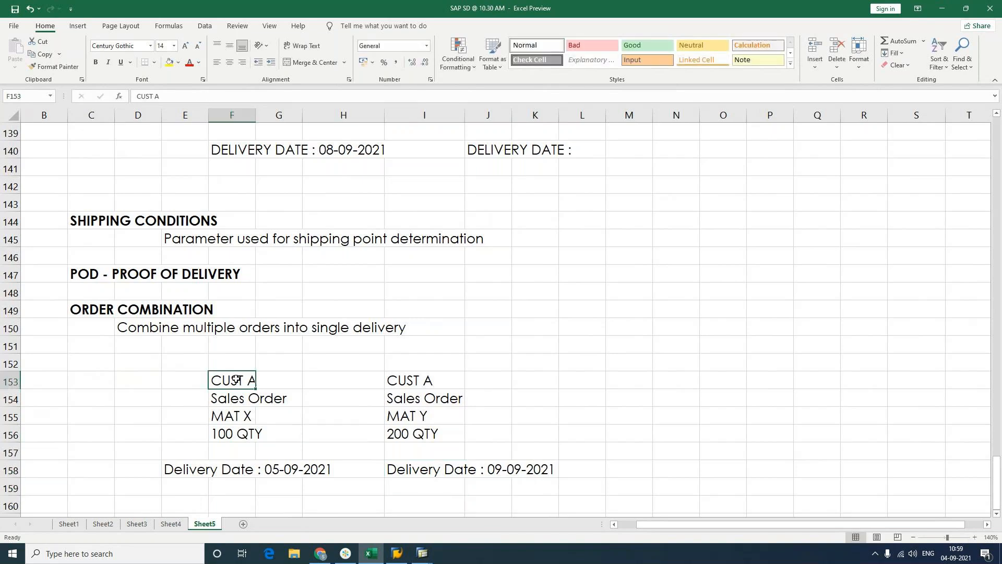
{"action": "left_click", "coordinate": [178, 481]}
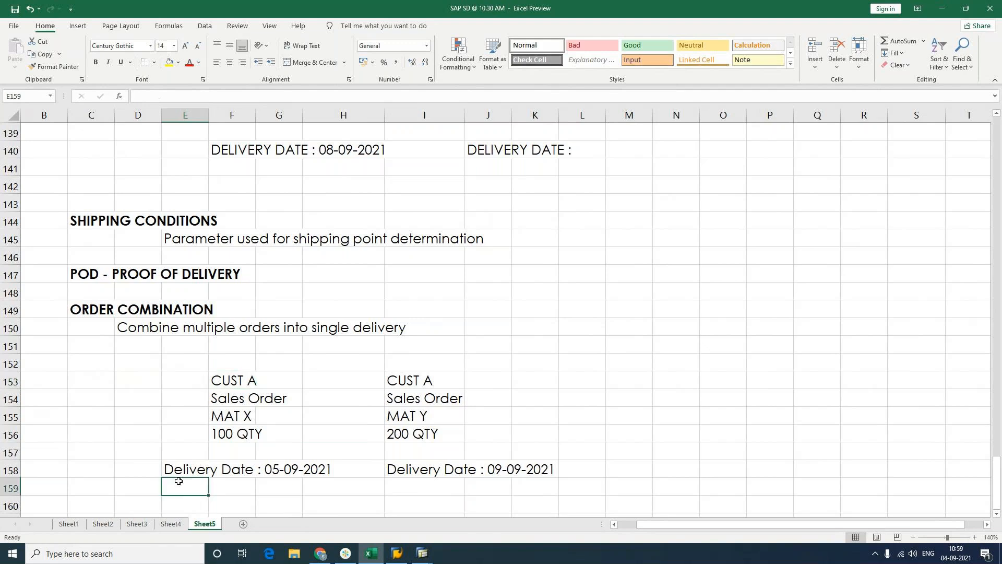
{"action": "left_click", "coordinate": [413, 398]}
{"action": "left_click", "coordinate": [423, 471]}
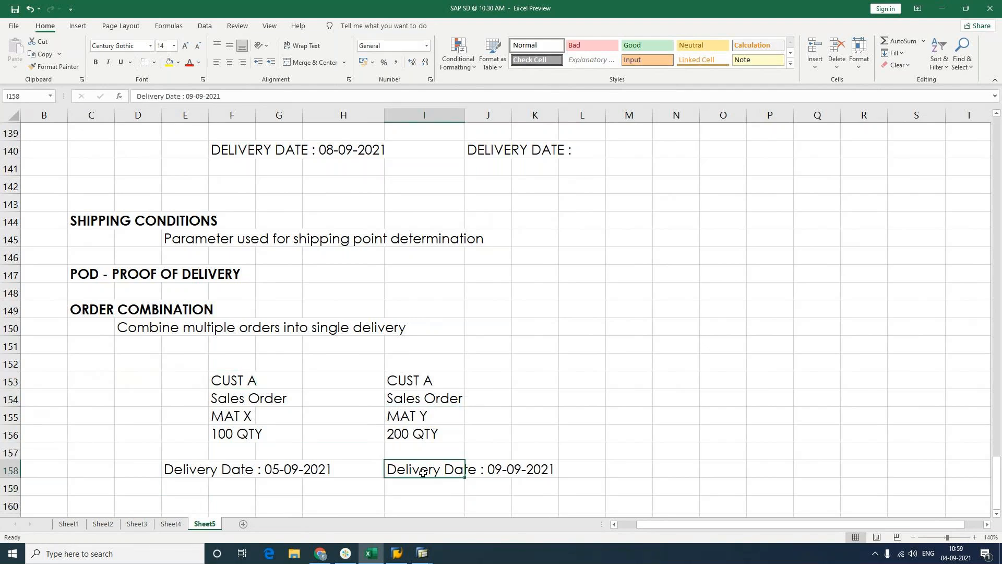
{"action": "left_click", "coordinate": [544, 450]}
{"action": "left_click", "coordinate": [206, 485]}
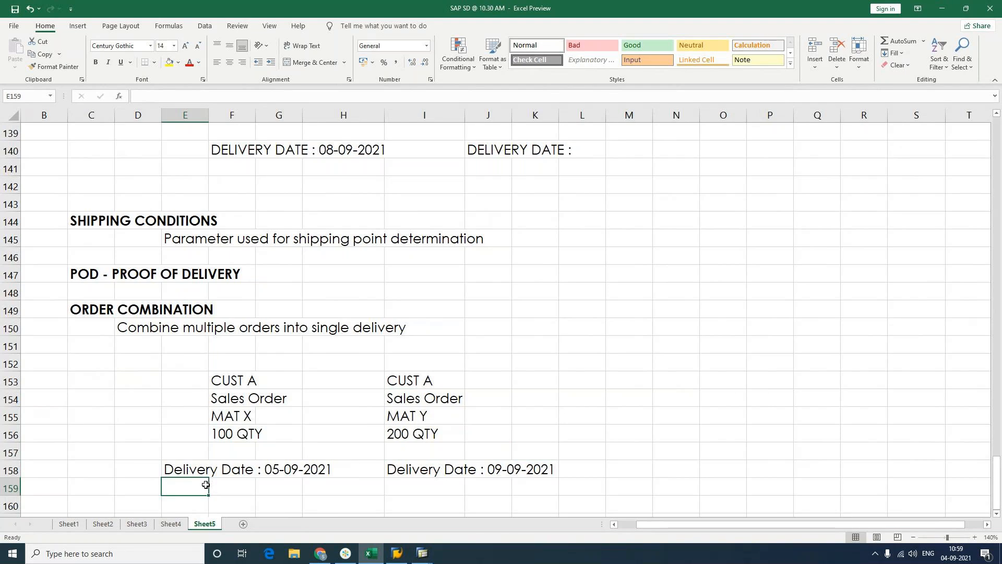
{"action": "left_click", "coordinate": [433, 484]}
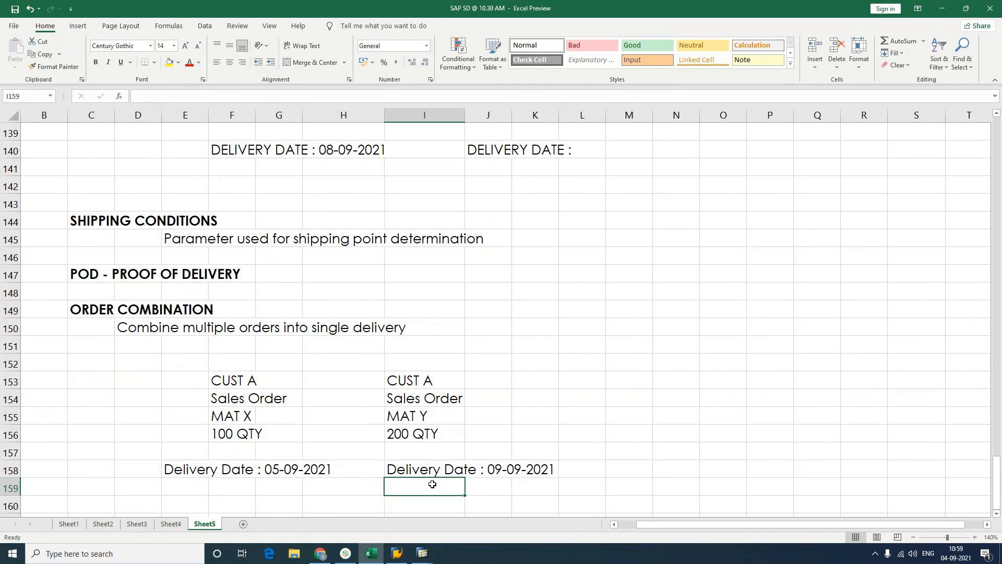
Make both "Sales Order" labels in cells F154 and I154 bold
{"action": "left_click", "coordinate": [231, 398]}
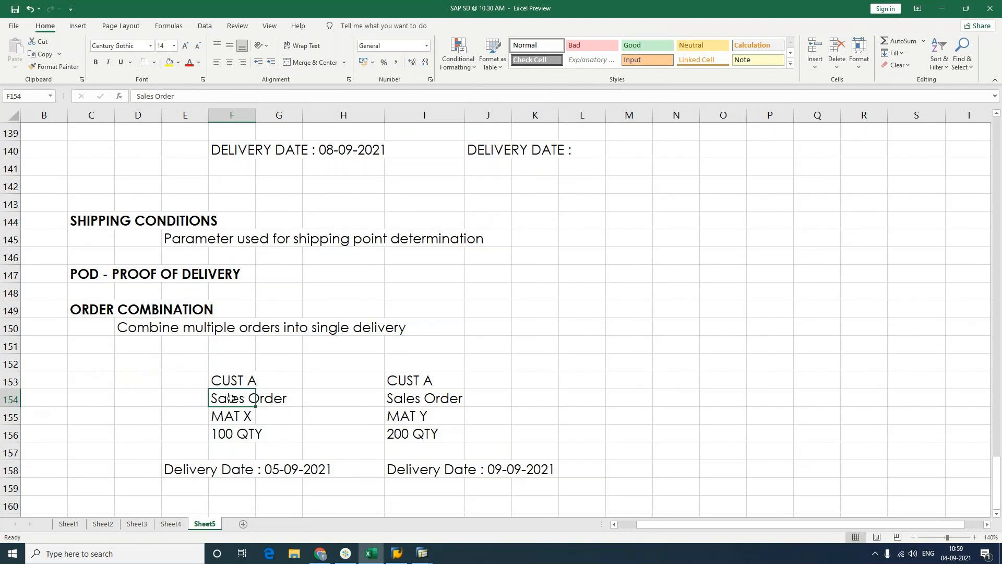
{"action": "left_click", "coordinate": [388, 399], "text": "ctrl"}
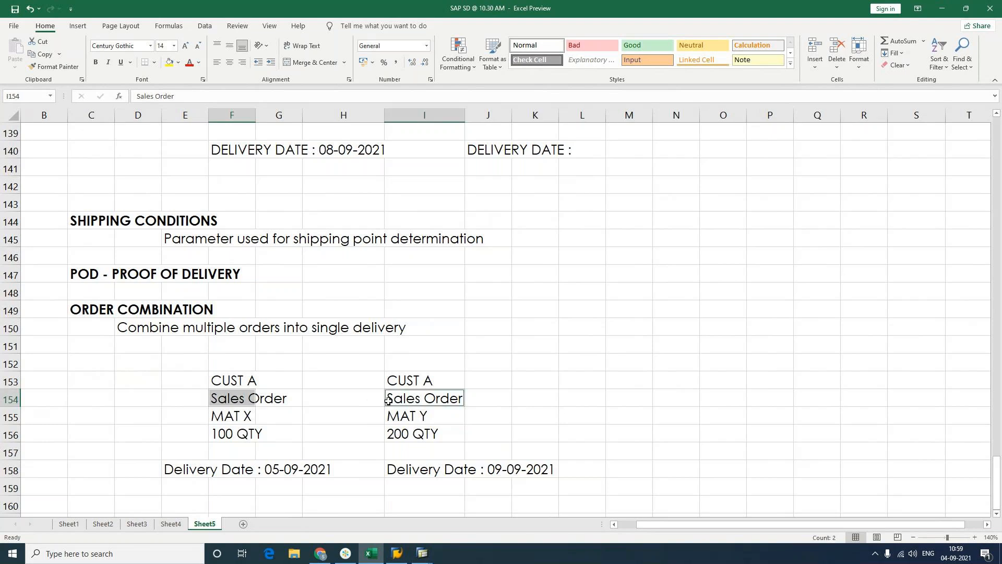
{"action": "key", "text": "ctrl+b"}
Add the bold label "Single Delivery" in cell H160 with the date 09-09-2021 beneath it in H161
{"action": "scroll", "coordinate": [388, 401], "scroll_direction": "down", "scroll_amount": 2}
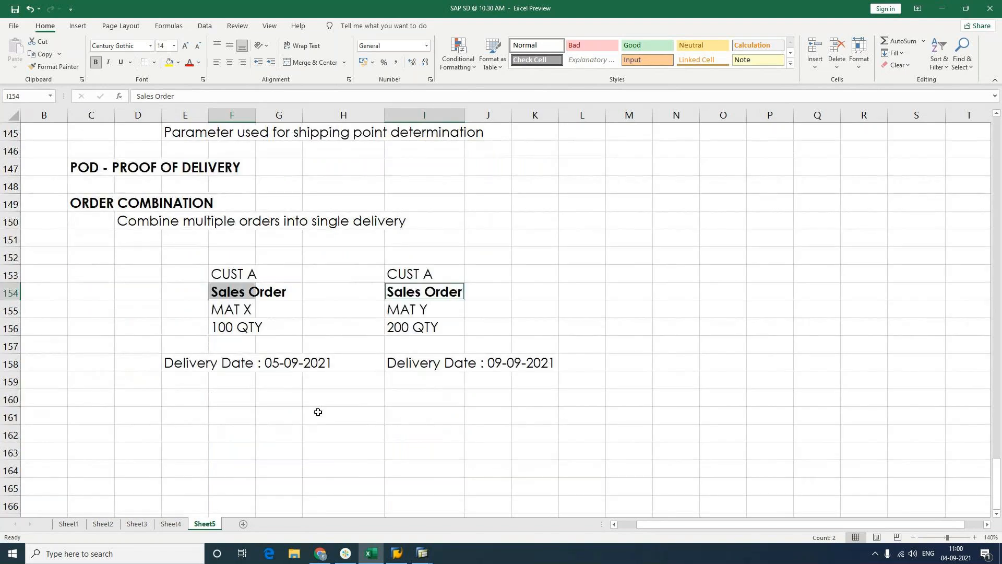
{"action": "left_click", "coordinate": [325, 404]}
{"action": "type", "text": "Sing"}
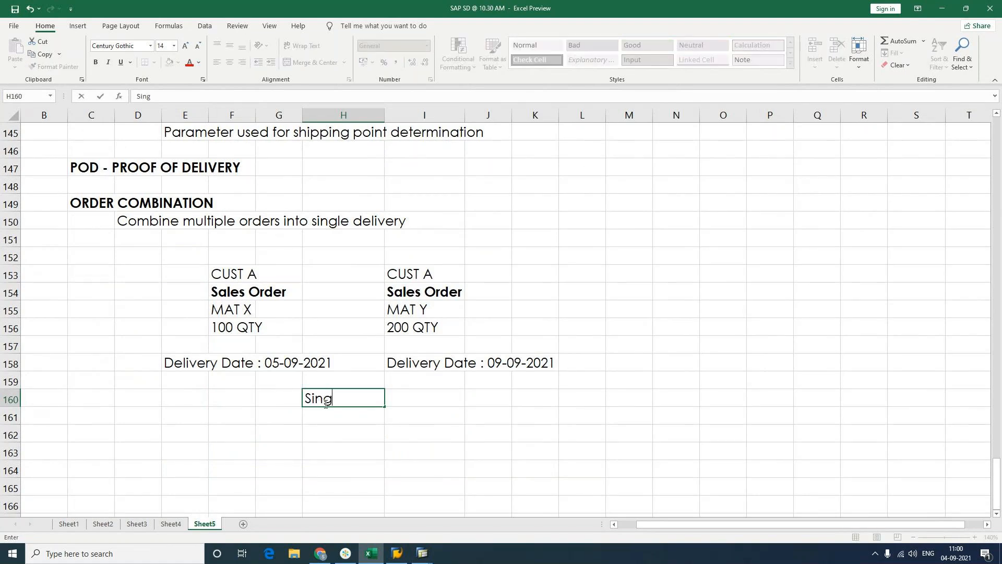
{"action": "type", "text": "le Delivery"}
{"action": "key", "text": "Return"}
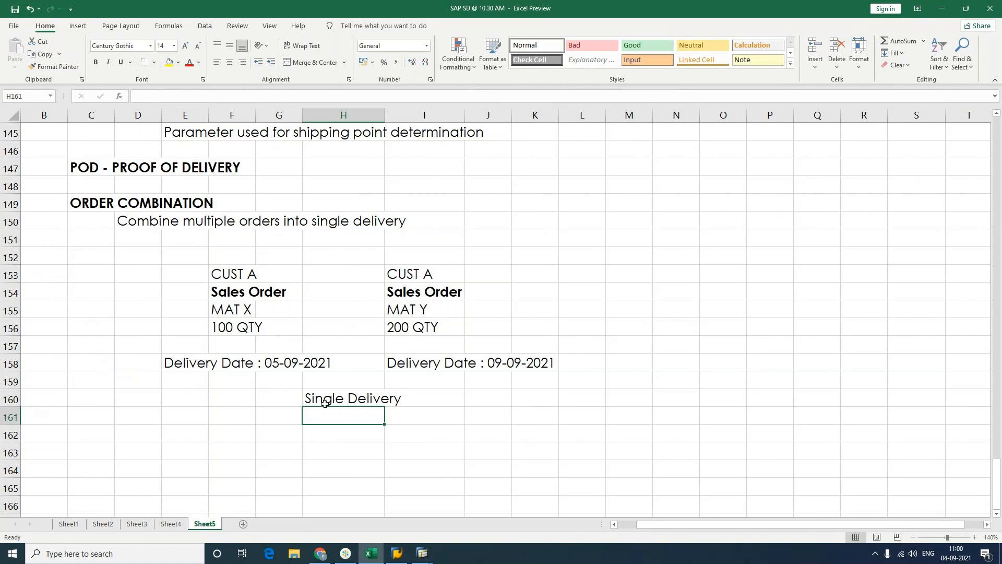
{"action": "type", "text": "09-09"}
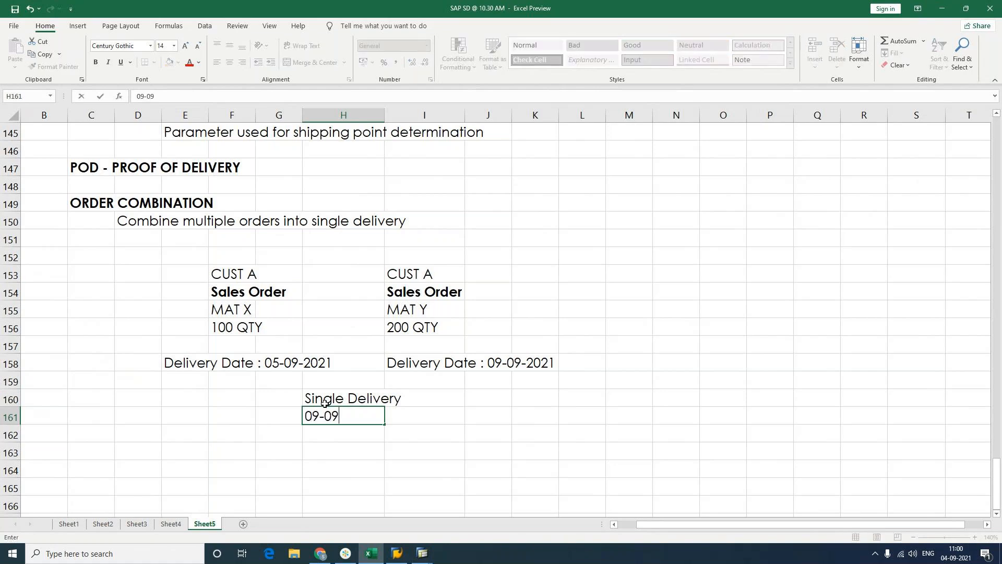
{"action": "type", "text": "-2021"}
{"action": "key", "text": "Return"}
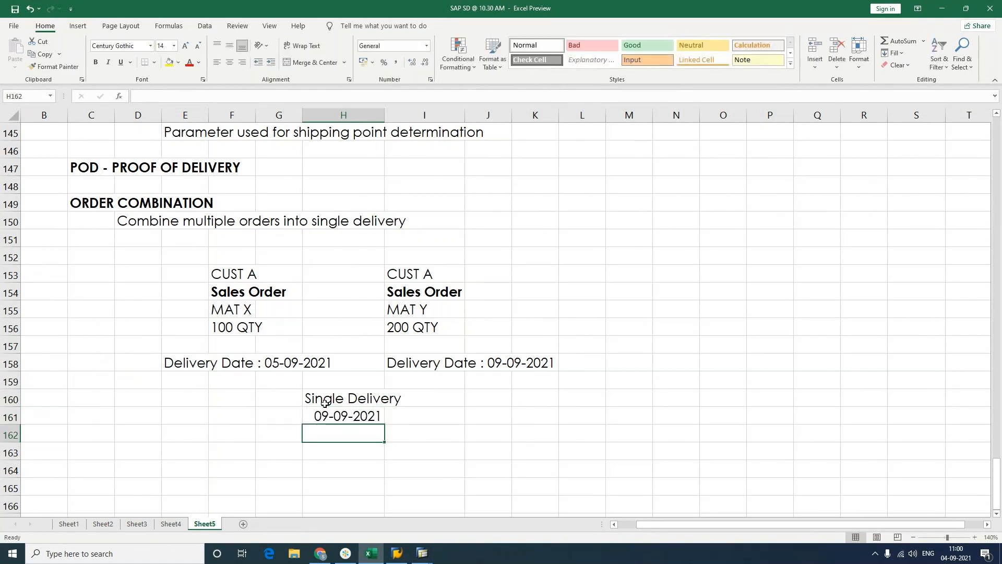
{"action": "left_click", "coordinate": [325, 403]}
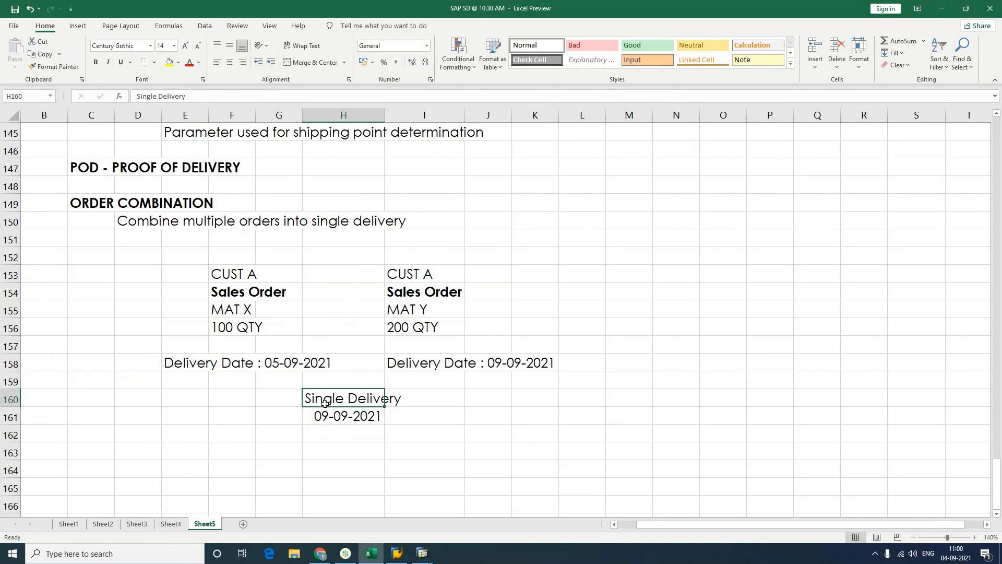
{"action": "key", "text": "ctrl+b"}
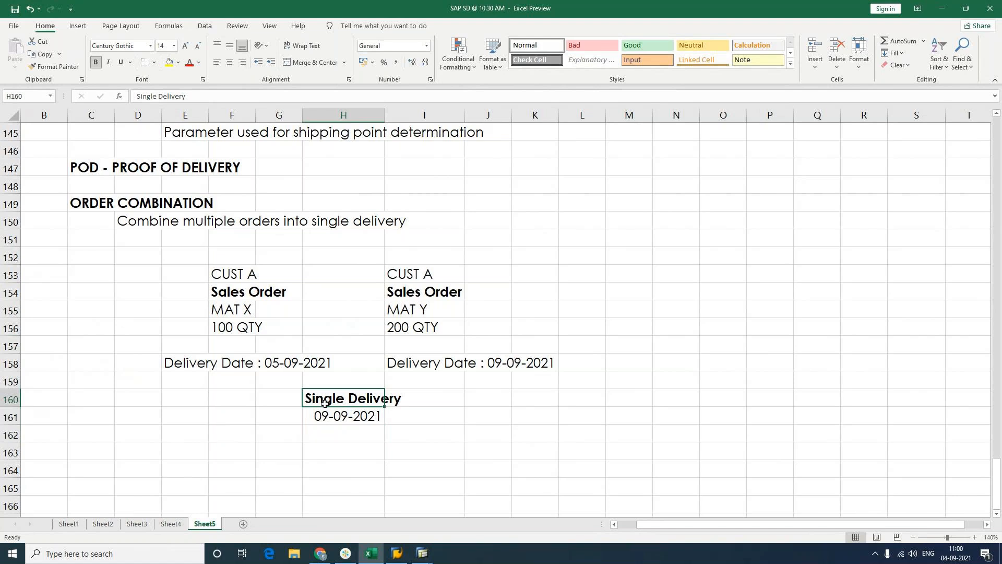
{"action": "left_click", "coordinate": [417, 416]}
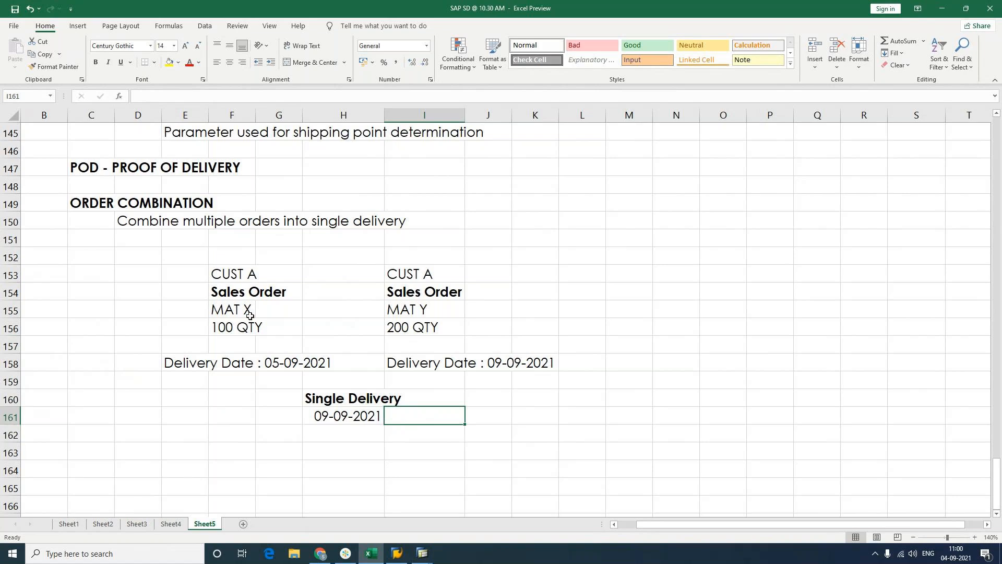
{"action": "left_click", "coordinate": [513, 400]}
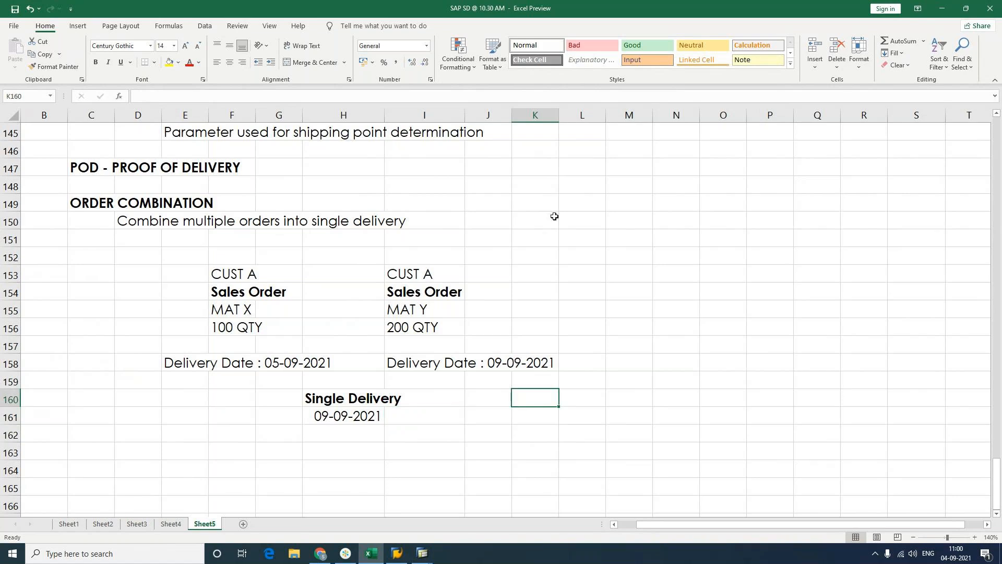
List "Same Ship to party", "Same Route" and "Same Delivery Address" in cells M154 to M156 beside the two sales orders
{"action": "left_click", "coordinate": [629, 294]}
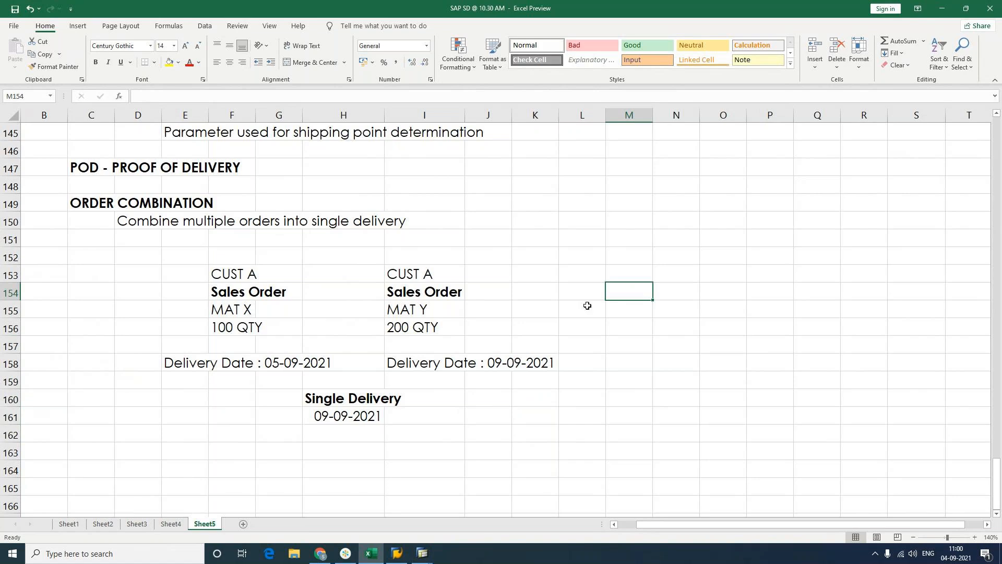
{"action": "type", "text": "Same Ship to pa"}
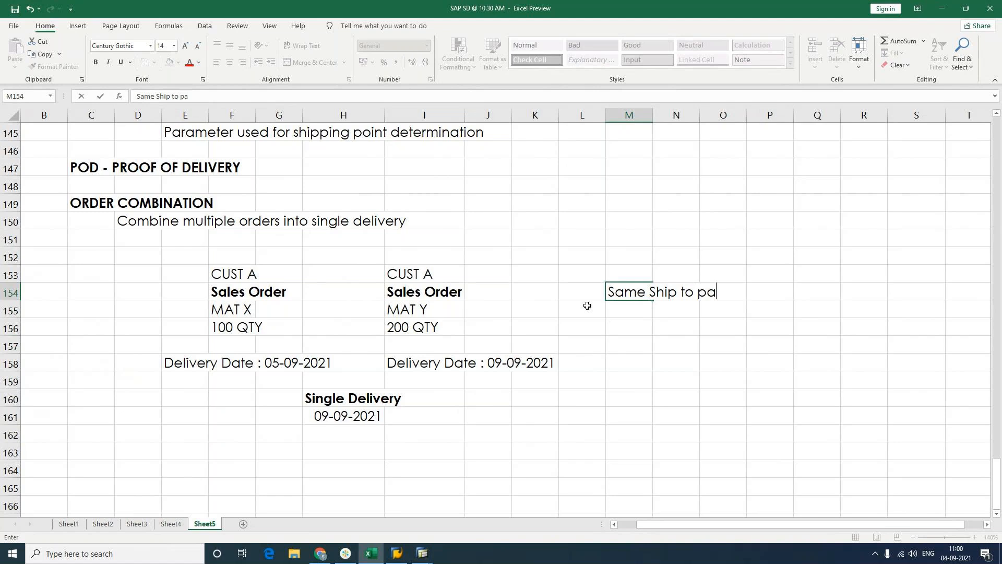
{"action": "type", "text": "rty"}
{"action": "key", "text": "ctrl+Return"}
{"action": "key", "text": "Down"}
{"action": "type", "text": "Same"}
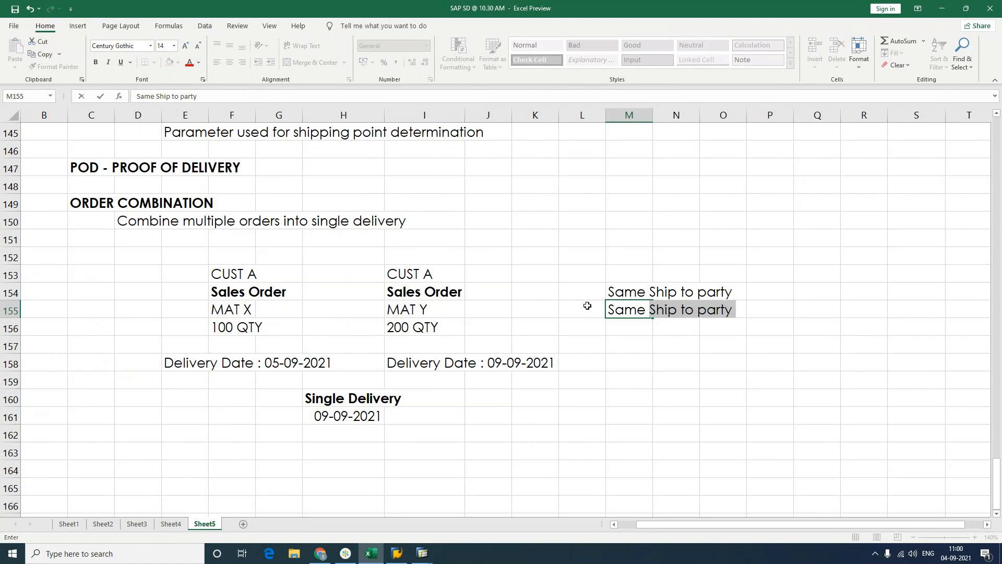
{"action": "type", "text": " Route"}
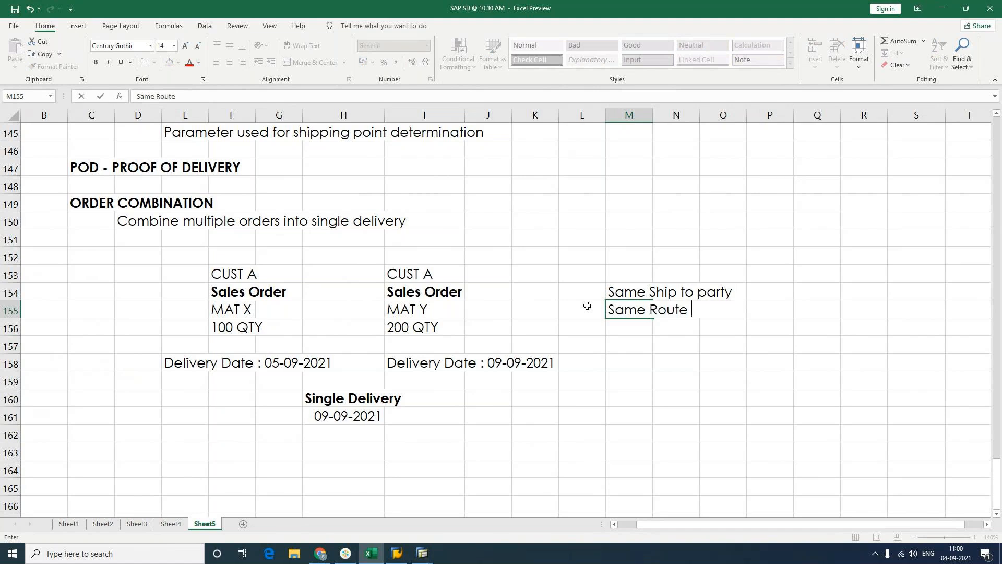
{"action": "key", "text": "Return"}
{"action": "type", "text": "Same Delivery Address"}
{"action": "key", "text": "Return"}
Add "Same Delivery plant" and "Same Shipping point" in cells M157 and M158 to complete the list of order combination conditions
{"action": "type", "text": "Same "}
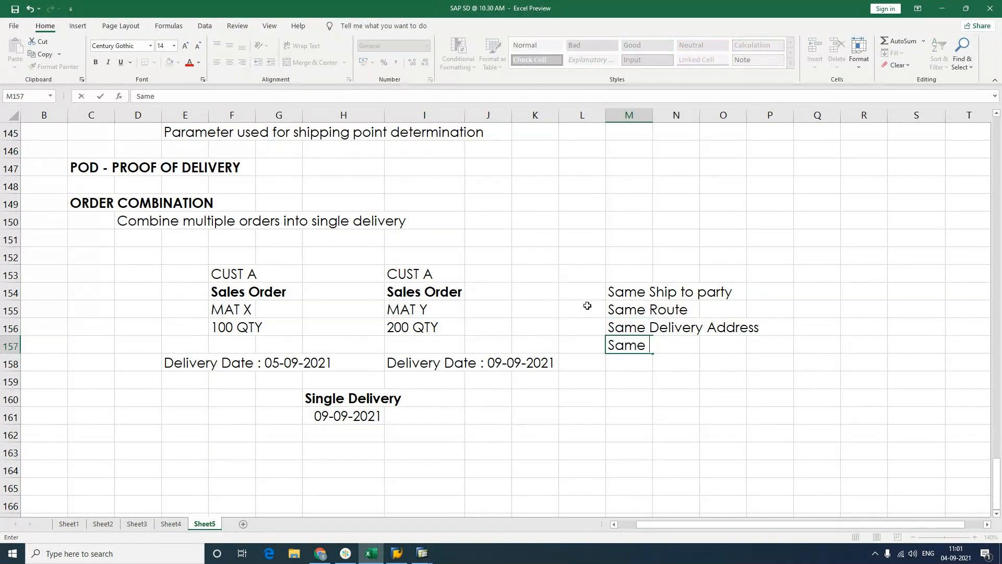
{"action": "type", "text": "Delivry"}
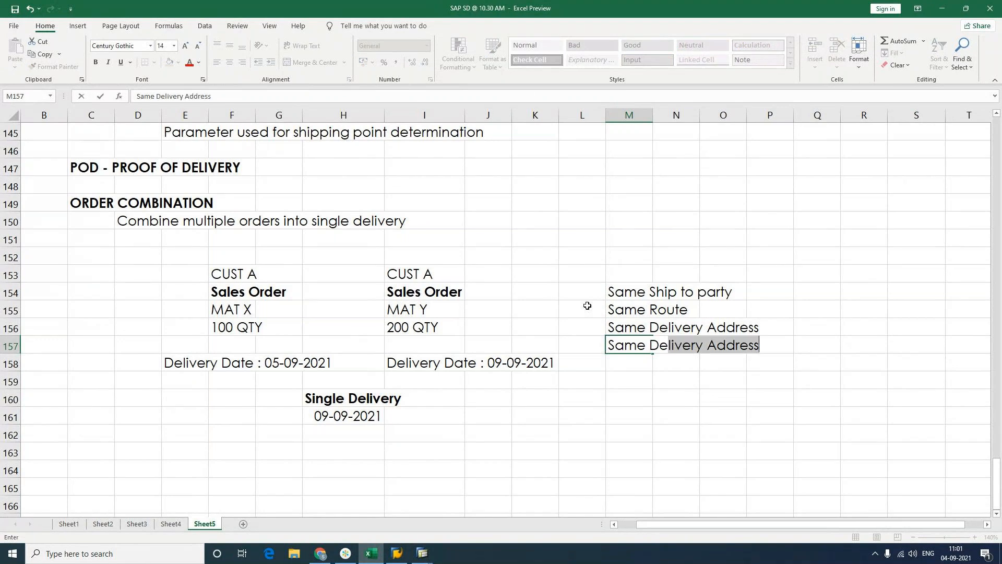
{"action": "key", "text": "BackSpace"}
{"action": "key", "text": "BackSpace"}
{"action": "key", "text": "BackSpace"}
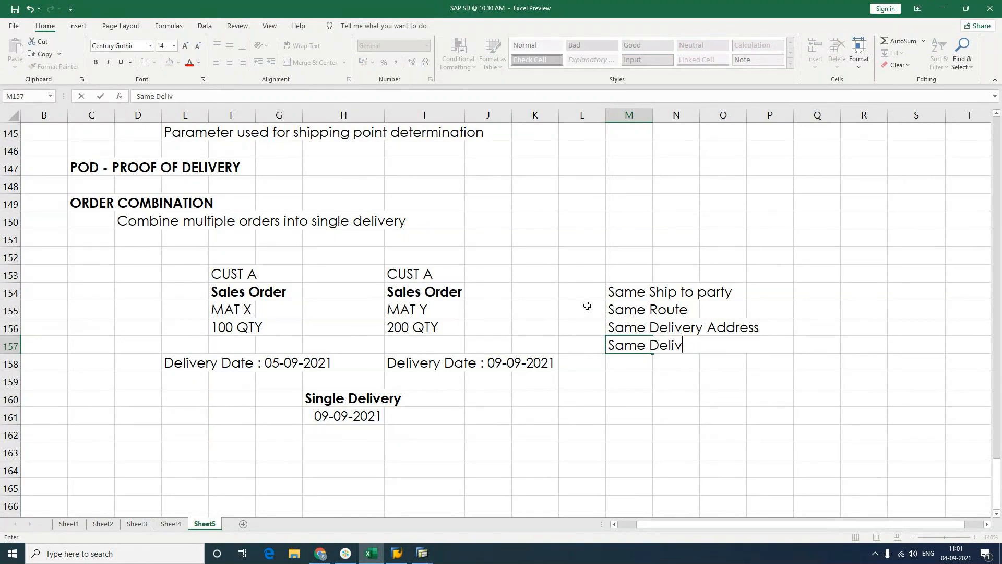
{"action": "type", "text": "ery plant"}
{"action": "key", "text": "Return"}
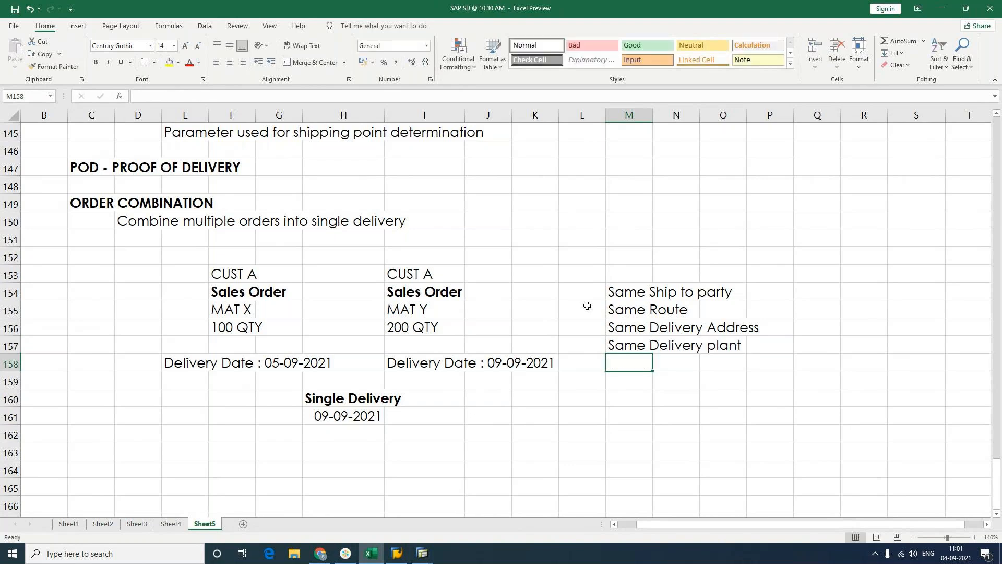
{"action": "type", "text": "Same Shi"}
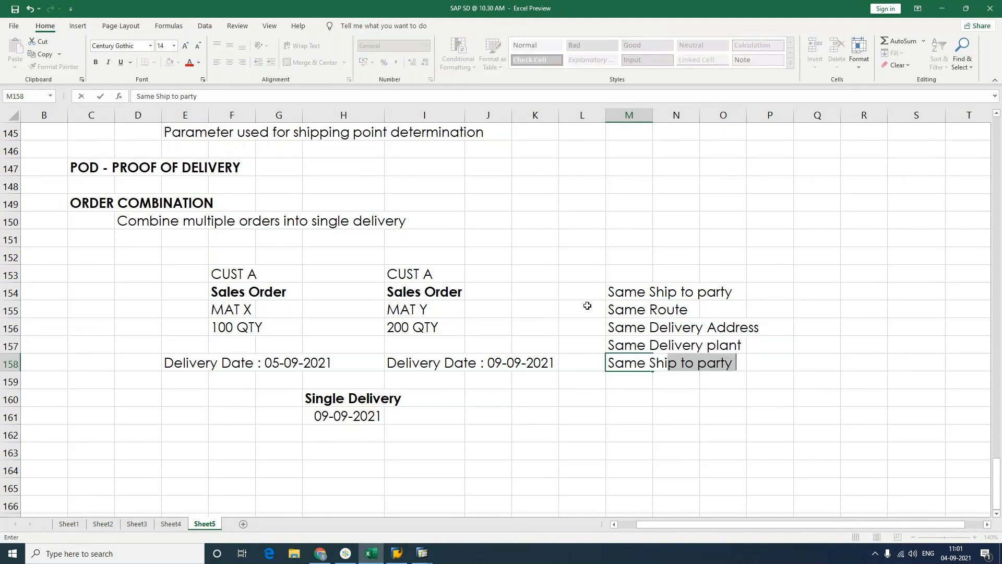
{"action": "type", "text": "pping po"}
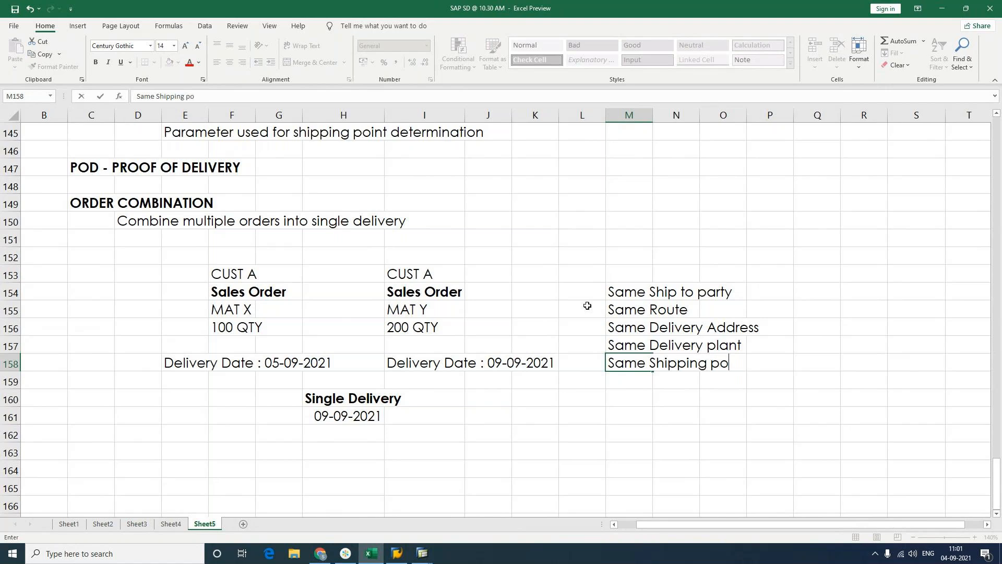
{"action": "type", "text": "int"}
{"action": "key", "text": "Return"}
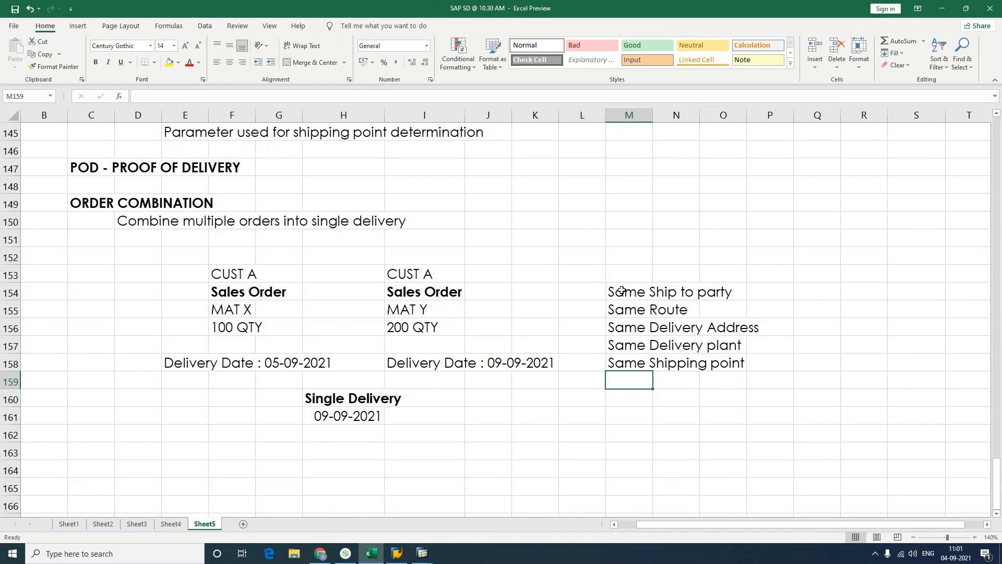
Italicize the list of order combination conditions in cells M154 to M158
{"action": "left_click_drag", "start_coordinate": [622, 291], "coordinate": [629, 360]}
{"action": "key", "text": "ctrl+i"}
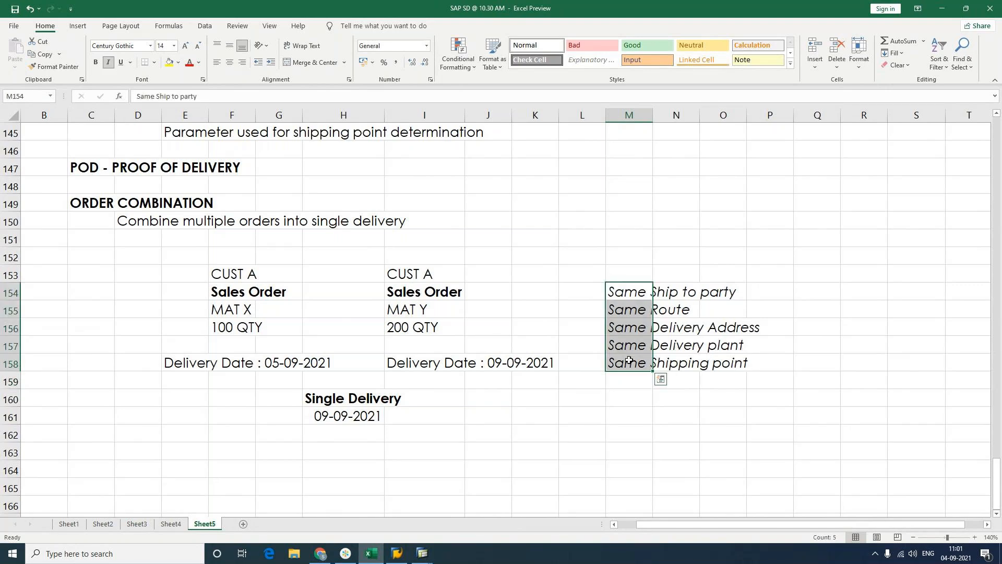
Review both sales orders with their delivery dates, the single delivery and the conditions for combining orders
{"action": "left_click", "coordinate": [232, 292]}
{"action": "left_click", "coordinate": [388, 292]}
{"action": "left_click", "coordinate": [328, 397]}
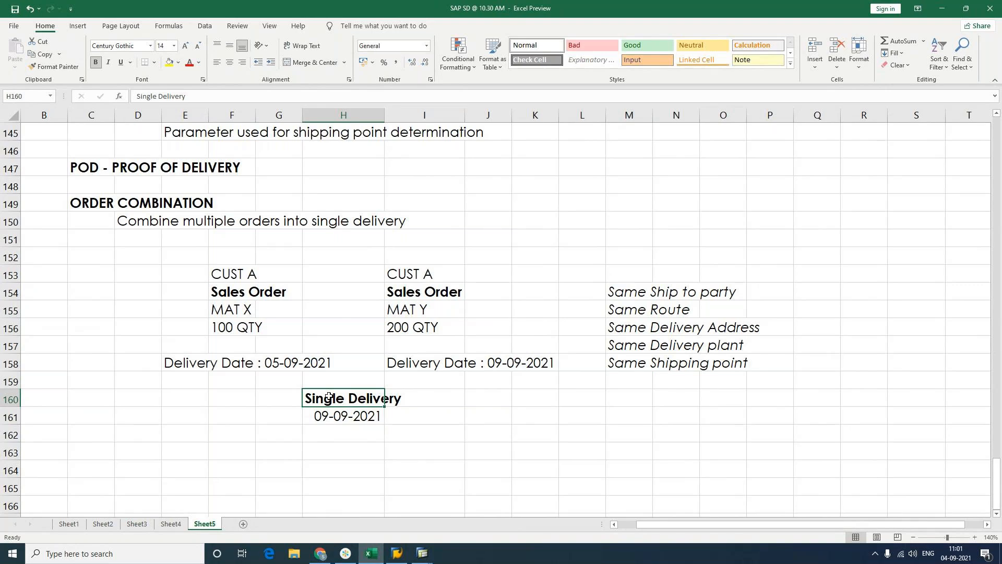
{"action": "left_click", "coordinate": [251, 290]}
{"action": "left_click", "coordinate": [397, 292]}
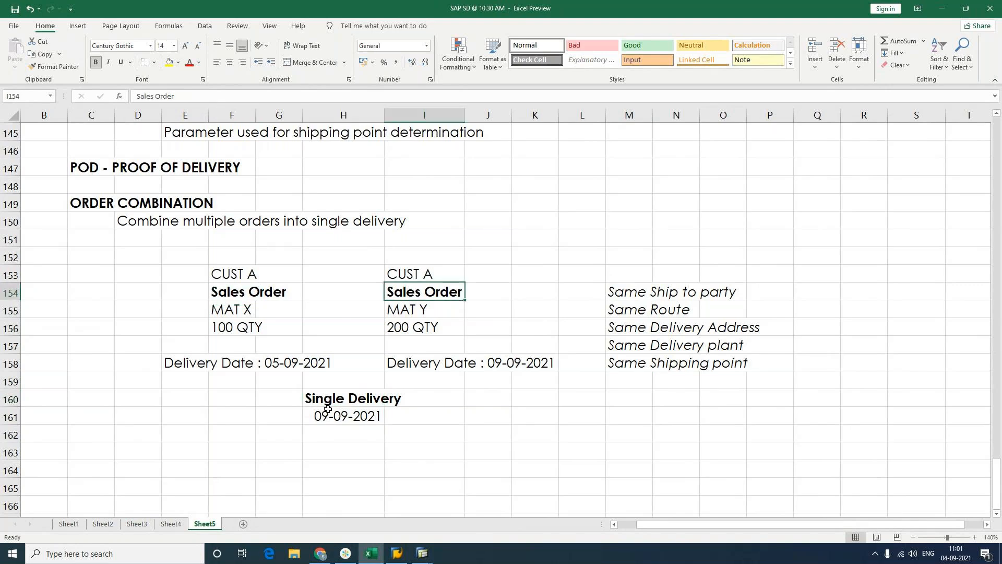
{"action": "left_click", "coordinate": [346, 397]}
{"action": "left_click", "coordinate": [620, 278]}
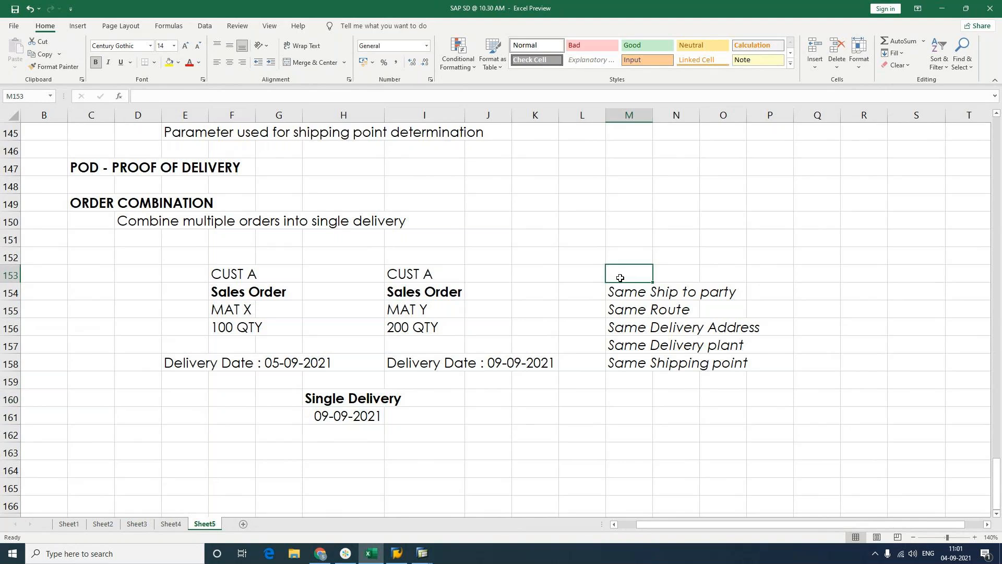
{"action": "left_click", "coordinate": [775, 361]}
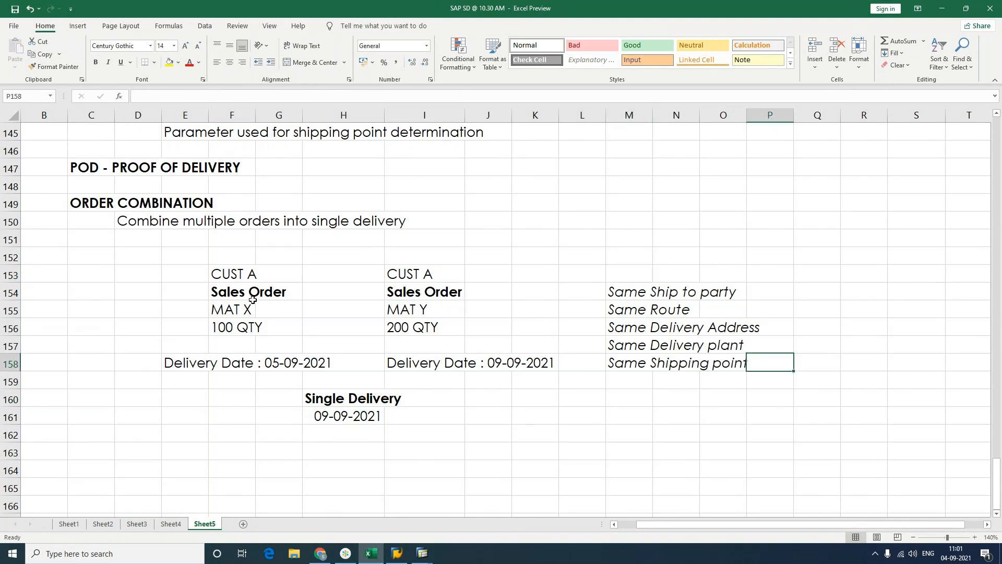
{"action": "left_click_drag", "start_coordinate": [233, 297], "coordinate": [227, 363]}
{"action": "left_click", "coordinate": [181, 365]}
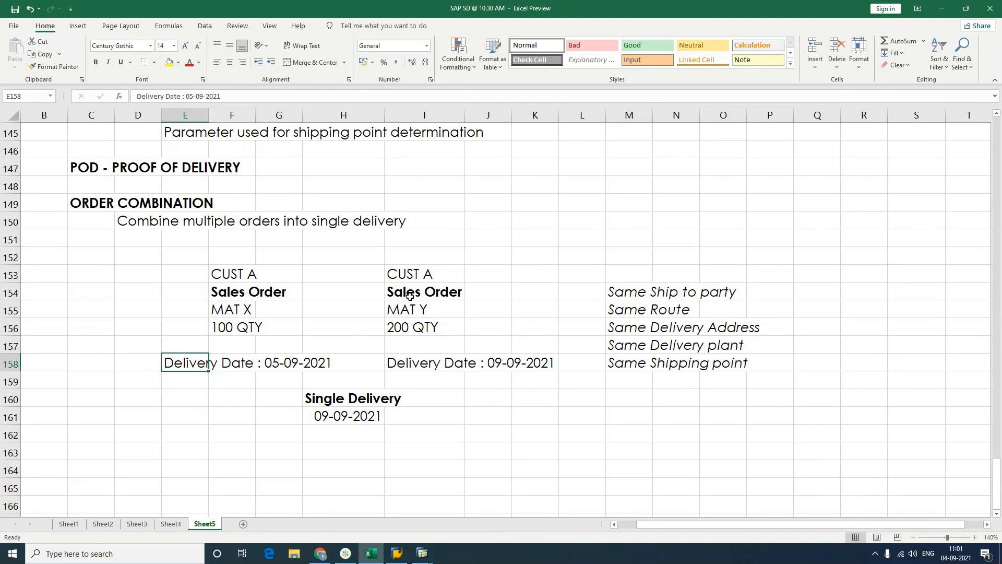
{"action": "left_click", "coordinate": [410, 296]}
{"action": "left_click", "coordinate": [434, 364]}
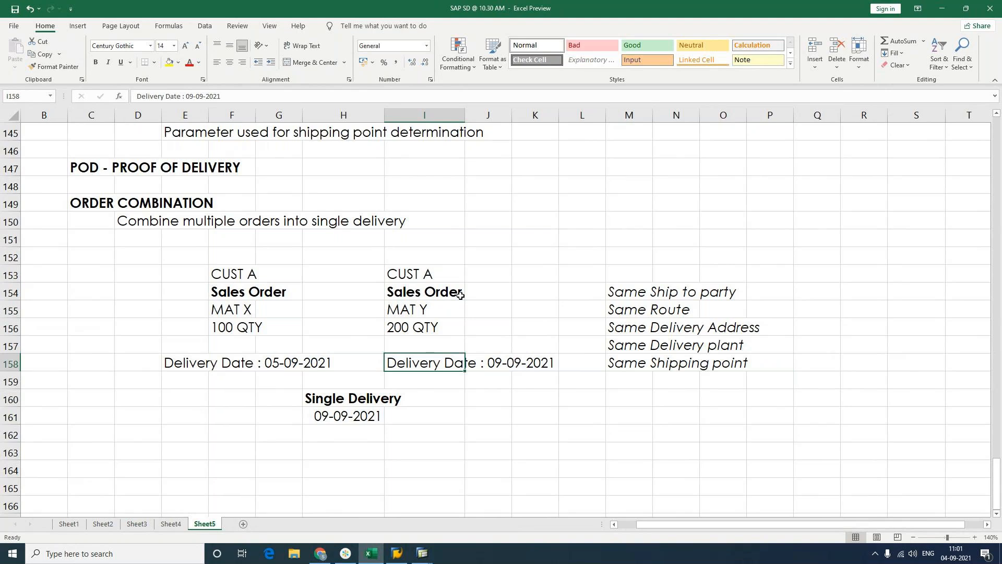
Switch to the SAP Create Customer: Sales Area Data window and examine its shipping and partial delivery fields
{"action": "left_click", "coordinate": [422, 554]}
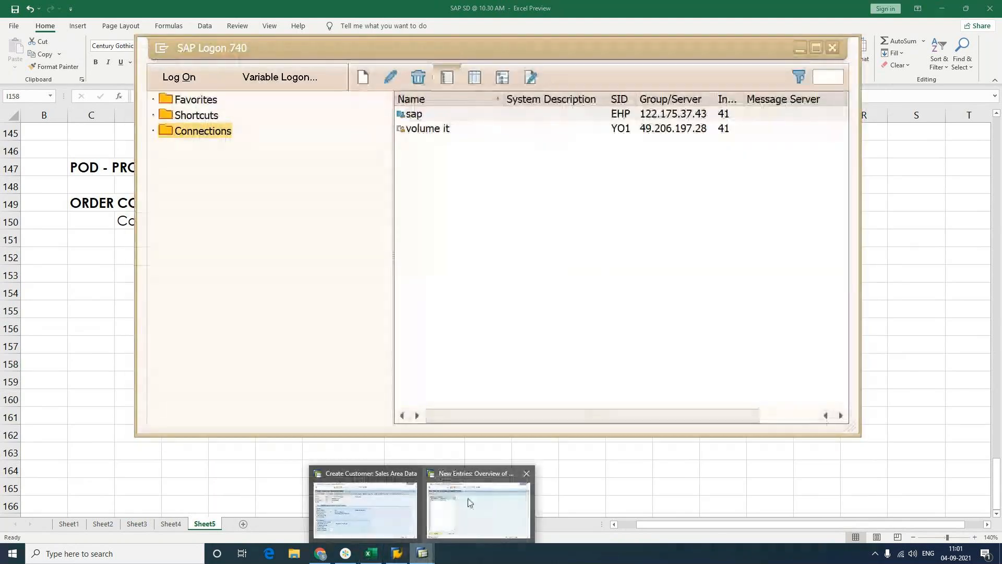
{"action": "left_click", "coordinate": [393, 511]}
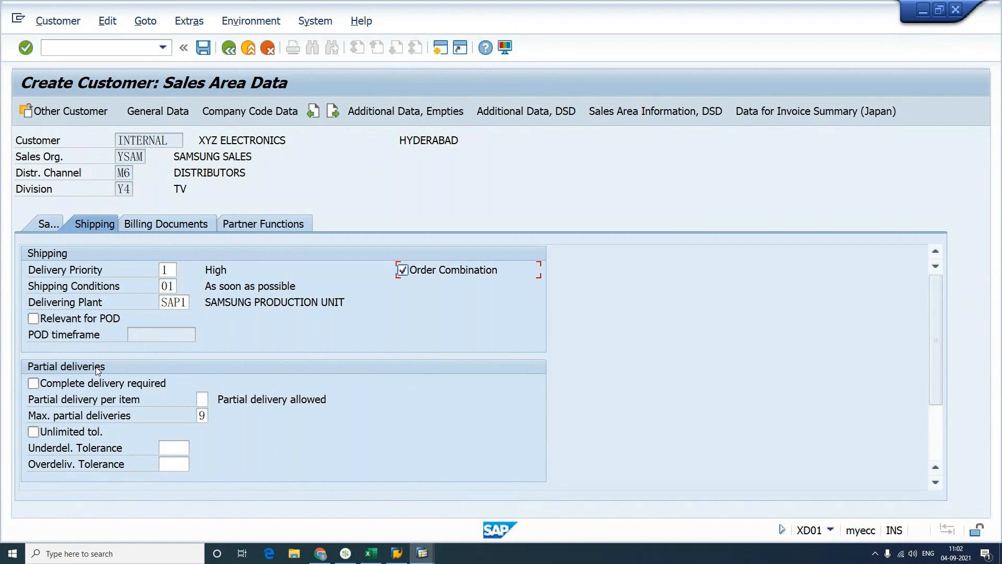
Return to the Excel notes and add the bold heading "PARTIALD ELIVERY" in cell C164 below the order combination example
{"action": "left_click", "coordinate": [371, 553]}
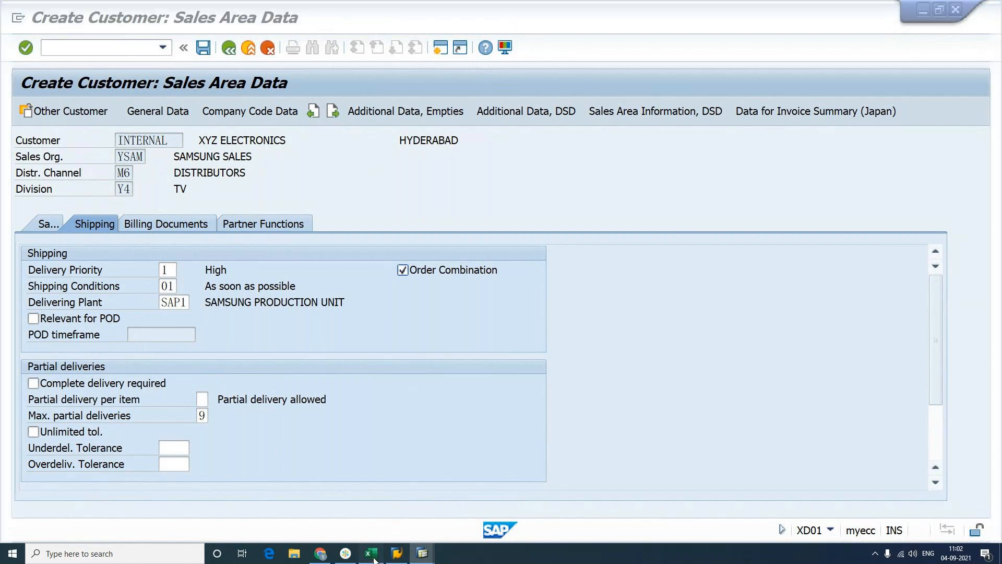
{"action": "scroll", "coordinate": [296, 437], "scroll_direction": "down", "scroll_amount": 1}
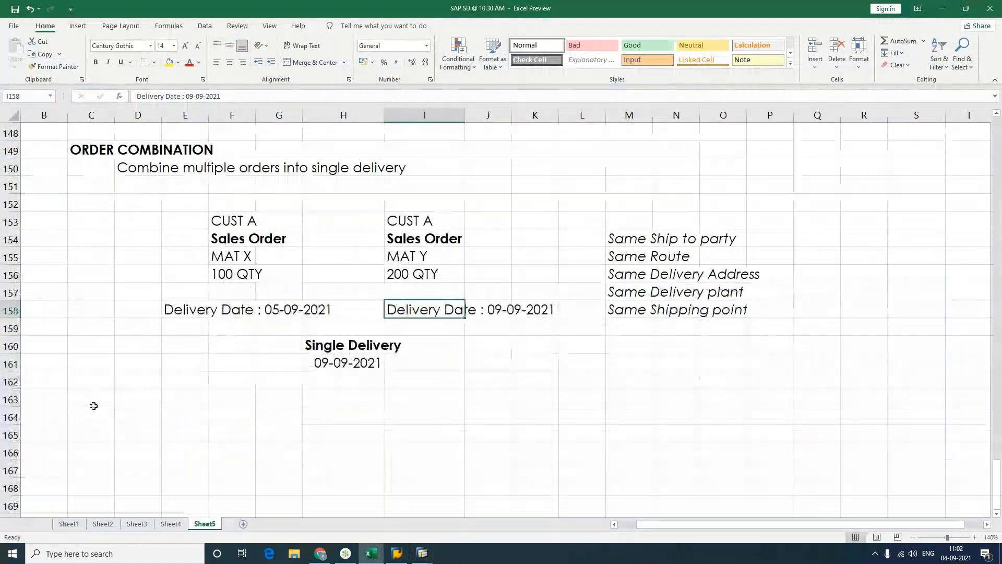
{"action": "left_click", "coordinate": [100, 411]}
{"action": "type", "text": "P"}
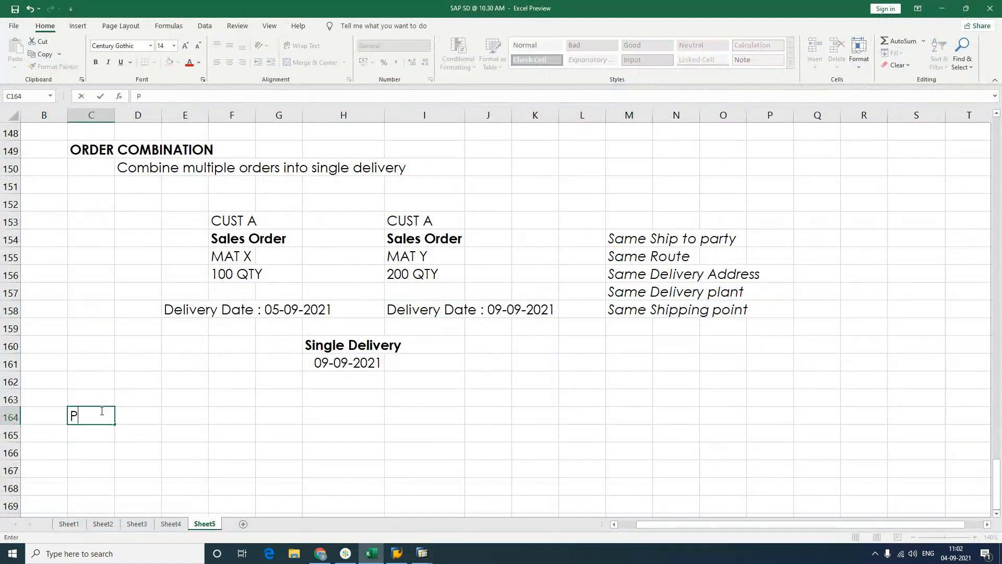
{"action": "type", "text": "ARTIALD ELIVERY"}
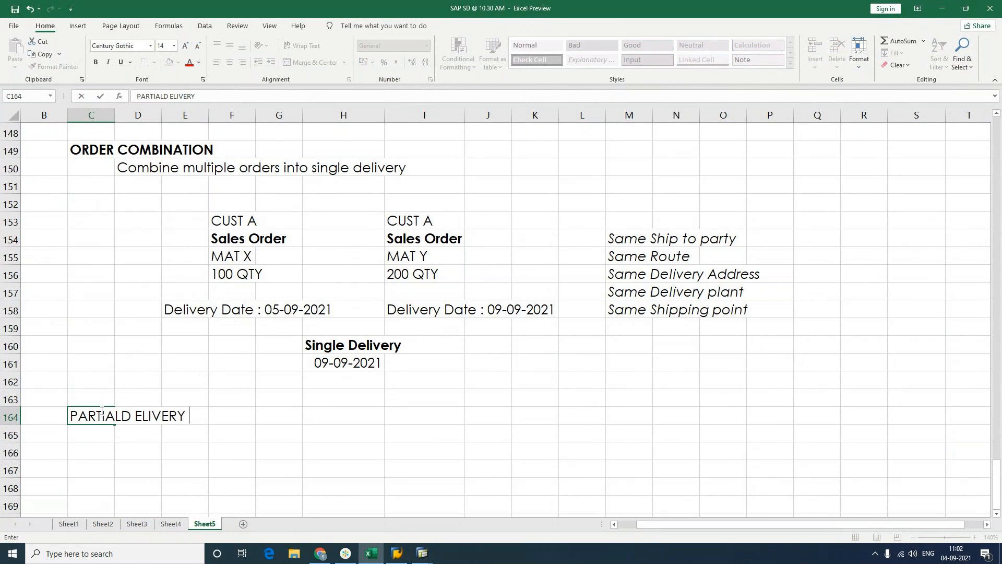
{"action": "key", "text": "ctrl+Return"}
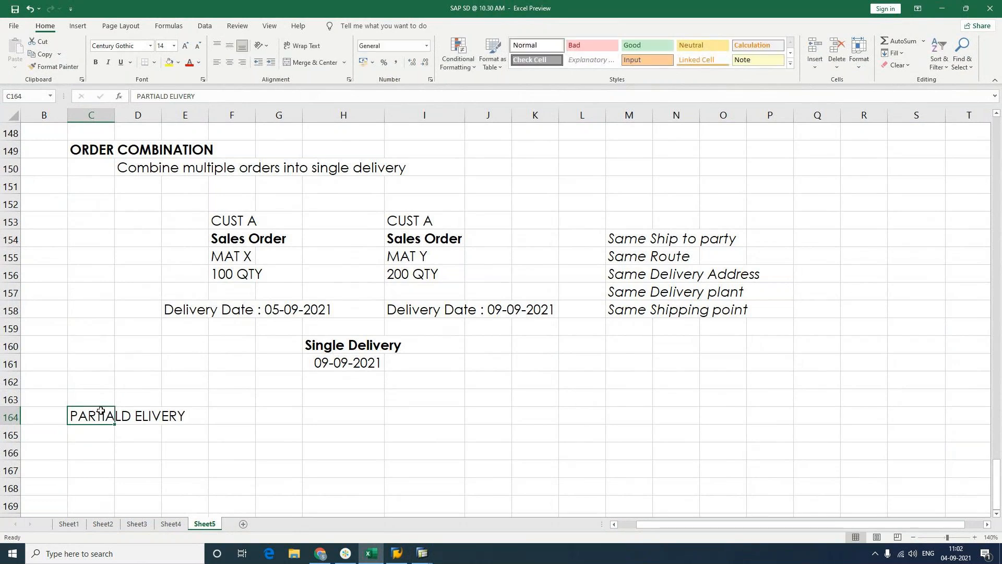
{"action": "key", "text": "ctrl+b"}
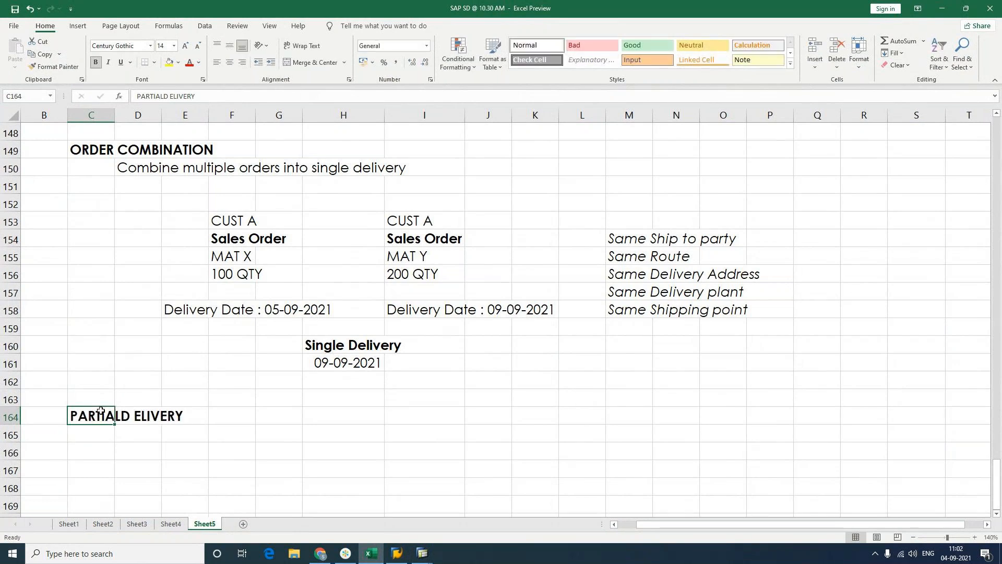
{"action": "double_click", "coordinate": [101, 411]}
Under the partial delivery heading, enter "INVENTORY" in E166, "MAT X" in E167 and "1000 QTY" in E169
{"action": "scroll", "coordinate": [171, 467], "scroll_direction": "down", "scroll_amount": 3}
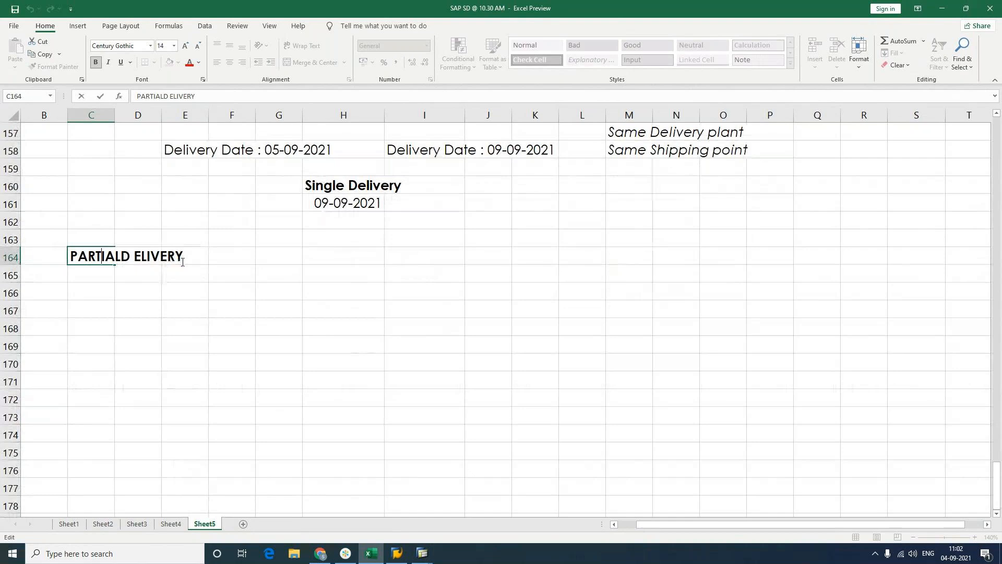
{"action": "left_click", "coordinate": [193, 288]}
{"action": "type", "text": "INVENTO"}
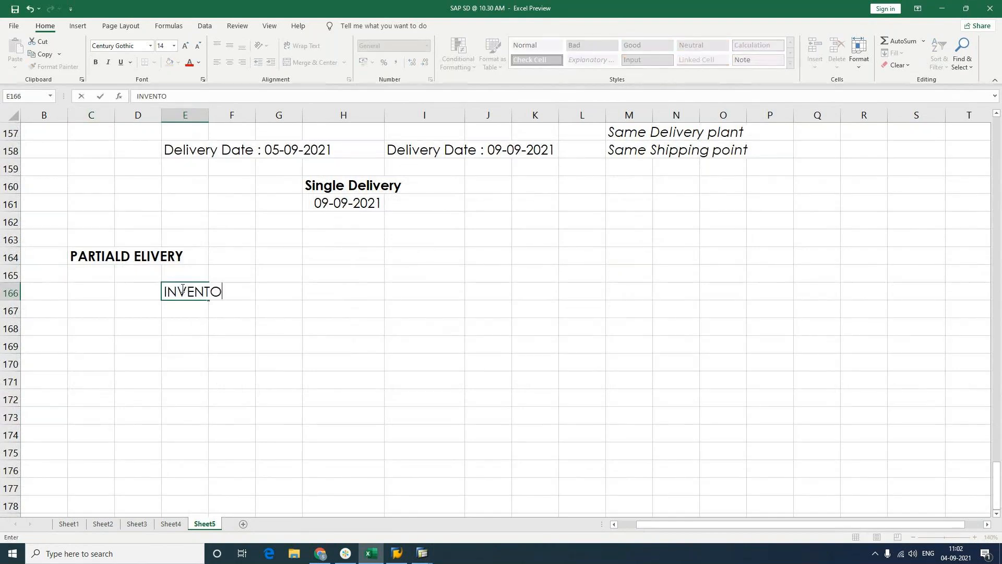
{"action": "type", "text": "RY"}
{"action": "key", "text": "Return"}
{"action": "type", "text": "MAT X"}
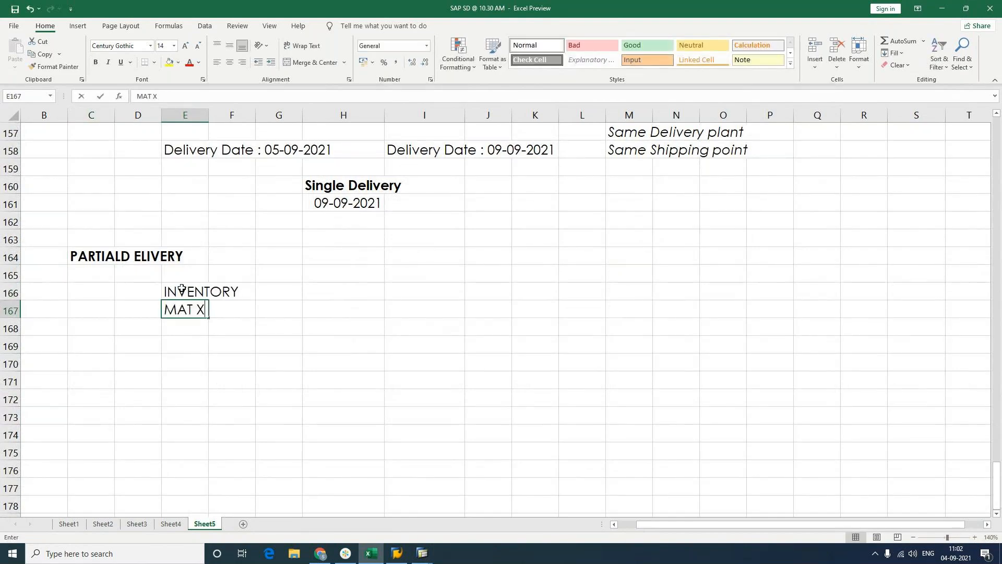
{"action": "key", "text": "Return"}
{"action": "key", "text": "Return"}
{"action": "type", "text": "1"}
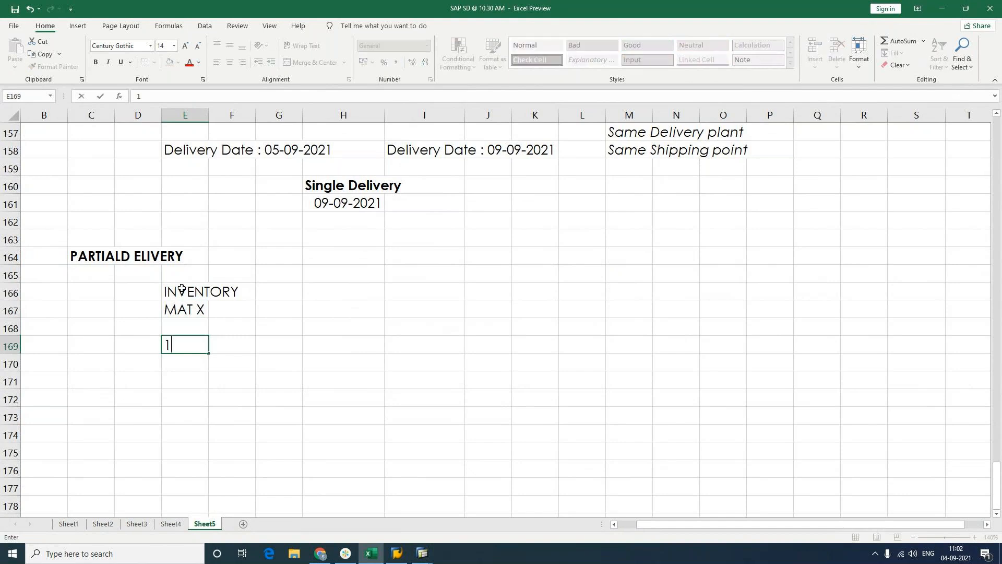
{"action": "type", "text": "000 QTY"}
Beside the inventory example, enter "SALES ORDER" in I168, "MAT X" in I169 and "4000 QTY" in I170
{"action": "left_click", "coordinate": [413, 325]}
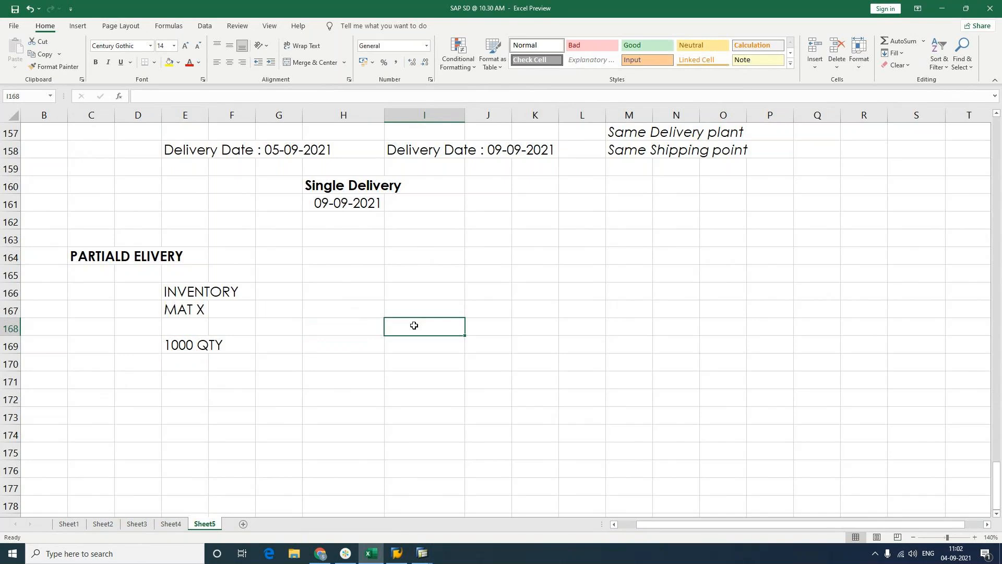
{"action": "type", "text": "SALES ORDER"}
{"action": "key", "text": "Return"}
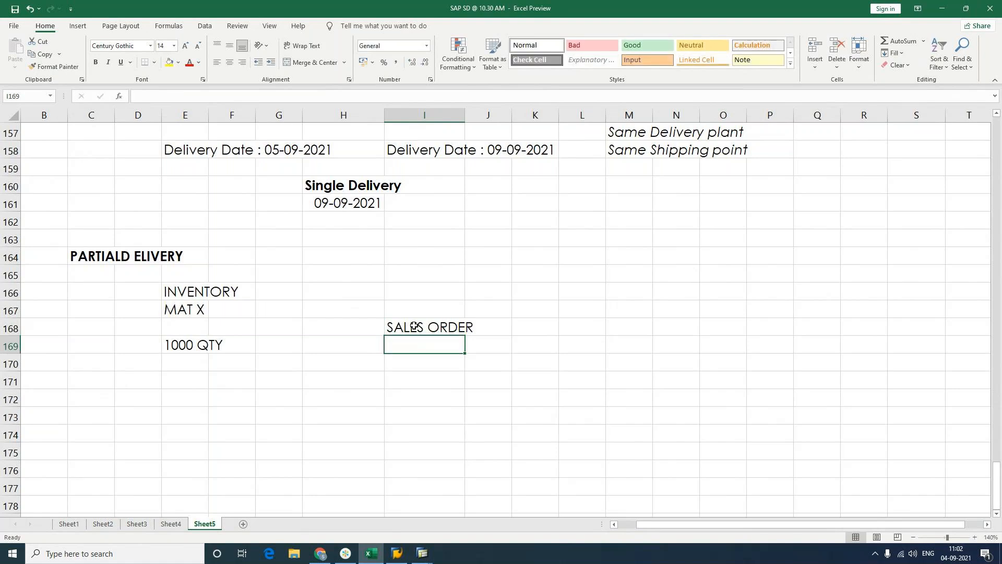
{"action": "type", "text": "MAT X"}
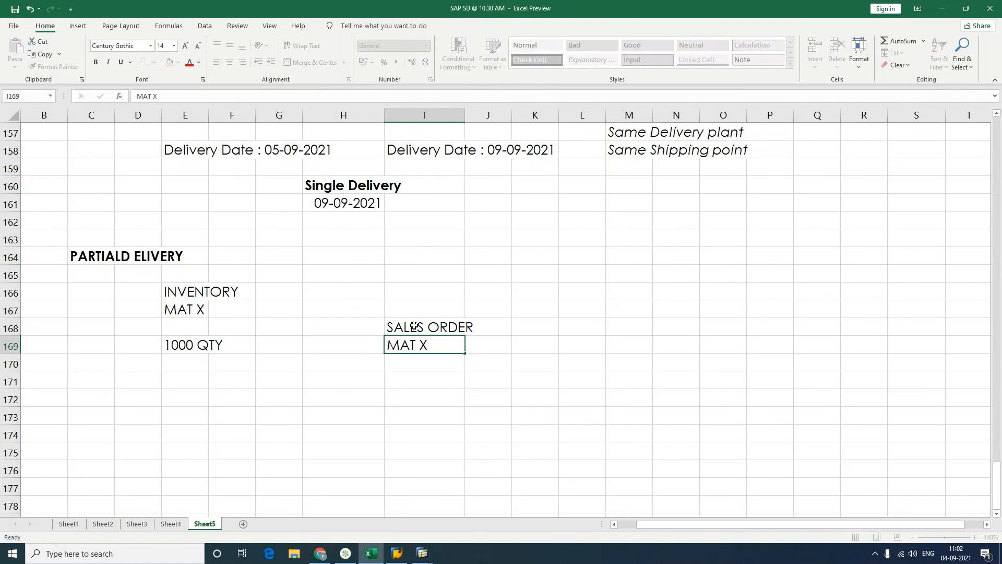
{"action": "key", "text": "Return"}
{"action": "type", "text": "4000 QTY"}
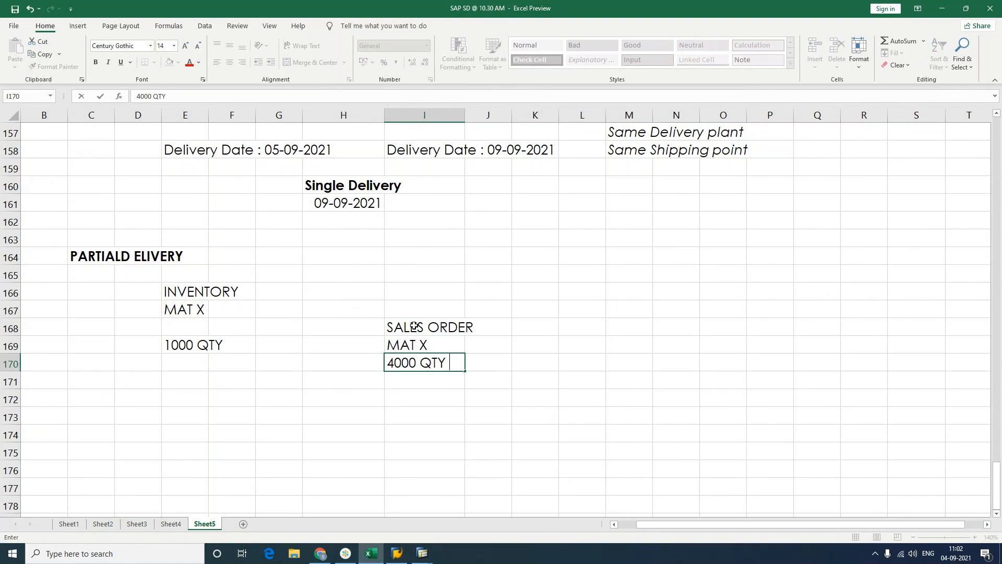
{"action": "key", "text": "Return"}
{"action": "key", "text": "Return"}
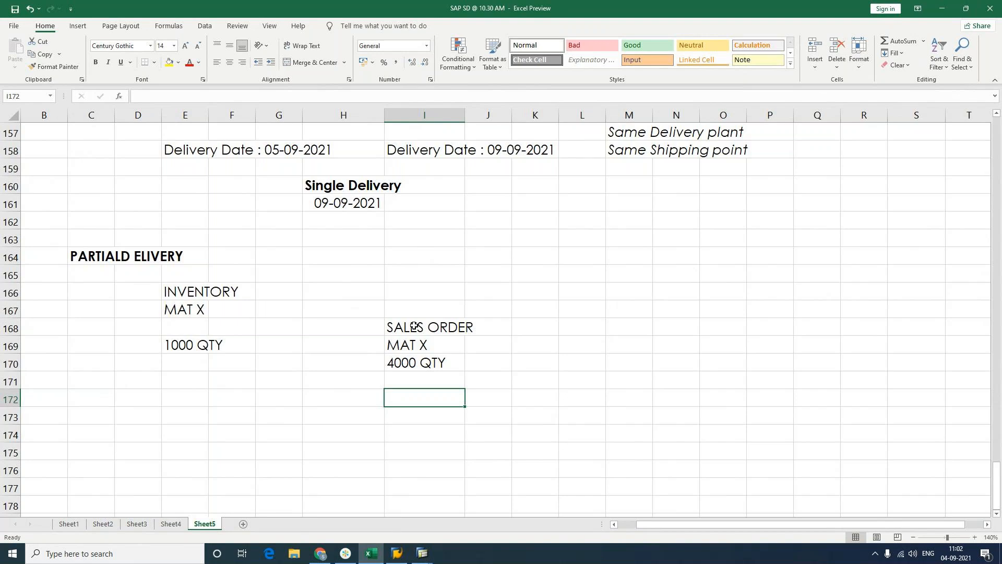
Record the first partial delivery as "DEL 1 : 04-09-2021" in I172 with "1000 QTY" in L172
{"action": "type", "text": "DEL 1"}
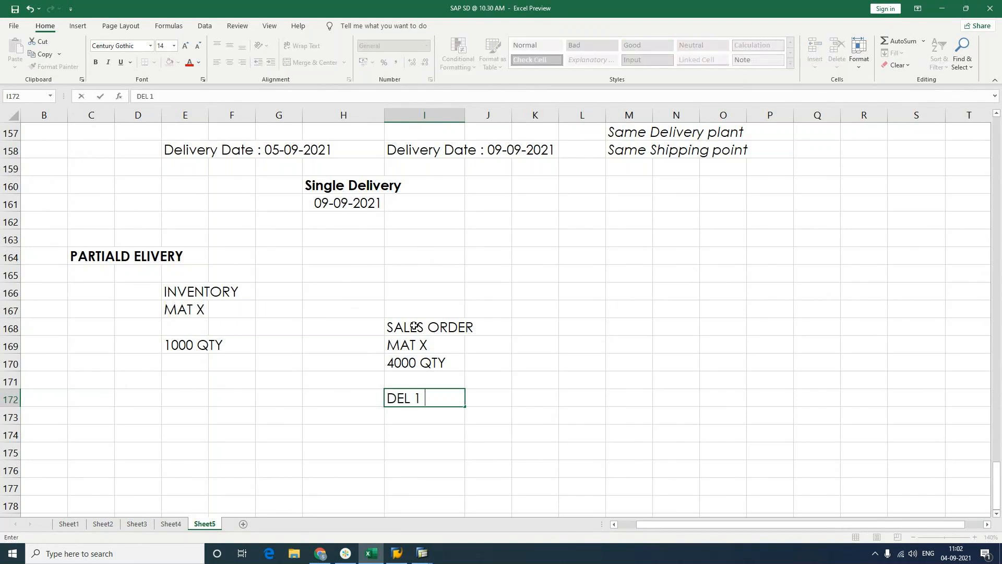
{"action": "type", "text": " : 04-09-20"}
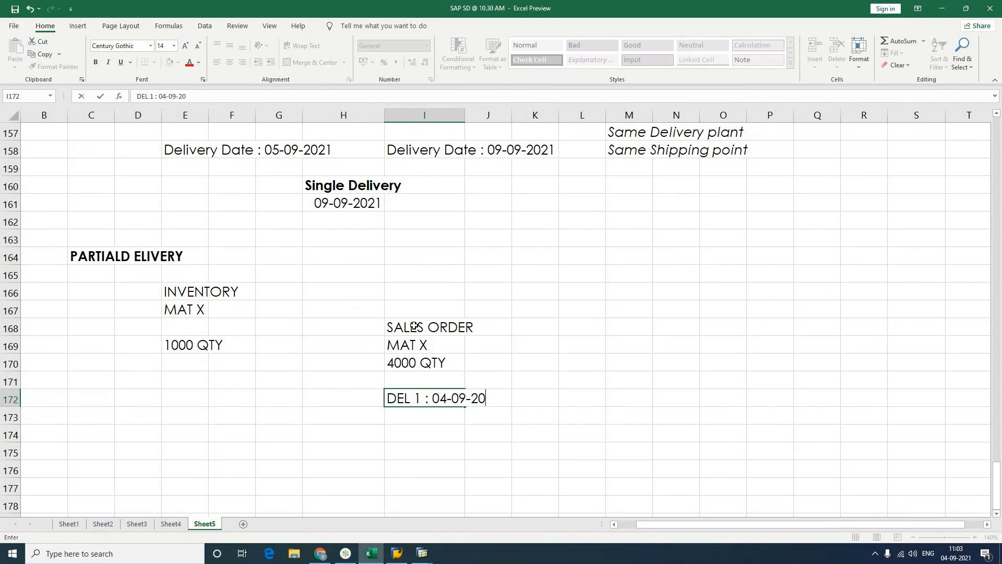
{"action": "type", "text": "21"}
{"action": "key", "text": "Right"}
{"action": "key", "text": "Right"}
{"action": "key", "text": "Right"}
{"action": "type", "text": "1"}
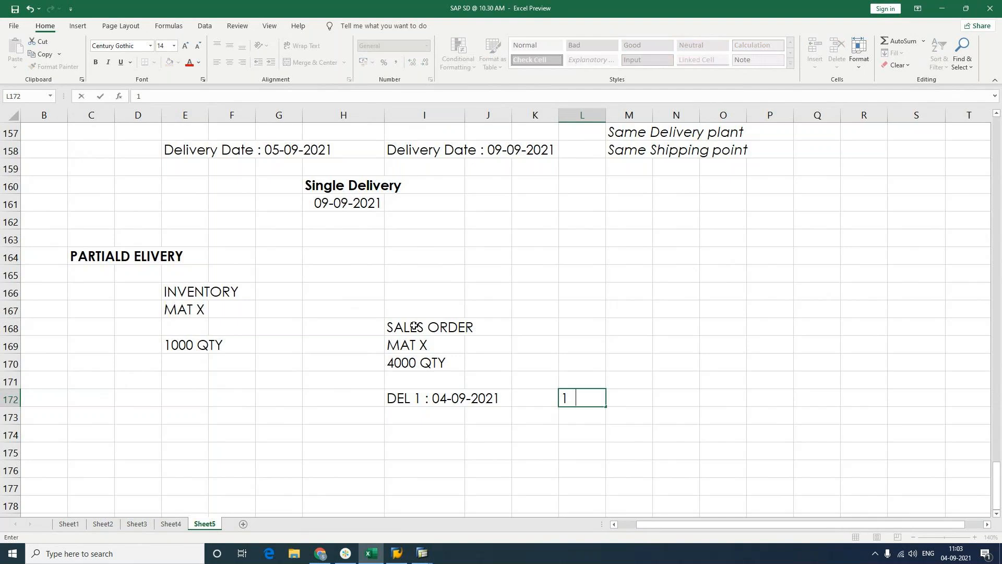
{"action": "type", "text": "000 QTY"}
{"action": "key", "text": "Return"}
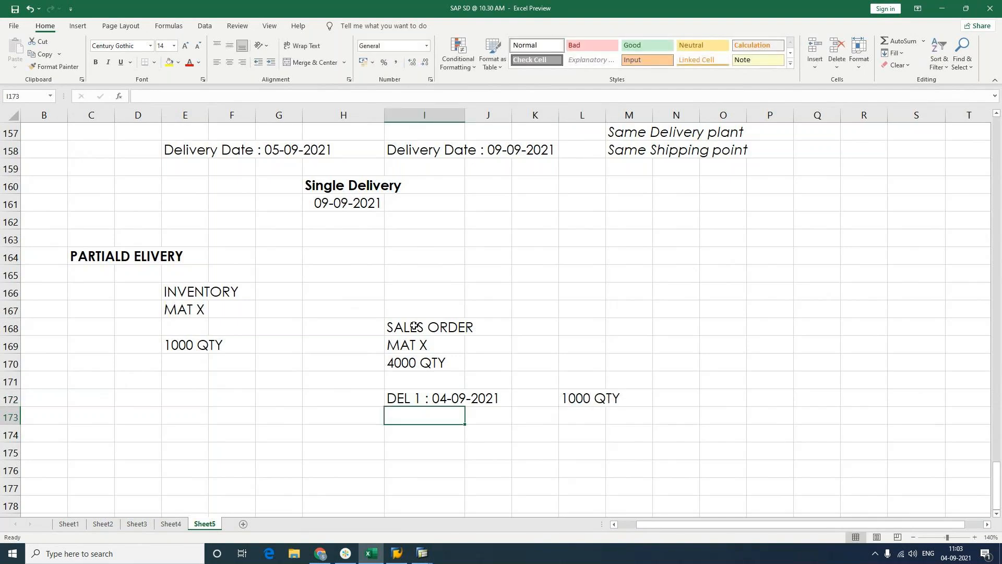
Add "2000 QTY" to the inventory in E170 and record "DEL 2 : 06-09-2021" in I173 with "2000 QTY" in L173
{"action": "left_click", "coordinate": [182, 361]}
{"action": "type", "text": "2000 QTY"}
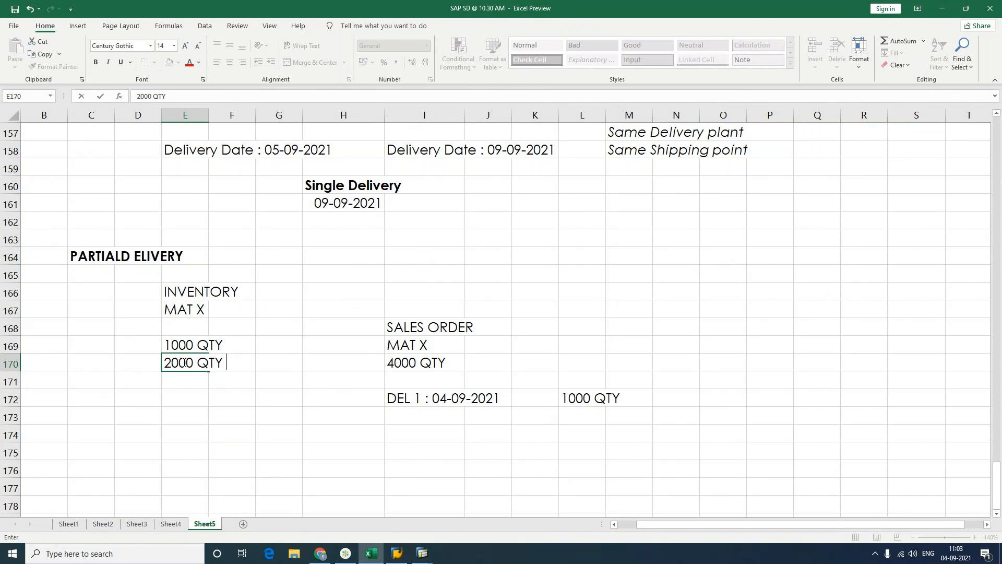
{"action": "left_click", "coordinate": [405, 416]}
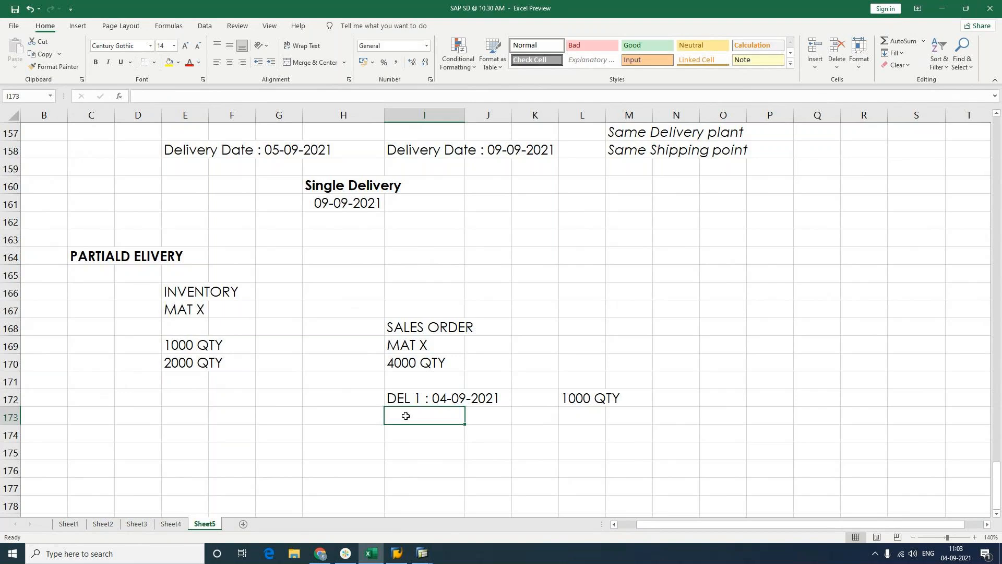
{"action": "type", "text": "DEL"}
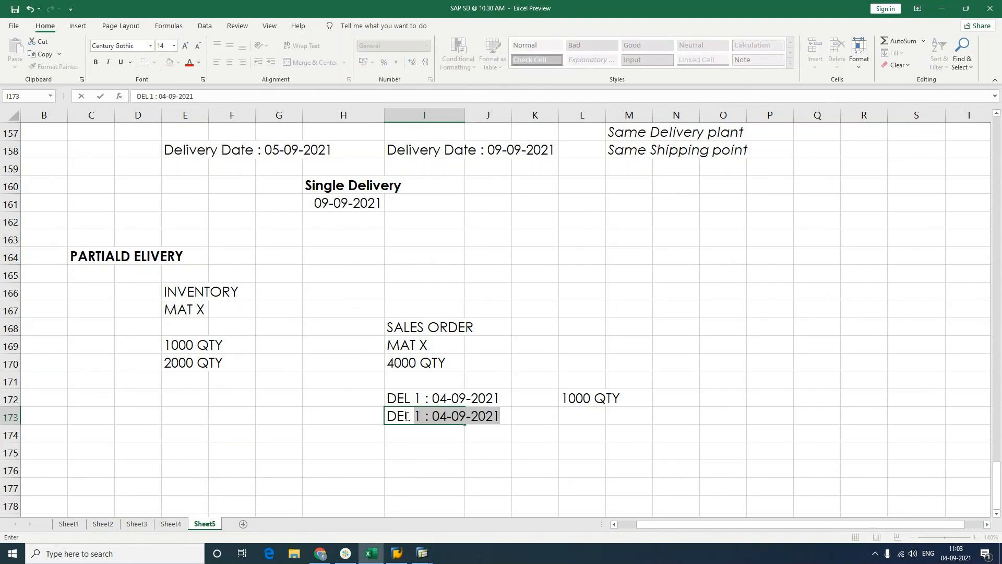
{"action": "type", "text": " 2 :"}
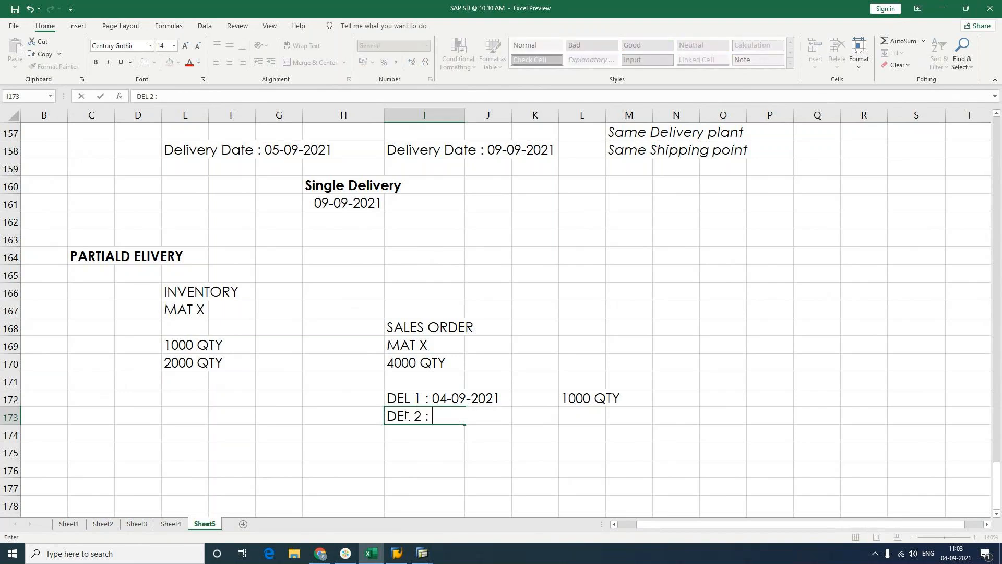
{"action": "type", "text": " 06-09-2021"}
{"action": "key", "text": "Return"}
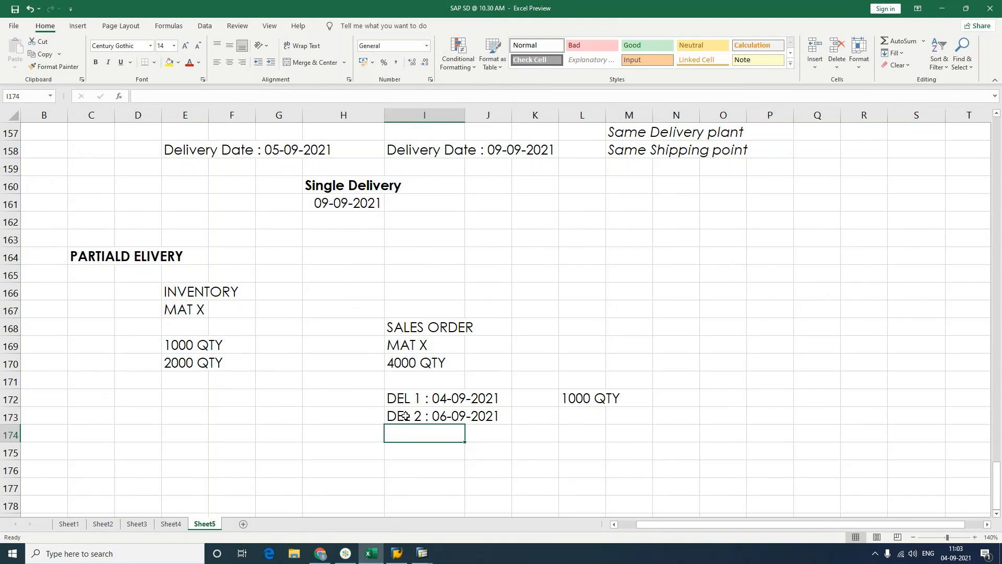
{"action": "left_click", "coordinate": [583, 414]}
{"action": "type", "text": "2000 QTY"}
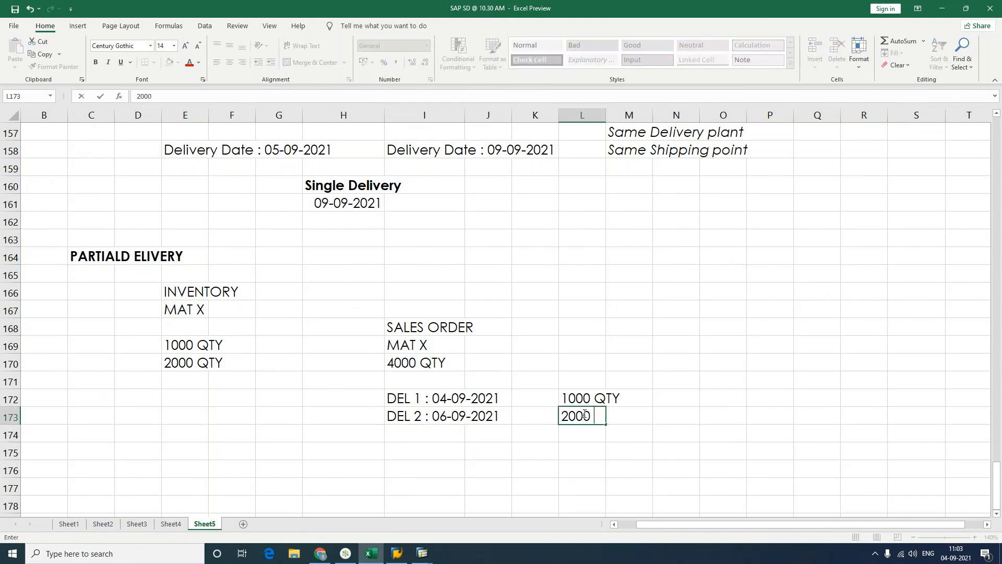
{"action": "key", "text": "Return"}
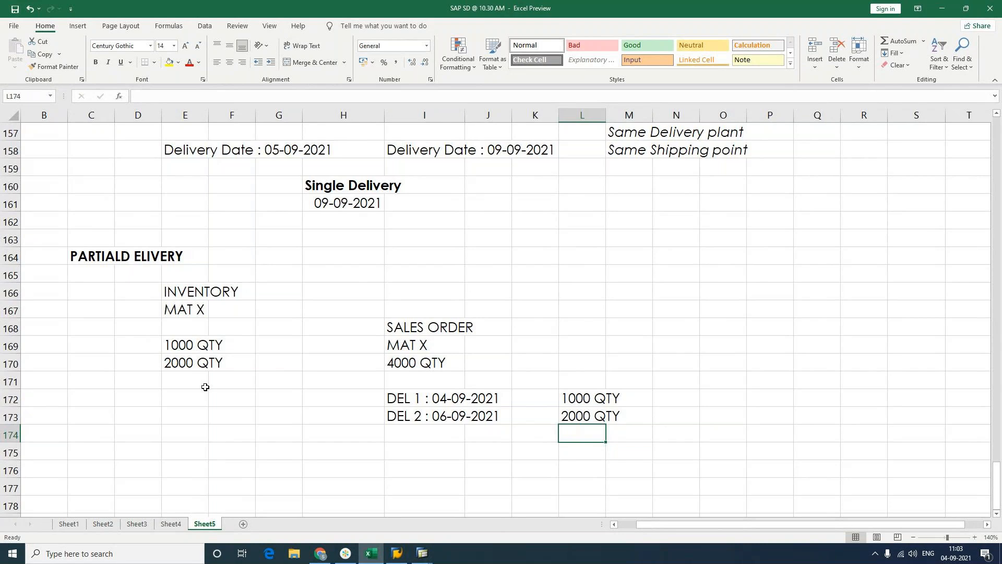
Add "1000 QTY" to the inventory in E171 and record "DEL 3 : 08-09-2021" in I174 with "1000 QTY" in L174
{"action": "left_click", "coordinate": [199, 381]}
{"action": "type", "text": "1000 QTY"}
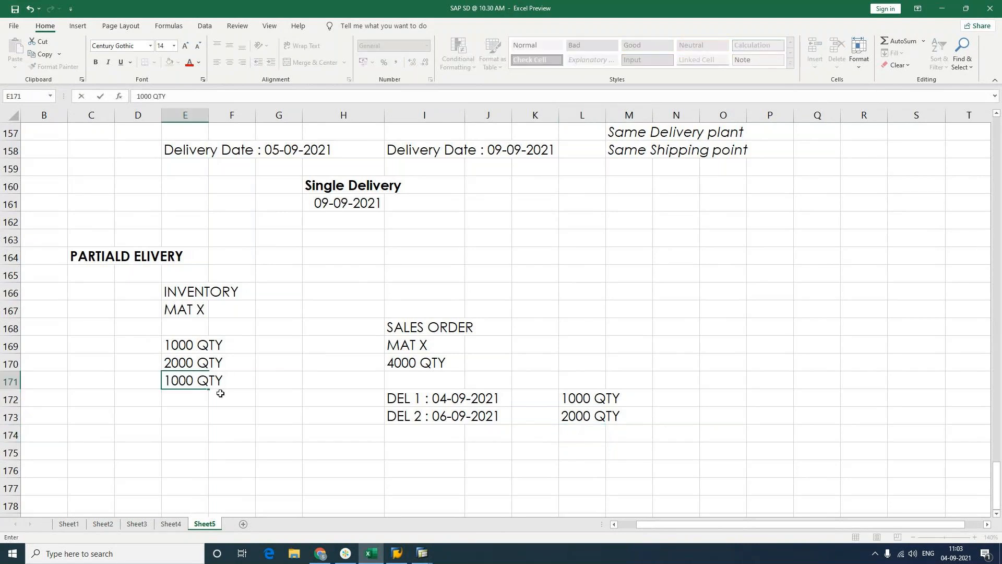
{"action": "left_click", "coordinate": [418, 437]}
{"action": "type", "text": "DEL 3"}
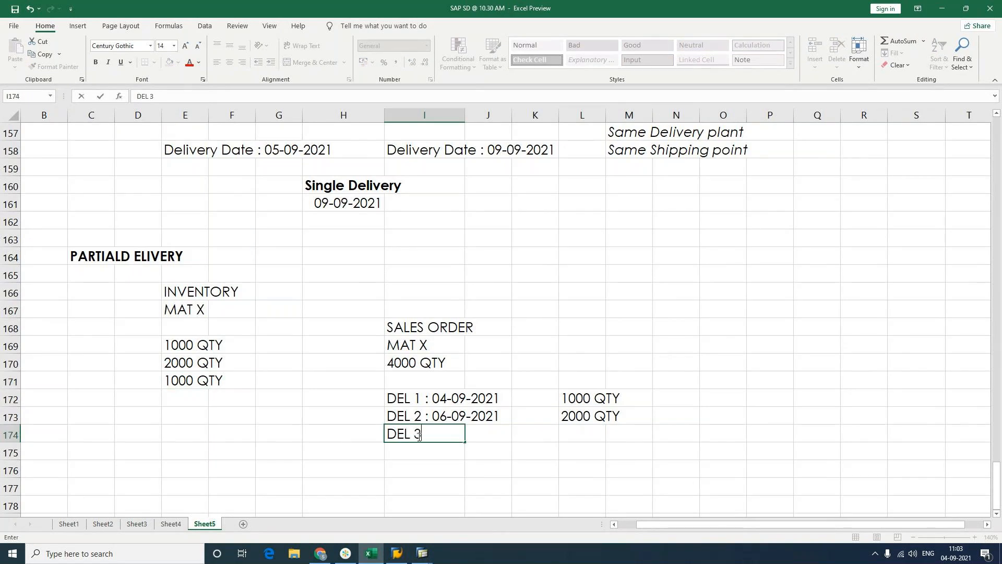
{"action": "type", "text": " : 08-09-2021"}
{"action": "key", "text": "Right"}
{"action": "key", "text": "Right"}
{"action": "key", "text": "Right"}
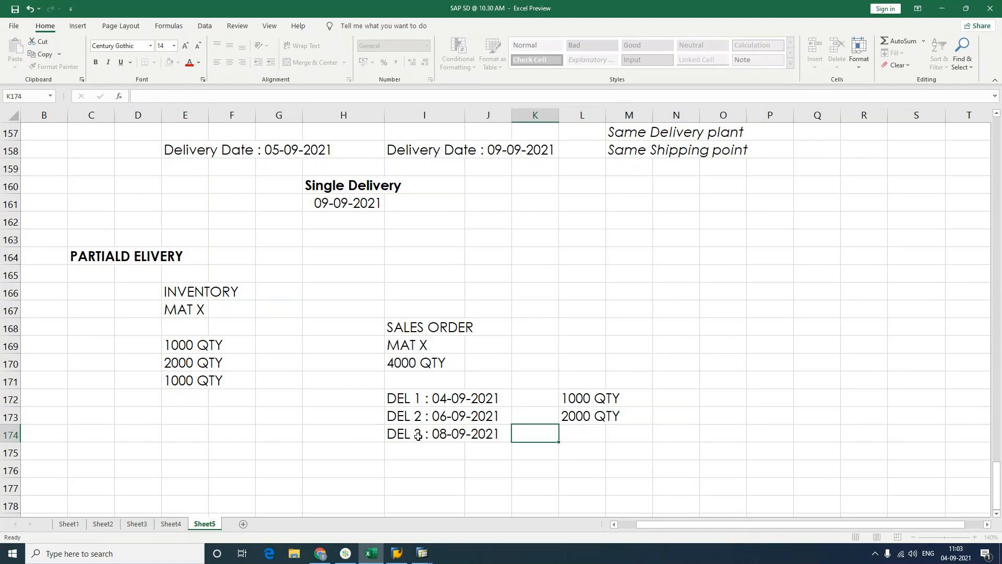
{"action": "type", "text": "100"}
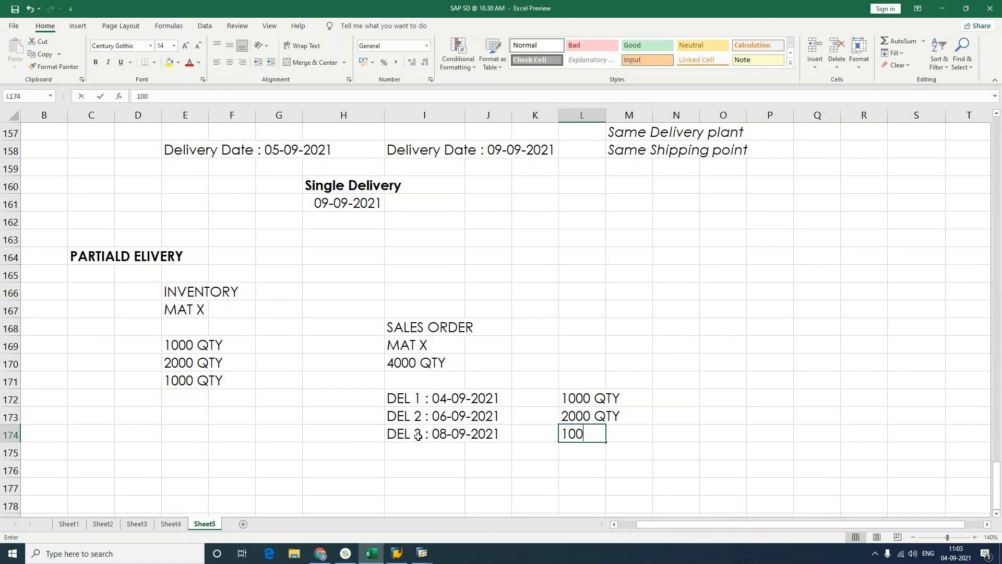
{"action": "type", "text": "0 QTY"}
{"action": "key", "text": "Return"}
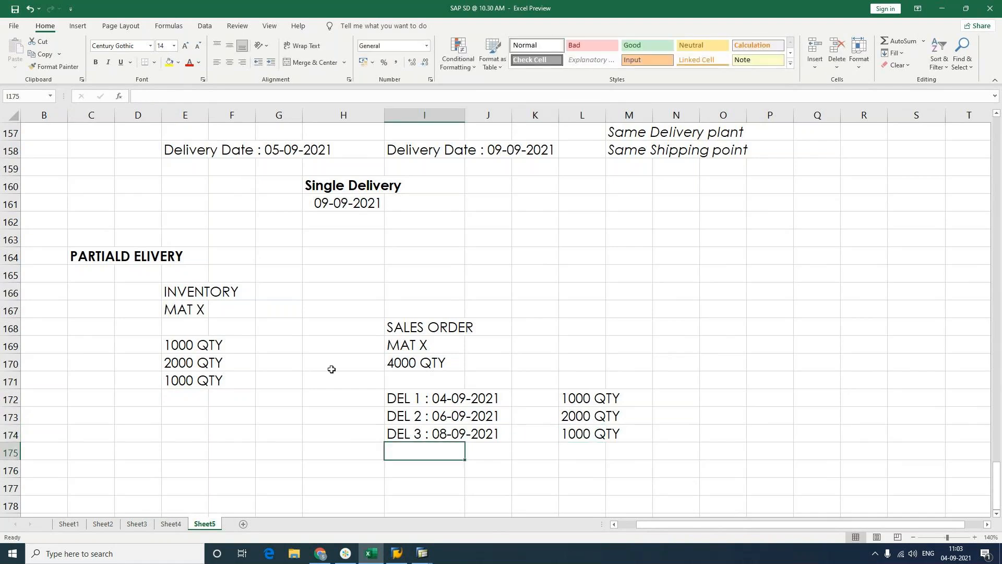
Review the sales order's three partial deliveries and switch to the SAP Create Customer: Sales Area Data window
{"action": "left_click", "coordinate": [459, 327]}
{"action": "left_click_drag", "start_coordinate": [396, 394], "coordinate": [484, 443]}
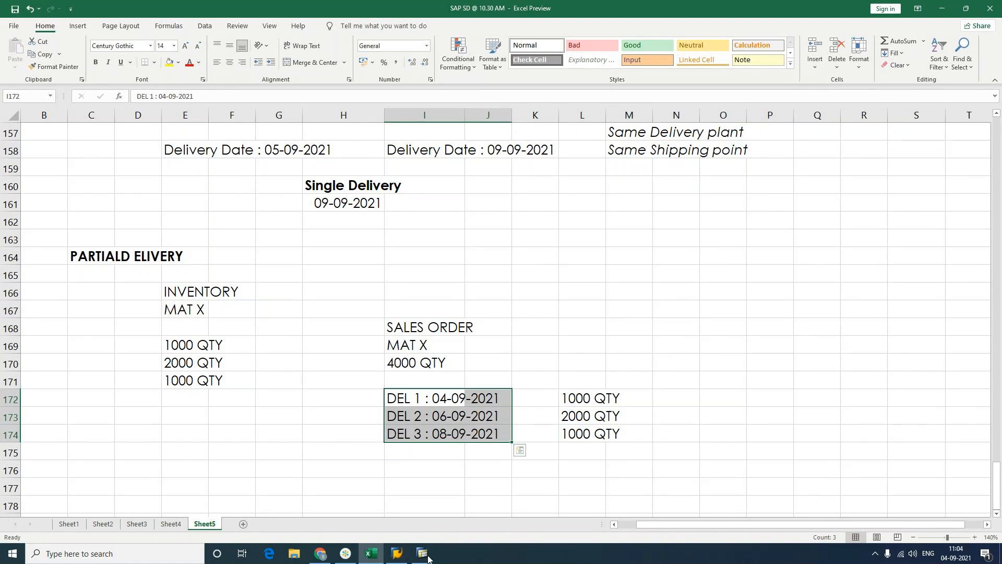
{"action": "mouse_move", "coordinate": [428, 557]}
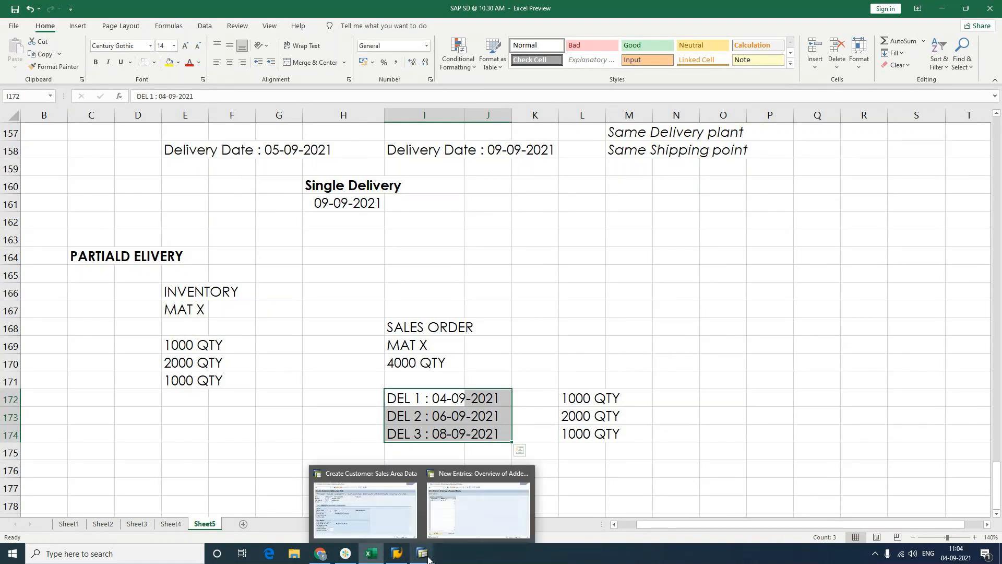
{"action": "left_click", "coordinate": [403, 525]}
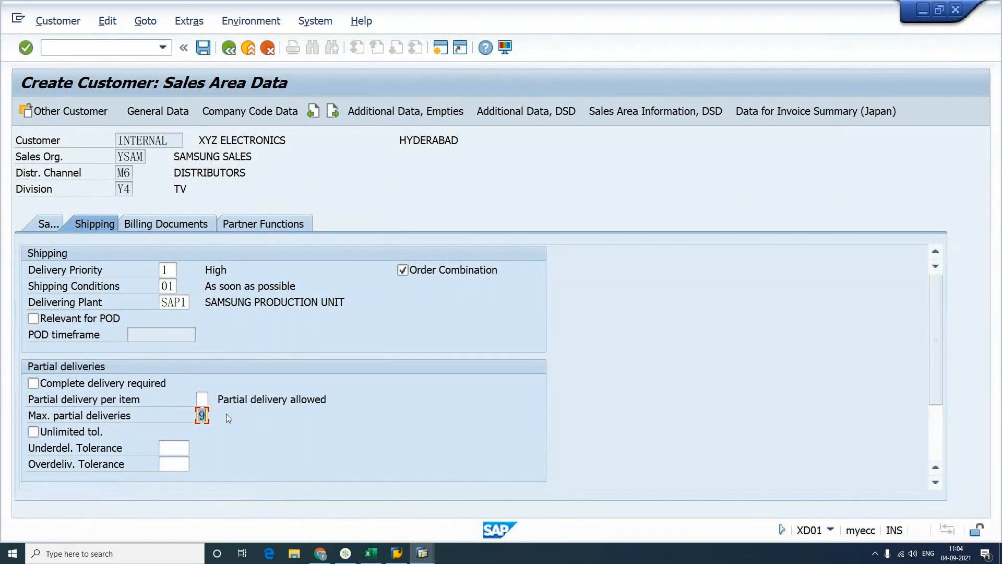
Try 4 as the customer's maximum partial deliveries and return the value to 9
{"action": "left_click", "coordinate": [201, 415]}
{"action": "key", "text": "Delete"}
{"action": "type", "text": "4"}
{"action": "key", "text": "BackSpace"}
{"action": "type", "text": "9"}
{"action": "left_click", "coordinate": [261, 424]}
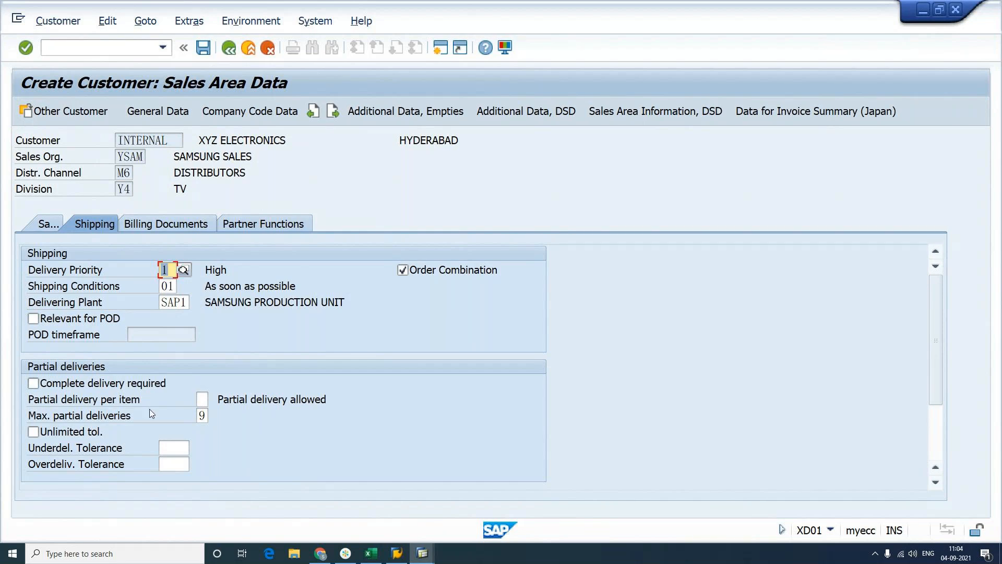
Review the customer's delivery priority, shipping conditions, delivering plant and maximum partial deliveries fields
{"action": "left_click", "coordinate": [84, 273]}
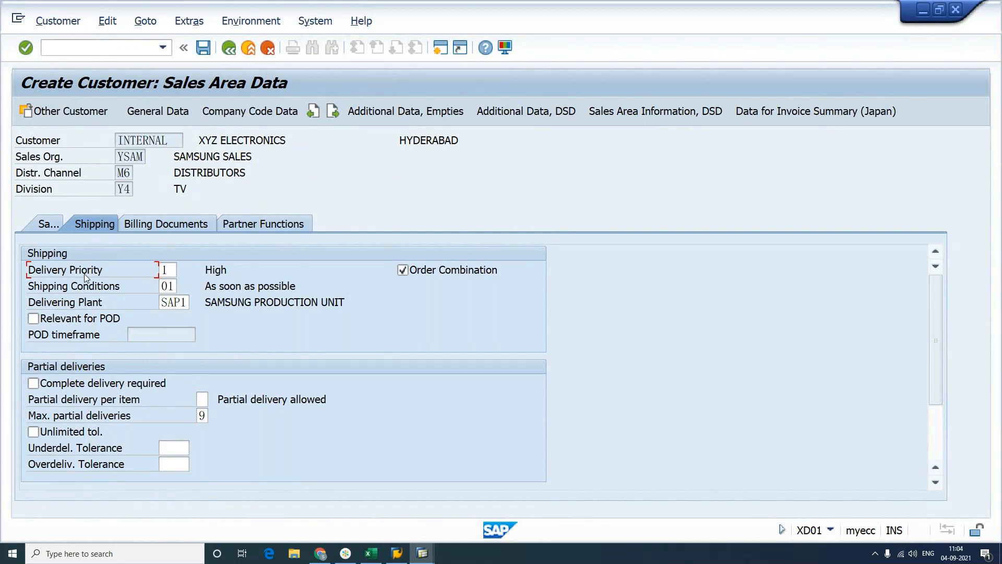
{"action": "left_click", "coordinate": [84, 288]}
{"action": "left_click", "coordinate": [84, 305]}
{"action": "left_click", "coordinate": [202, 416]}
{"action": "key", "text": "Return"}
Open the customer's billing documents data and examine the invoicing date and Incoterms fields
{"action": "left_click", "coordinate": [185, 224]}
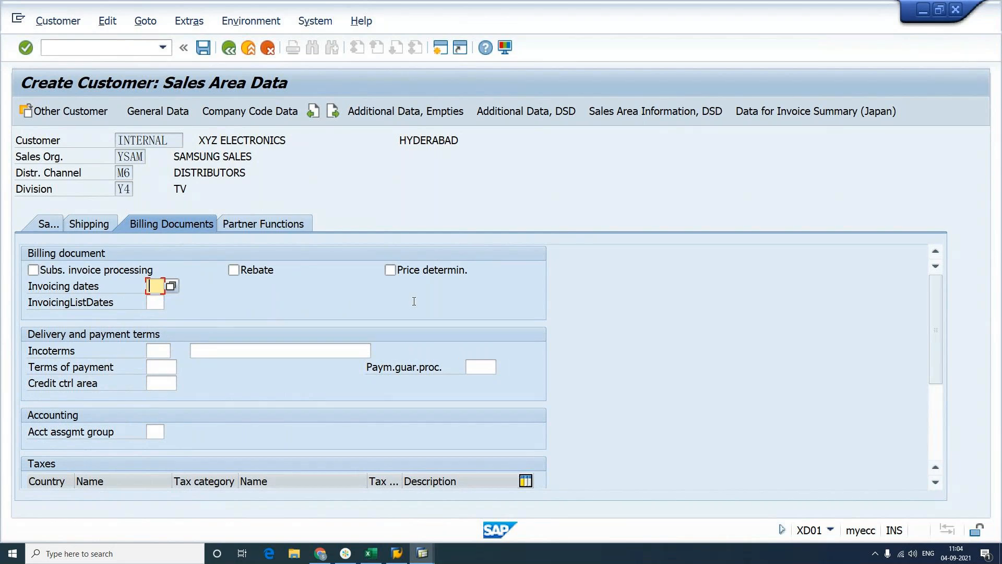
{"action": "key", "text": "Tab"}
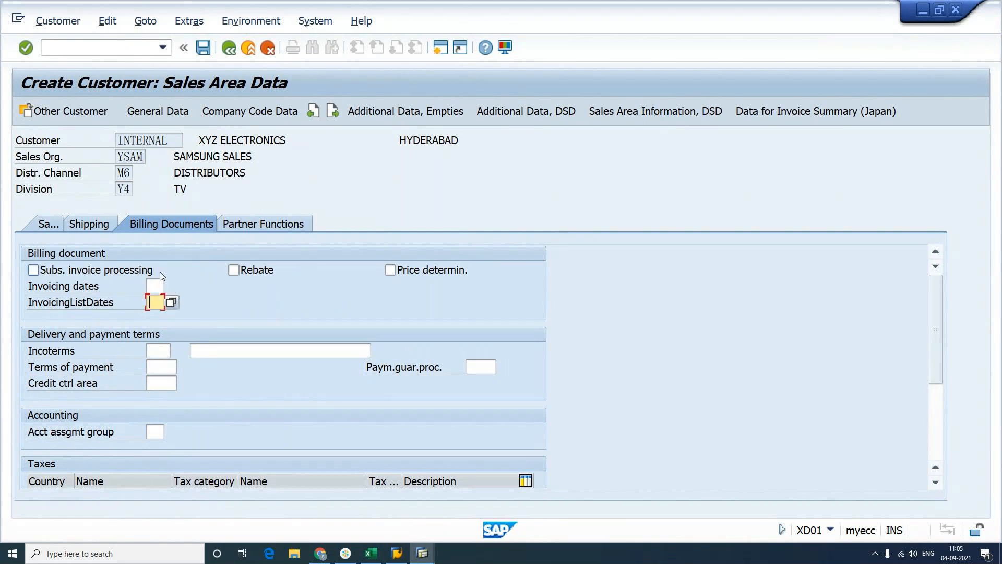
{"action": "left_click", "coordinate": [62, 353]}
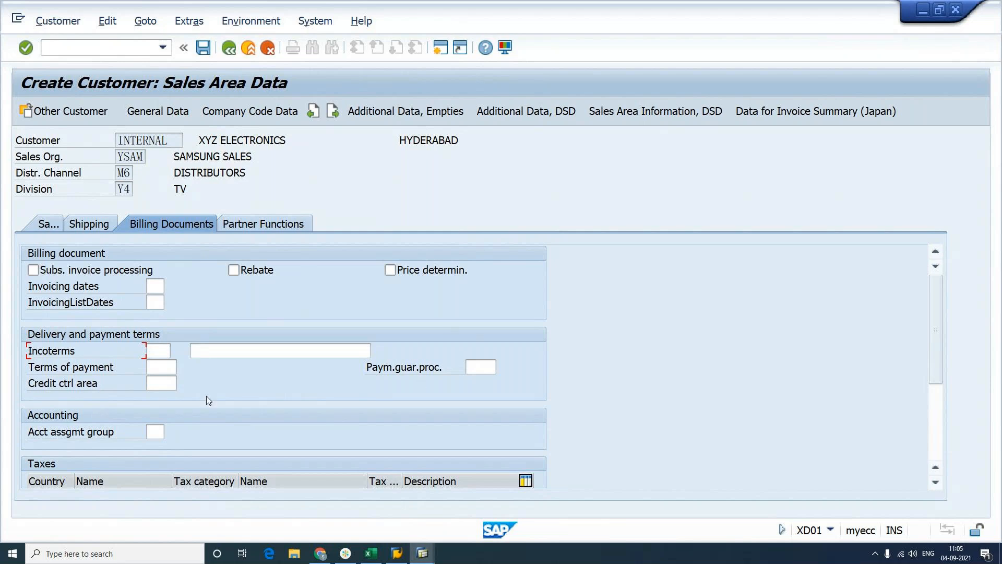
Switch back to the Excel notes and add the bold heading "INCO TERMS" in cell C177 below the partial delivery example
{"action": "left_click", "coordinate": [372, 555]}
{"action": "left_click", "coordinate": [90, 481]}
{"action": "type", "text": "I CO"}
{"action": "key", "text": "BackSpace"}
{"action": "key", "text": "BackSpace"}
{"action": "key", "text": "BackSpace"}
{"action": "type", "text": "NCO TERMS"}
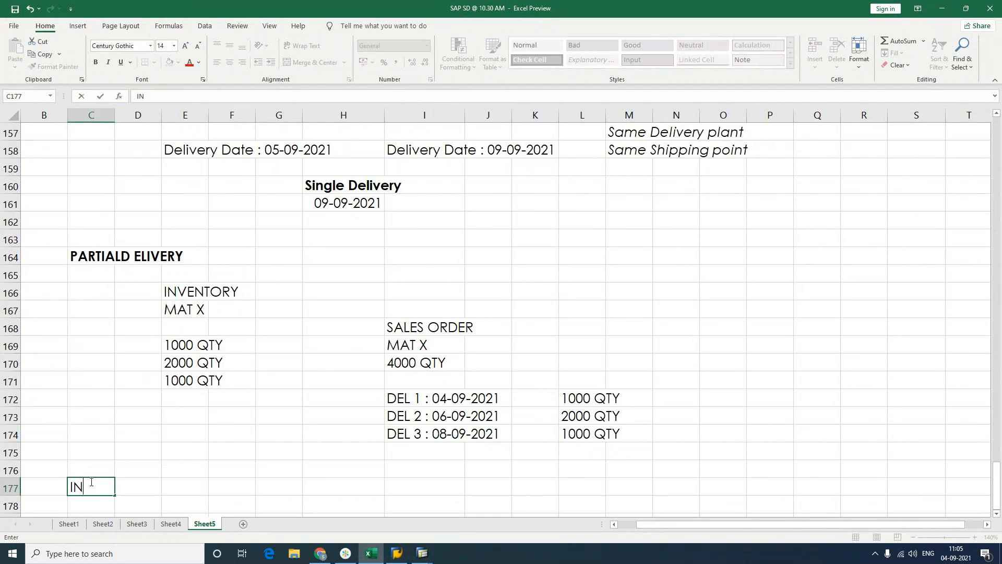
{"action": "key", "text": "Return"}
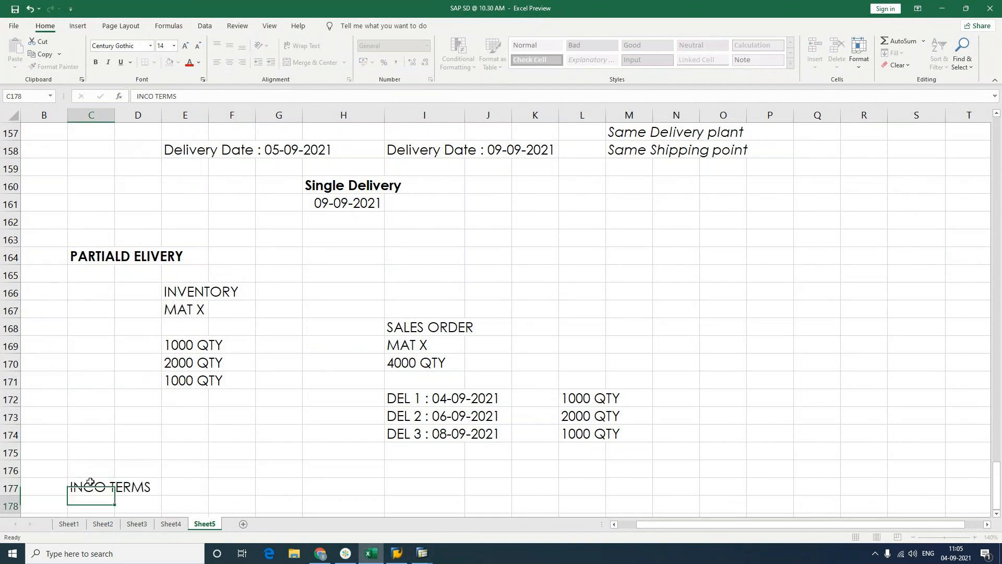
{"action": "left_click", "coordinate": [90, 481]}
{"action": "key", "text": "ctrl+b"}
Enter the note "International commerical terms" in cell D178 under the INCO TERMS heading
{"action": "scroll", "coordinate": [94, 465], "scroll_direction": "down", "scroll_amount": 2}
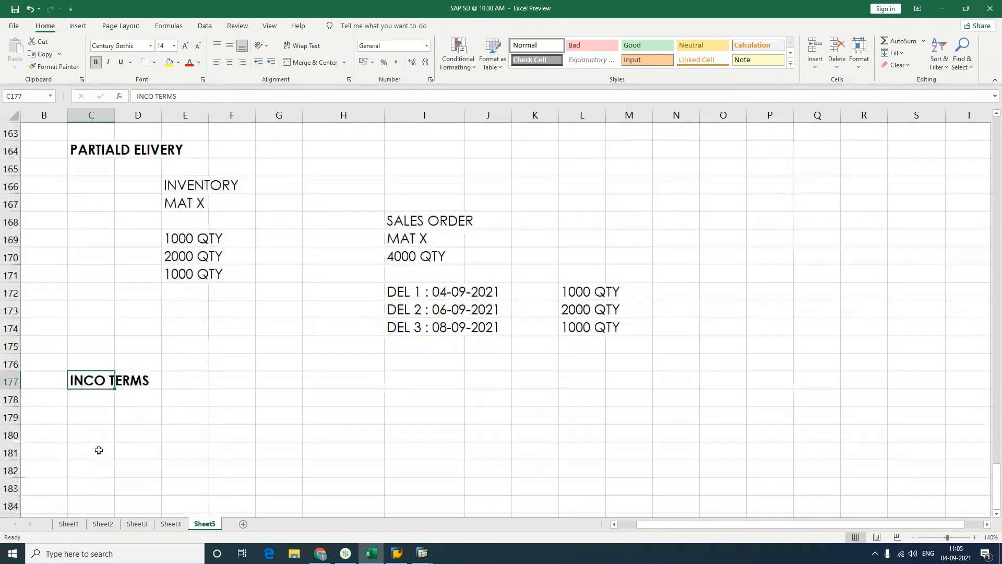
{"action": "double_click", "coordinate": [141, 399]}
{"action": "type", "text": "iNTER"}
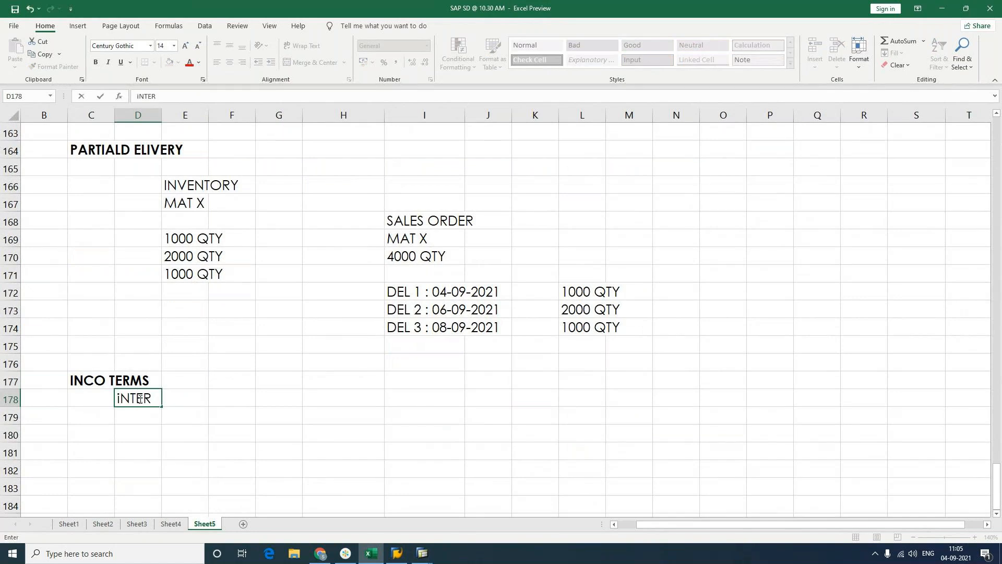
{"action": "type", "text": "NAT"}
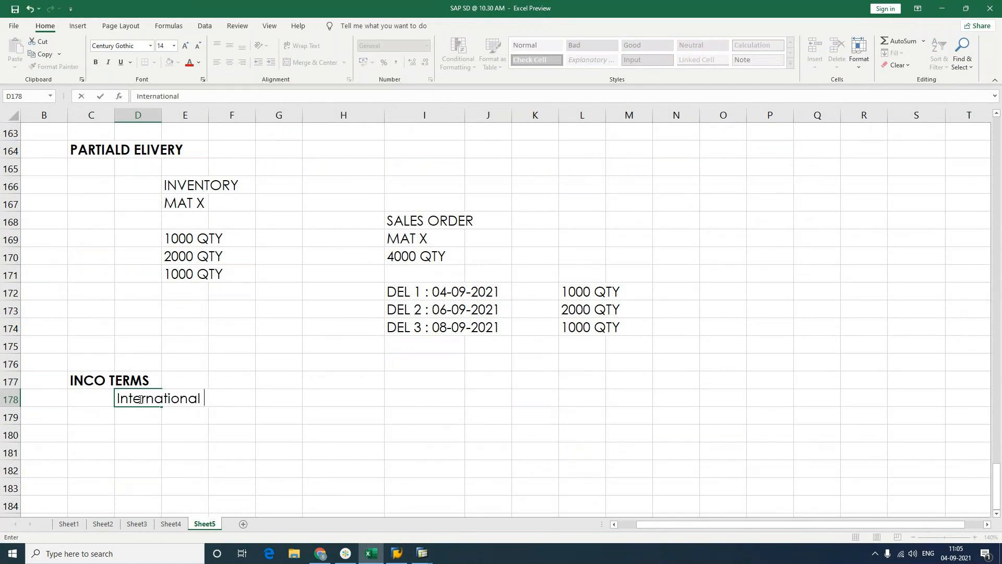
{"action": "type", "text": "commerical s"}
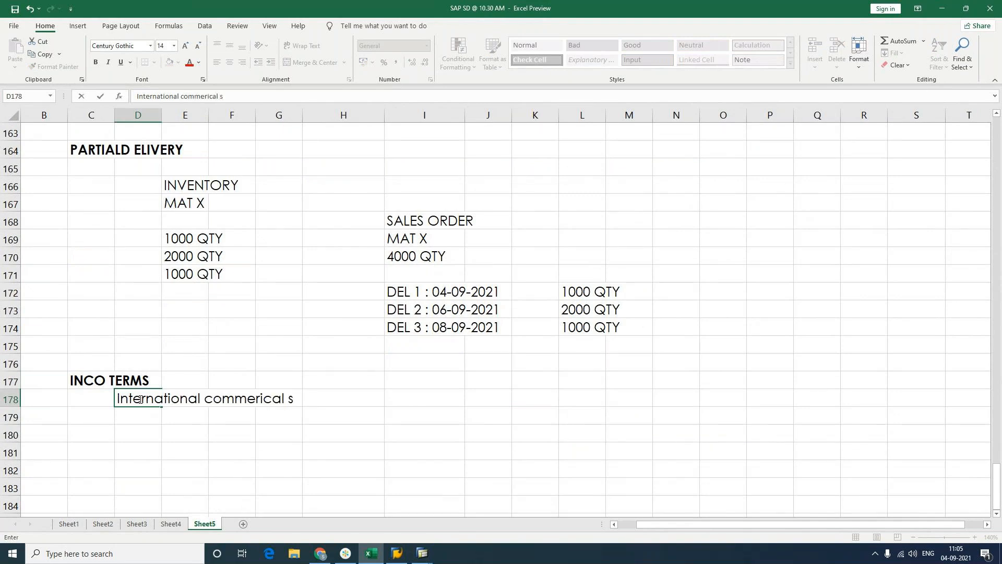
{"action": "key", "text": "BackSpace"}
{"action": "type", "text": "terms"}
{"action": "key", "text": "Return"}
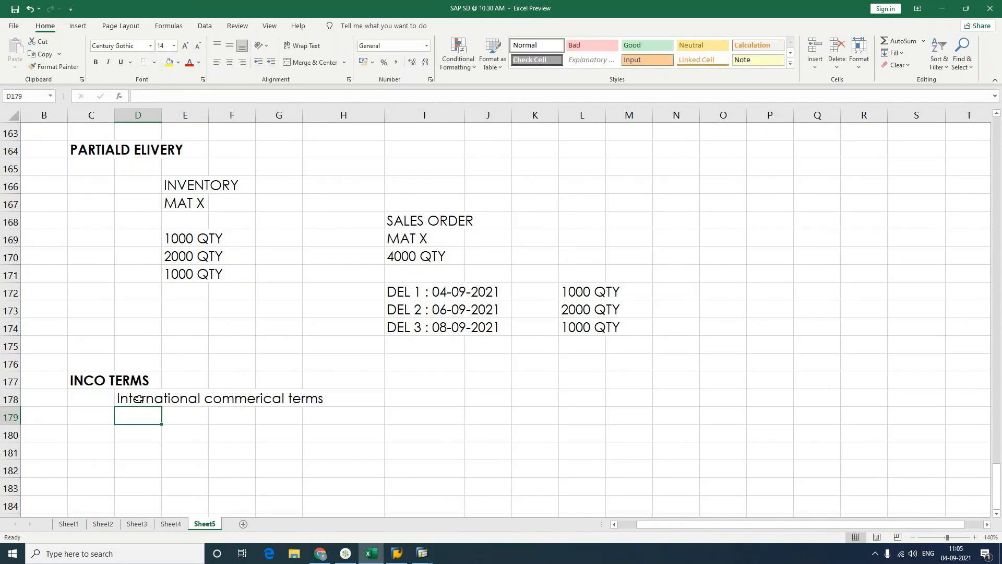
Switch back to SAP and set the customer's Incoterms to CFR (Costs and freight) from the list of possible values
{"action": "key", "text": "alt+Tab"}
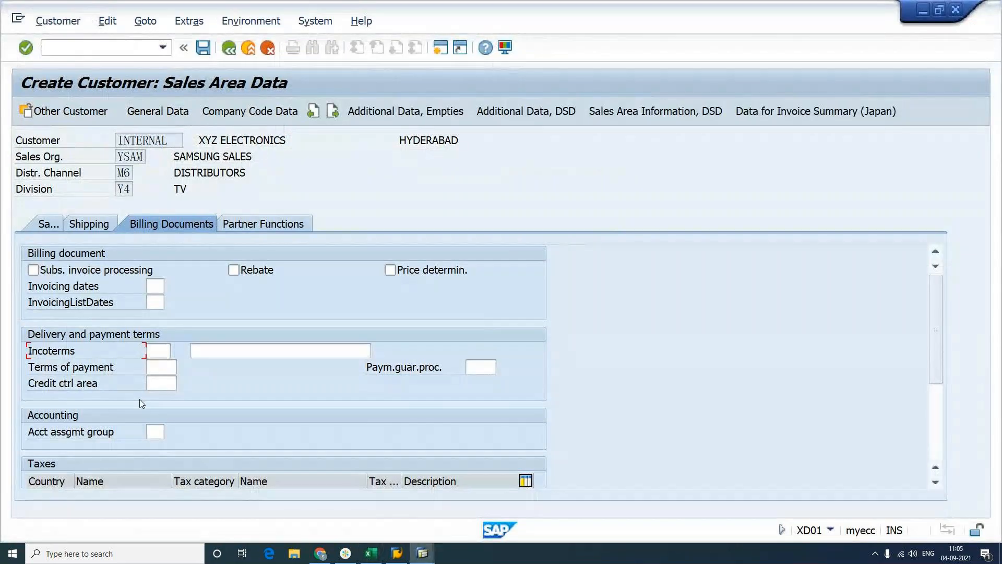
{"action": "left_click", "coordinate": [157, 351]}
{"action": "key", "text": "F4"}
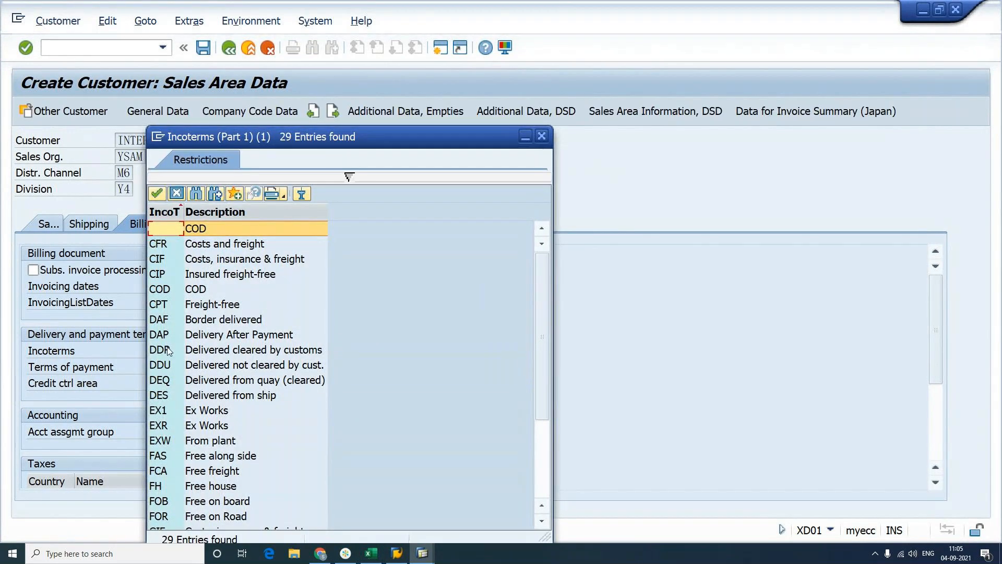
{"action": "left_click", "coordinate": [239, 248]}
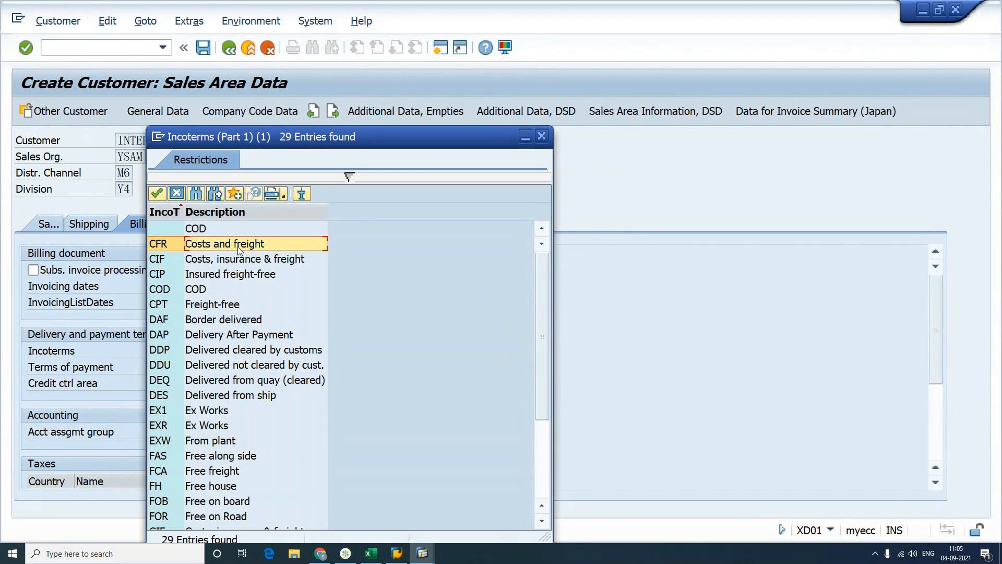
{"action": "double_click", "coordinate": [238, 249]}
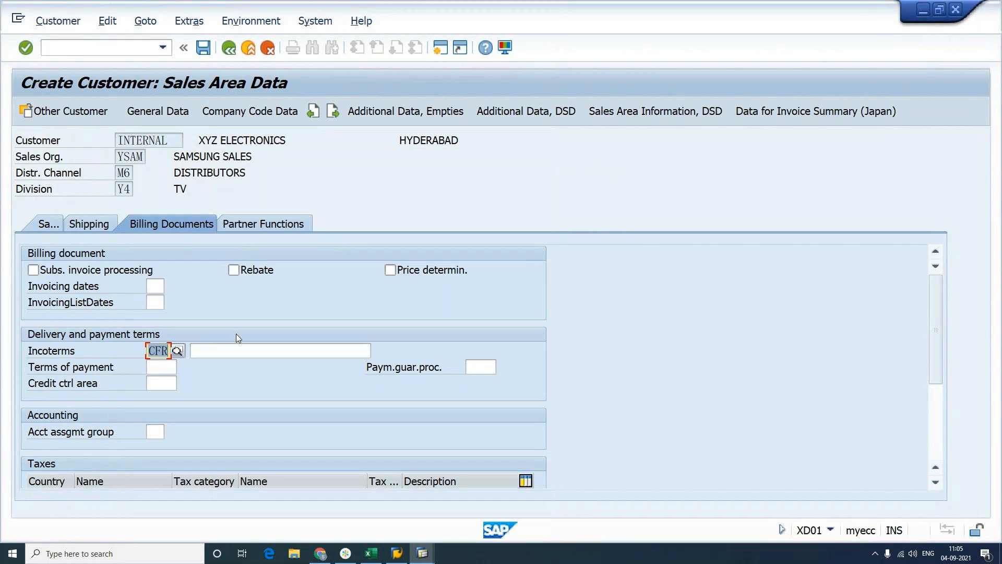
Enter "hyderabad" as the location that goes with the CFR Incoterms and confirm the entry
{"action": "left_click", "coordinate": [237, 349]}
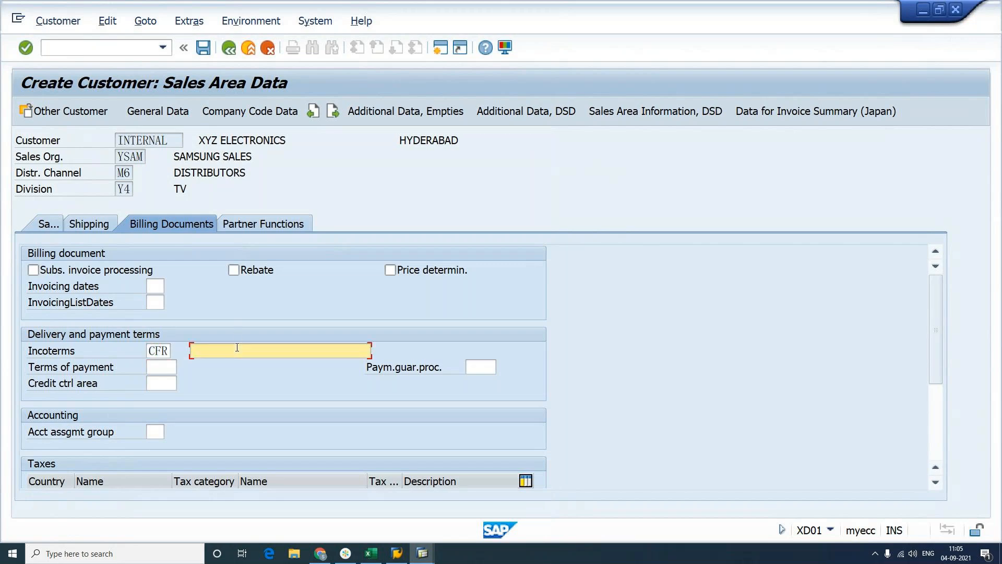
{"action": "type", "text": "hydera"}
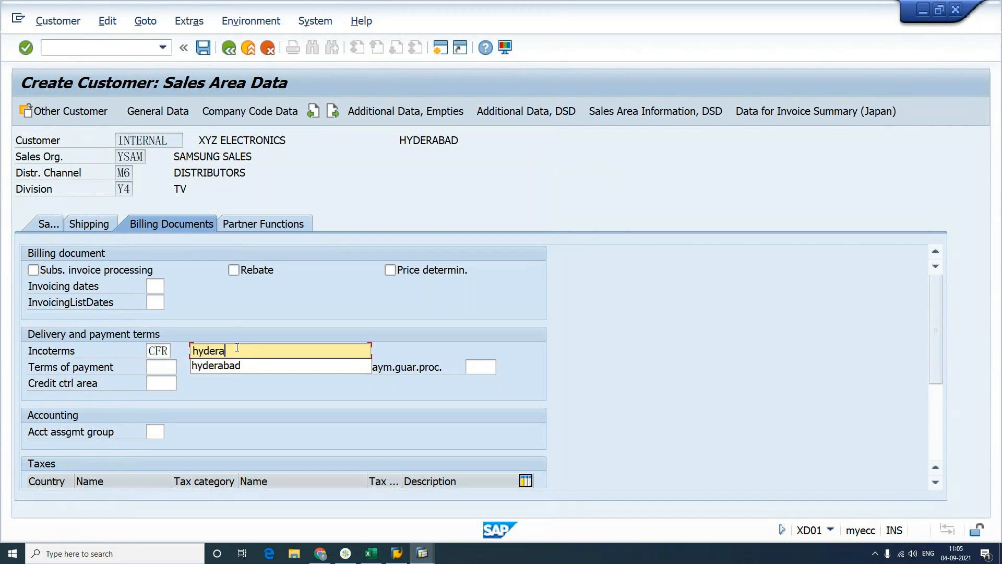
{"action": "type", "text": "bad"}
{"action": "left_click", "coordinate": [159, 351]}
{"action": "left_click", "coordinate": [268, 355]}
{"action": "left_click", "coordinate": [145, 353]}
{"action": "left_click", "coordinate": [155, 352]}
{"action": "left_click", "coordinate": [287, 349]}
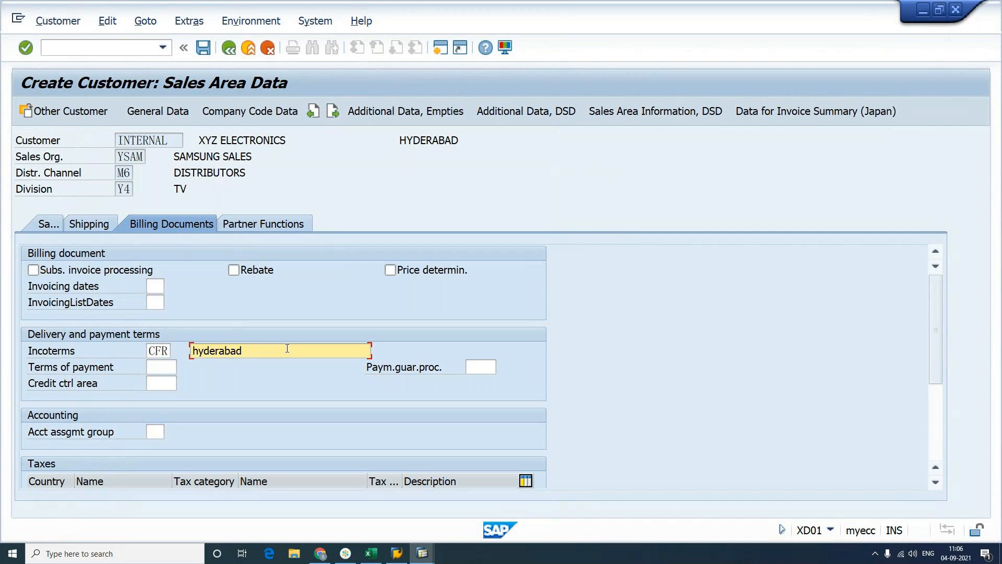
{"action": "key", "text": "Return"}
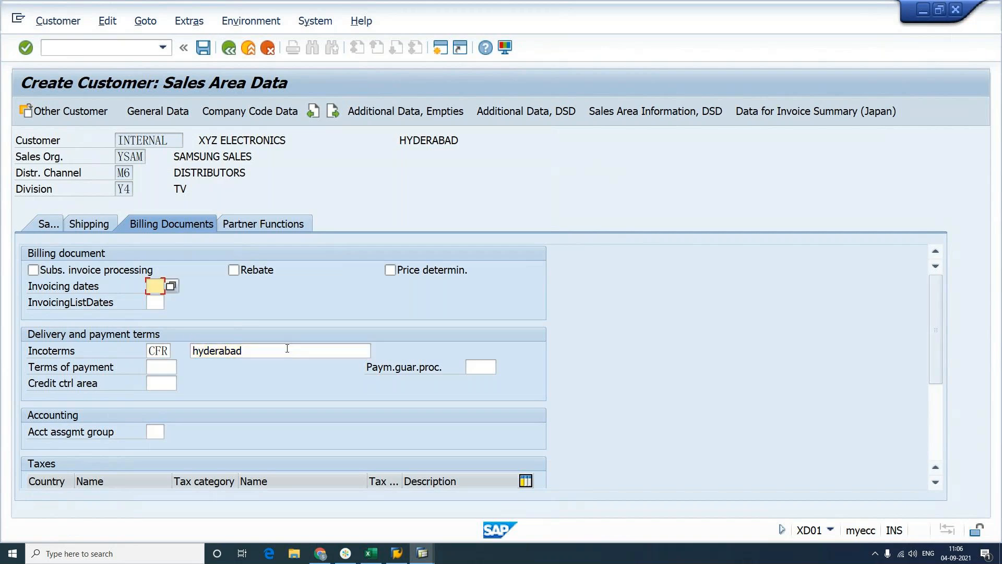
Look through the available terms of payment and set the customer's to 0004, the one starting with 3 % cash discount within 14 days
{"action": "left_click", "coordinate": [88, 368]}
{"action": "left_click", "coordinate": [159, 367]}
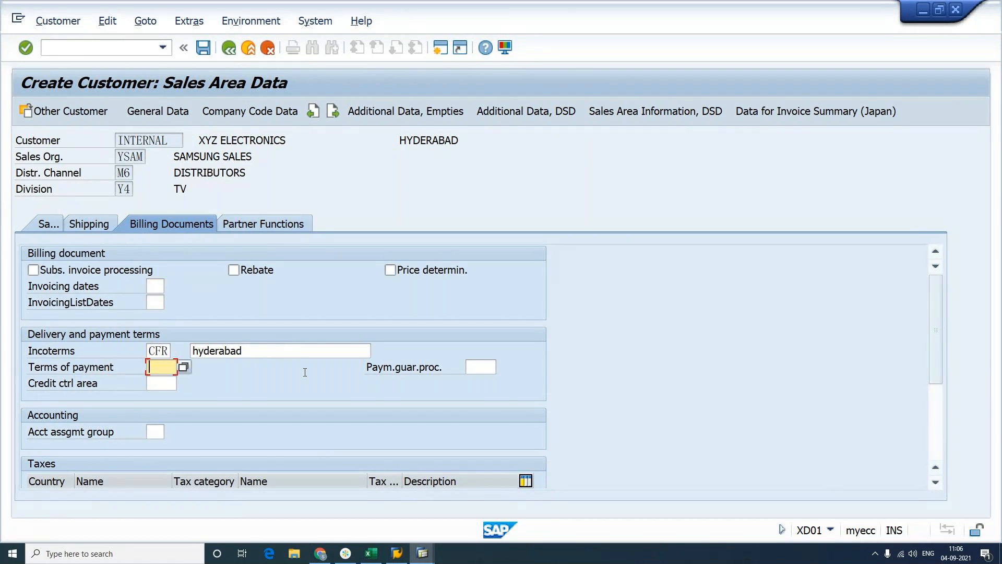
{"action": "key", "text": "F4"}
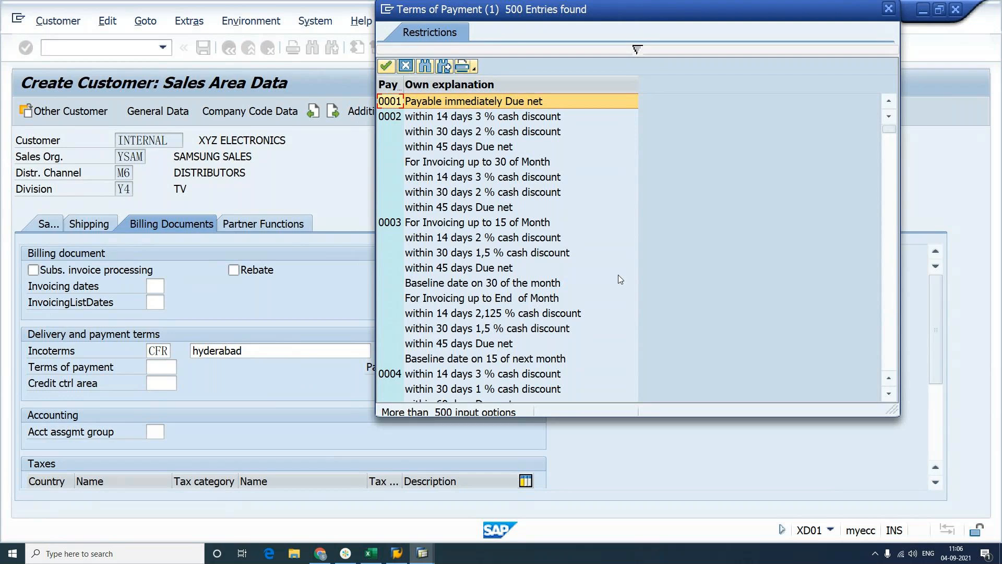
{"action": "scroll", "coordinate": [618, 275], "scroll_direction": "down", "scroll_amount": 1}
{"action": "scroll", "coordinate": [618, 274], "scroll_direction": "up", "scroll_amount": 1}
{"action": "scroll", "coordinate": [618, 275], "scroll_direction": "down", "scroll_amount": 1}
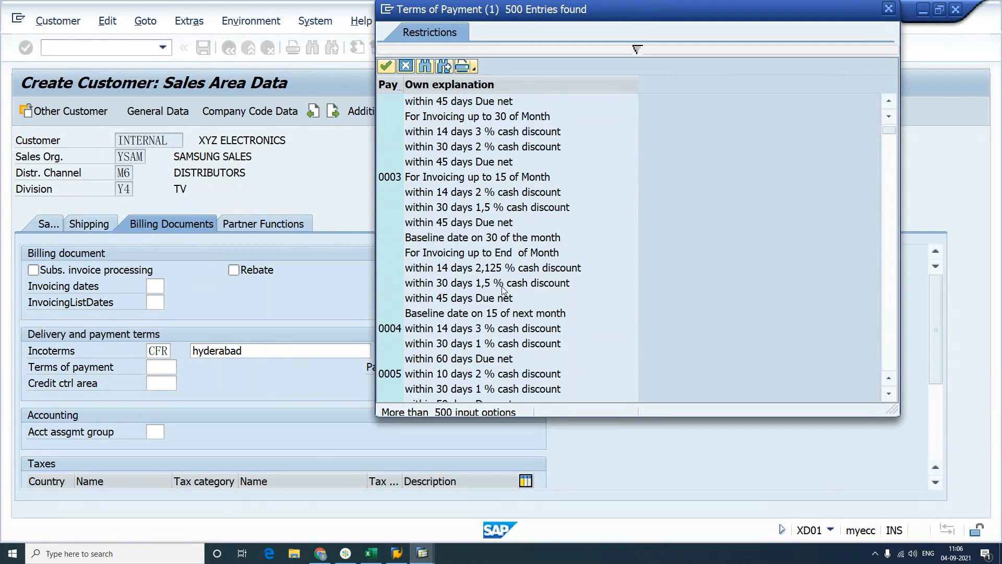
{"action": "left_click", "coordinate": [475, 334]}
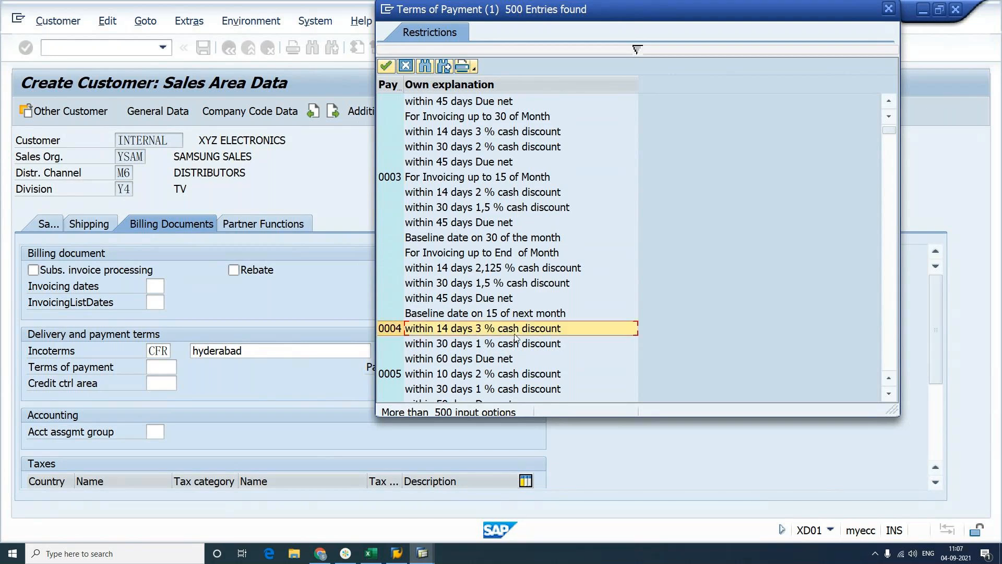
{"action": "left_click", "coordinate": [497, 345]}
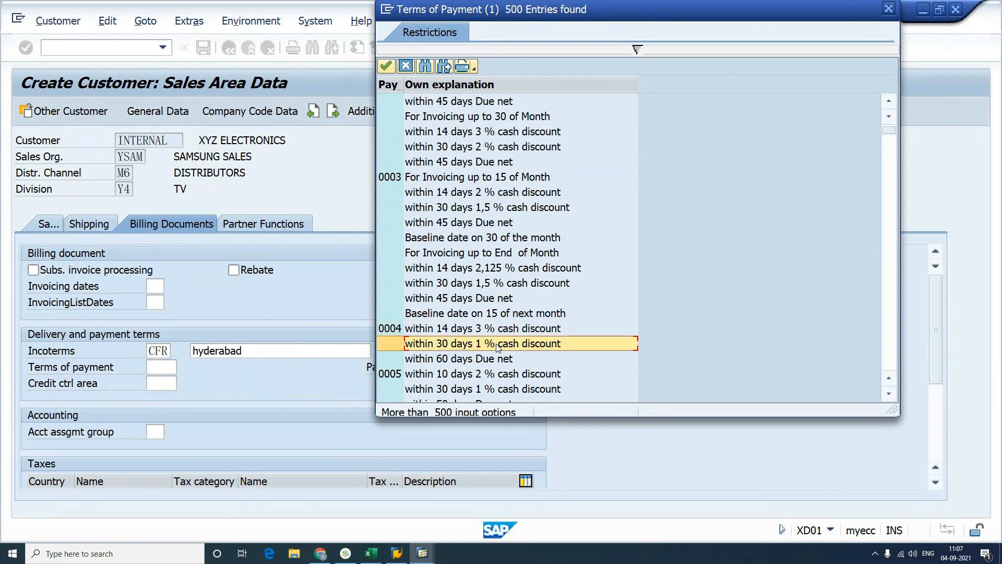
{"action": "left_click", "coordinate": [456, 361]}
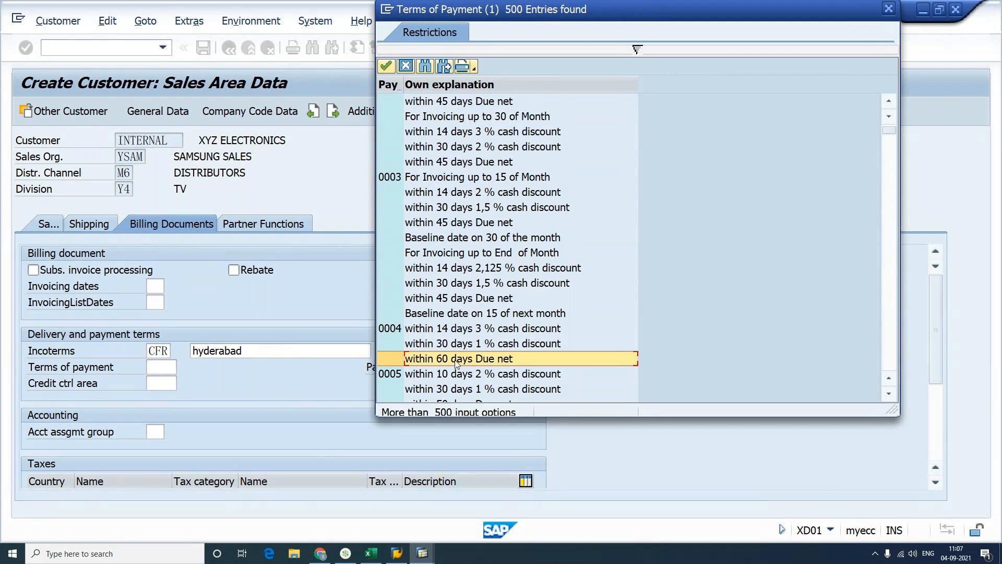
{"action": "scroll", "coordinate": [544, 334], "scroll_direction": "down", "scroll_amount": 1}
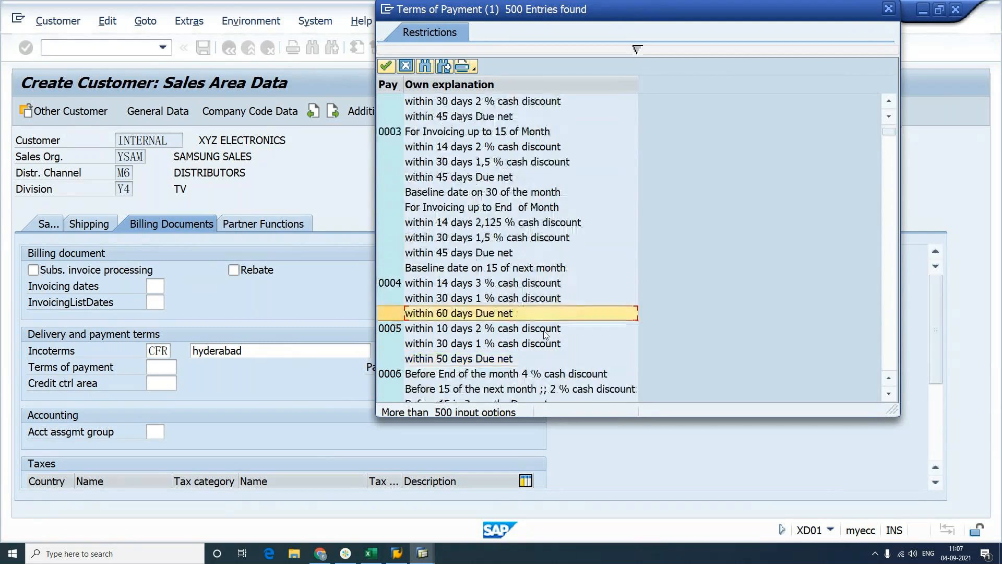
{"action": "scroll", "coordinate": [545, 335], "scroll_direction": "down", "scroll_amount": 1}
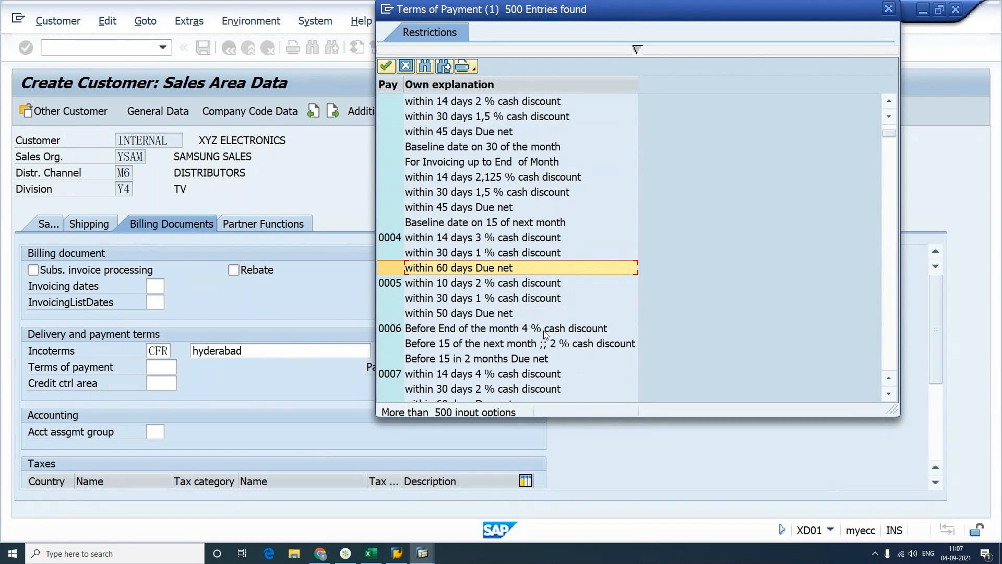
{"action": "left_click", "coordinate": [393, 238]}
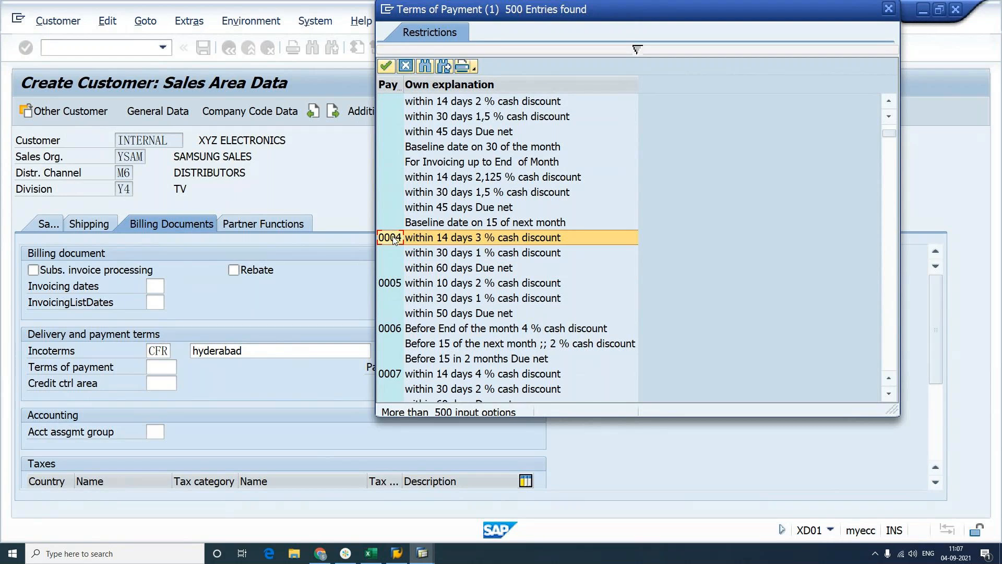
{"action": "double_click", "coordinate": [392, 237]}
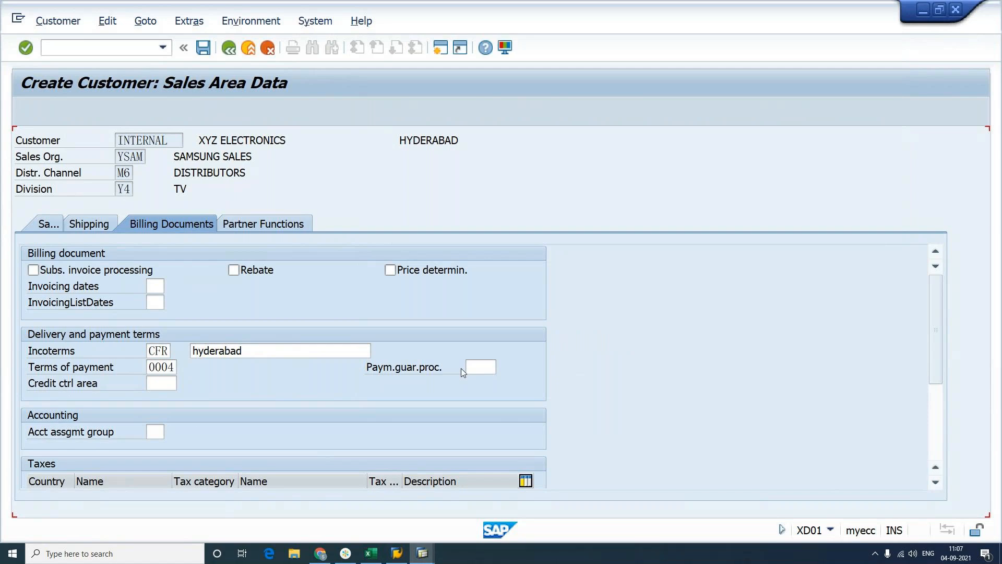
Set the credit control area to SACC (samsung credit control area) and go to the payment guarantee procedure field
{"action": "left_click", "coordinate": [62, 390]}
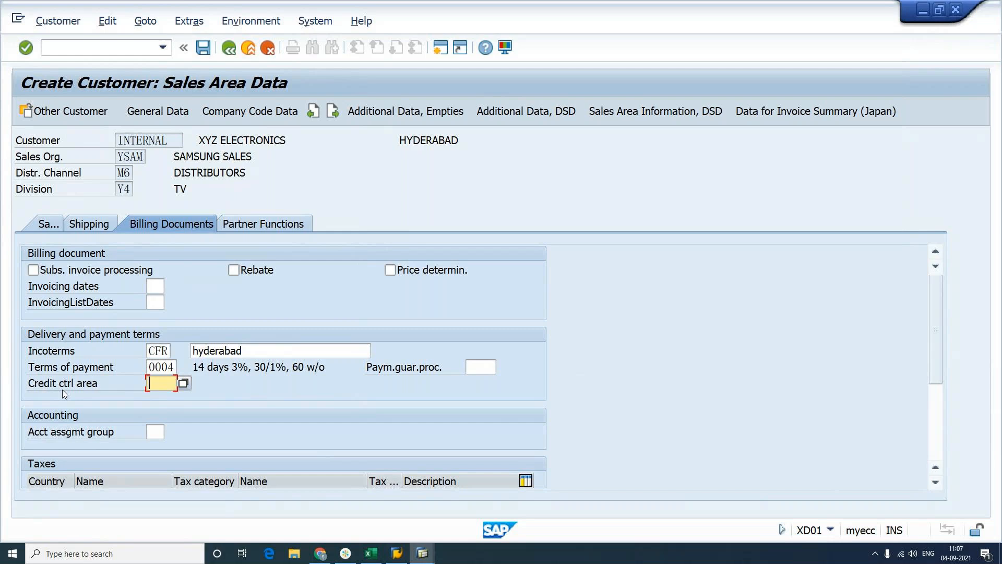
{"action": "key", "text": "alt"}
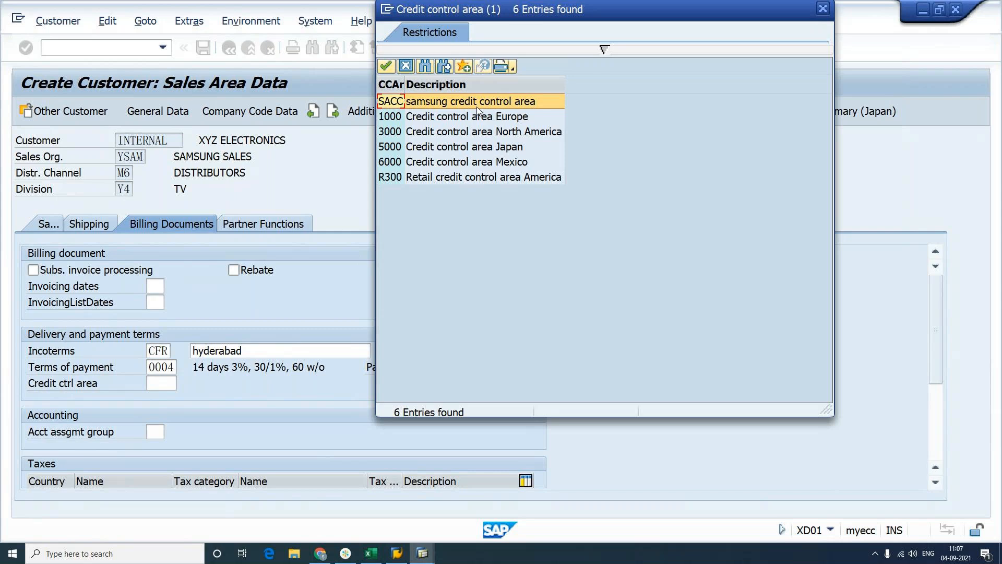
{"action": "left_click", "coordinate": [477, 107]}
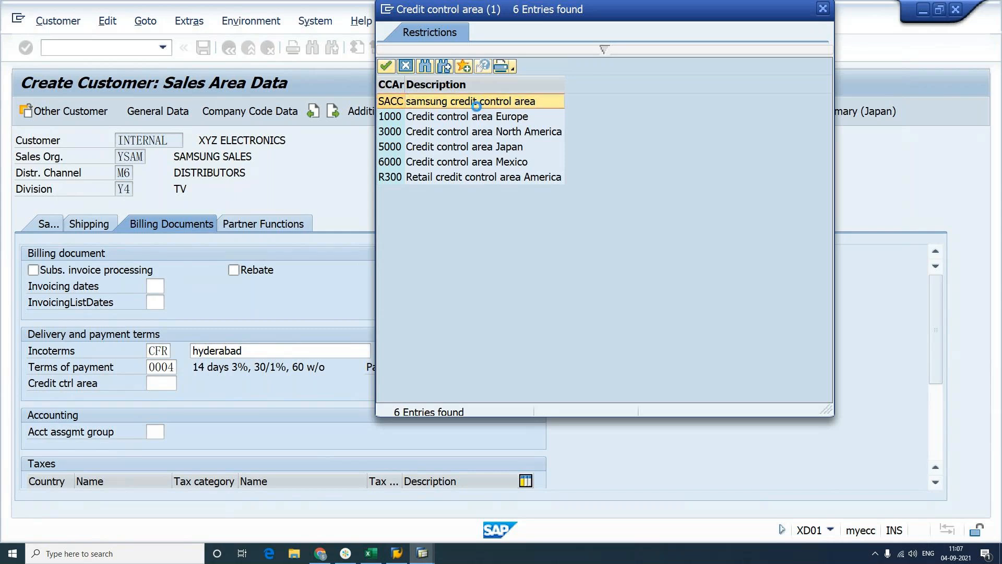
{"action": "double_click", "coordinate": [477, 106]}
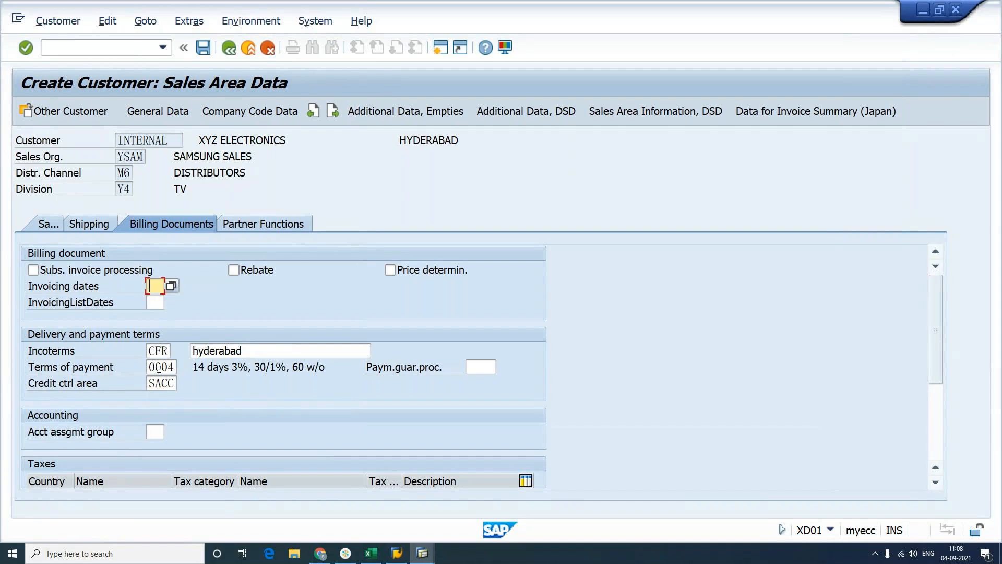
{"action": "left_click_drag", "start_coordinate": [151, 383], "coordinate": [176, 385]}
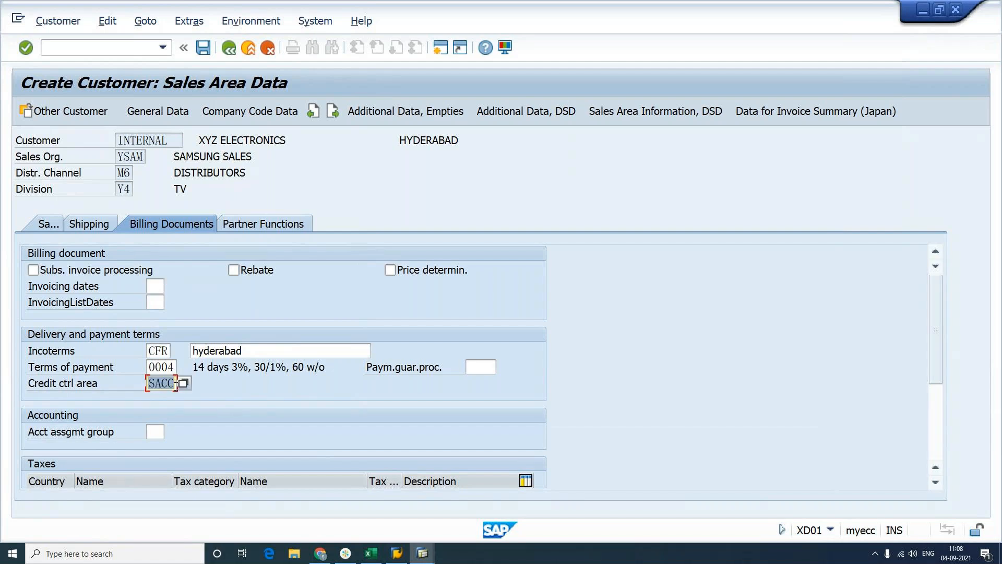
{"action": "left_click", "coordinate": [381, 370]}
{"action": "key", "text": "Tab"}
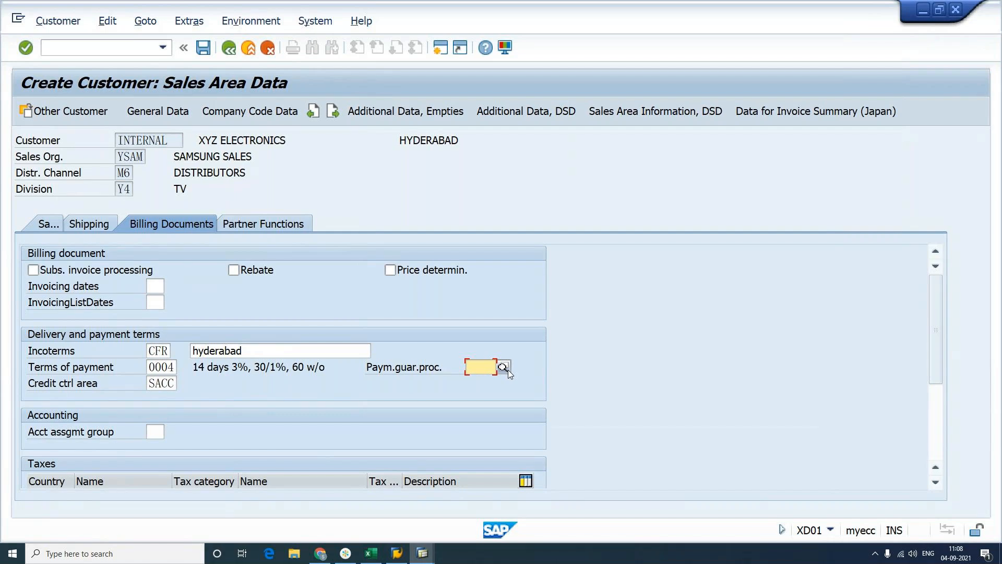
Set the customer's account assignment group to 01 (Domestic revenues) from the list of possible values
{"action": "left_click", "coordinate": [59, 436]}
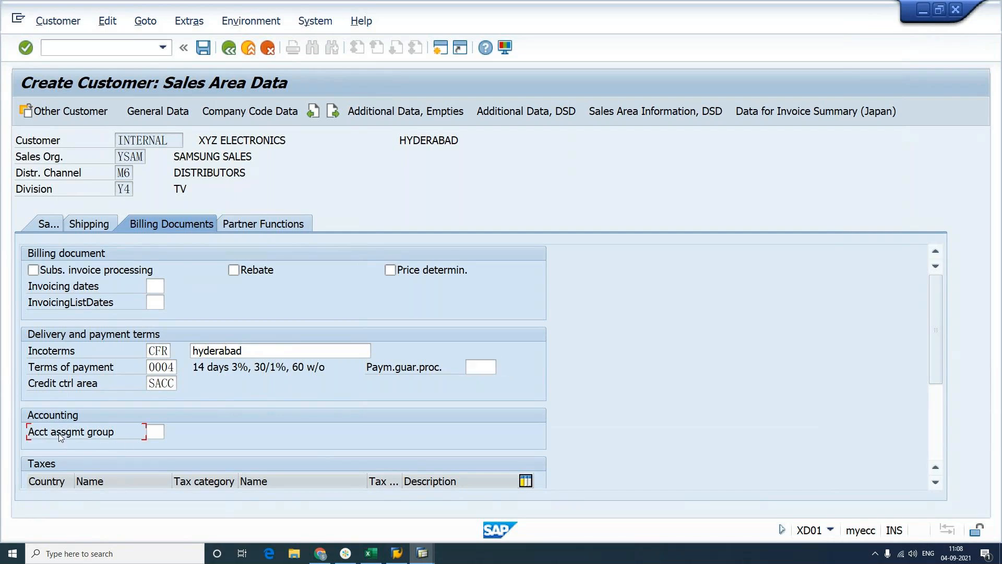
{"action": "left_click", "coordinate": [154, 431]}
{"action": "key", "text": "F4"}
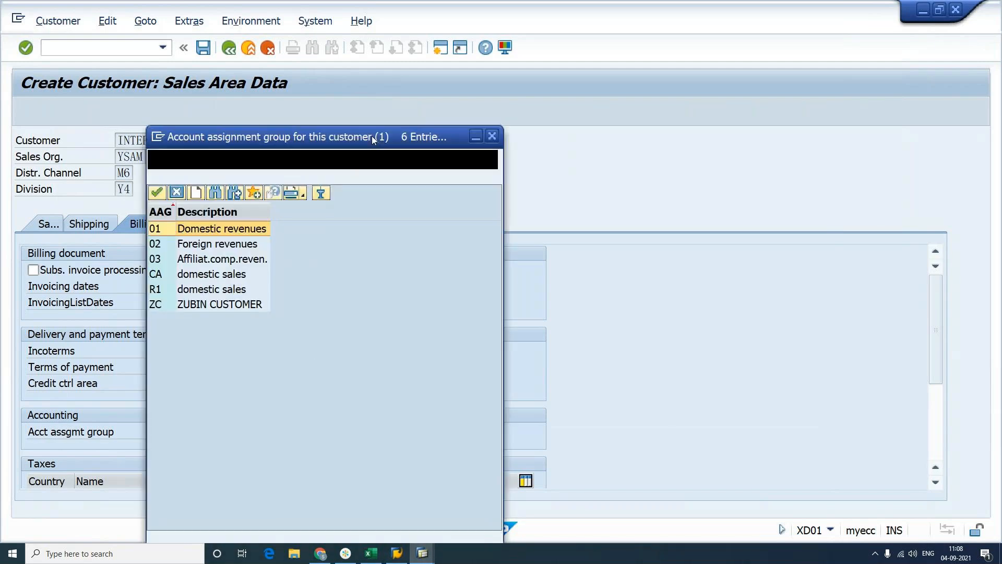
{"action": "mouse_move", "coordinate": [371, 135]}
{"action": "left_mouse_down"}
{"action": "mouse_move", "coordinate": [653, 108]}
{"action": "mouse_move", "coordinate": [703, 92]}
{"action": "left_mouse_up"}
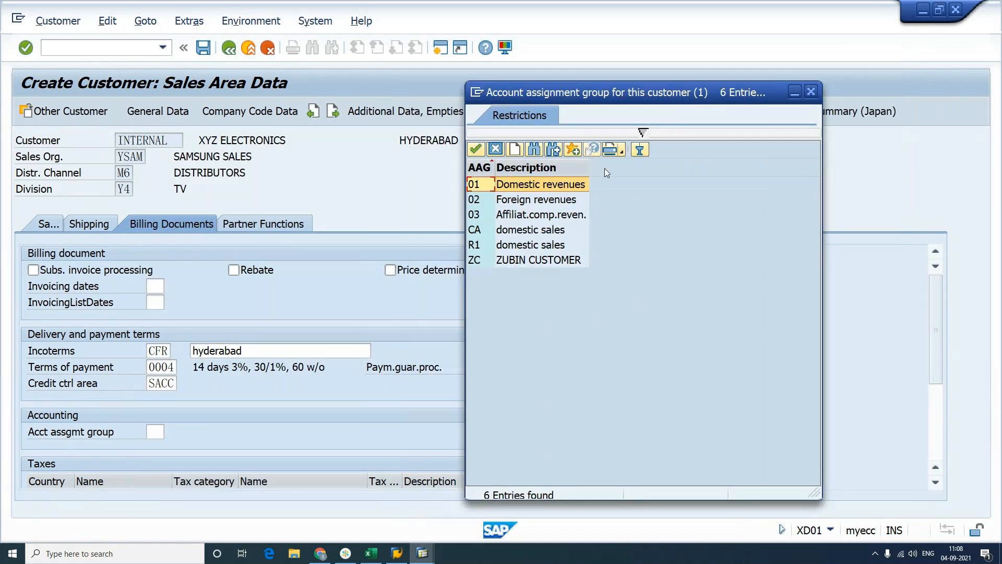
{"action": "left_click", "coordinate": [562, 205]}
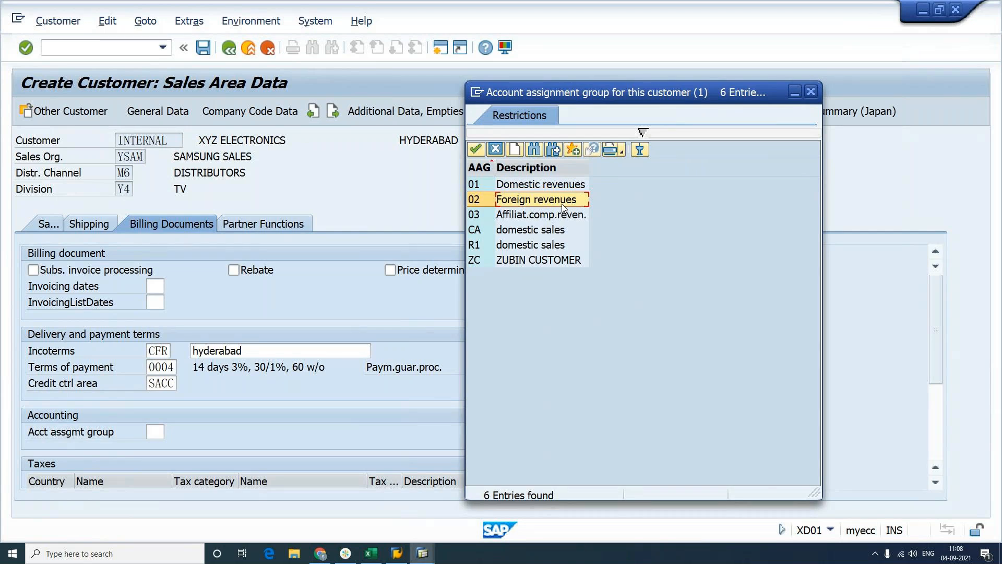
{"action": "key", "text": "Up"}
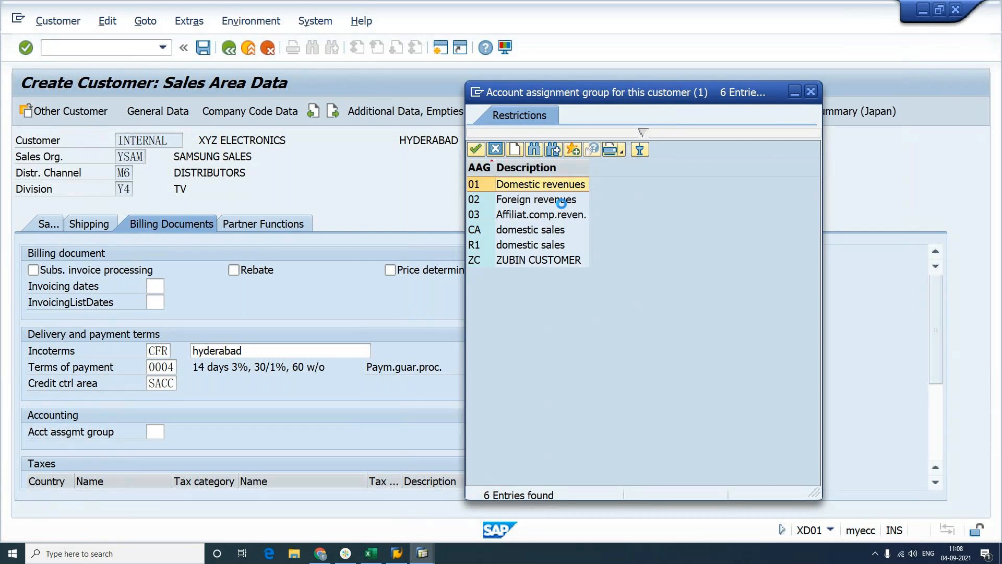
{"action": "key", "text": "Return"}
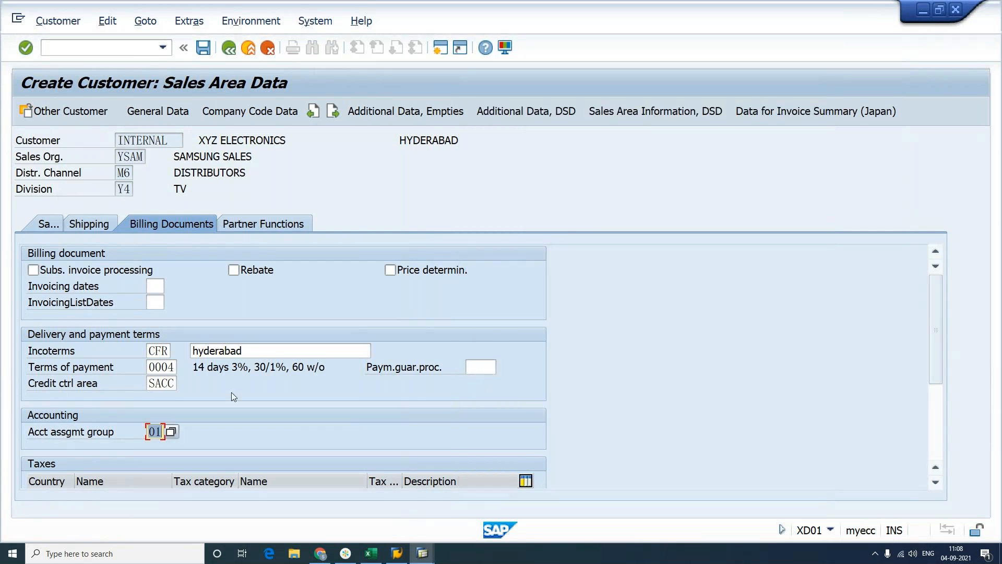
Set the tax classification for India's MWST output tax to 1 (Liable for Tax) and confirm the entry
{"action": "left_click_drag", "start_coordinate": [937, 309], "coordinate": [943, 348]}
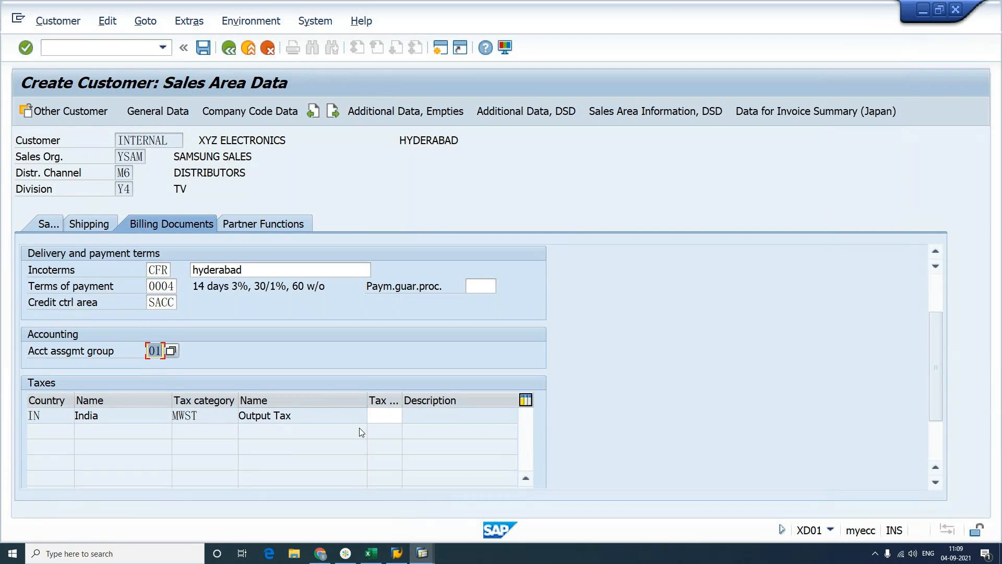
{"action": "left_click", "coordinate": [383, 418]}
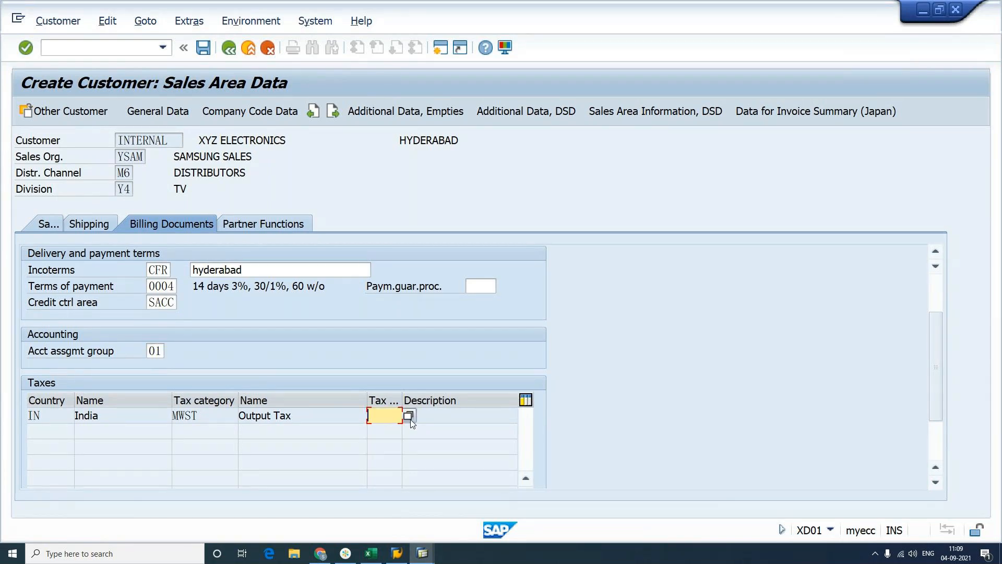
{"action": "left_click", "coordinate": [410, 417]}
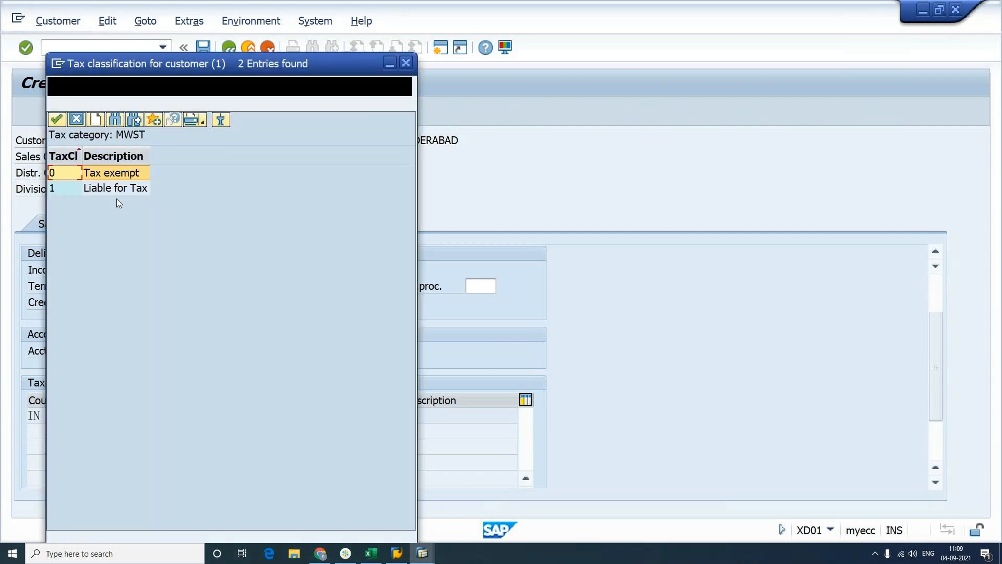
{"action": "left_click", "coordinate": [116, 192]}
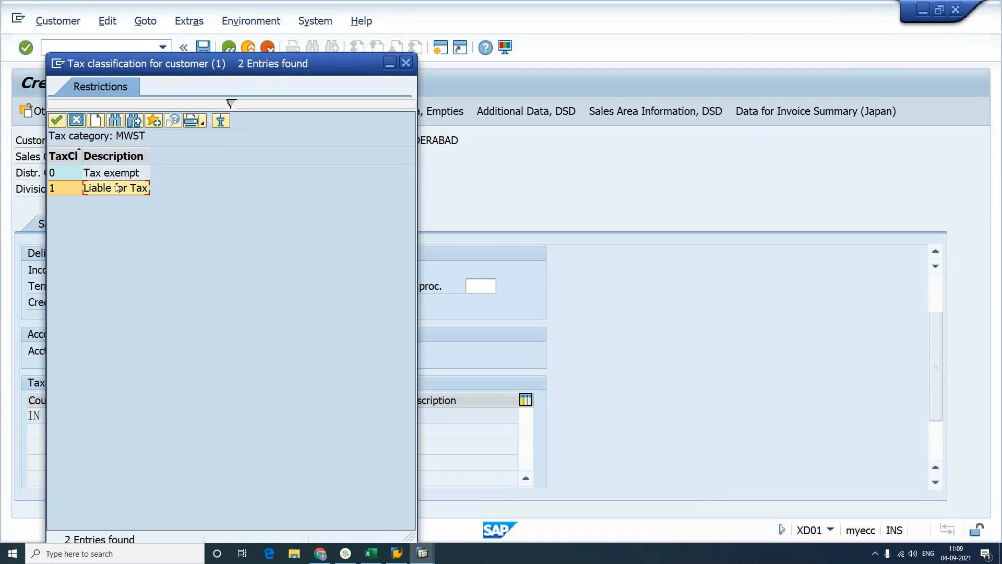
{"action": "left_click", "coordinate": [117, 176]}
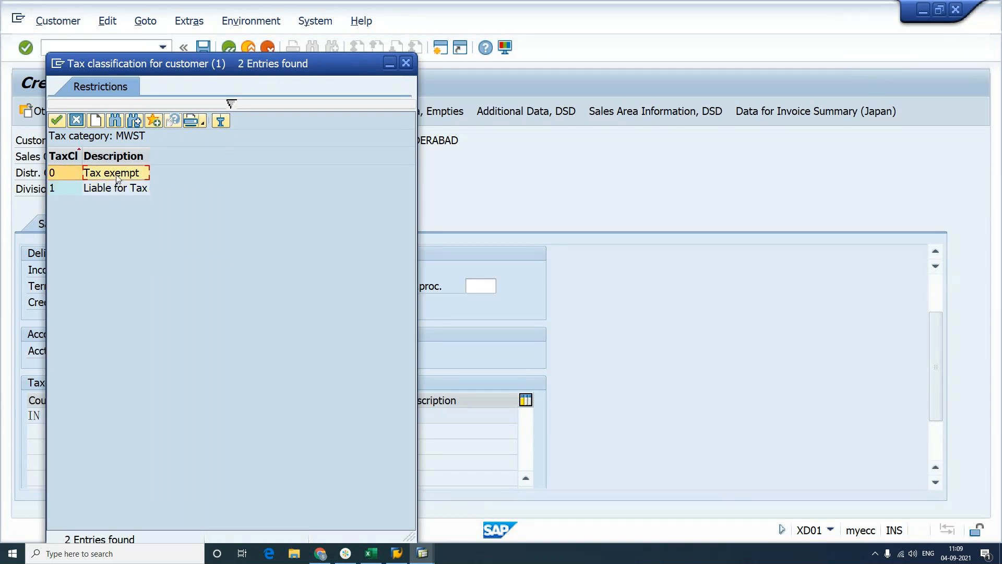
{"action": "left_click", "coordinate": [118, 193]}
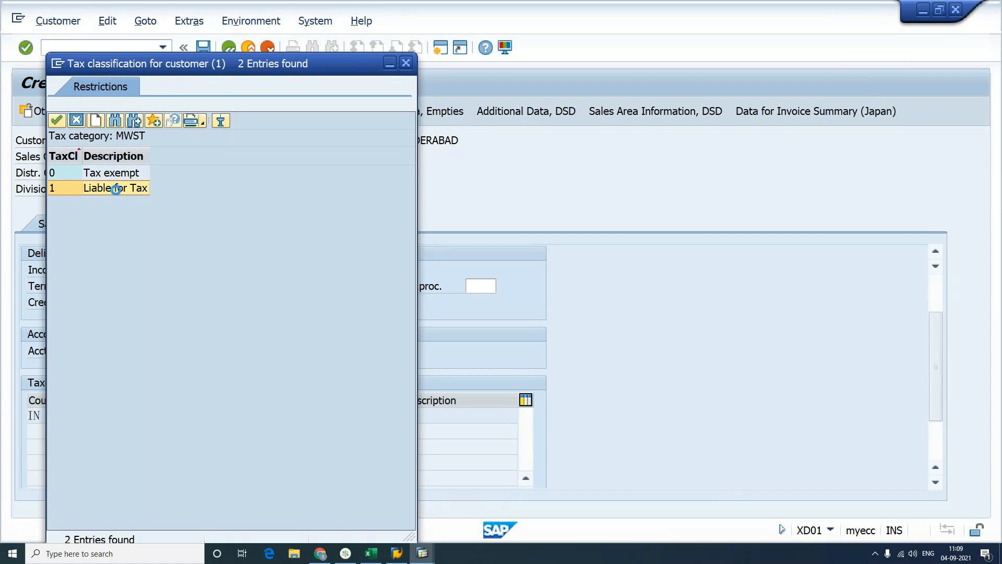
{"action": "double_click", "coordinate": [116, 190]}
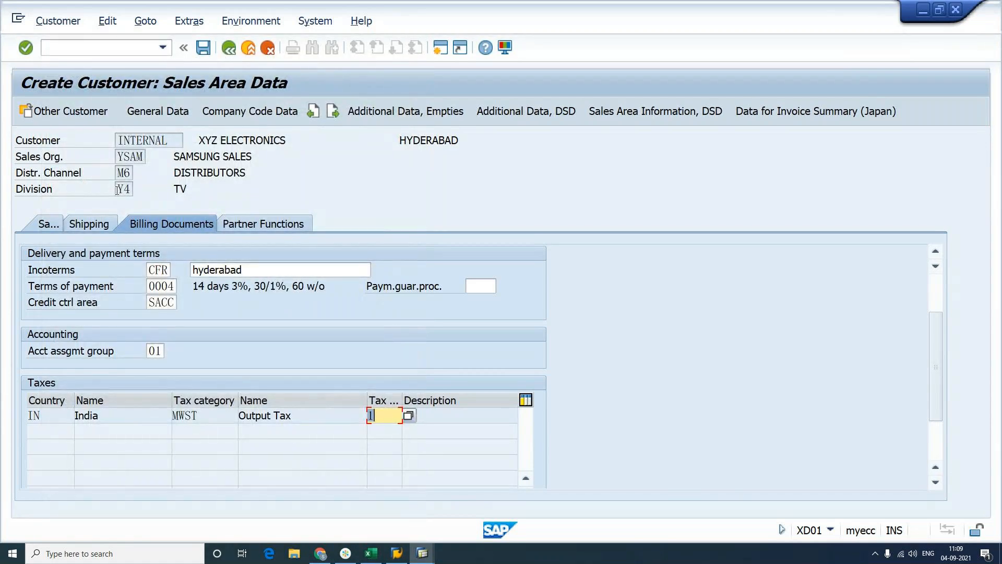
{"action": "key", "text": "Return"}
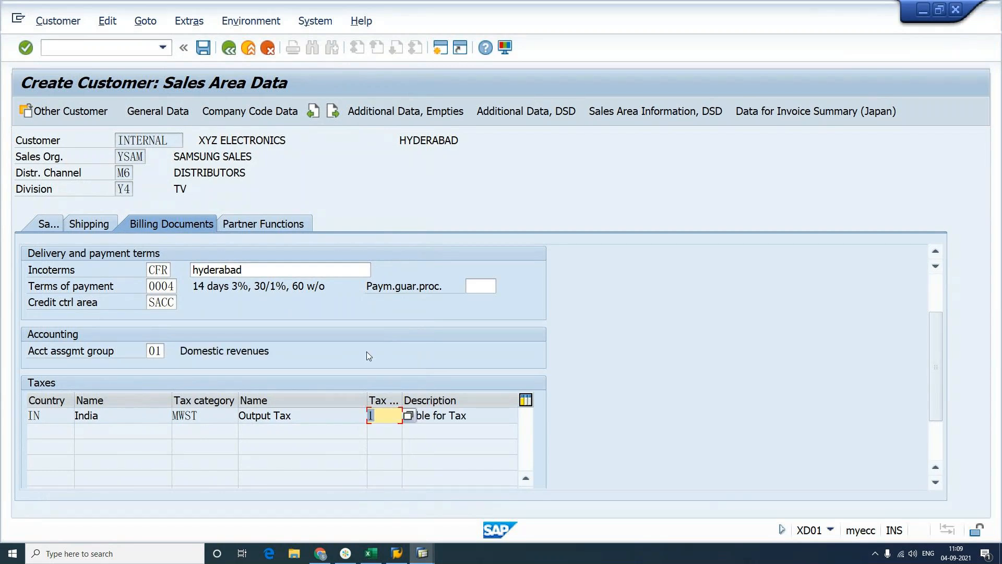
Review the customer's partner functions: sold-to party, bill-to party, payer and ship-to party, with their number entries
{"action": "scroll", "coordinate": [367, 352], "scroll_direction": "up", "scroll_amount": 1}
{"action": "scroll", "coordinate": [367, 352], "scroll_direction": "up", "scroll_amount": 1}
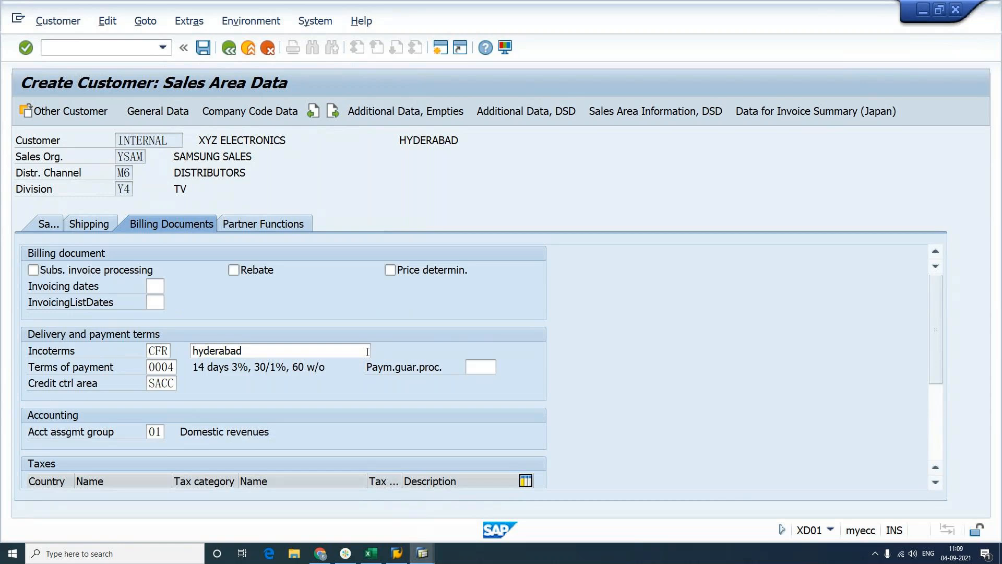
{"action": "left_click", "coordinate": [283, 225]}
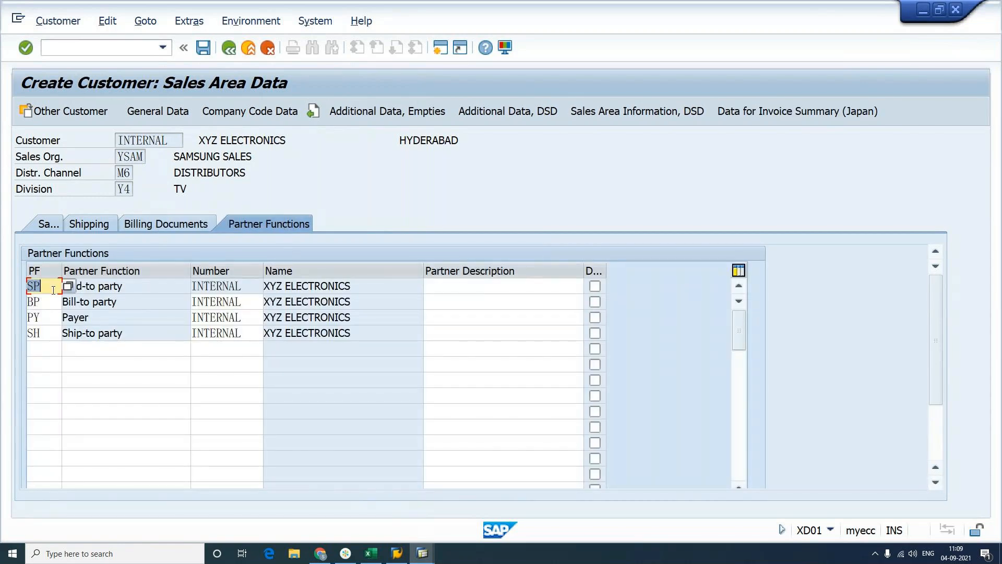
{"action": "left_click", "coordinate": [52, 303]}
{"action": "left_click", "coordinate": [51, 314]}
{"action": "left_click", "coordinate": [51, 331]}
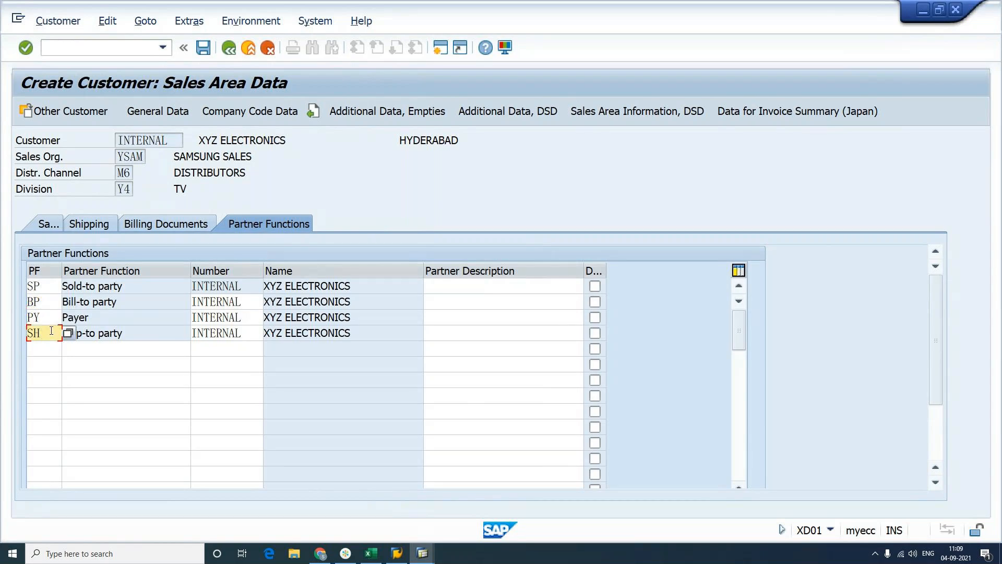
{"action": "left_click", "coordinate": [255, 286]}
{"action": "left_click_drag", "start_coordinate": [255, 287], "coordinate": [192, 288]}
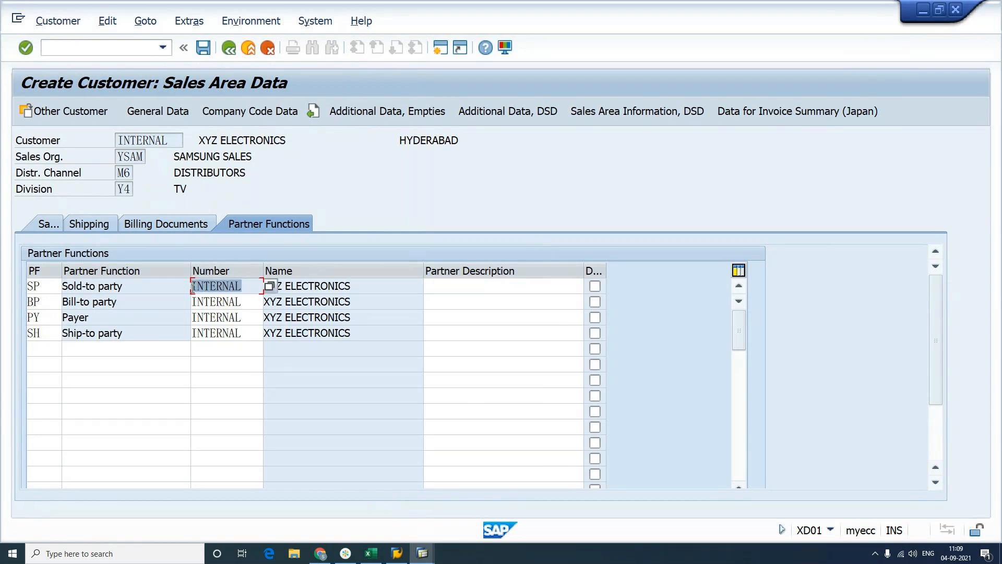
{"action": "left_click", "coordinate": [257, 302]}
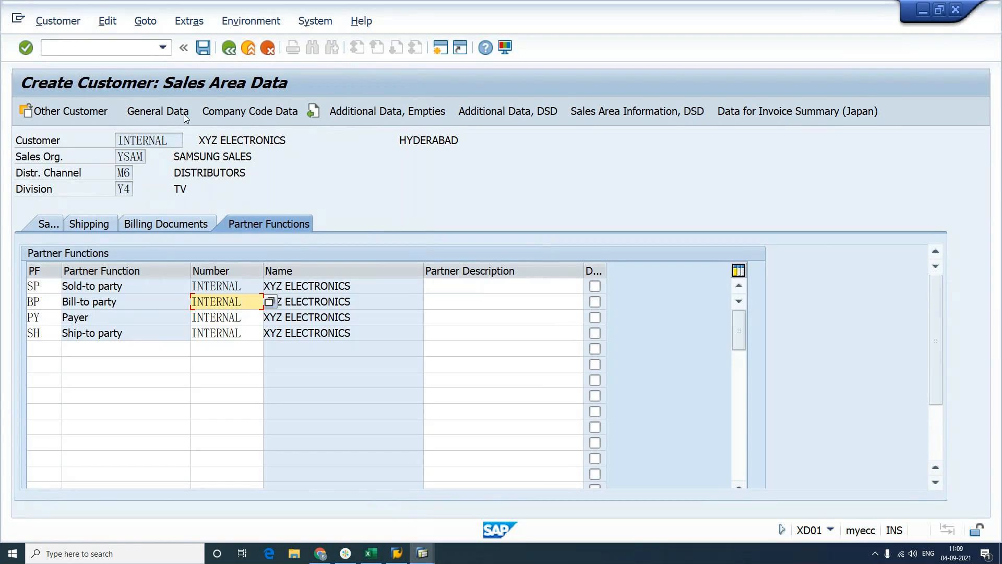
Save the new customer and leave the customer creation dialog
{"action": "left_click", "coordinate": [204, 50]}
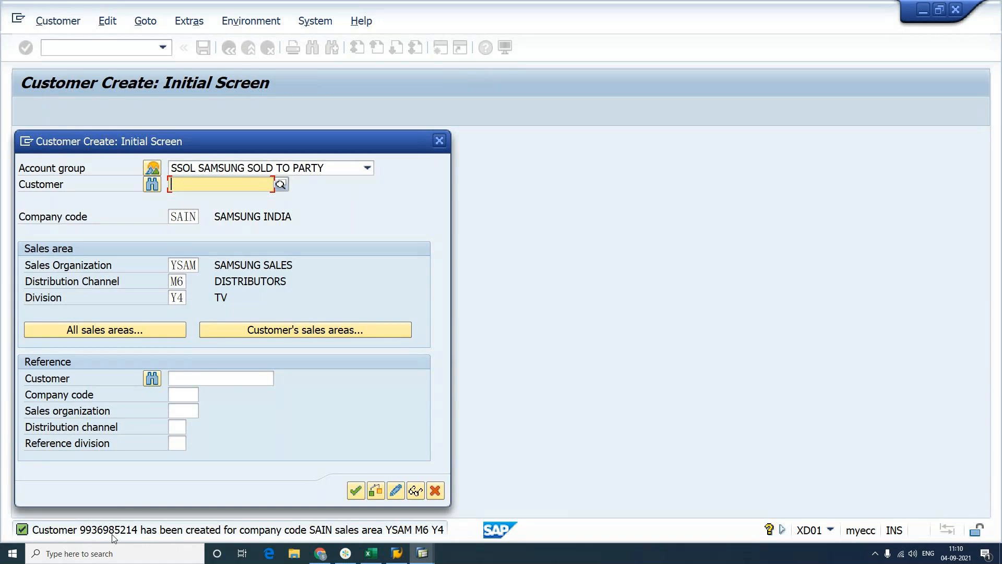
{"action": "left_click", "coordinate": [435, 491]}
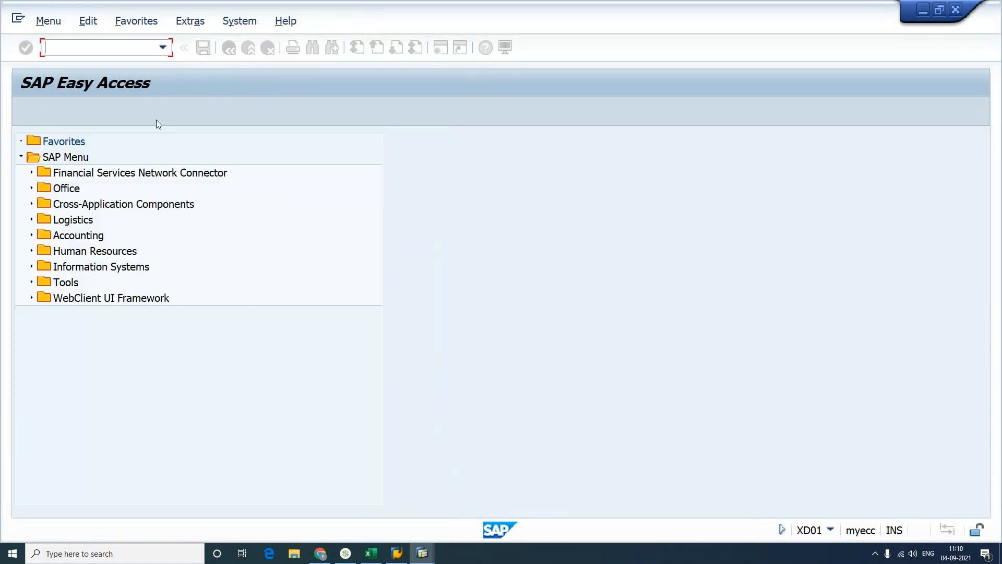
Open the new customer for changing with transaction XD02 and view its shipping data
{"action": "type", "text": "xd02"}
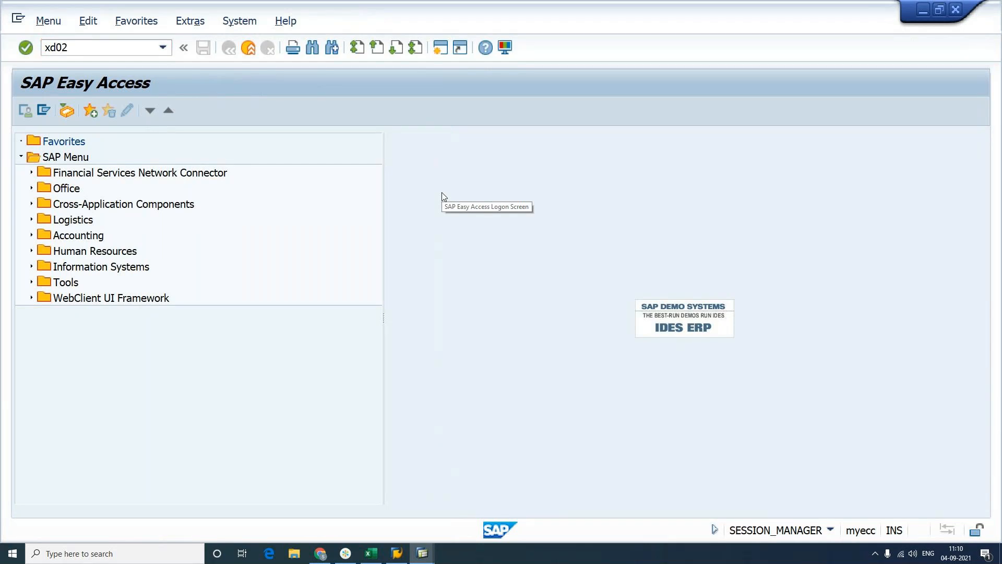
{"action": "key", "text": "Return"}
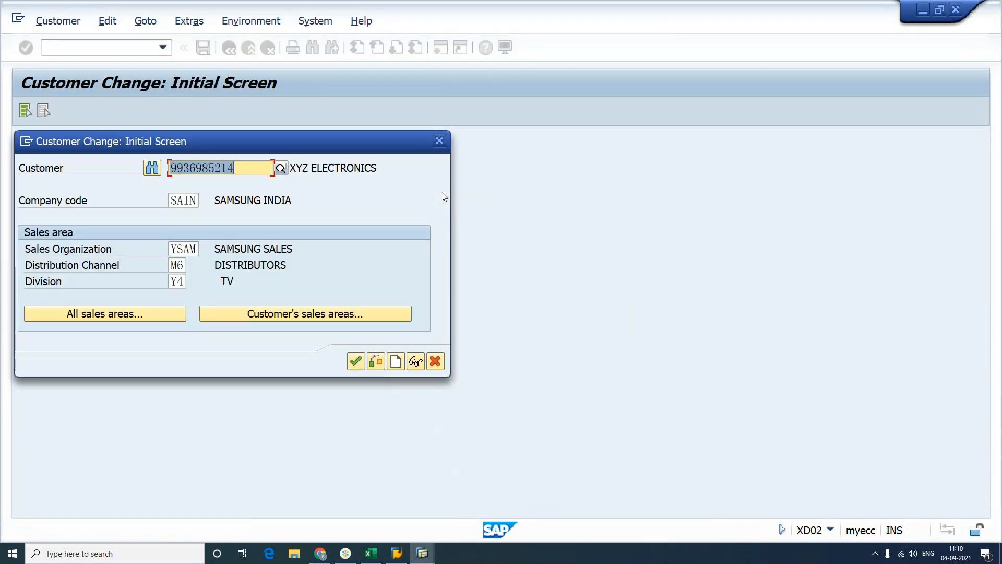
{"action": "key", "text": "Return"}
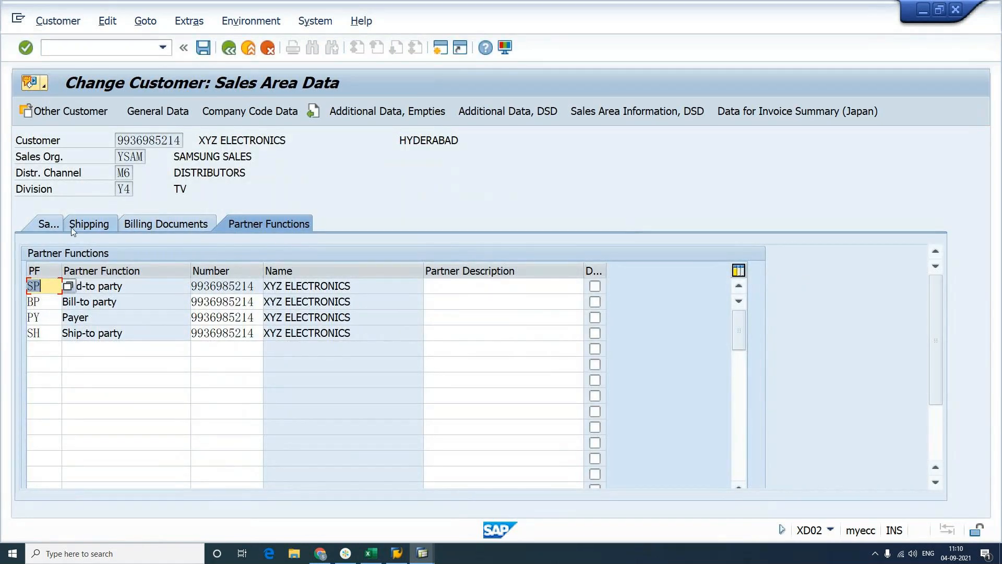
{"action": "left_click", "coordinate": [97, 229]}
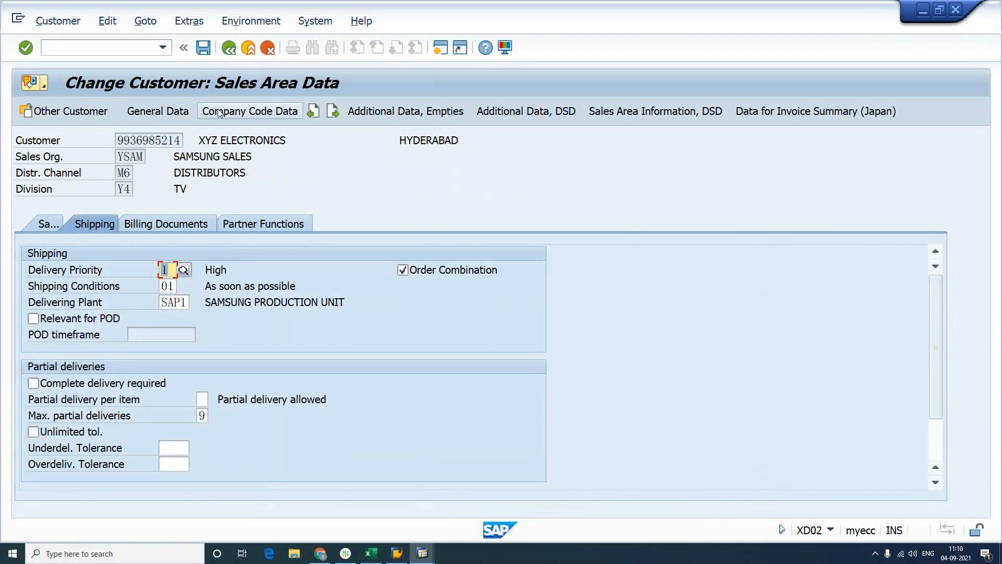
Start transaction XD03 and display the same customer's sales area data
{"action": "left_click", "coordinate": [88, 52]}
{"action": "type", "text": "/nxd03"}
{"action": "key", "text": "Return"}
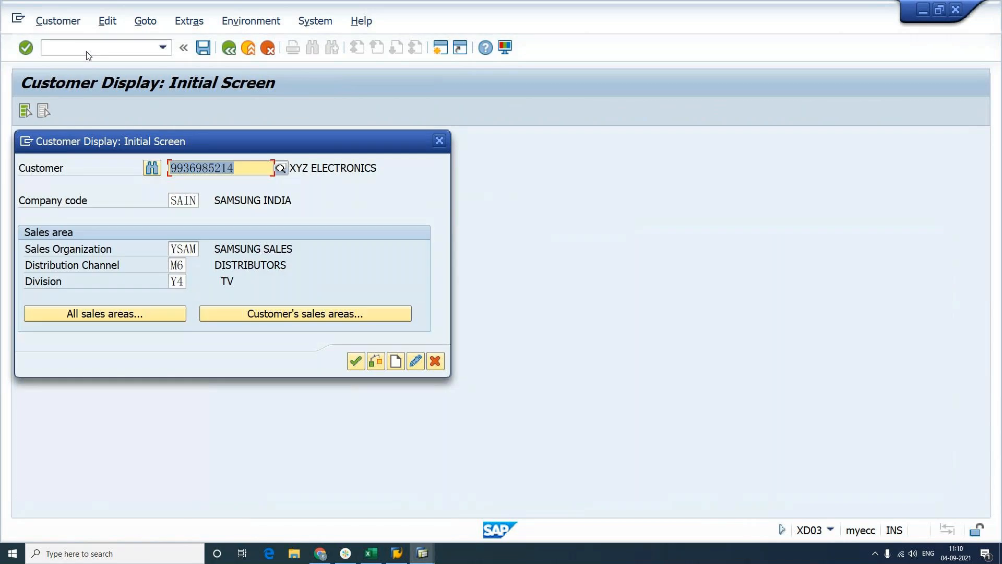
{"action": "key", "text": "Return"}
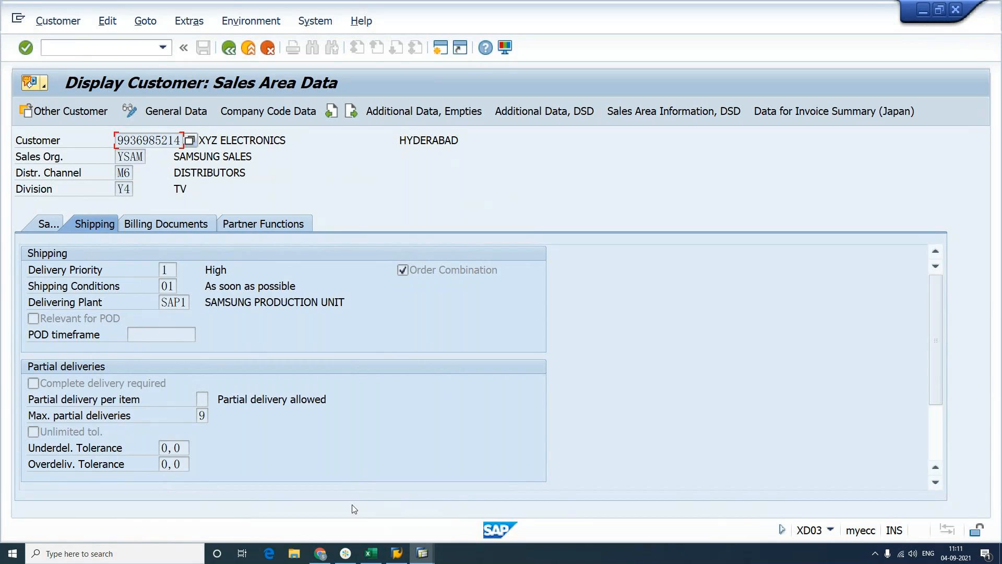
Switch to the Excel notes and enter "How to extend the customer ?" in cell C181
{"action": "key", "text": "alt+Tab"}
{"action": "left_click", "coordinate": [402, 413]}
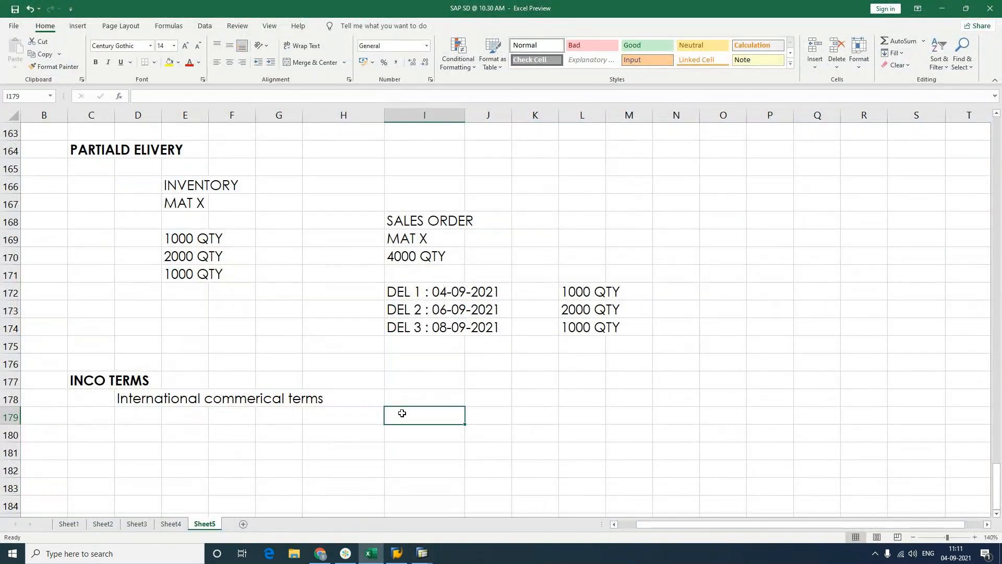
{"action": "left_click", "coordinate": [86, 450]}
{"action": "type", "text": "How to"}
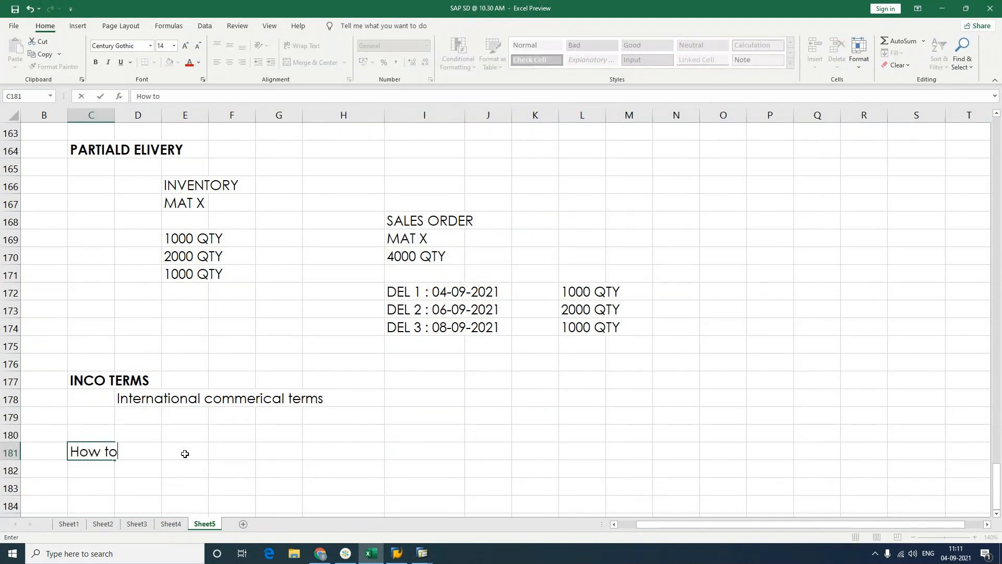
{"action": "type", "text": " extend the customer ?"}
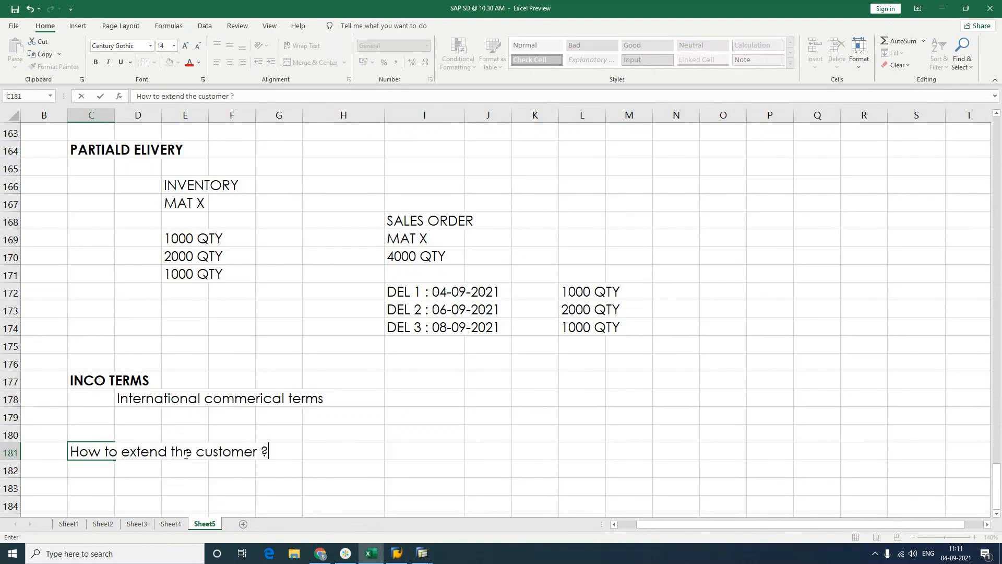
{"action": "key", "text": "Return"}
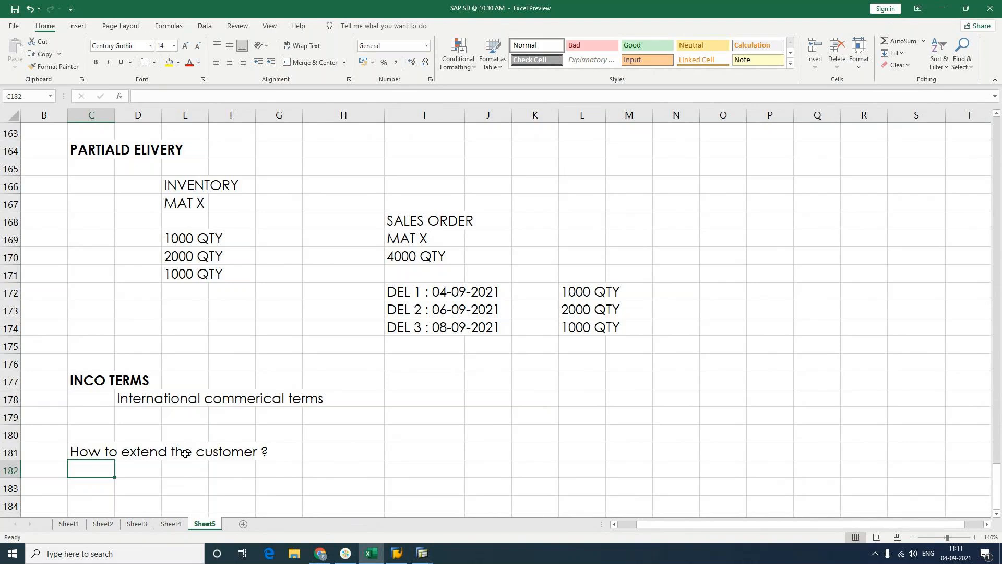
Add the questions "Functionality of account group ?" in C182 and "List of customers ?" in C183
{"action": "type", "text": "Functionality of acco"}
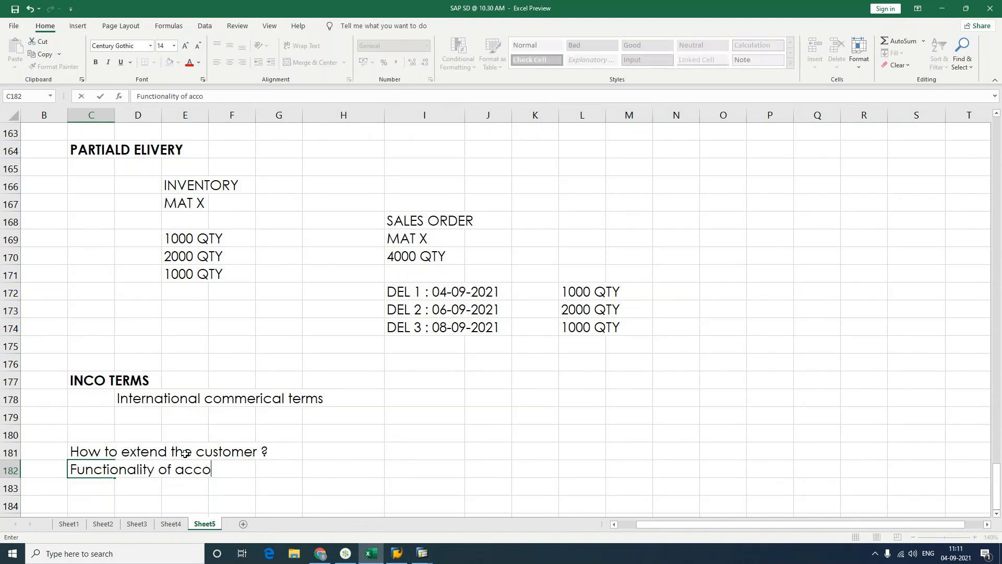
{"action": "type", "text": "unt group ?"}
{"action": "key", "text": "Return"}
{"action": "type", "text": "List of c"}
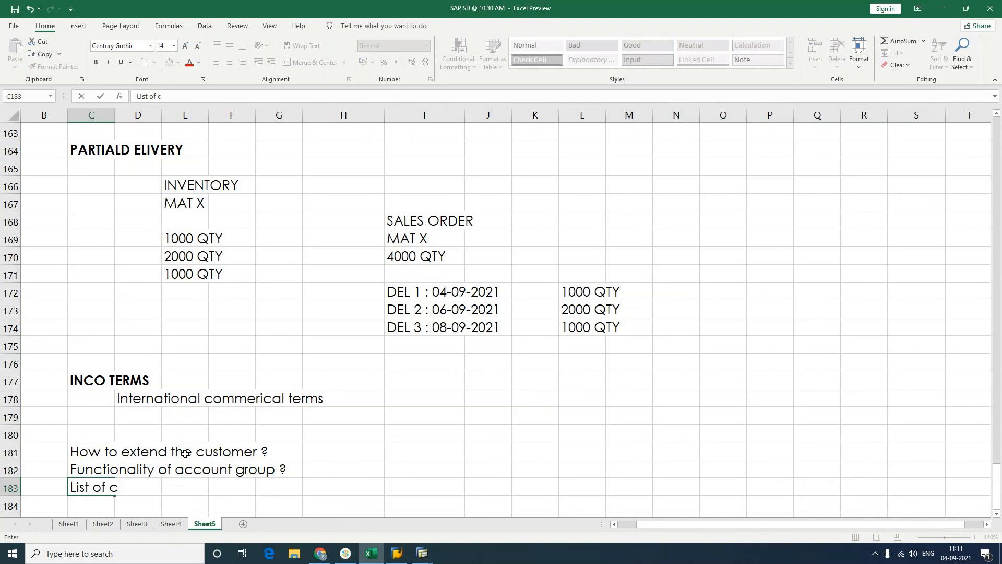
{"action": "type", "text": "ustomers ?"}
{"action": "key", "text": "Return"}
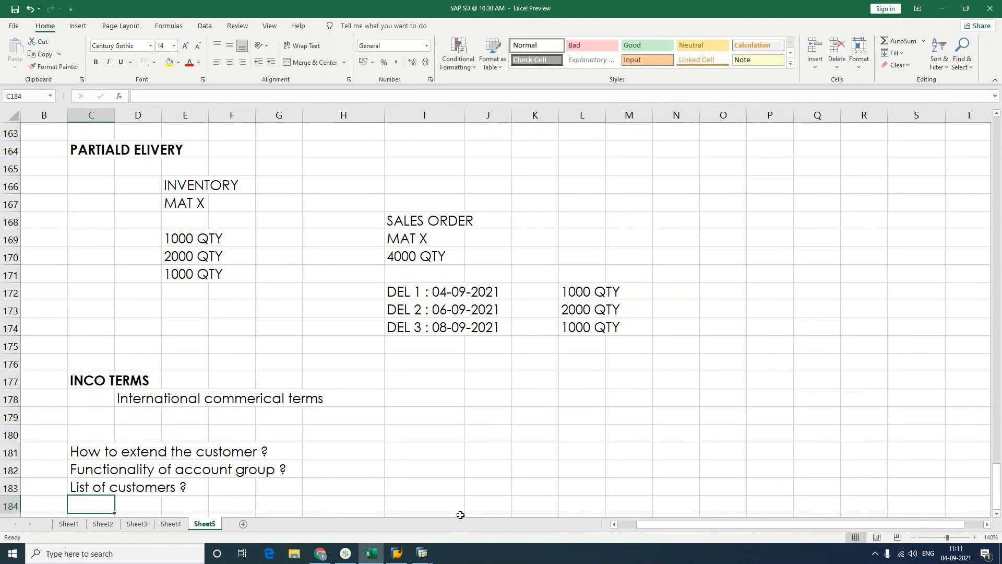
{"action": "left_click", "coordinate": [378, 451]}
{"action": "scroll", "coordinate": [377, 446], "scroll_direction": "down", "scroll_amount": 4}
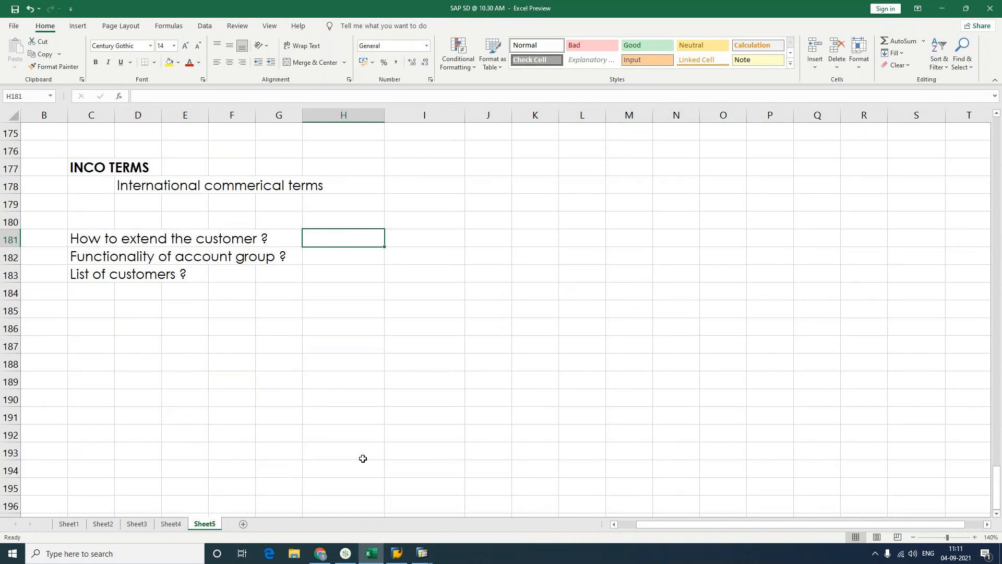
{"action": "left_click", "coordinate": [300, 422]}
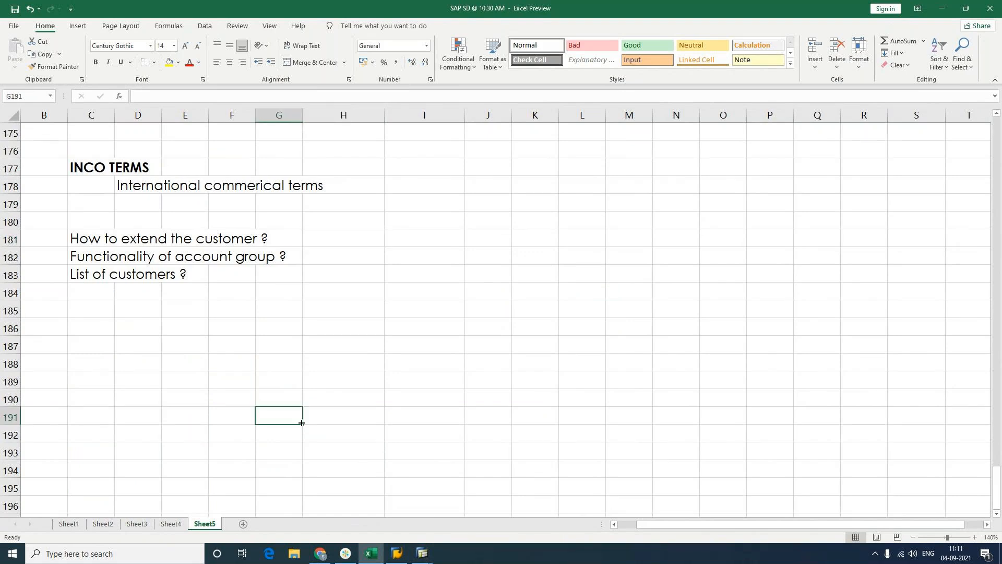
{"action": "left_click", "coordinate": [561, 342]}
Make the KNA1, KNB1 and KNVV table entries next to TABLES (F103:I105) blue and bold
{"action": "scroll", "coordinate": [561, 342], "scroll_direction": "up", "scroll_amount": 4}
{"action": "scroll", "coordinate": [562, 342], "scroll_direction": "up", "scroll_amount": 4}
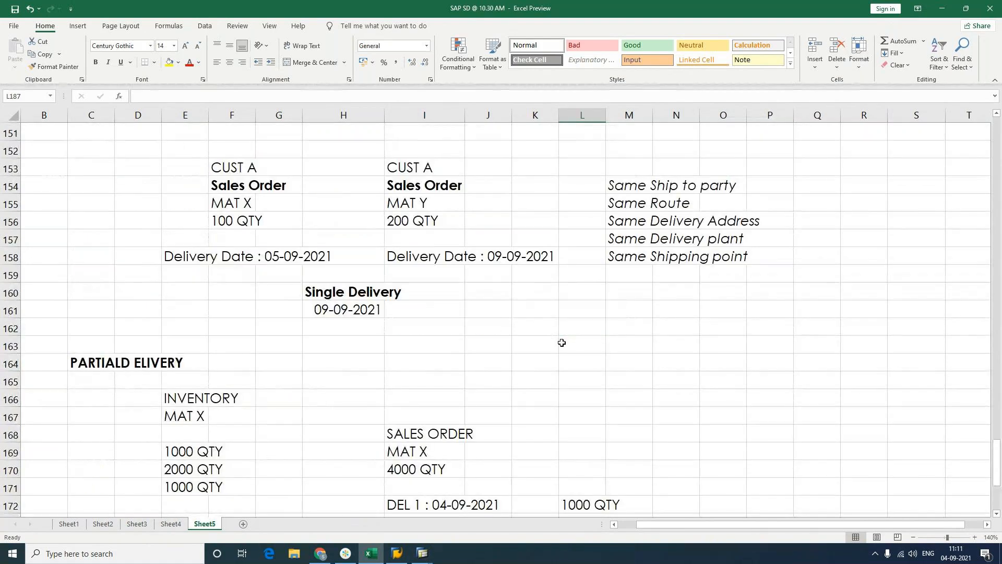
{"action": "scroll", "coordinate": [562, 342], "scroll_direction": "up", "scroll_amount": 5}
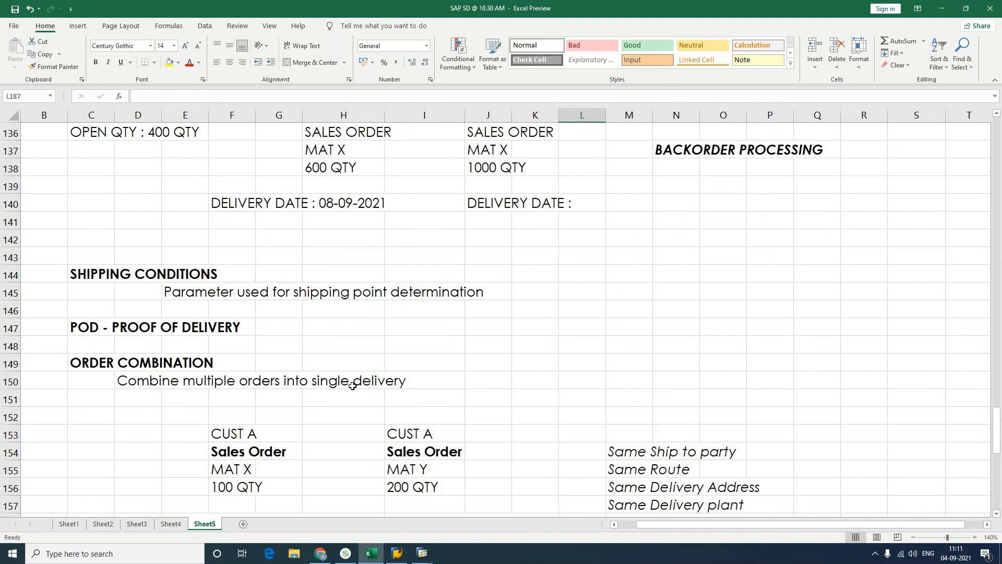
{"action": "scroll", "coordinate": [352, 385], "scroll_direction": "up", "scroll_amount": 4}
{"action": "scroll", "coordinate": [352, 386], "scroll_direction": "up", "scroll_amount": 8}
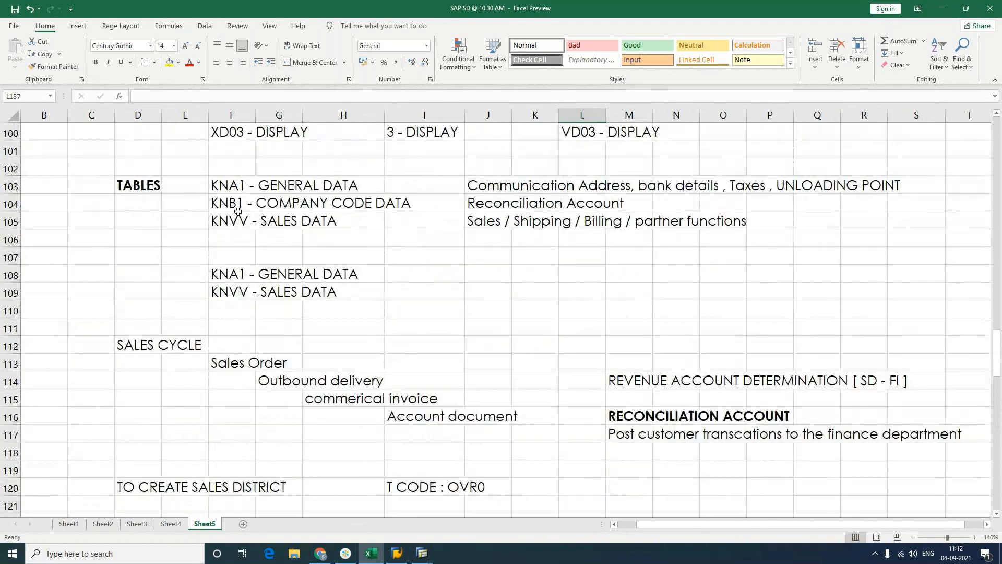
{"action": "left_click", "coordinate": [233, 186]}
{"action": "left_click_drag", "start_coordinate": [233, 186], "coordinate": [389, 225]}
{"action": "left_click", "coordinate": [200, 63]}
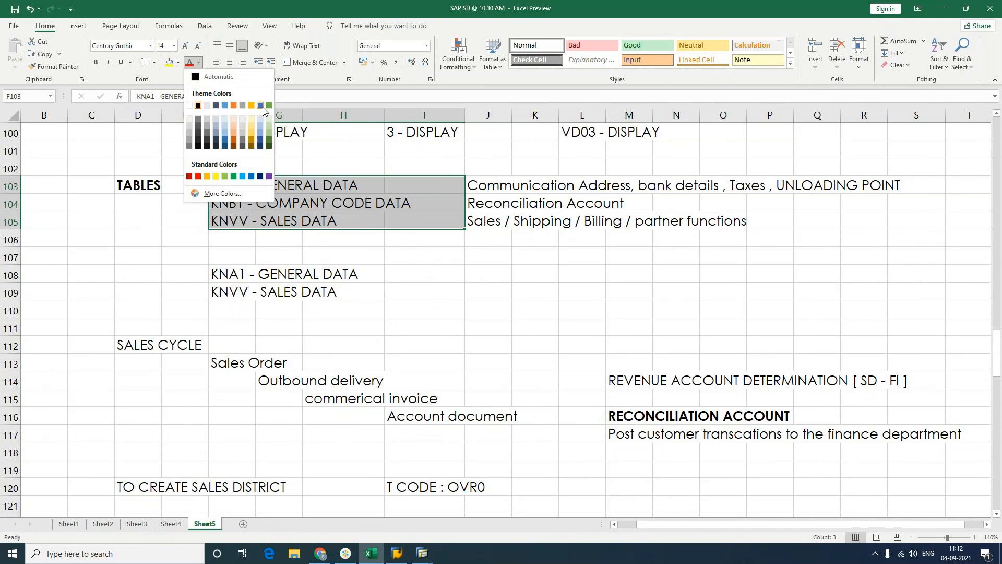
{"action": "left_click", "coordinate": [261, 105]}
{"action": "key", "text": "ctrl+b"}
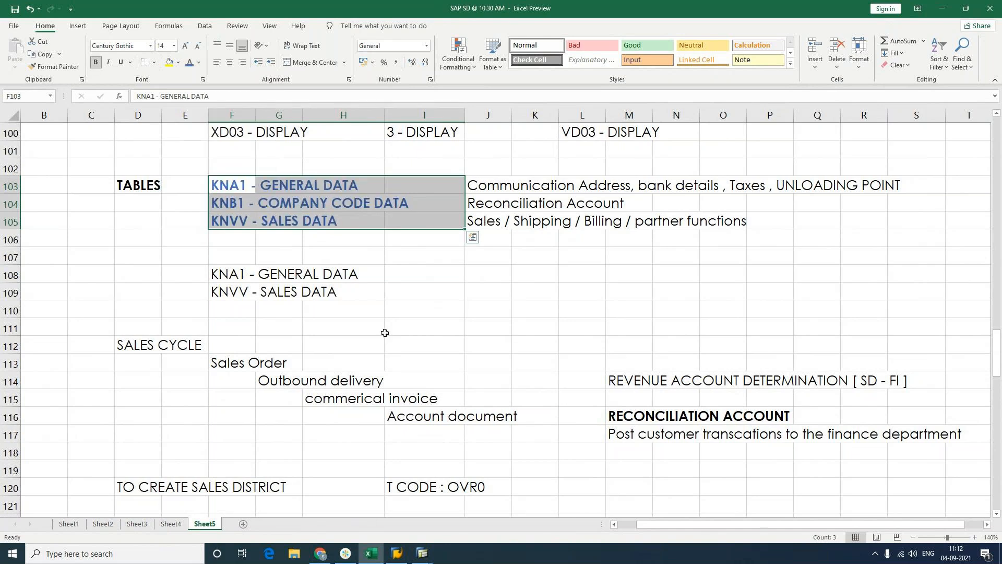
{"action": "scroll", "coordinate": [385, 332], "scroll_direction": "up", "scroll_amount": 1}
{"action": "left_click", "coordinate": [370, 294]}
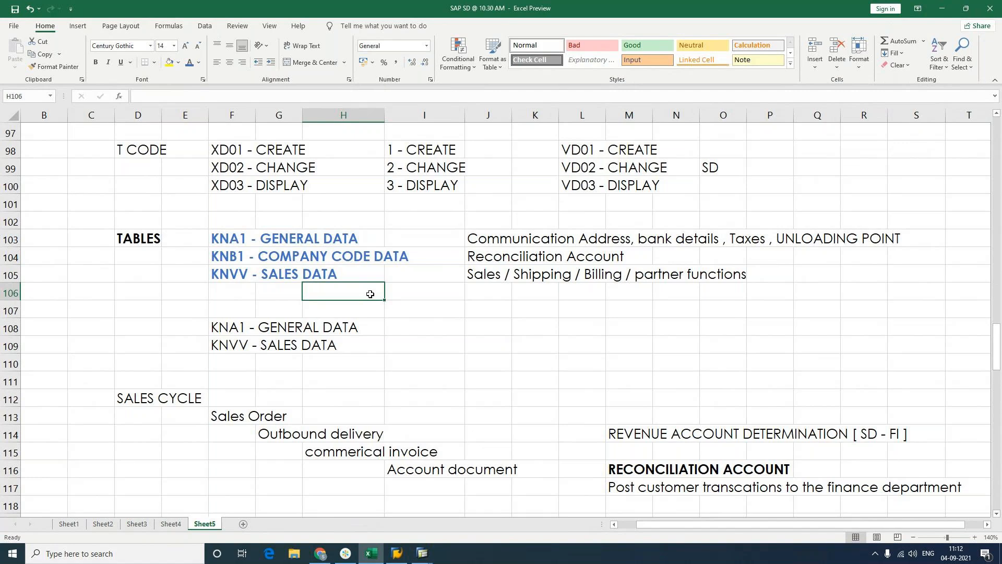
{"action": "left_click", "coordinate": [561, 323]}
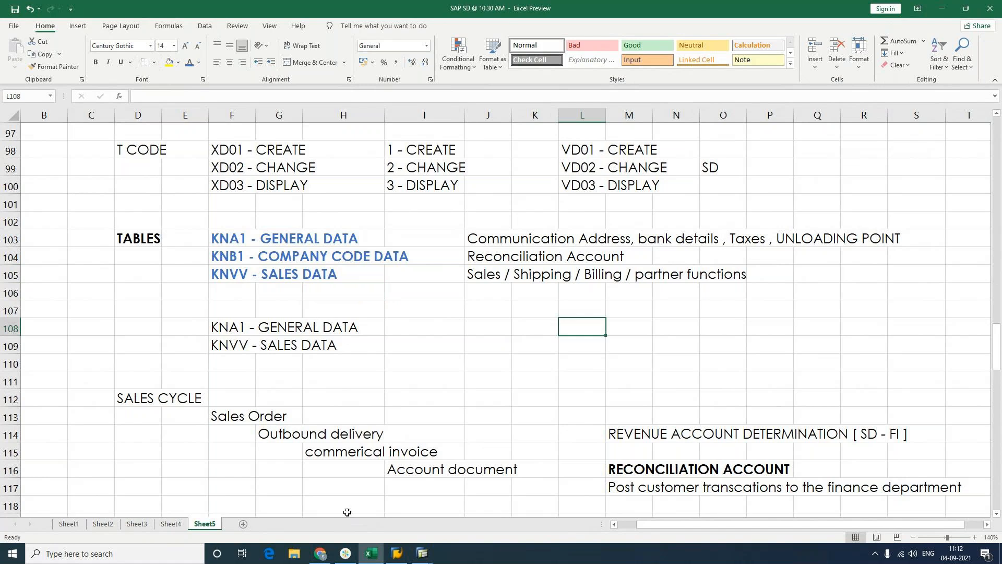
{"action": "left_click", "coordinate": [349, 557]}
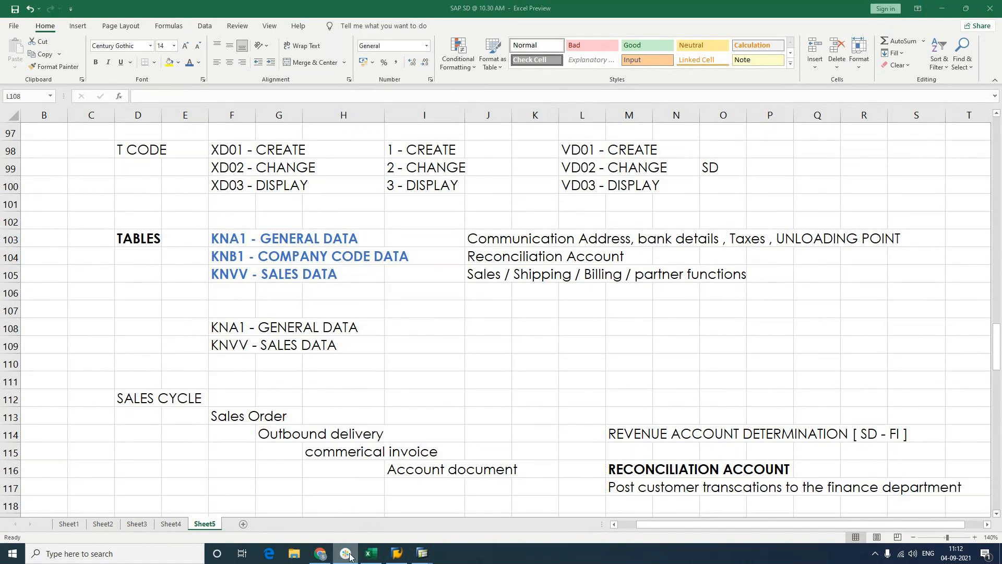